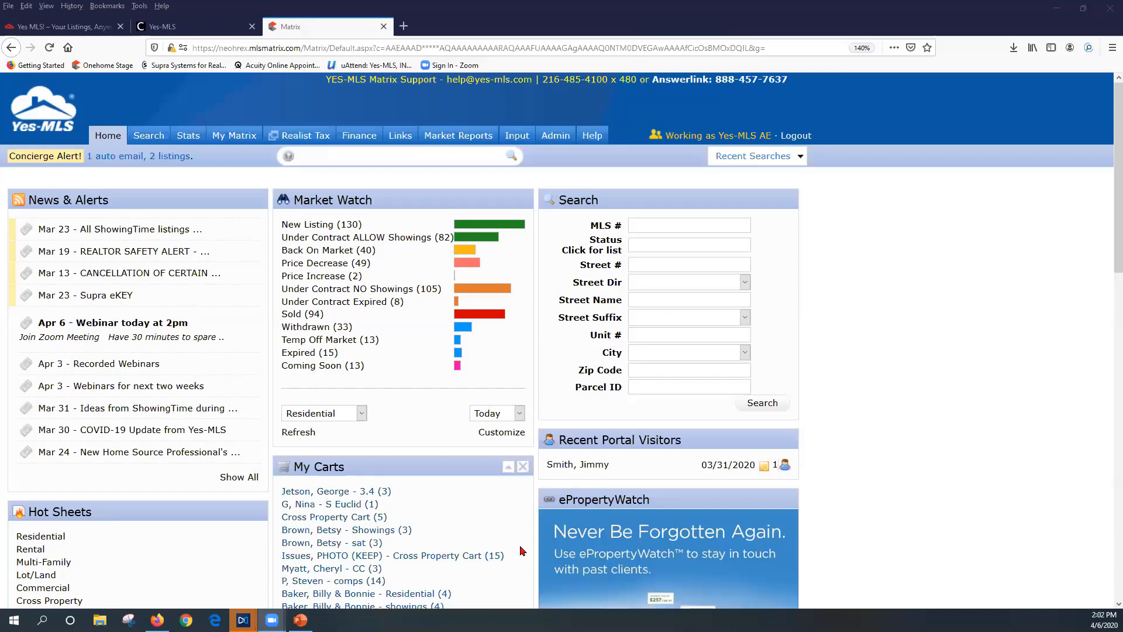
Browse the help pages and the My Matrix & More webinar, then return to the home dashboard
click(592, 136)
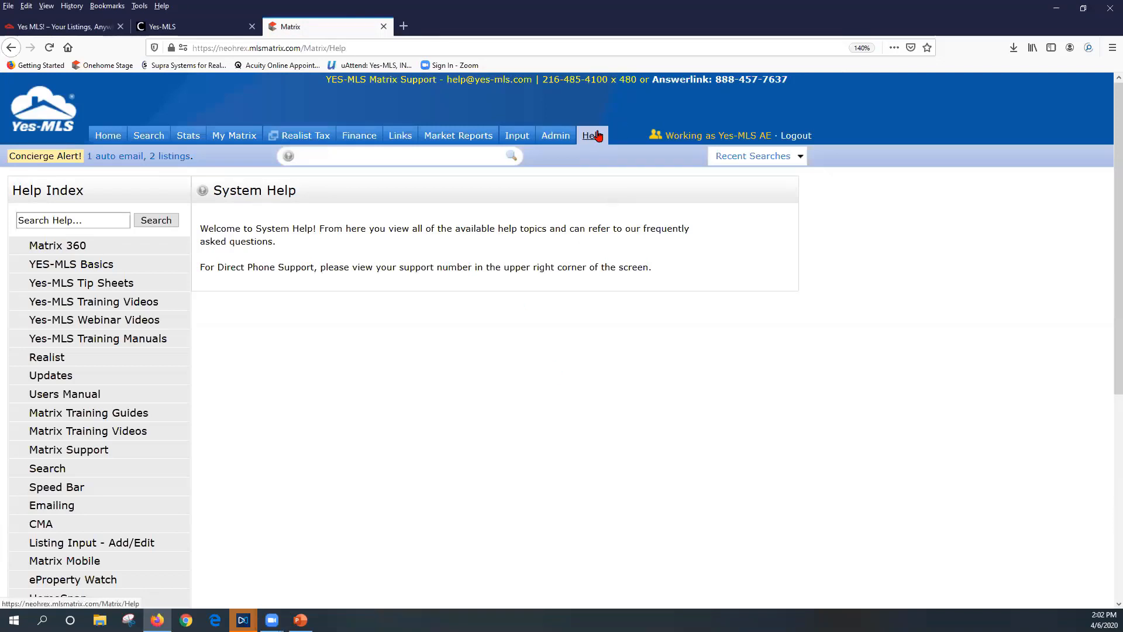
click(85, 322)
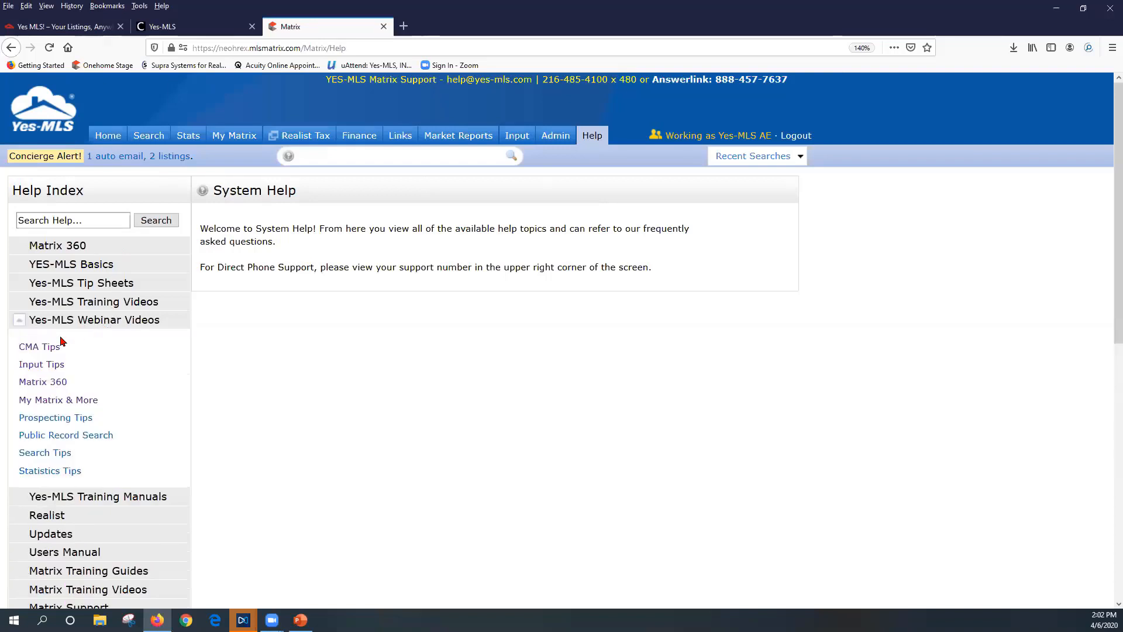
click(45, 405)
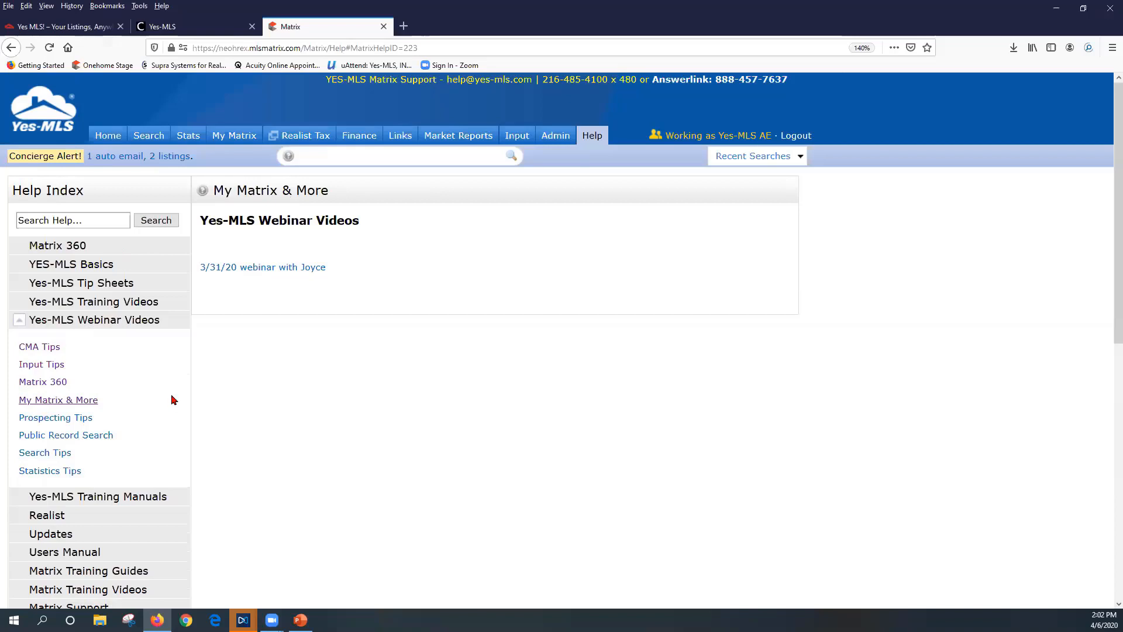
click(20, 325)
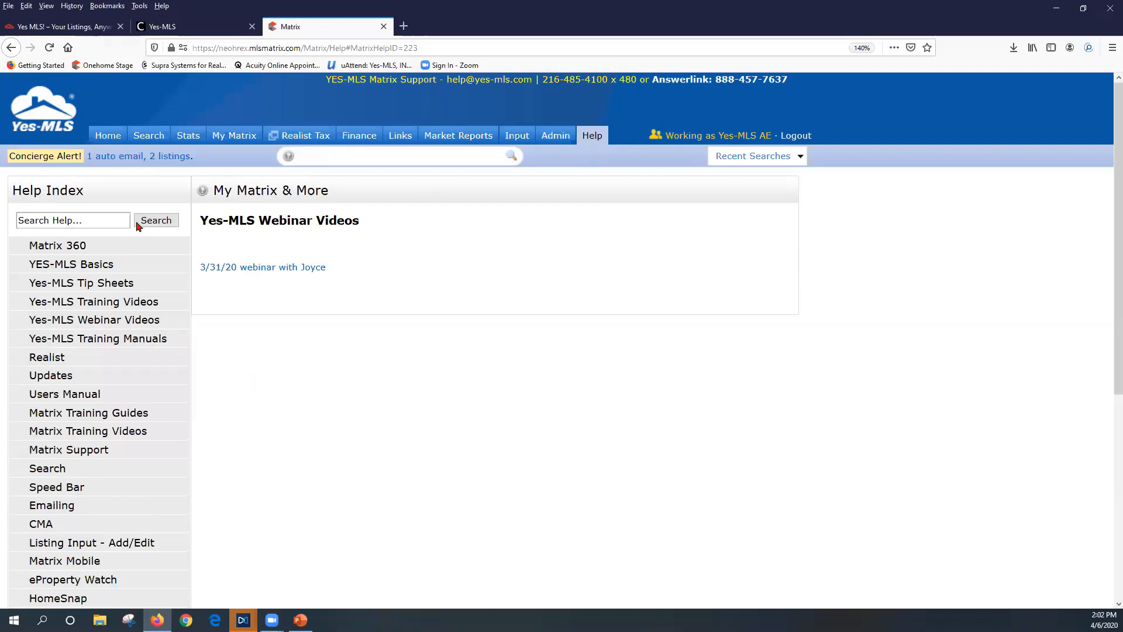
click(108, 135)
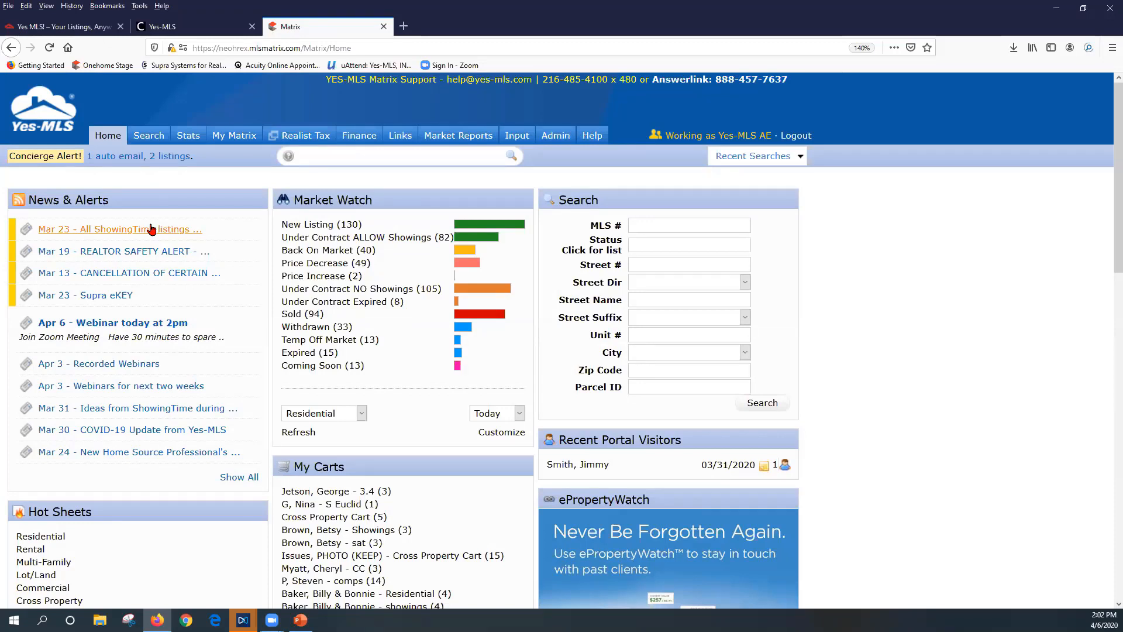
mouse_move(147, 133)
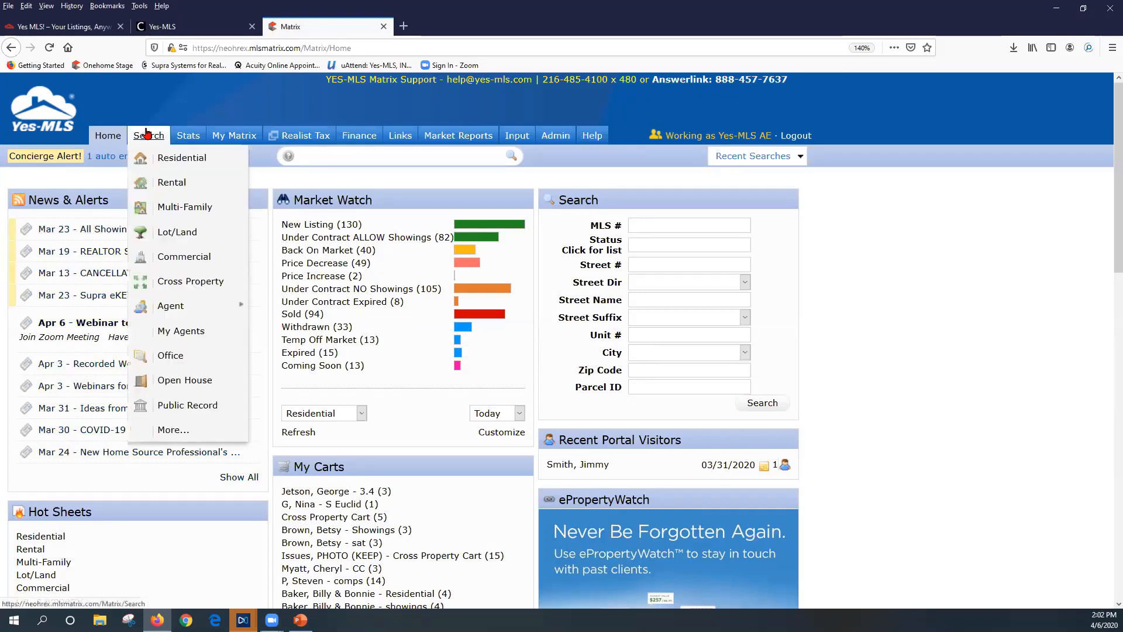
click(177, 408)
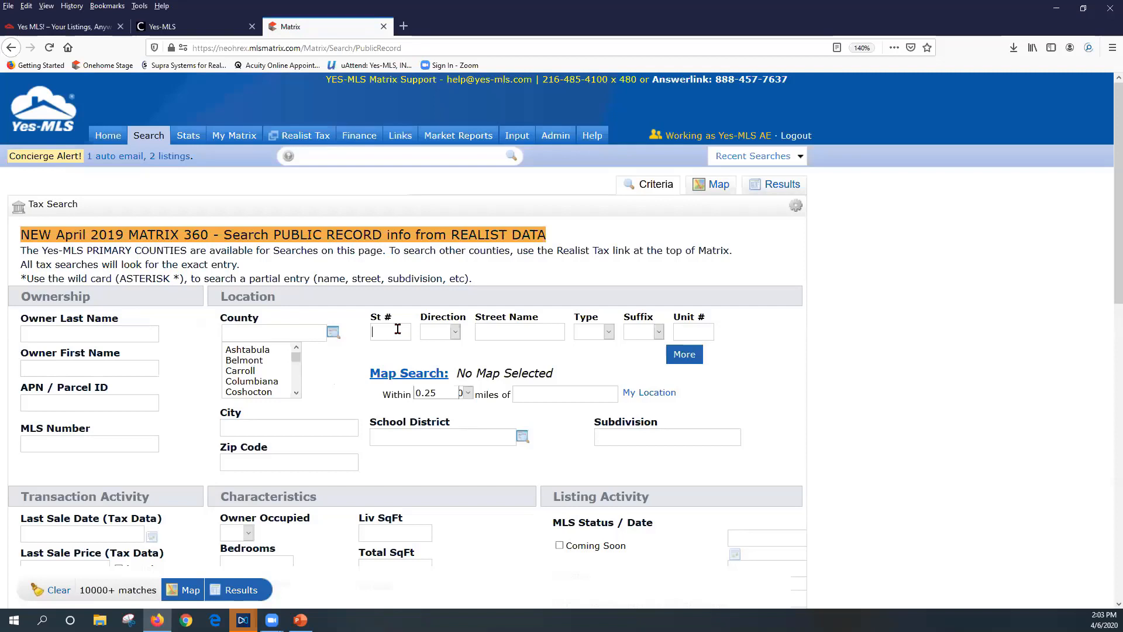
text(600)
key(Tab)
text(cre)
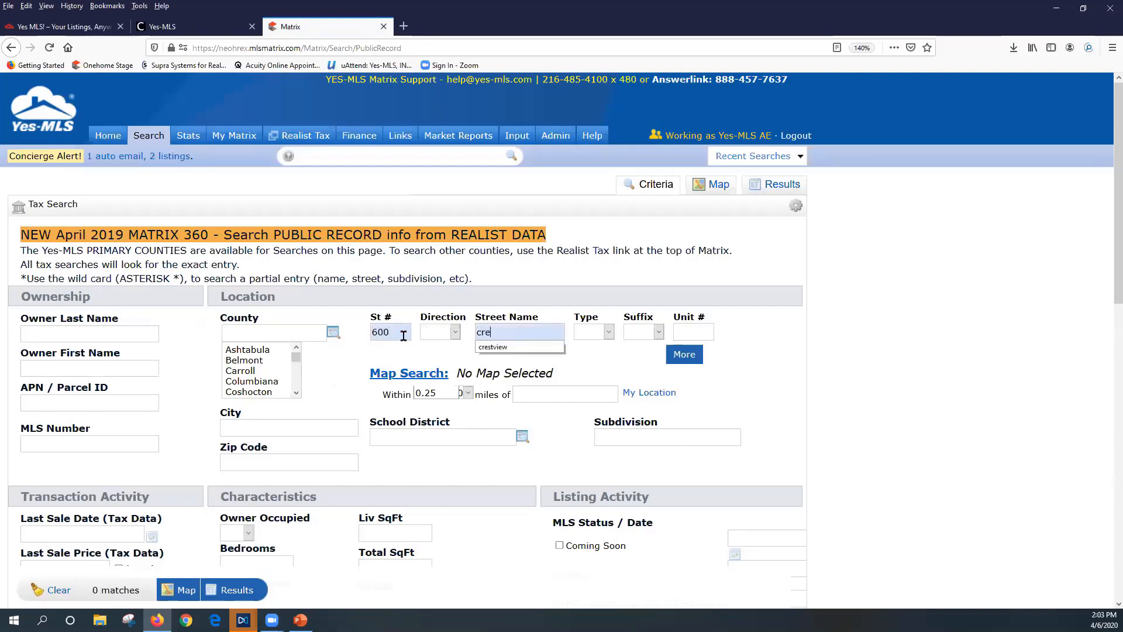
click(497, 347)
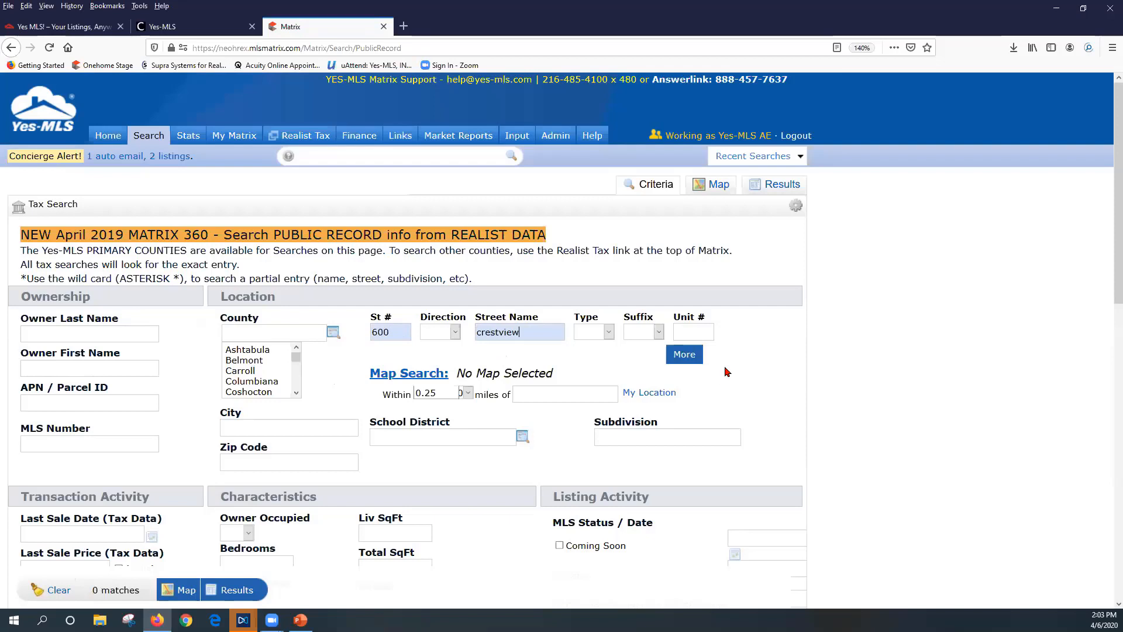
click(686, 357)
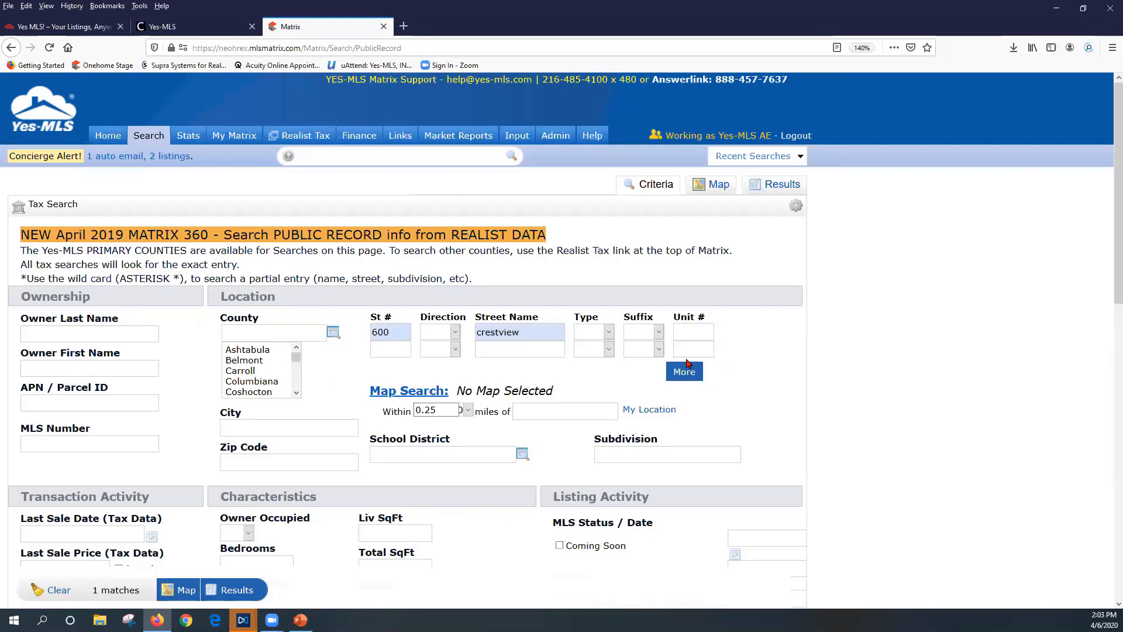
click(233, 591)
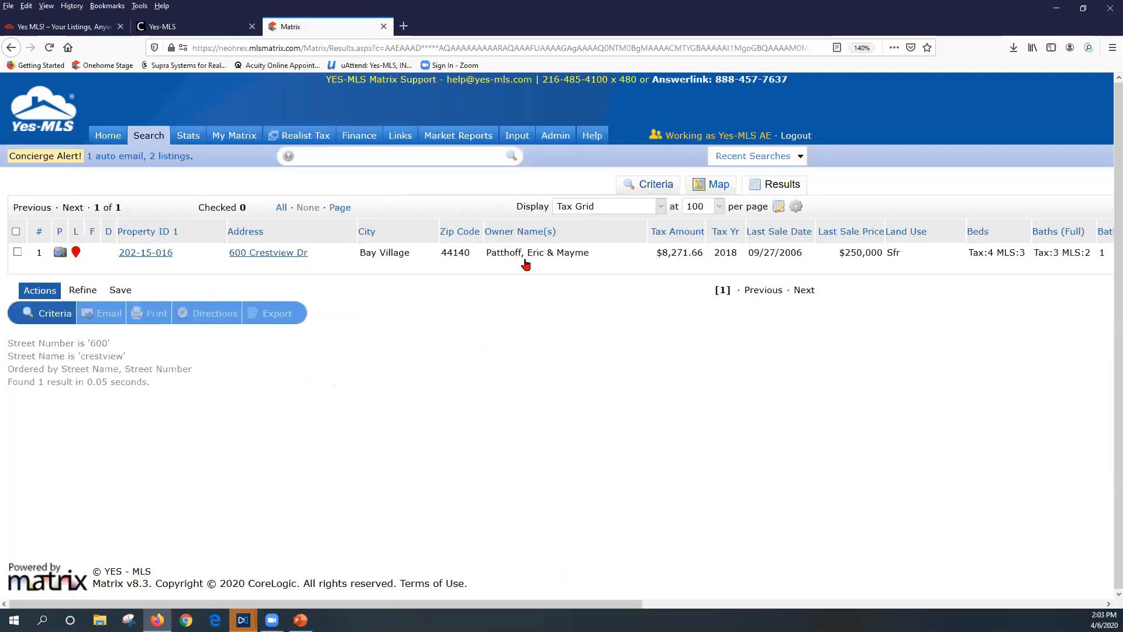
Open property record 202-15-016 and review its taxes, characteristics and $352,500 estimated value
click(143, 253)
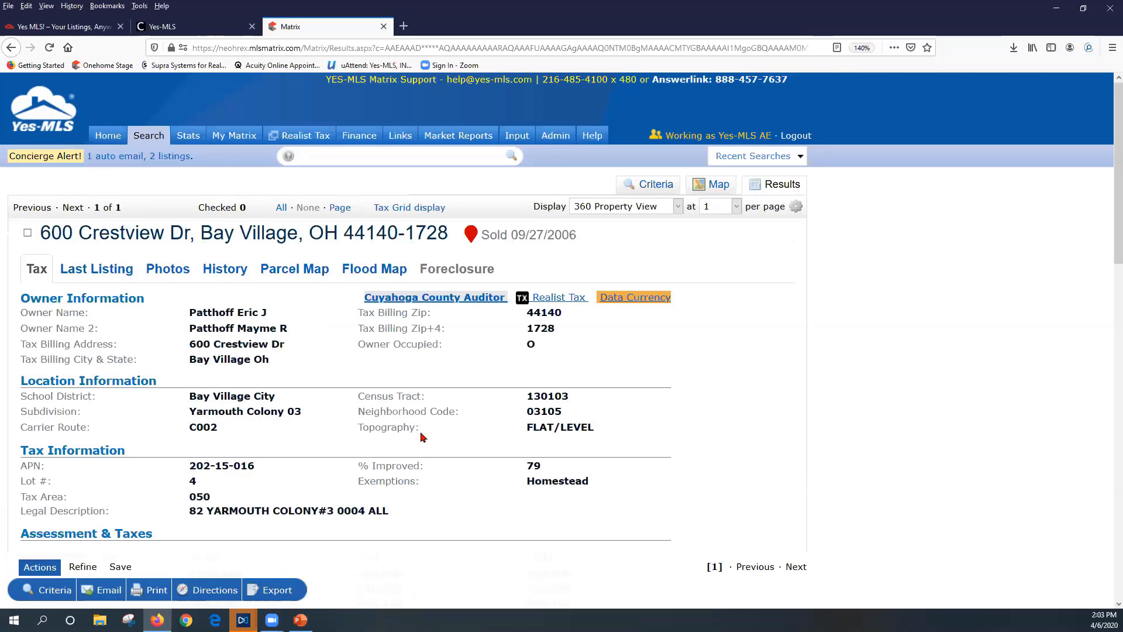
scroll(407, 389, down, 5)
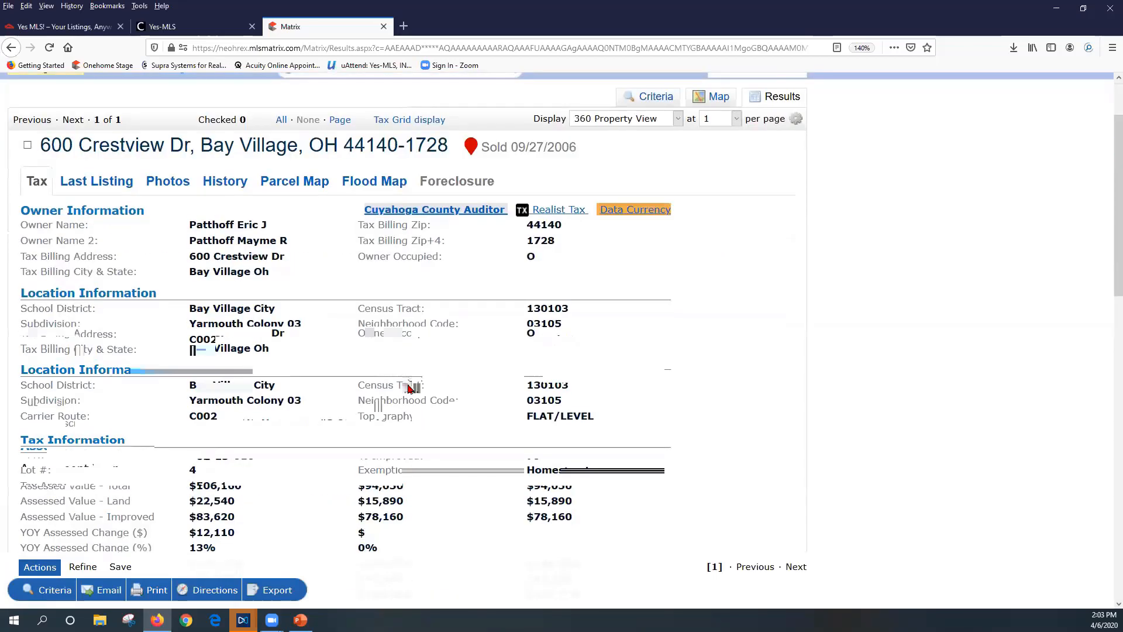
scroll(405, 386, down, 5)
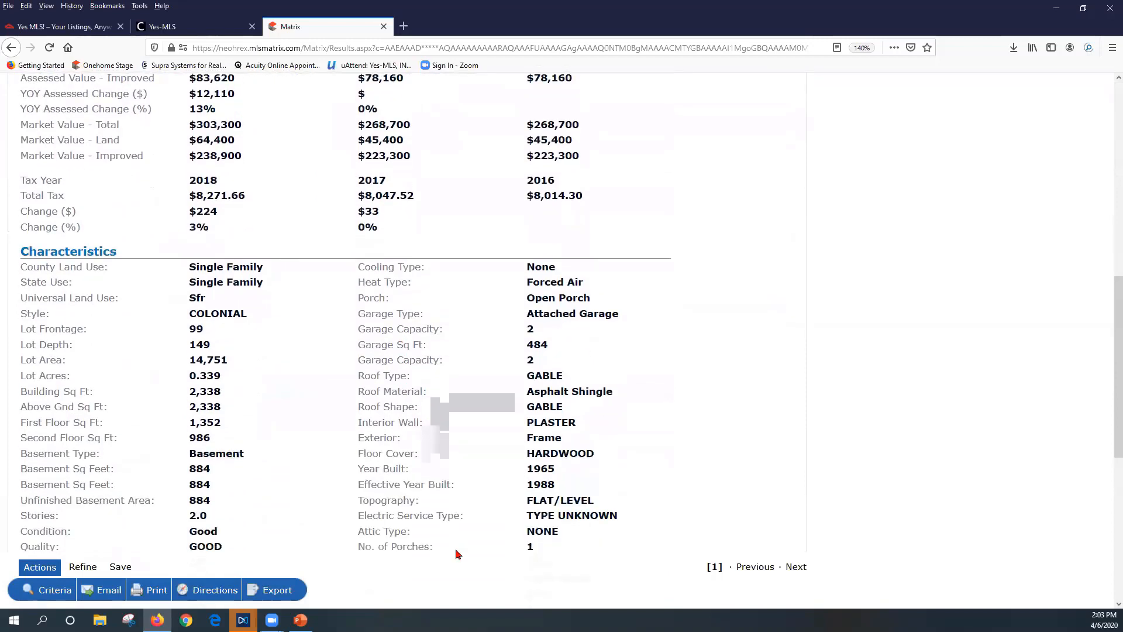
scroll(415, 487, down, 3)
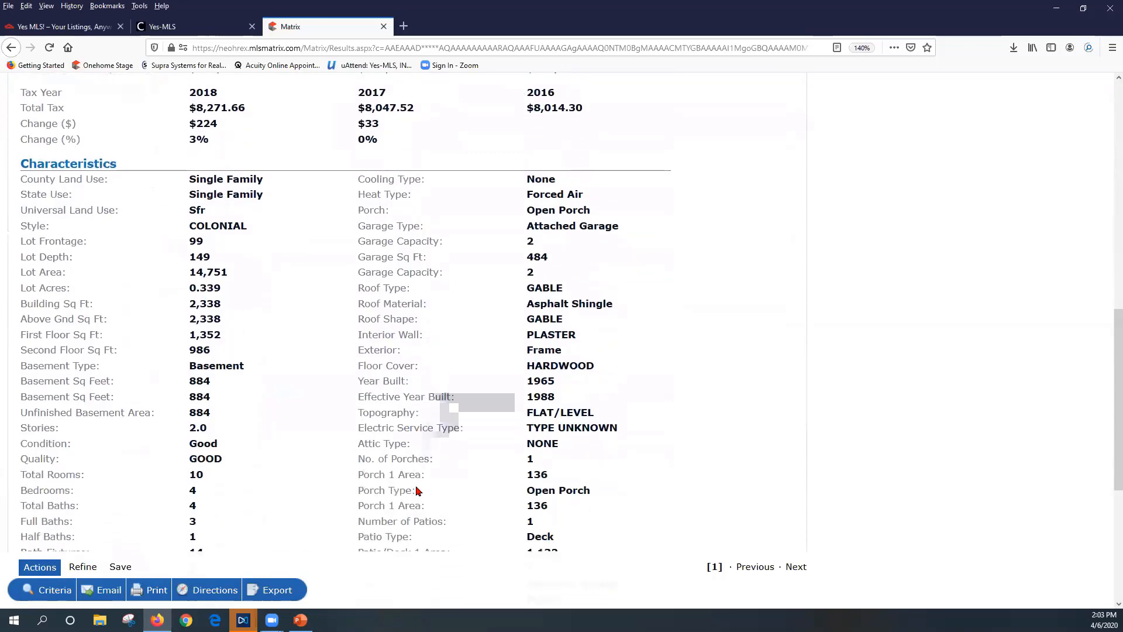
scroll(418, 491, down, 3)
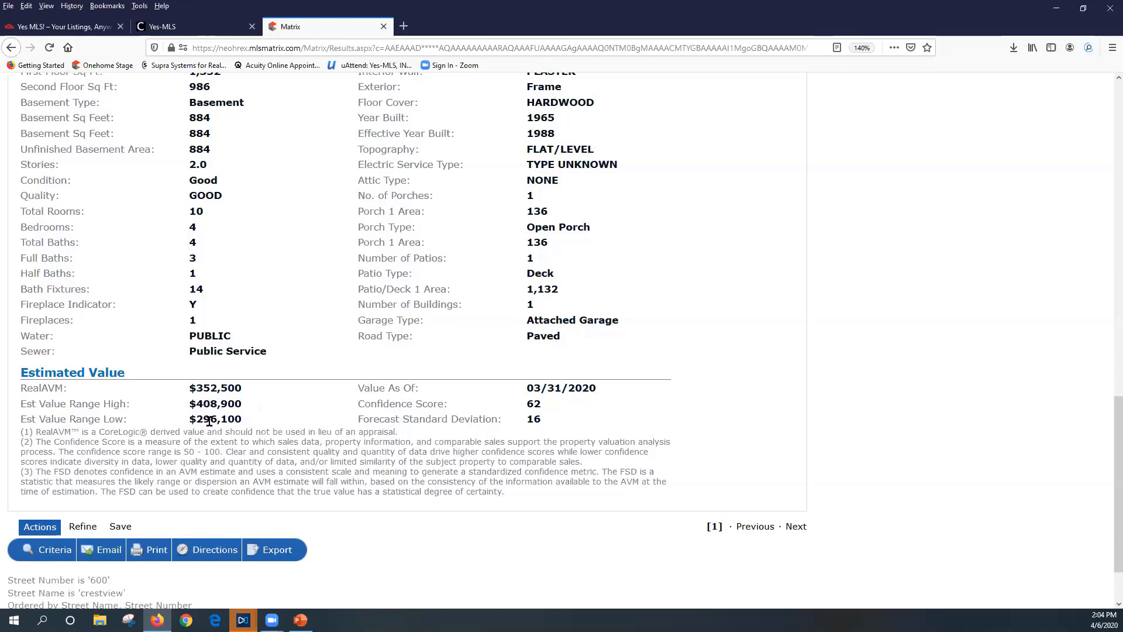
double_click(537, 404)
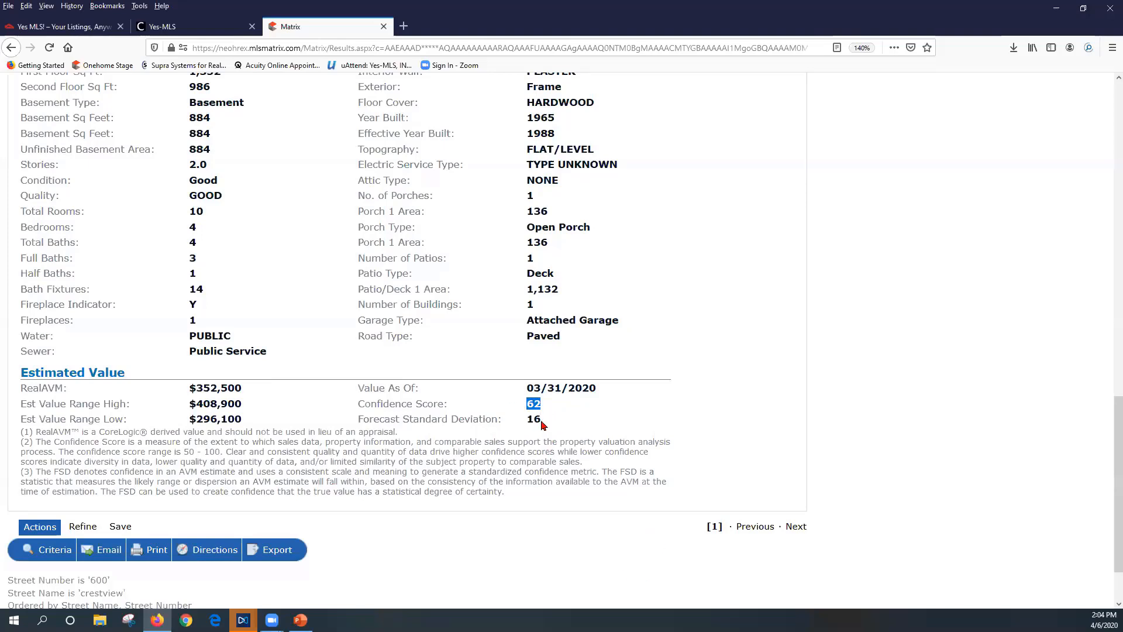
double_click(537, 420)
drag(245, 403, 189, 405)
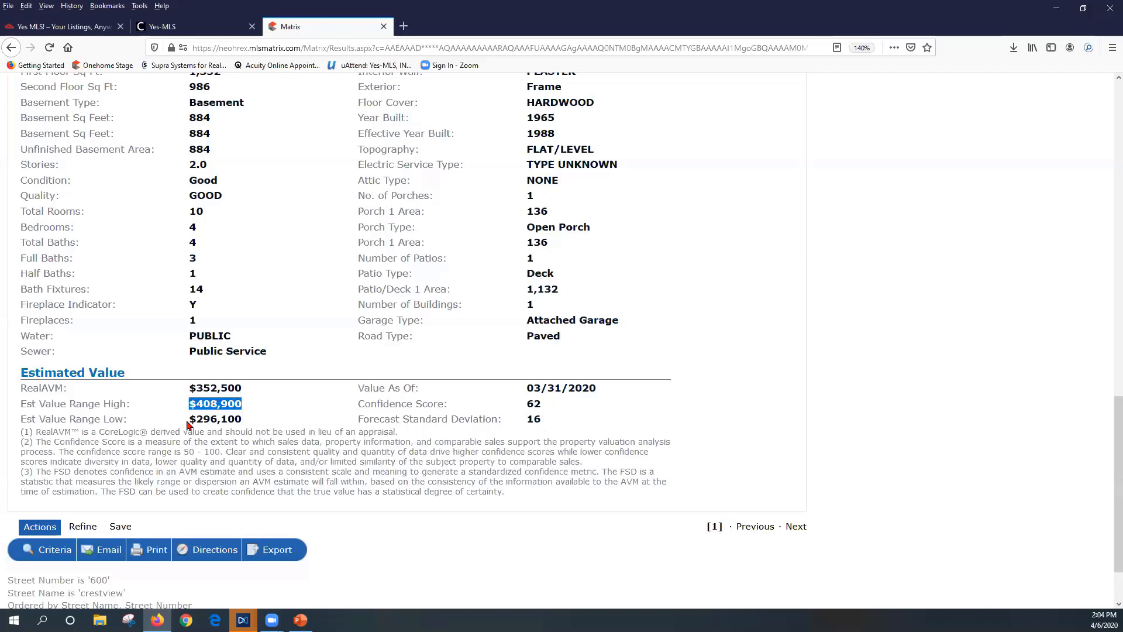
drag(255, 389, 189, 387)
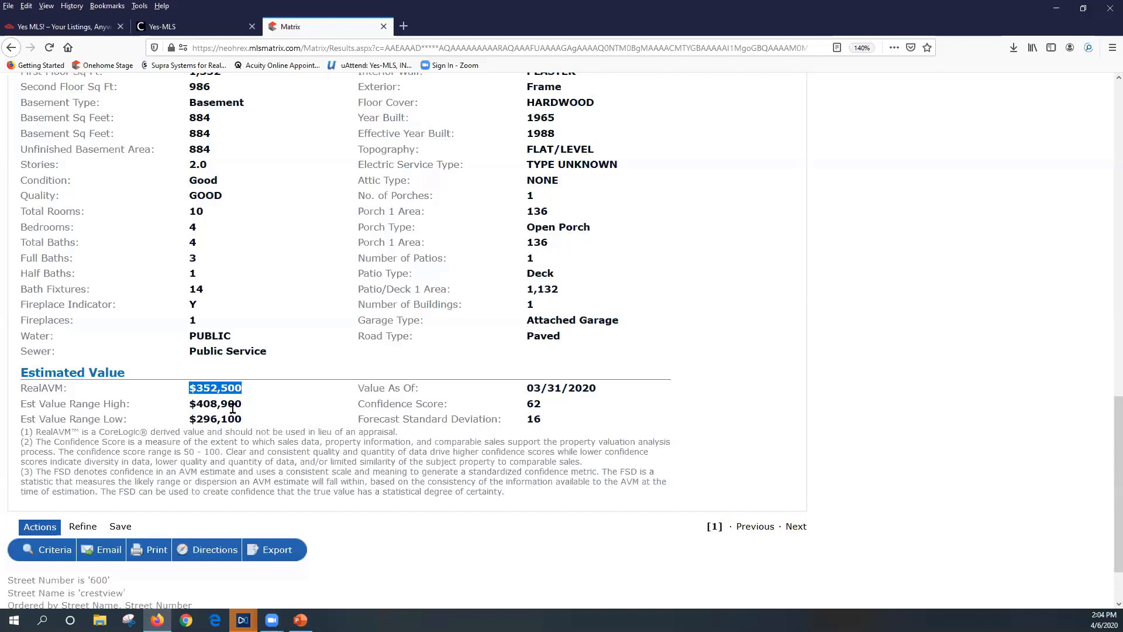
scroll(225, 415, up, 12)
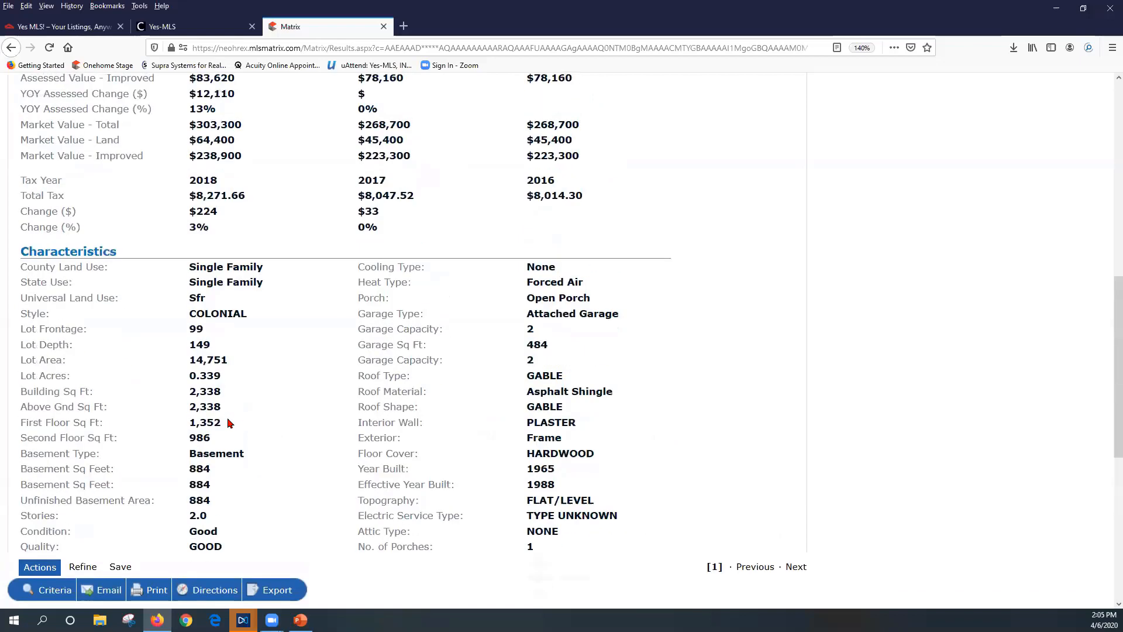
scroll(228, 424, up, 3)
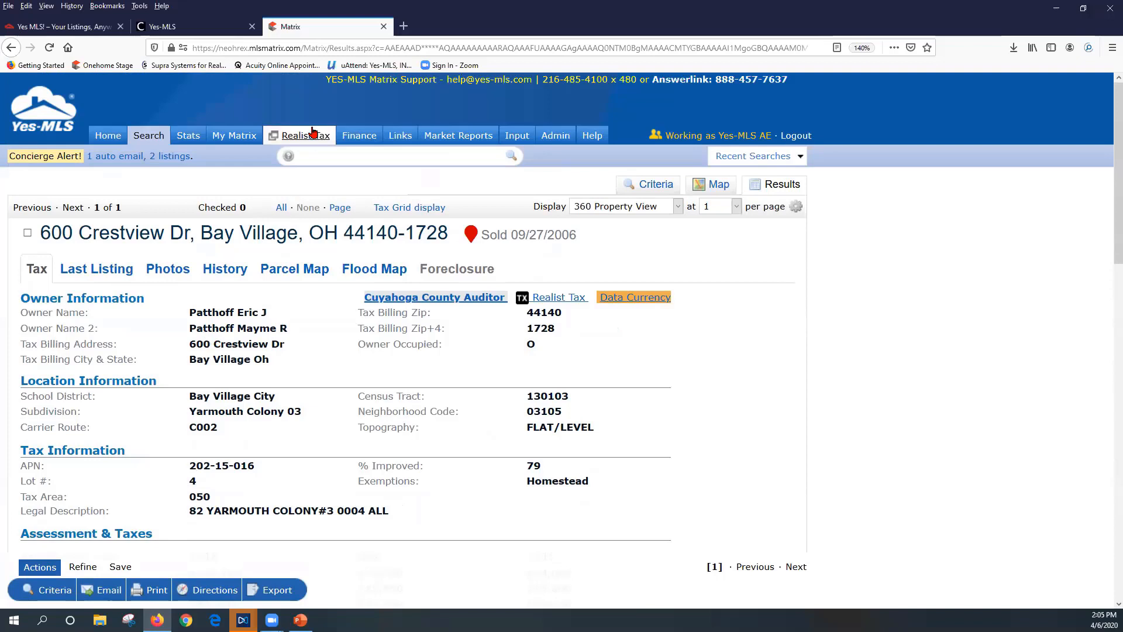
click(148, 137)
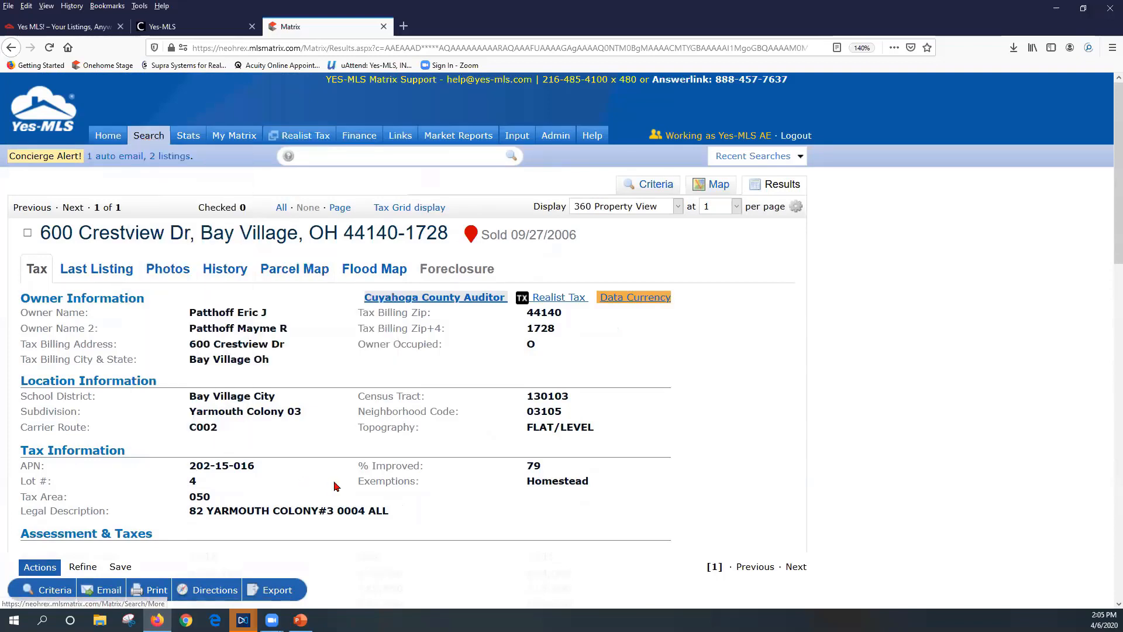
click(91, 273)
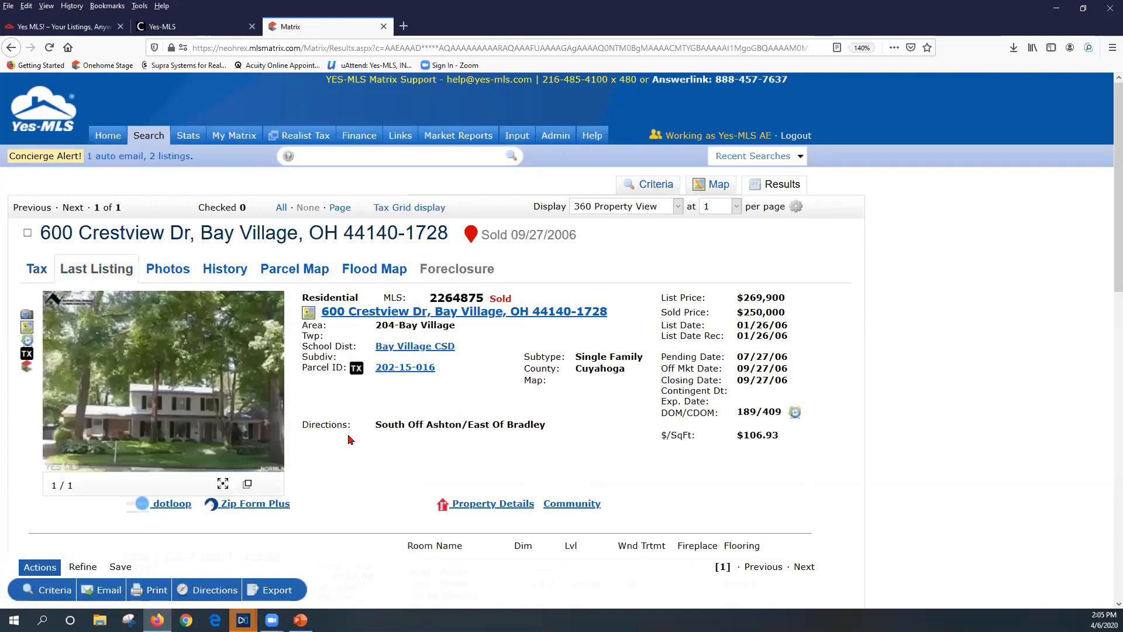
scroll(344, 449, down, 2)
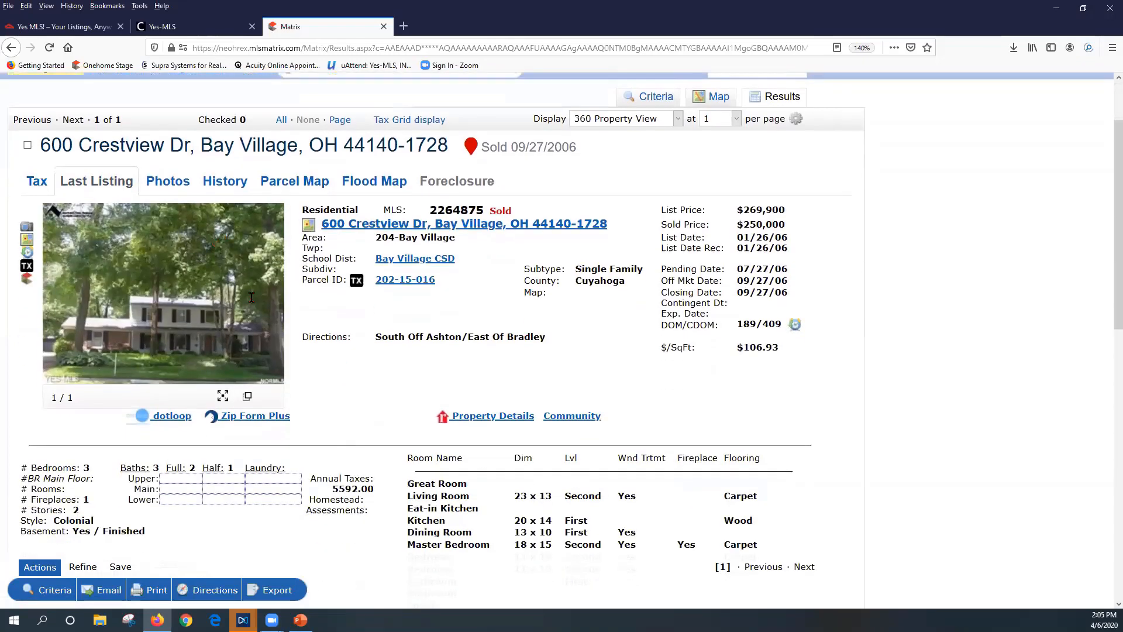
drag(786, 242, 794, 246)
drag(430, 210, 484, 210)
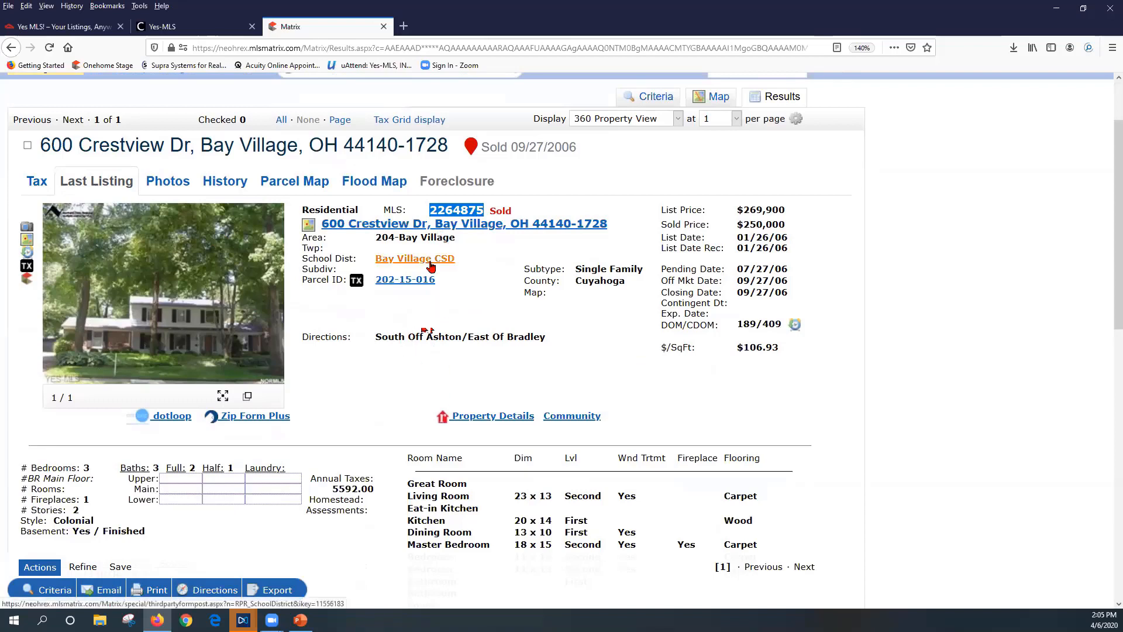
right_click(437, 207)
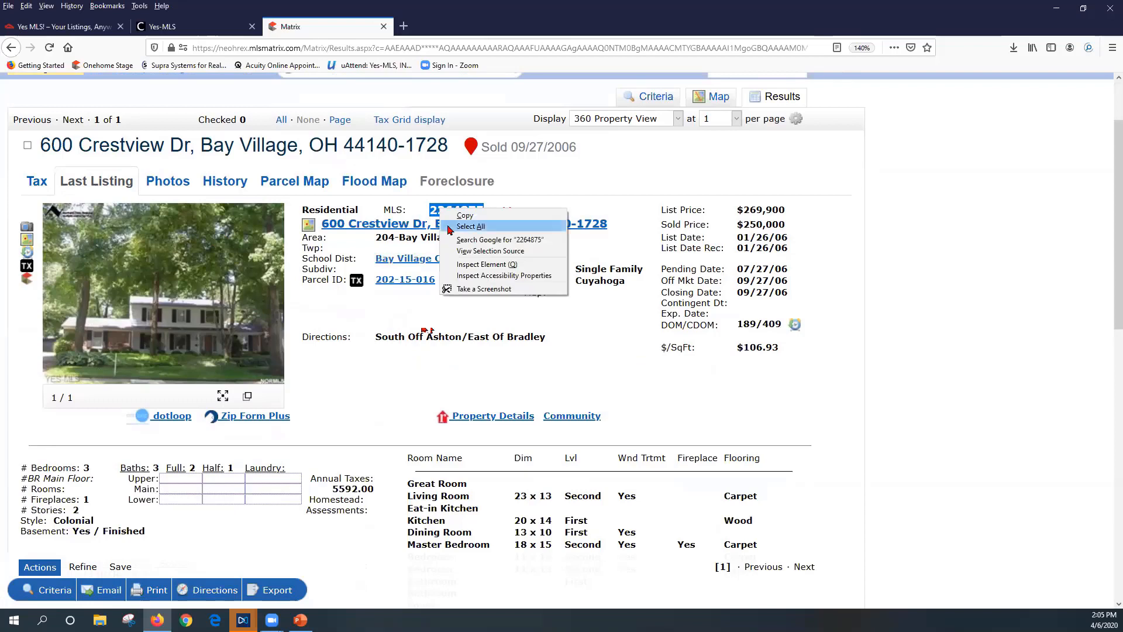
click(451, 222)
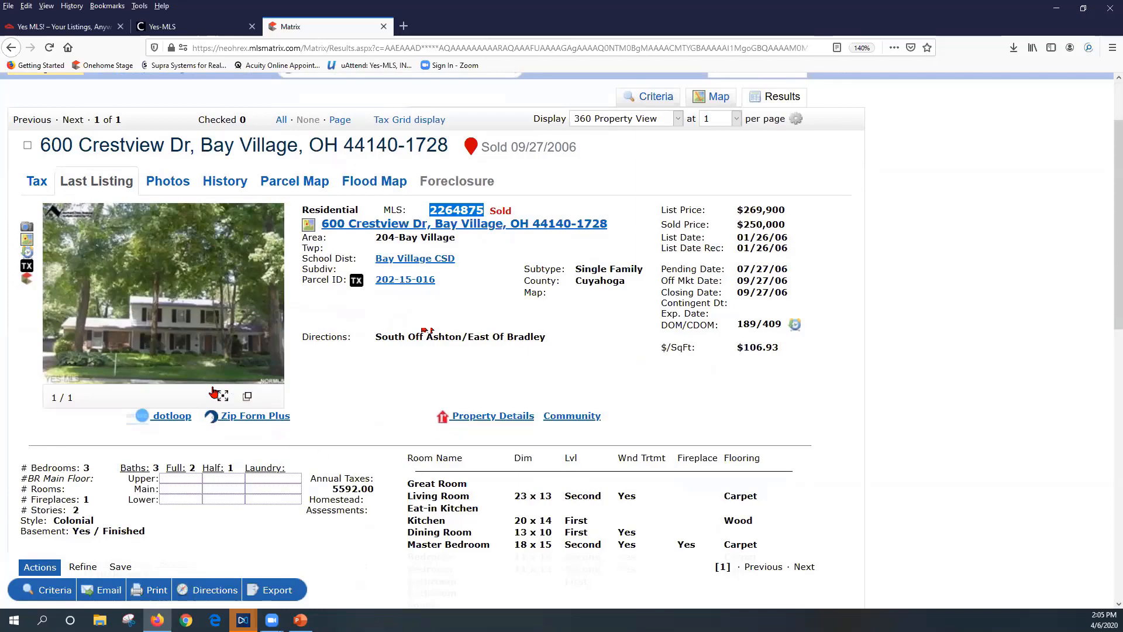
scroll(293, 334, up, 3)
mouse_move(139, 138)
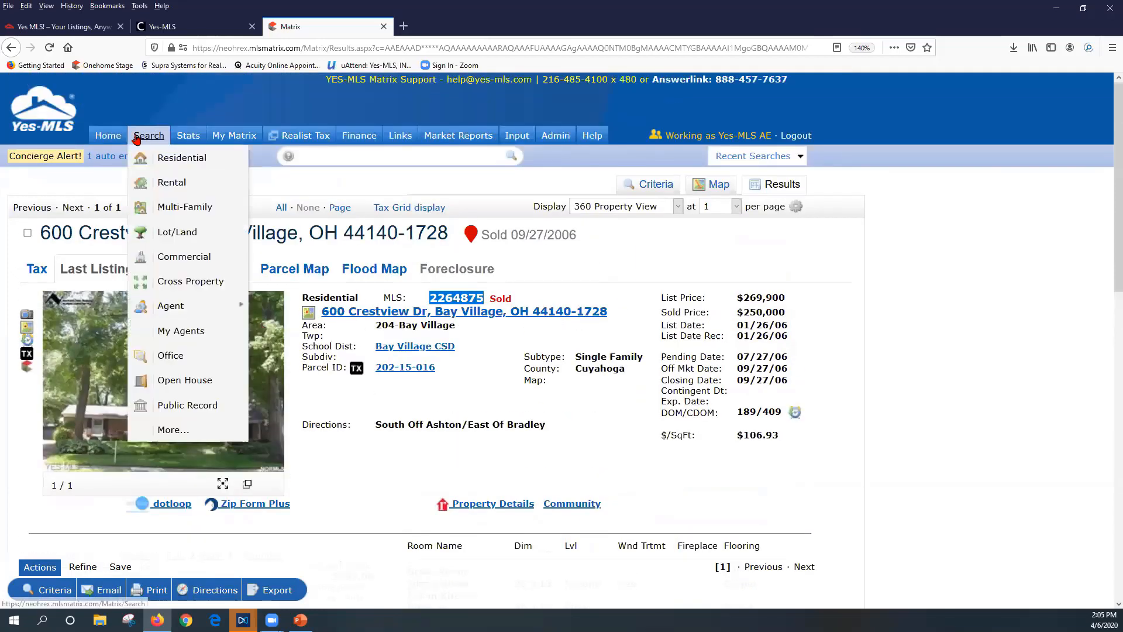
Start a residential search using Sold (0-180 days) status instead of Coming Soon
click(162, 167)
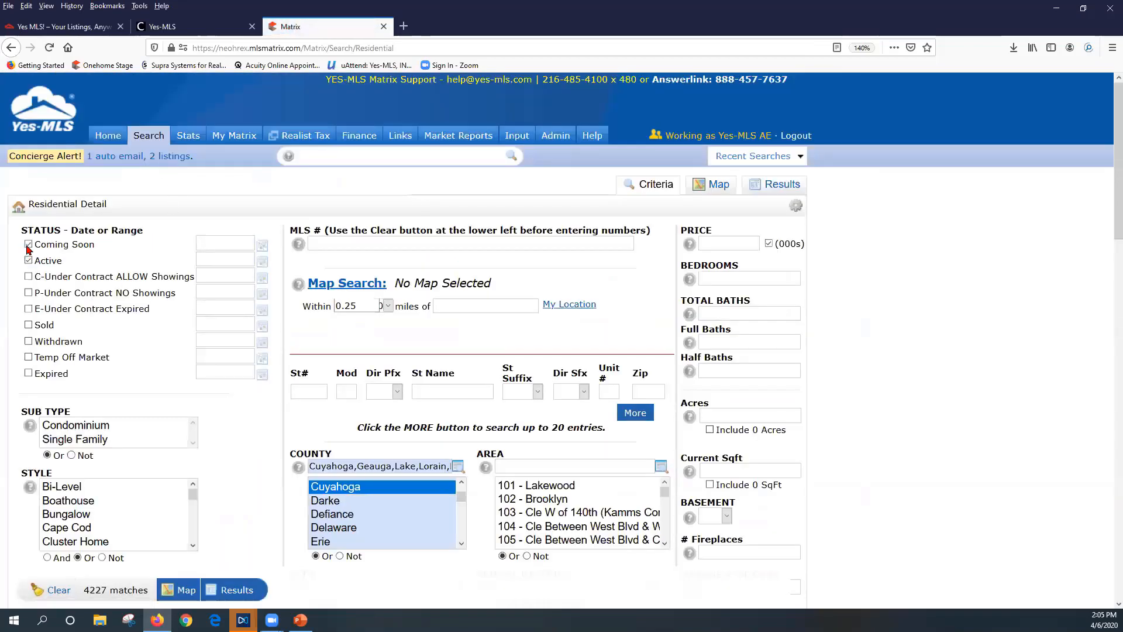
click(28, 245)
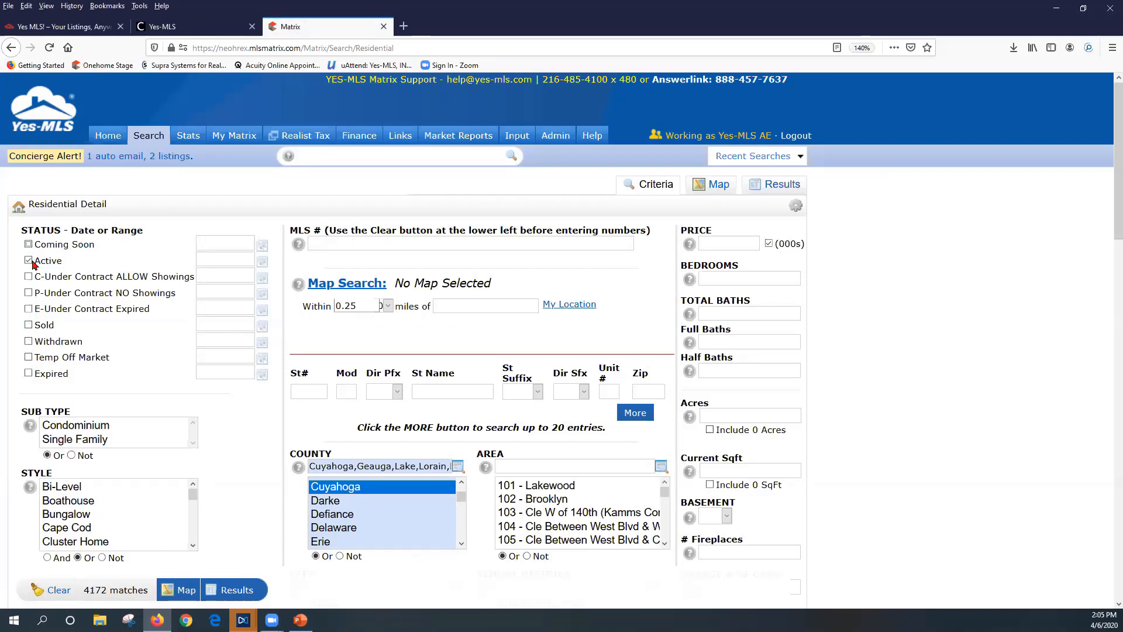
drag(33, 262, 65, 271)
drag(56, 330, 33, 327)
click(29, 327)
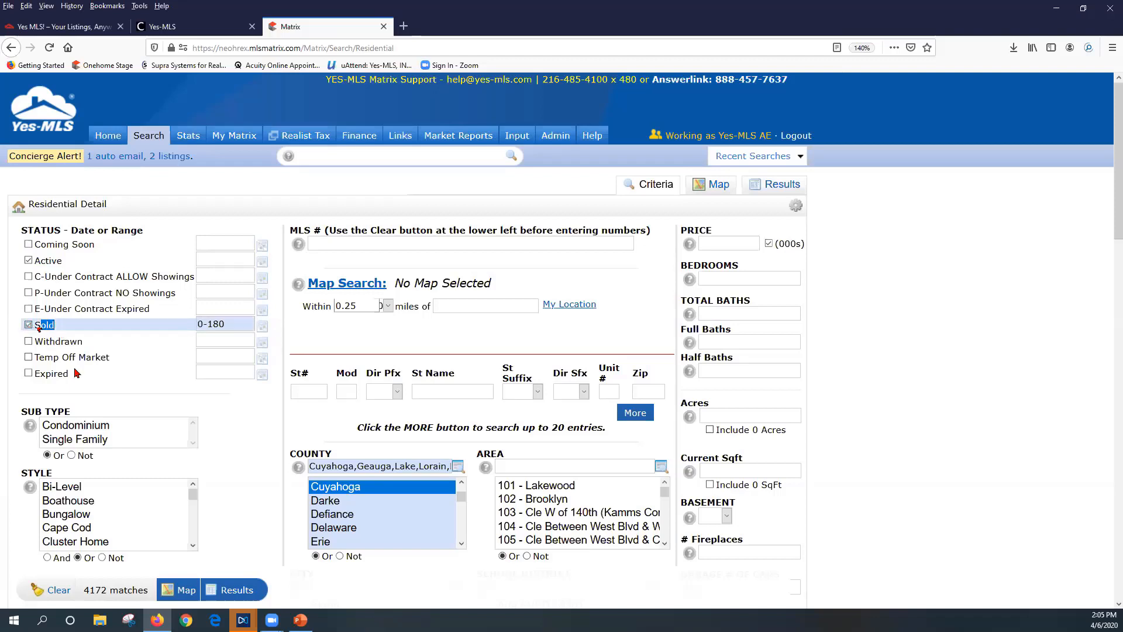
click(83, 330)
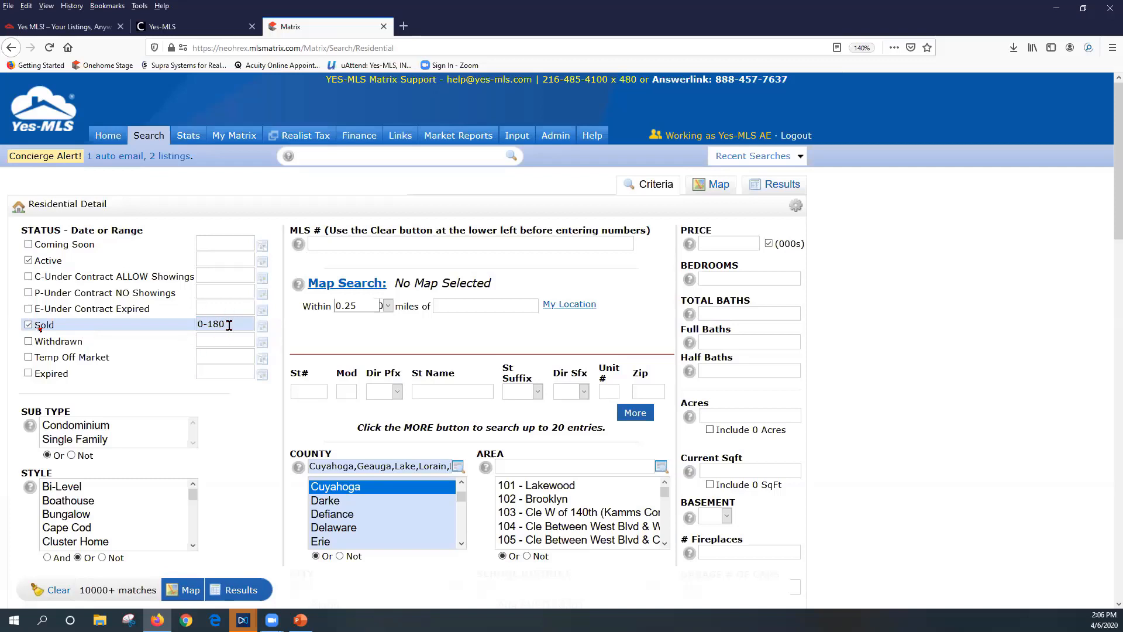
drag(229, 325, 191, 323)
Restrict the sub type to Single Family and the style to Colonial
click(104, 439)
scroll(85, 518, down, 2)
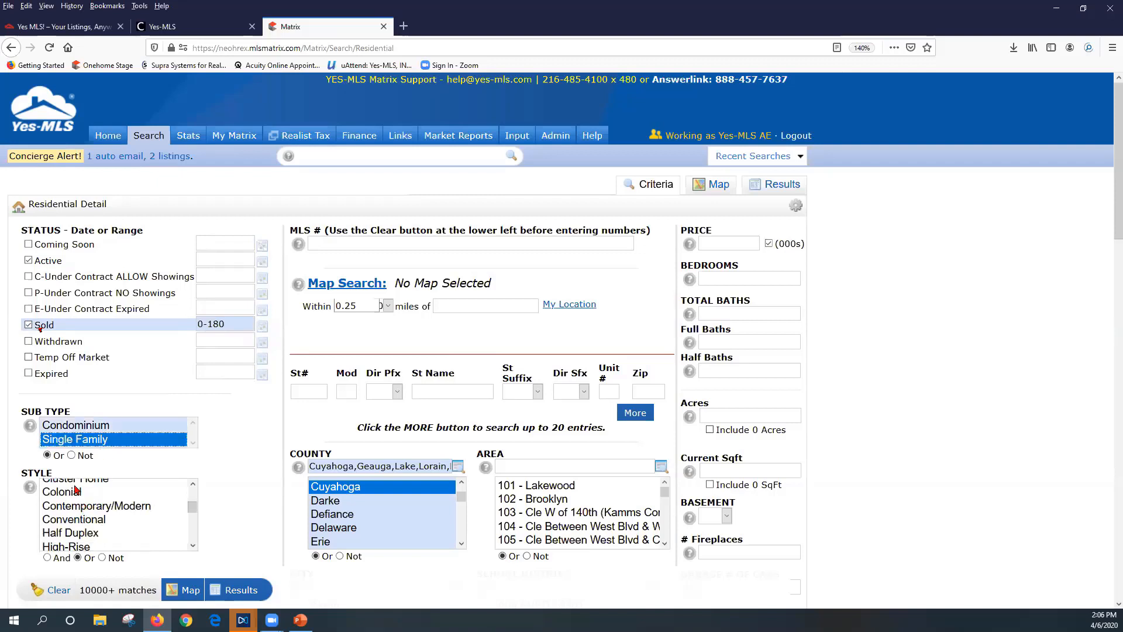
click(76, 486)
click(69, 501)
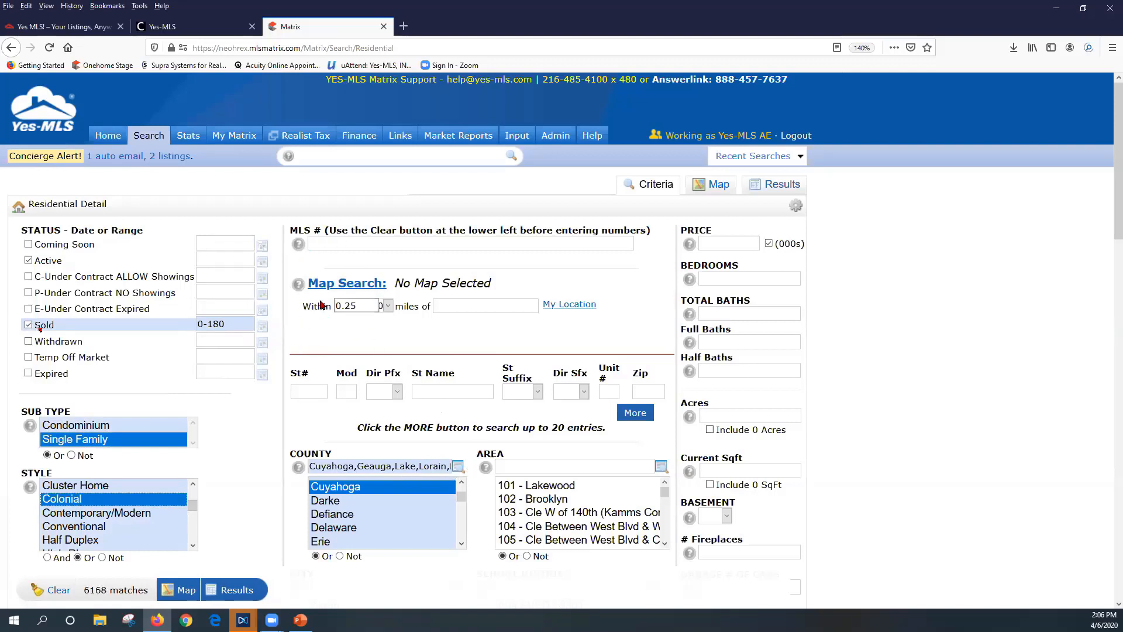
click(478, 308)
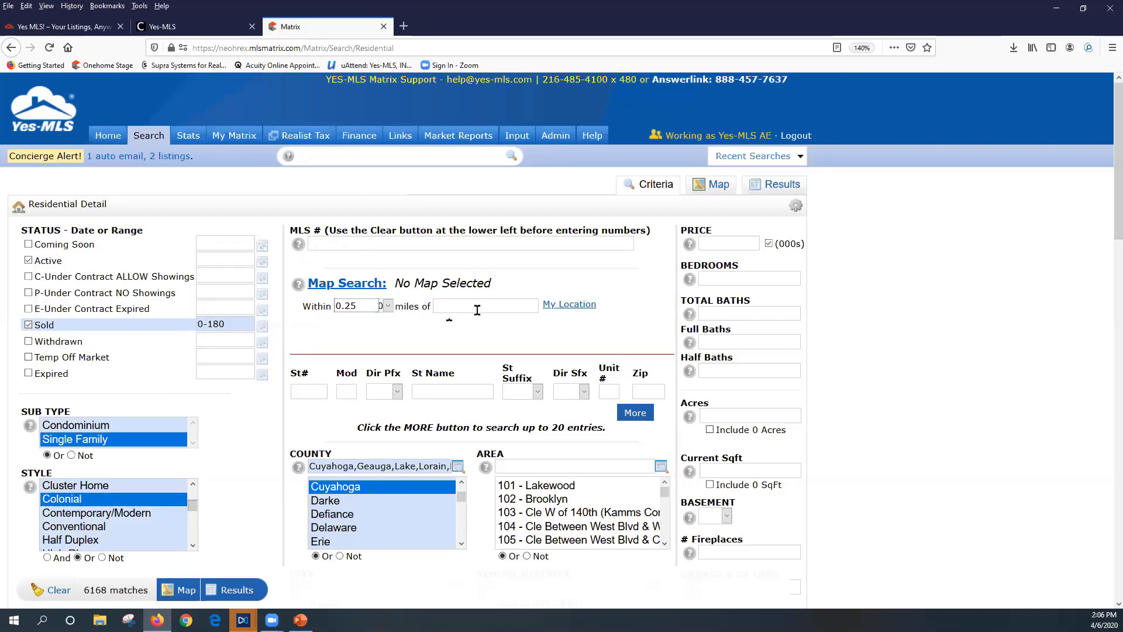
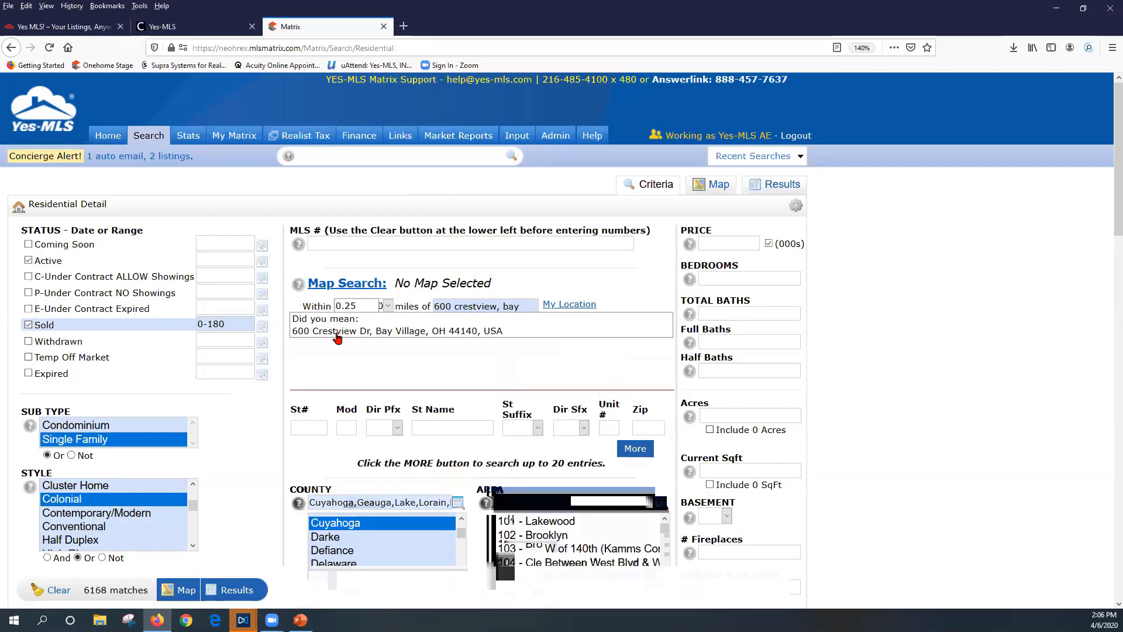
click(337, 331)
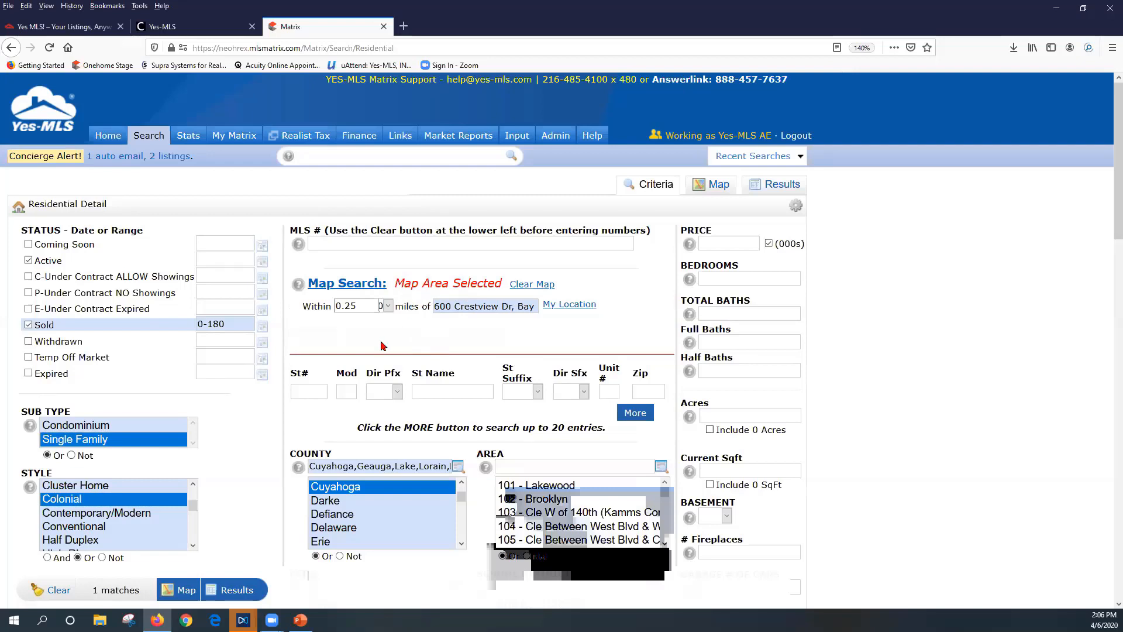
click(387, 306)
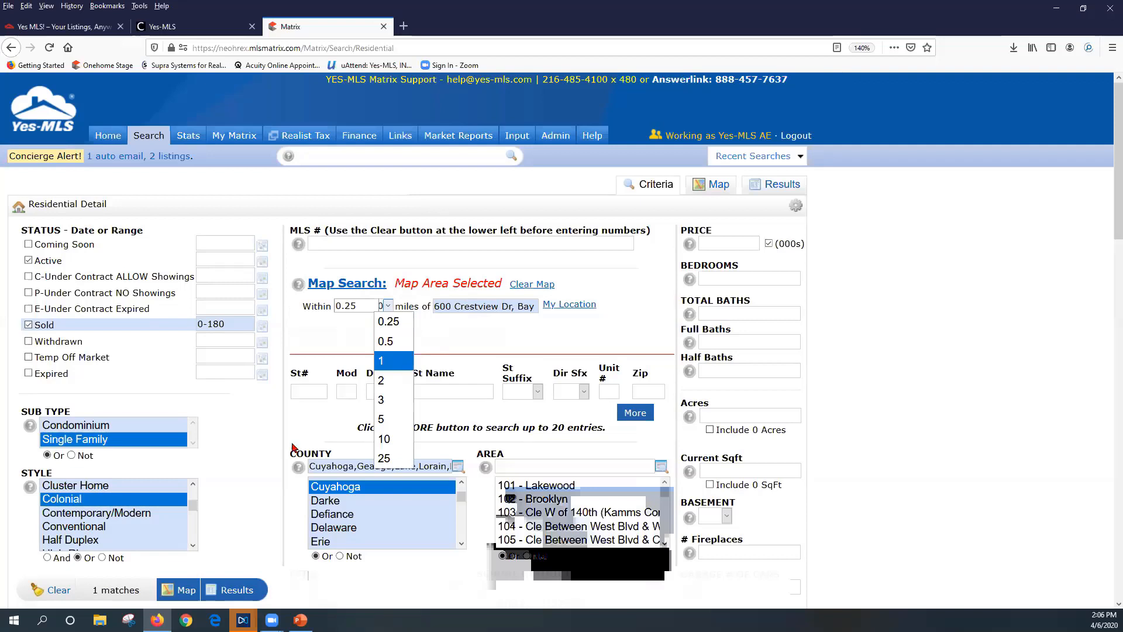
click(391, 363)
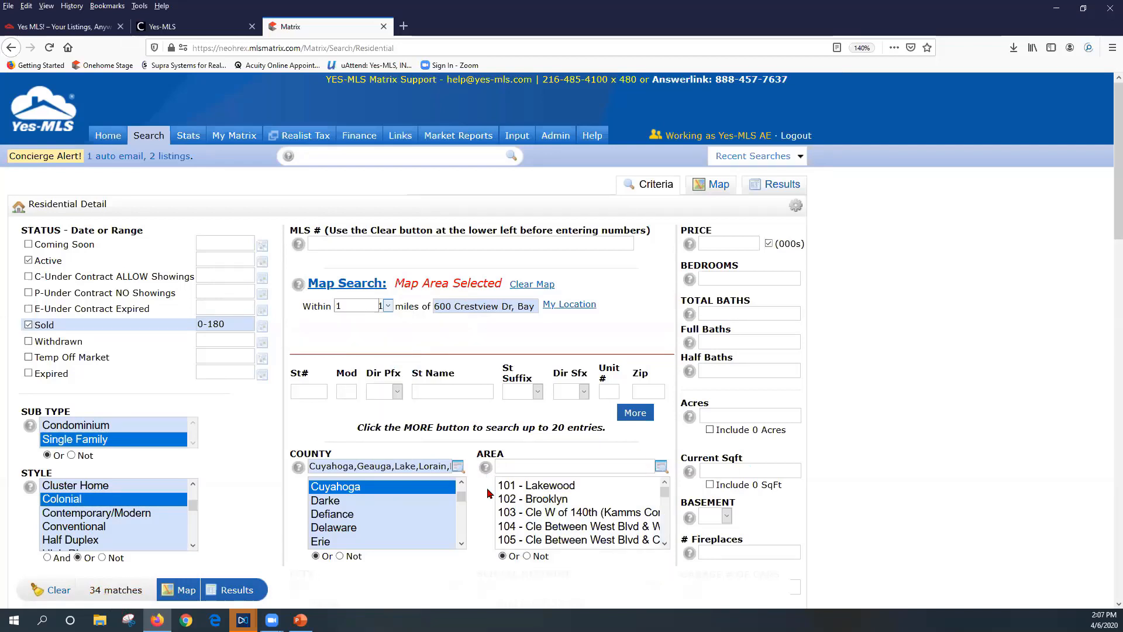
Limit the area to 204 - Bay Village and show the 27 matching listings
scroll(535, 524, down, 2)
scroll(535, 524, down, 2)
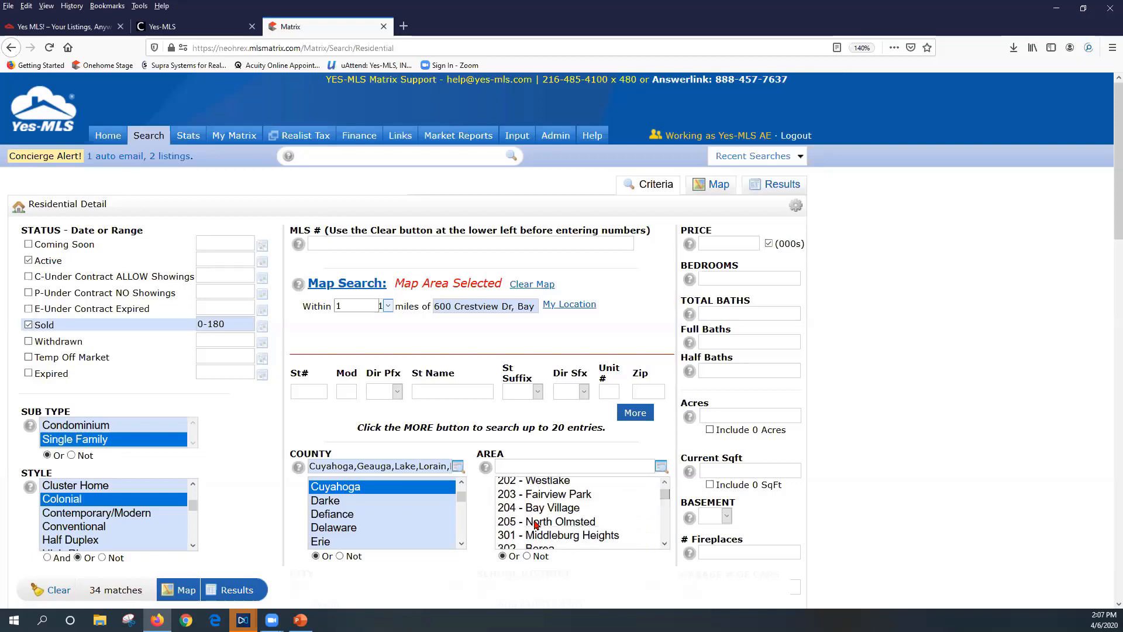
click(540, 485)
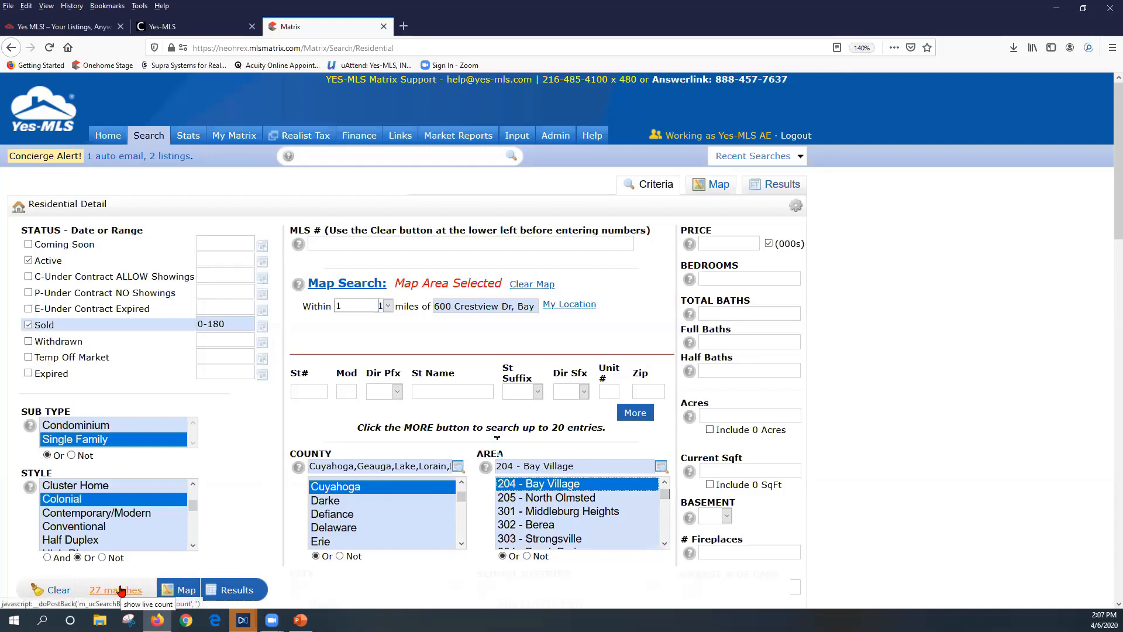
click(242, 590)
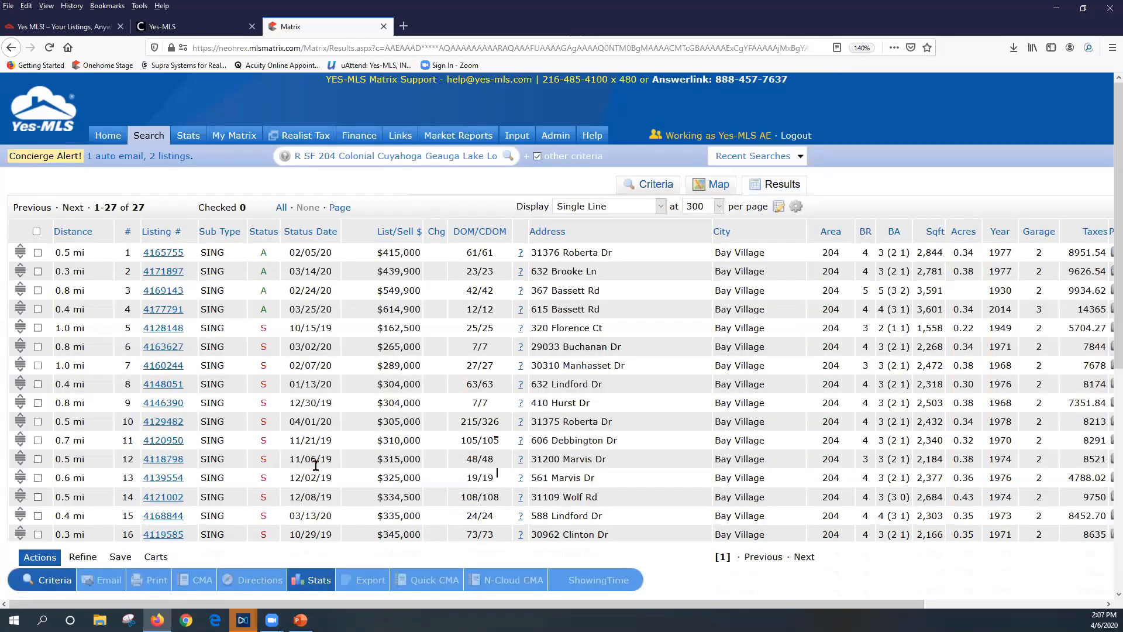
click(160, 254)
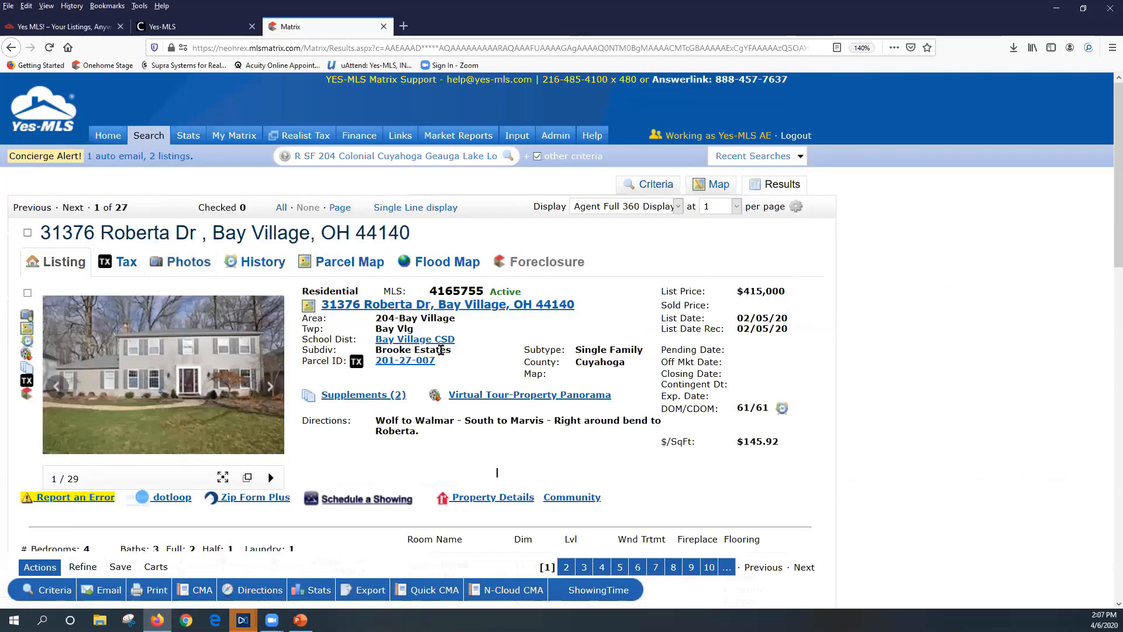
scroll(442, 350, down, 3)
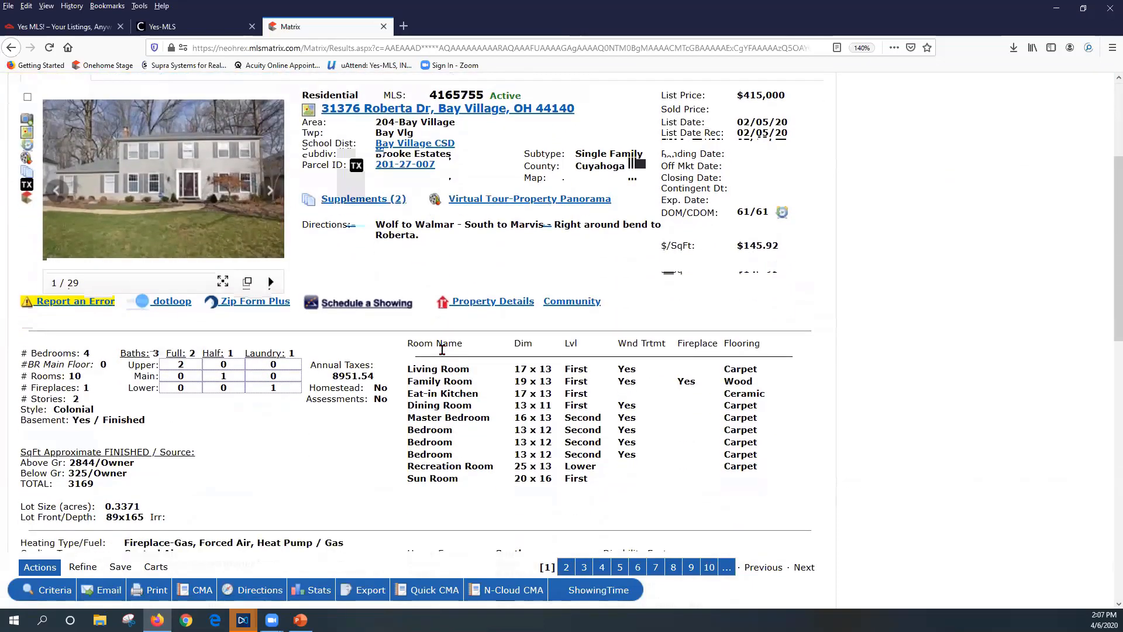
scroll(441, 350, down, 4)
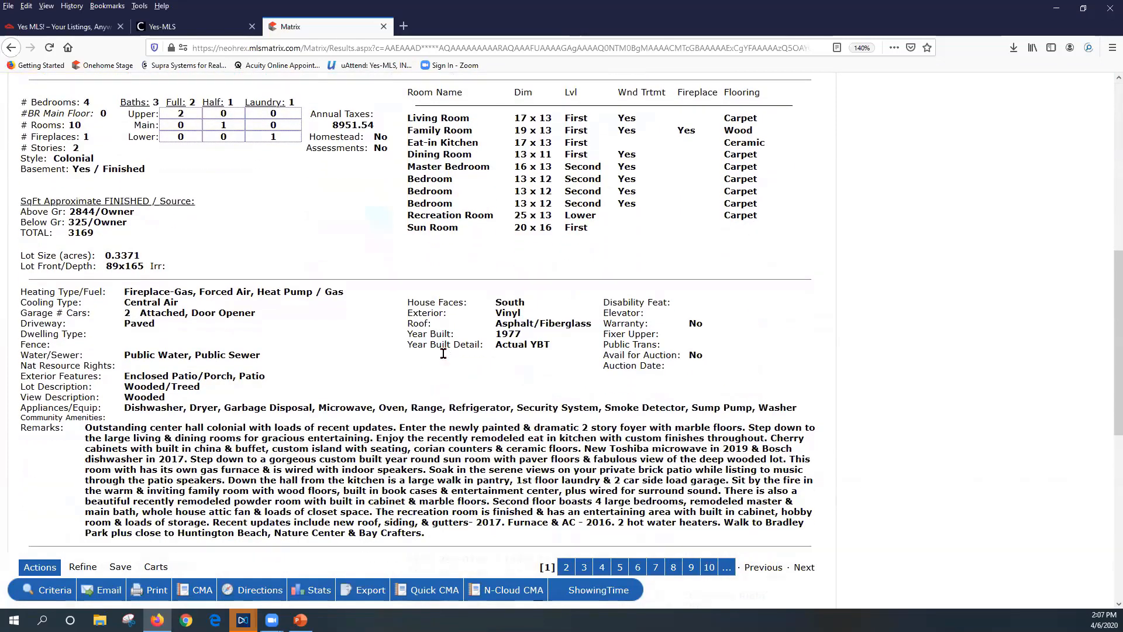
scroll(442, 353, down, 3)
scroll(443, 353, up, 12)
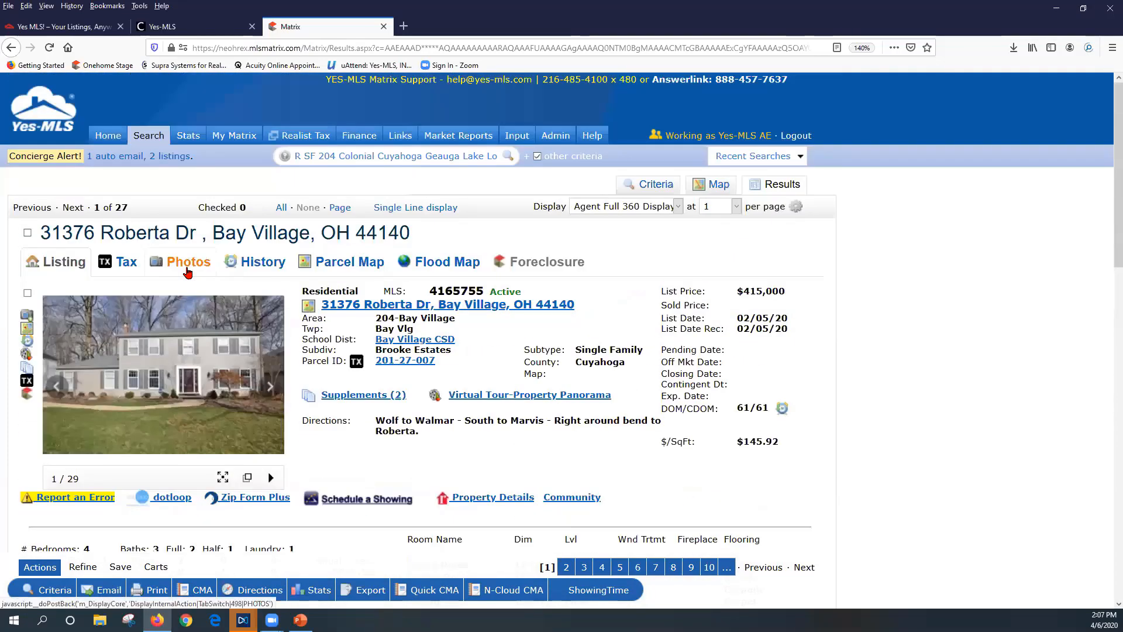
click(188, 272)
scroll(435, 401, down, 2)
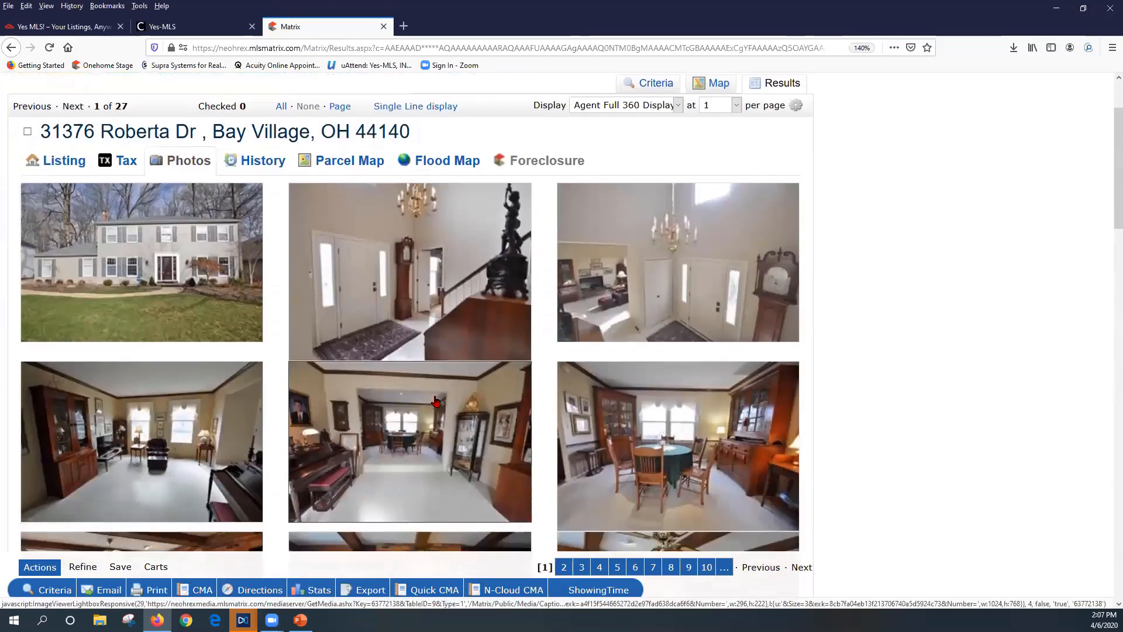
scroll(436, 401, down, 3)
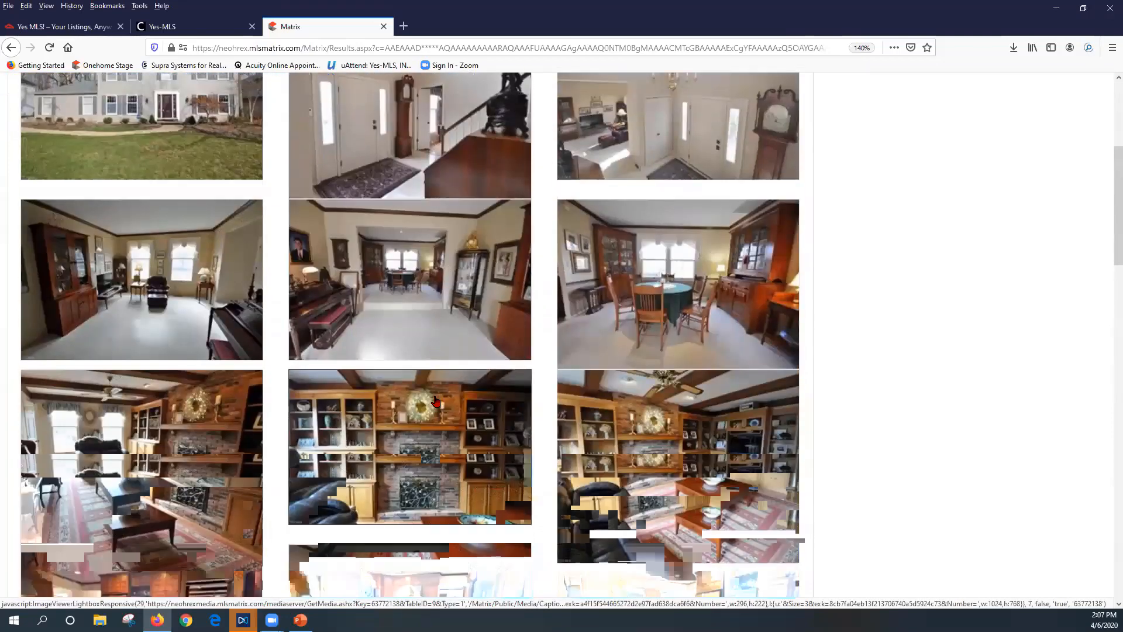
scroll(436, 401, up, 5)
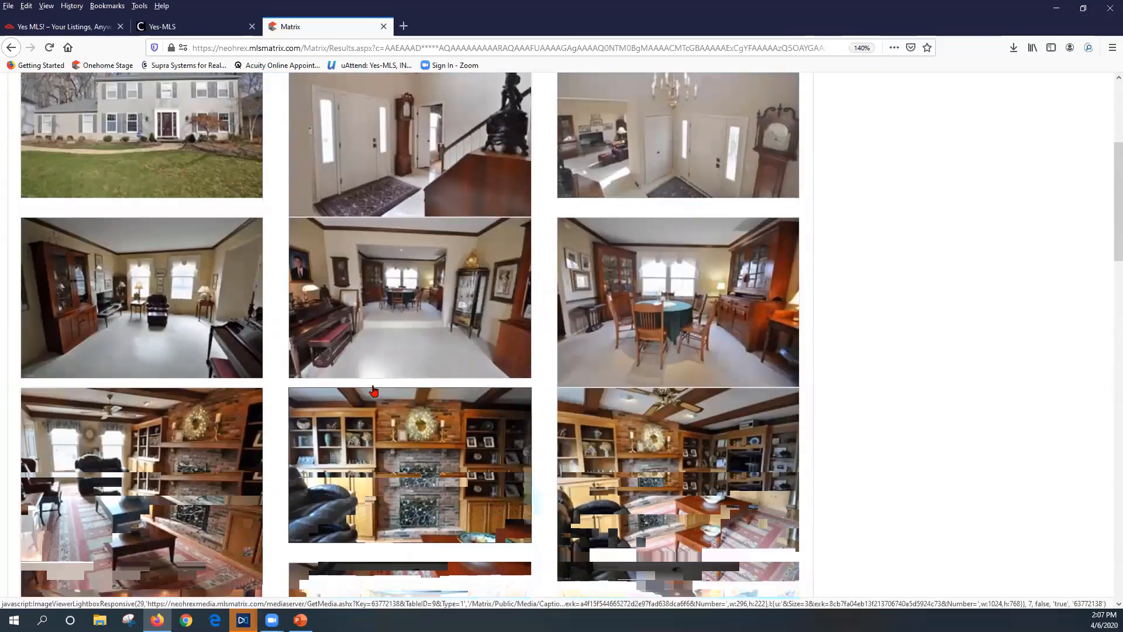
click(26, 232)
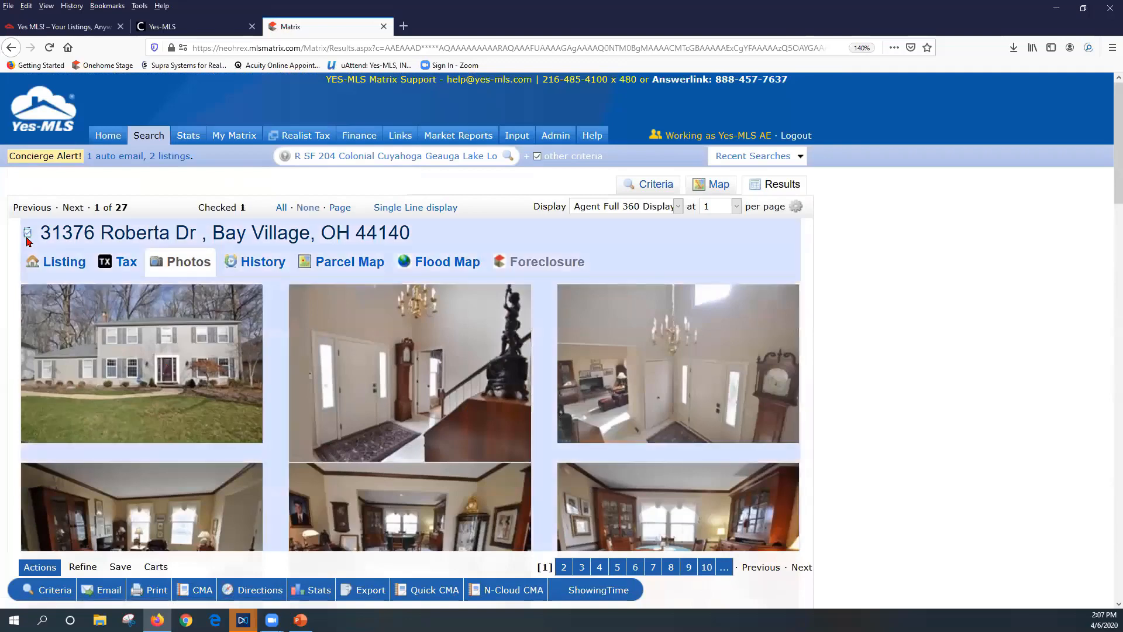
click(74, 208)
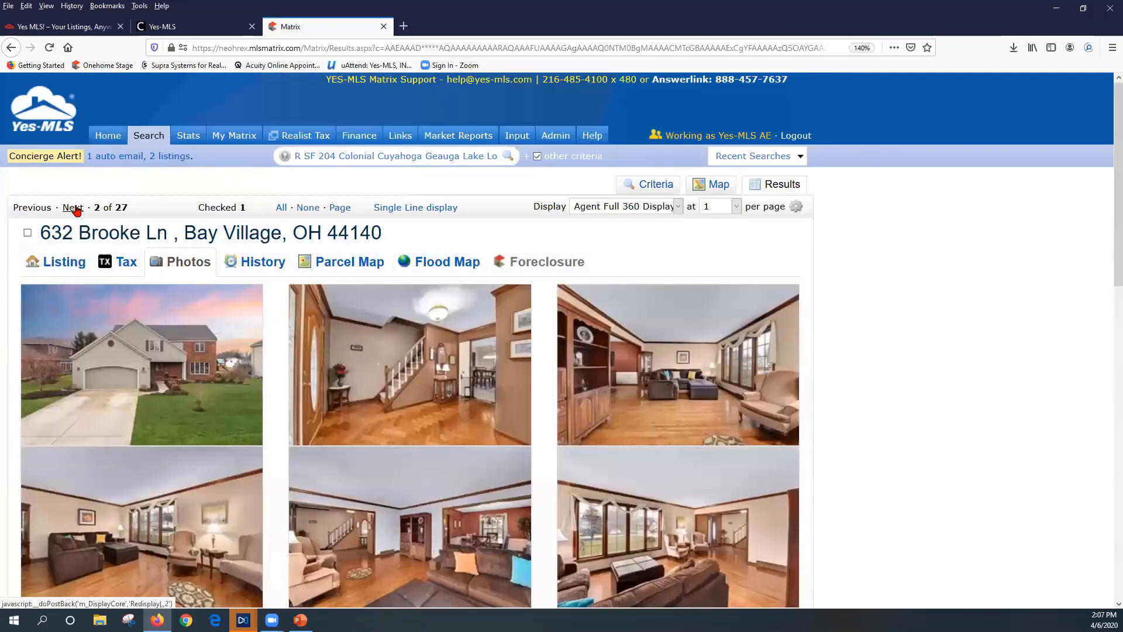
click(53, 270)
click(27, 233)
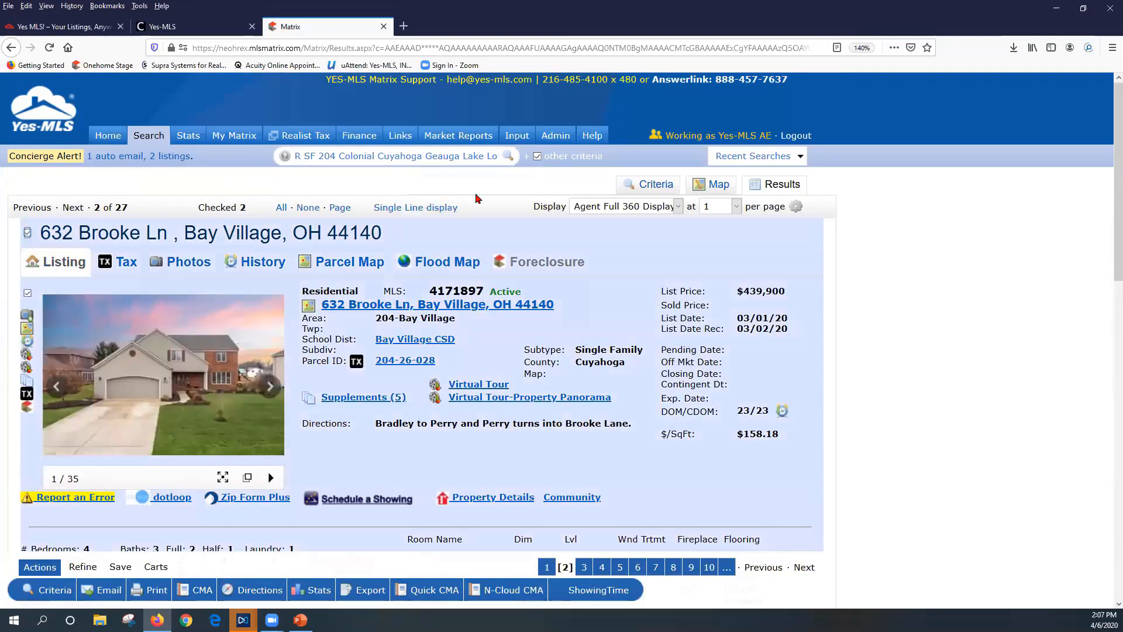
click(418, 208)
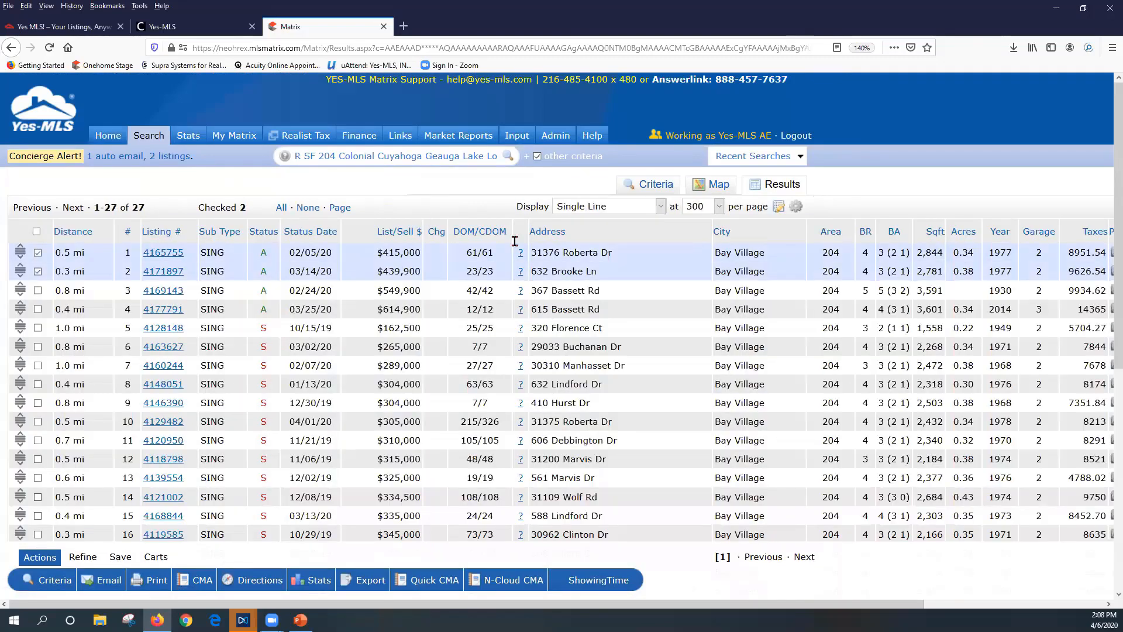
click(282, 207)
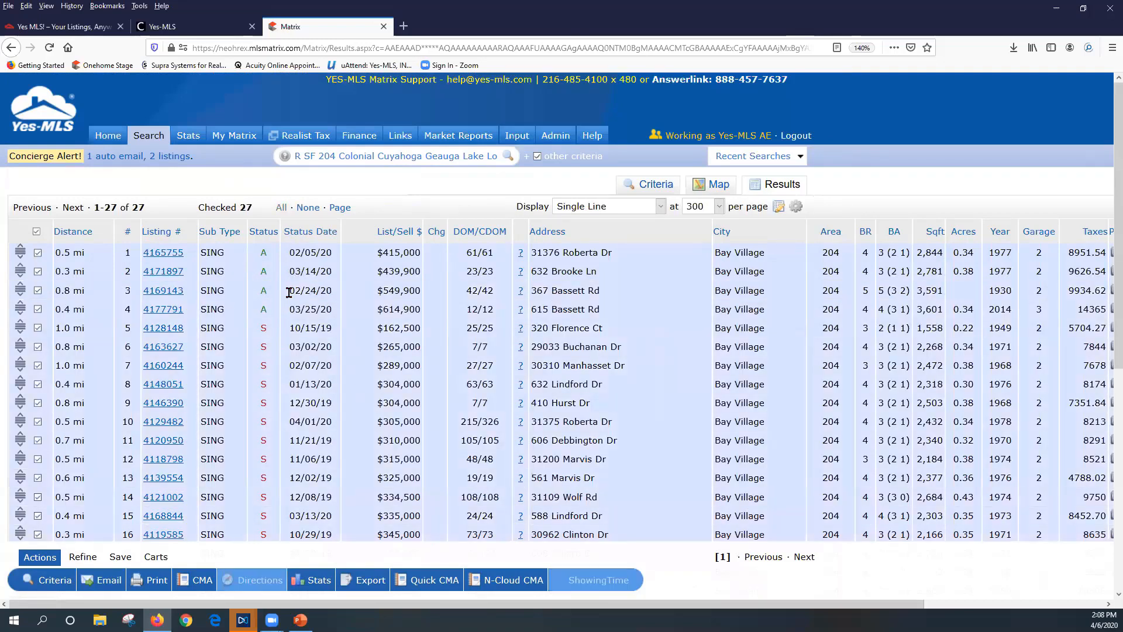
Generate a Quick CMA of the 27 checked listings and open the One Line CMA7075 download
click(421, 580)
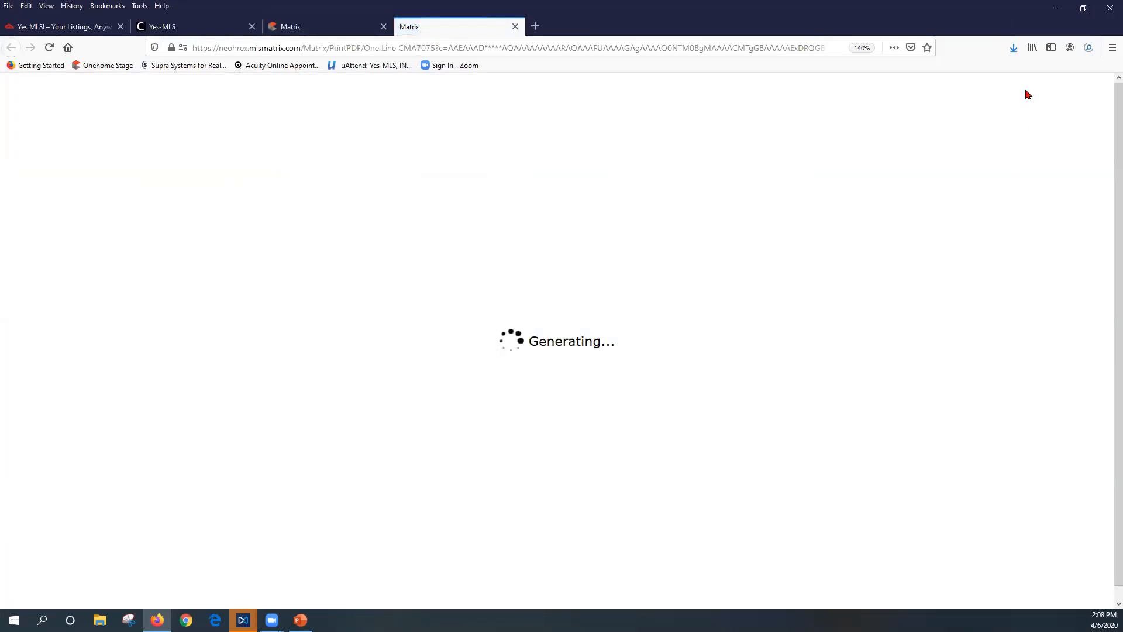
click(1013, 50)
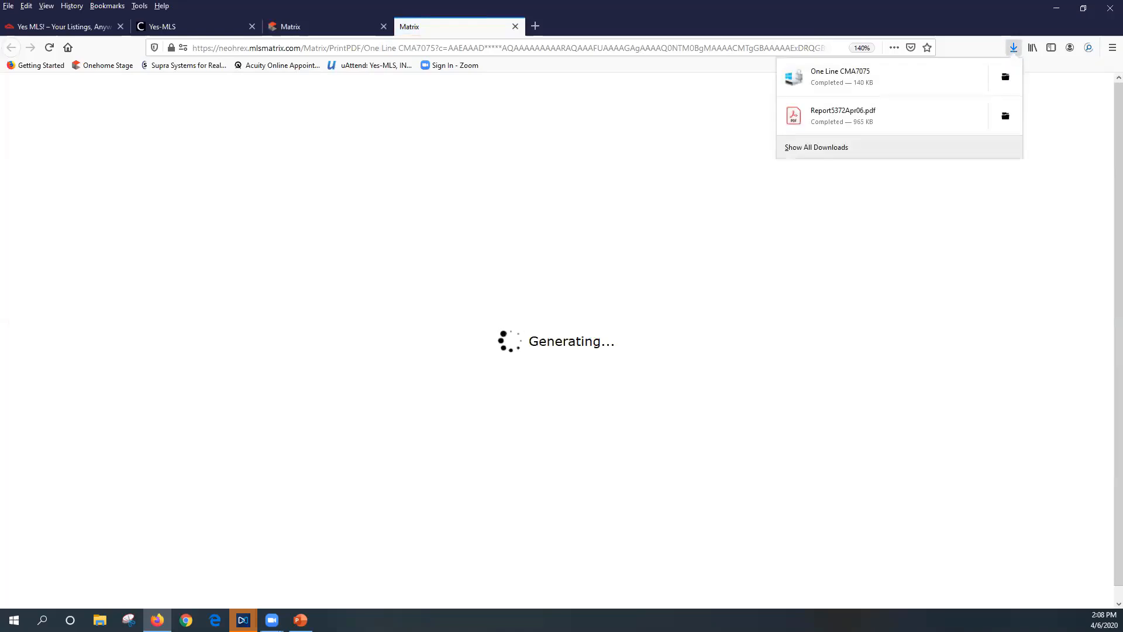
click(1006, 77)
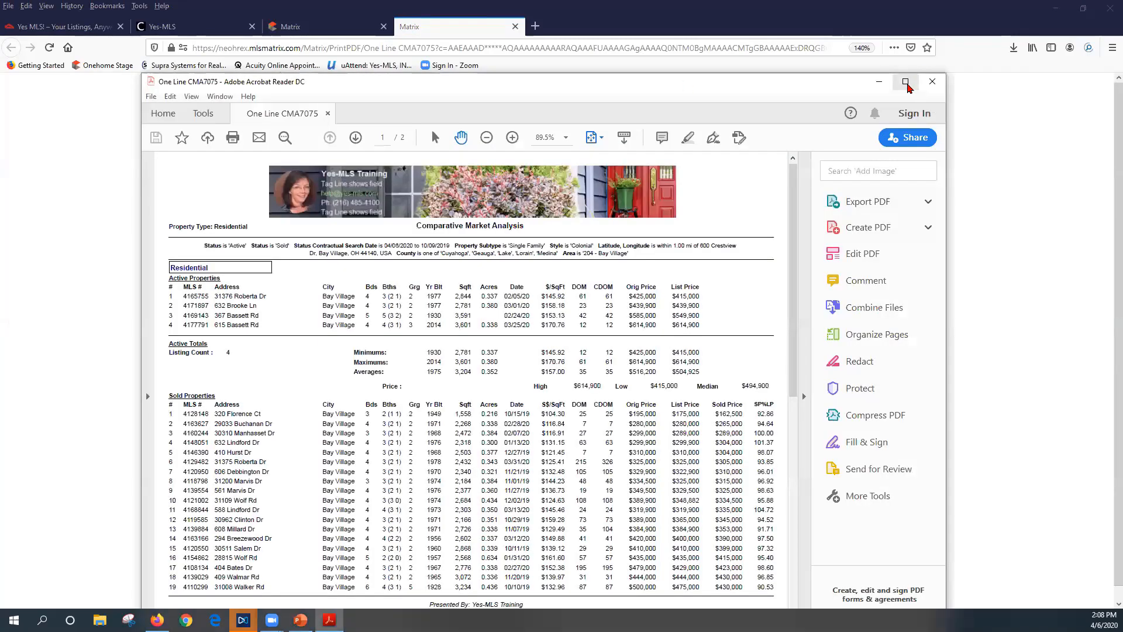
Maximize the report, inspect SP%LP values 101.37 and 104.72, and move to page 2
click(907, 84)
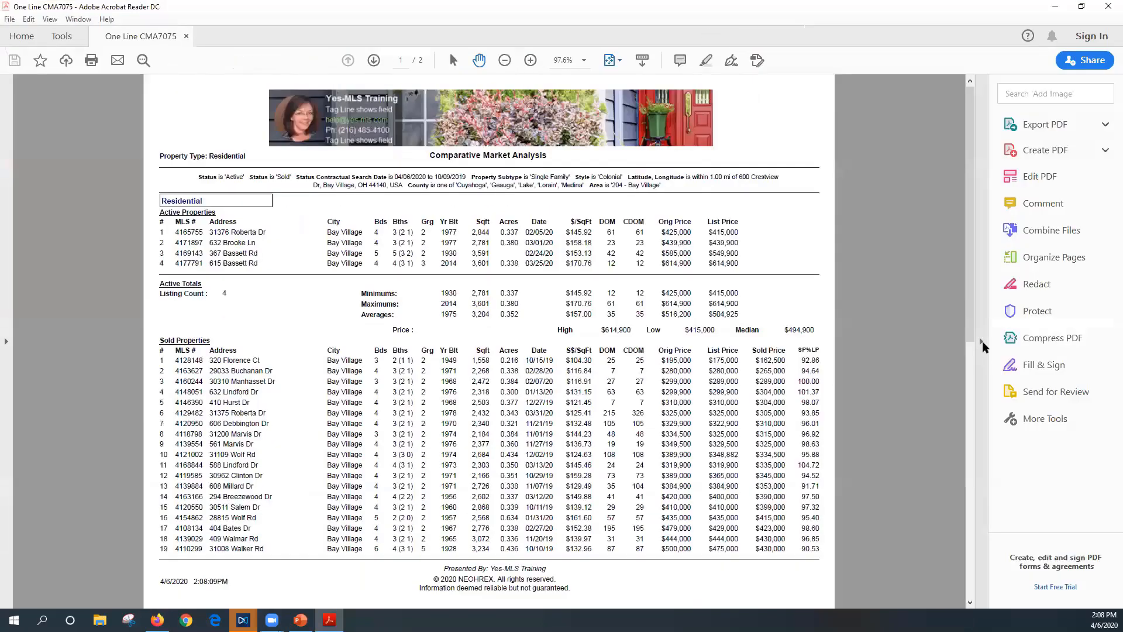
click(985, 346)
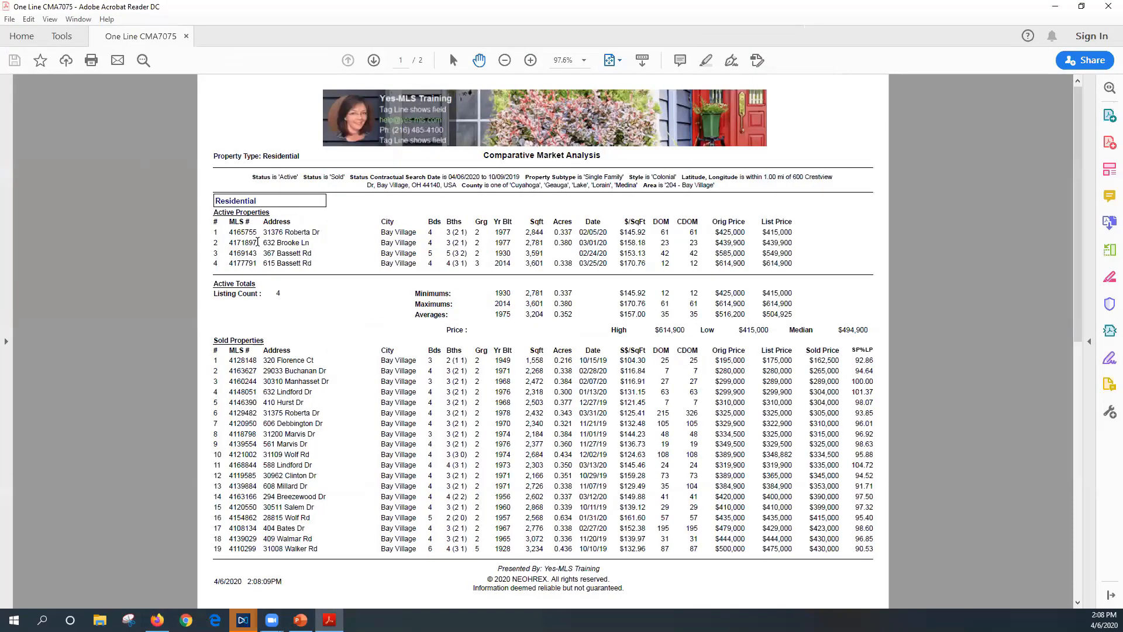
scroll(257, 242, down, 3)
scroll(297, 247, up, 3)
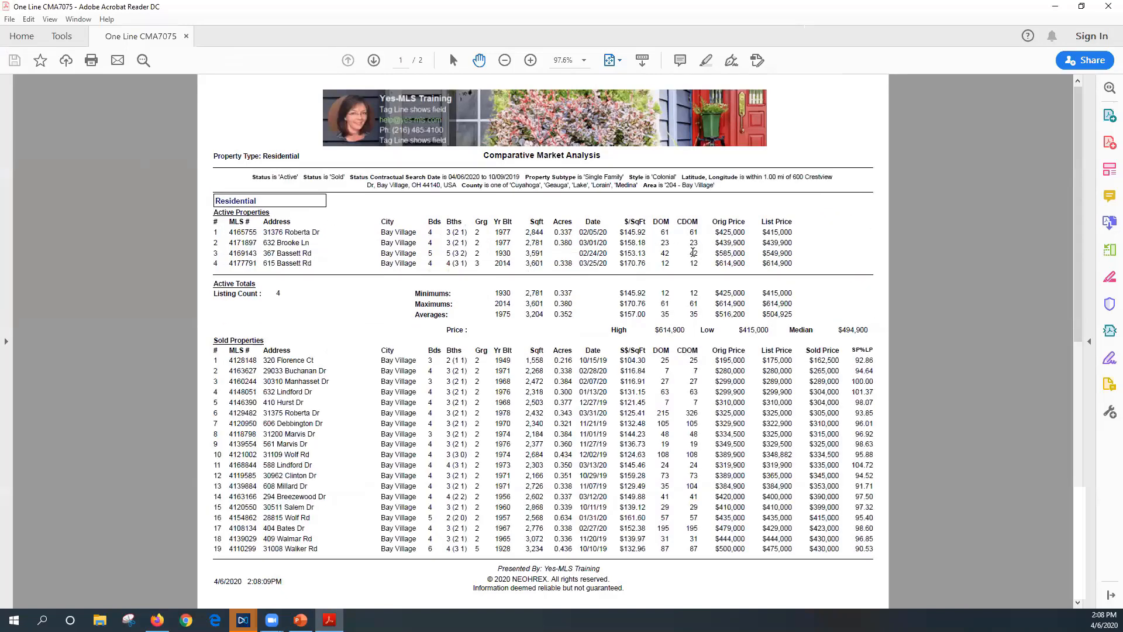
scroll(777, 412, down, 3)
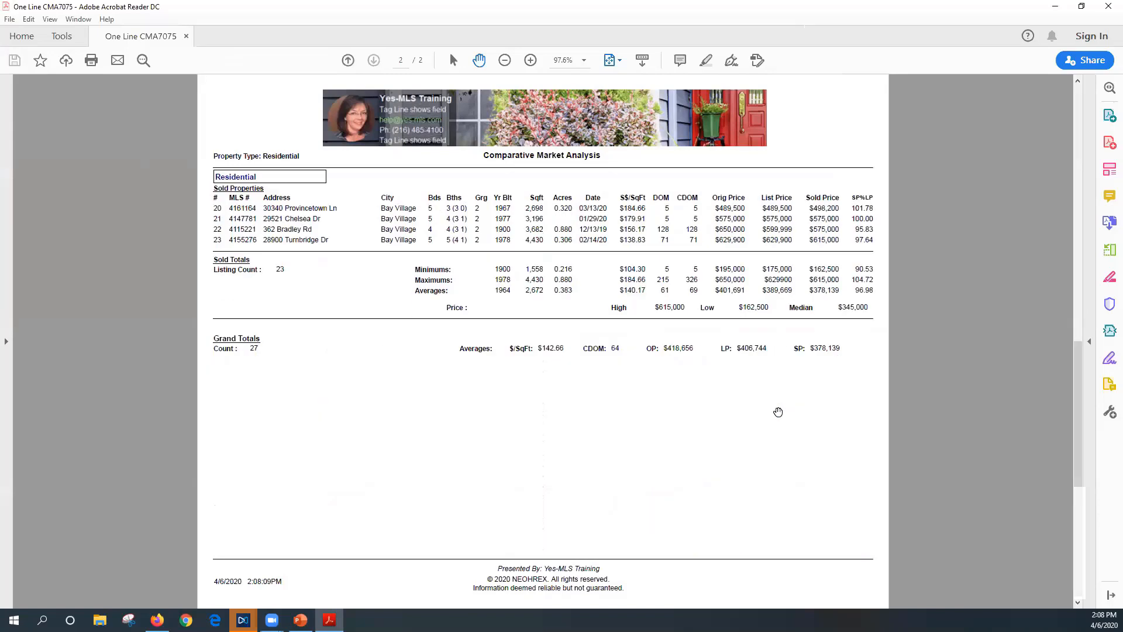
scroll(778, 412, up, 3)
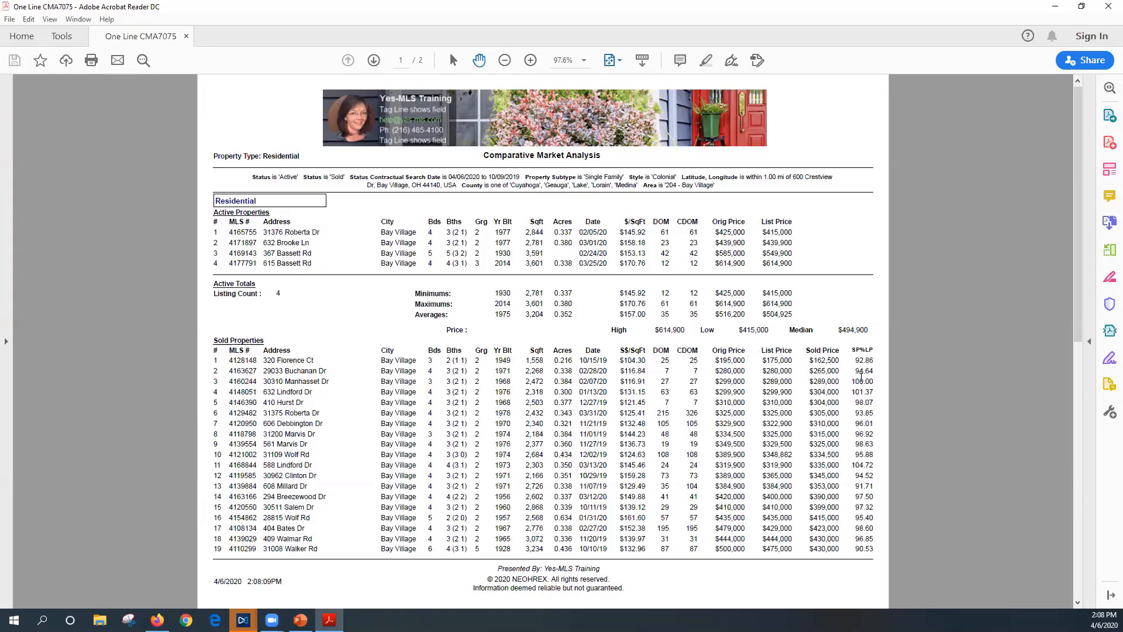
drag(853, 380, 875, 392)
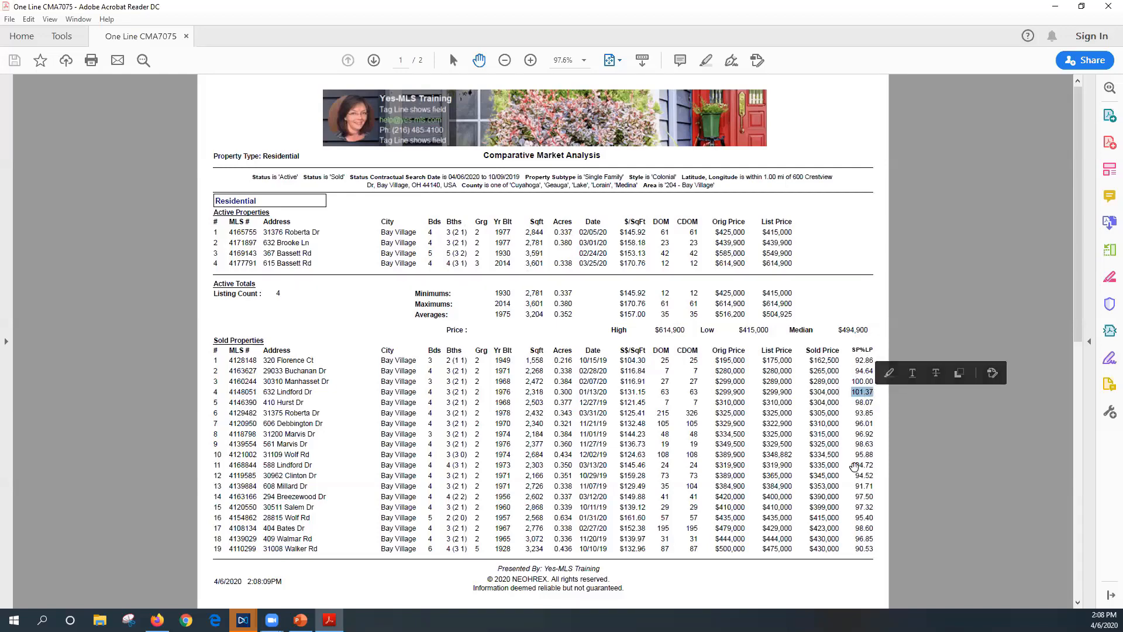
drag(851, 464, 887, 470)
click(865, 462)
scroll(864, 462, down, 2)
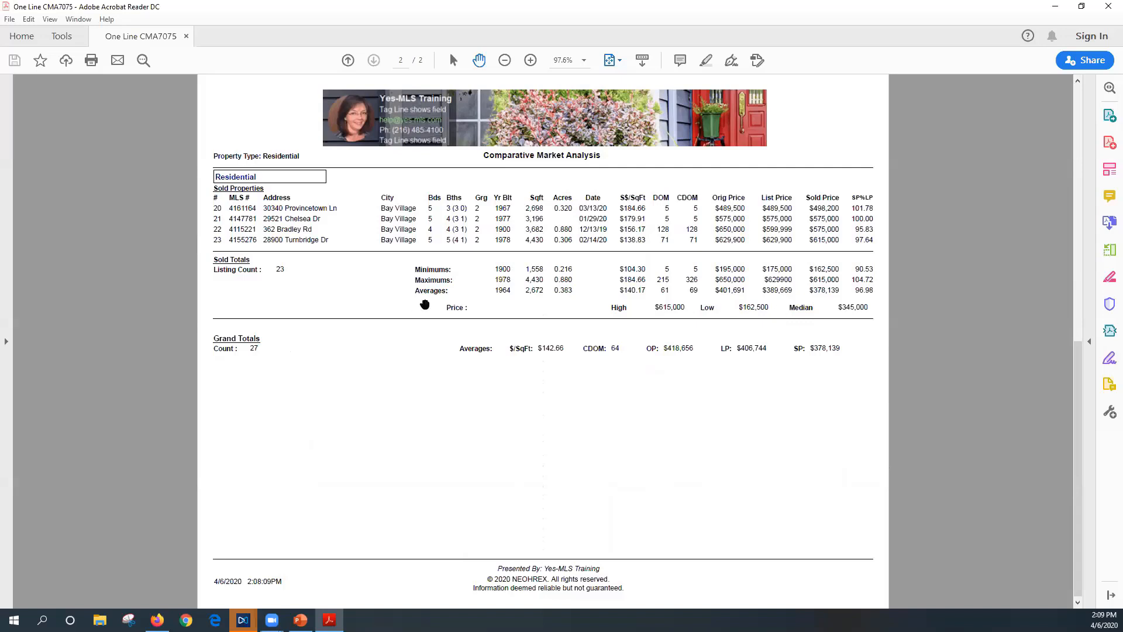
Inspect the average sale-to-list percentage and the minimum, maximum and average totals rows
drag(858, 293, 879, 294)
drag(664, 289, 694, 292)
click(693, 289)
Check row 22's $650,000 original, $599,999 list, $575,000 sold and 95.83% values, then close the report
drag(714, 228, 839, 234)
click(763, 237)
click(811, 235)
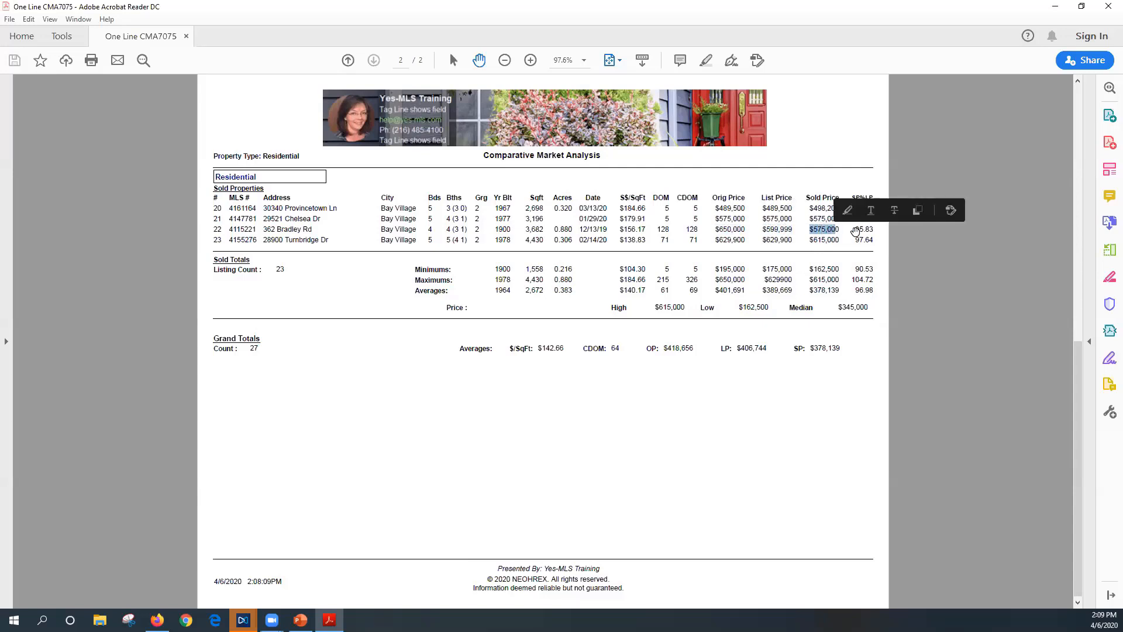
click(865, 265)
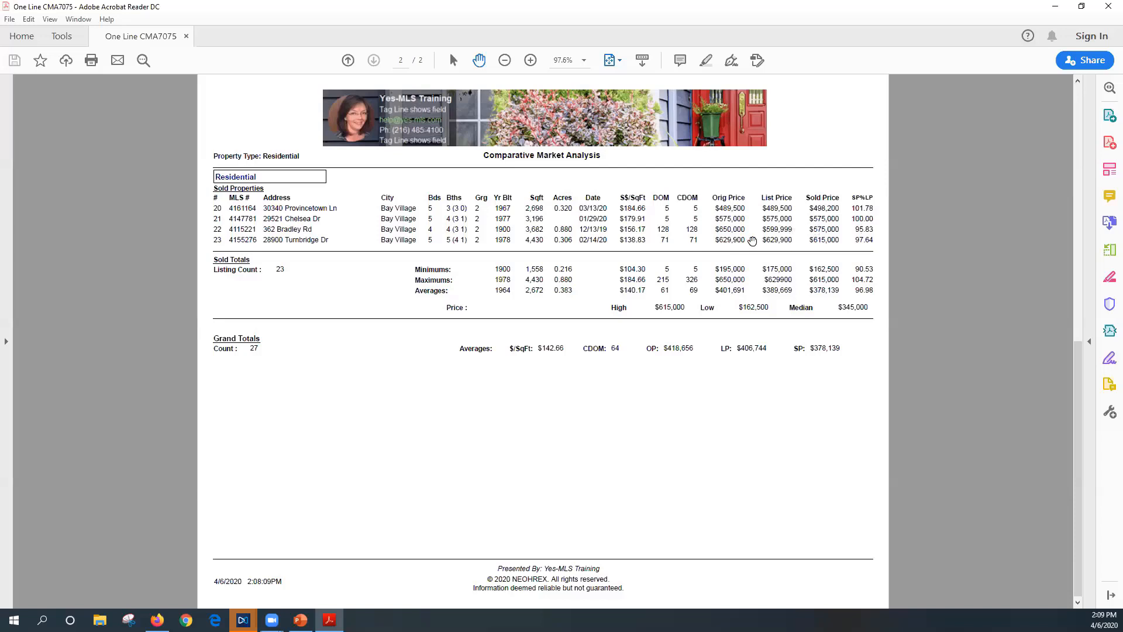
drag(714, 229, 749, 231)
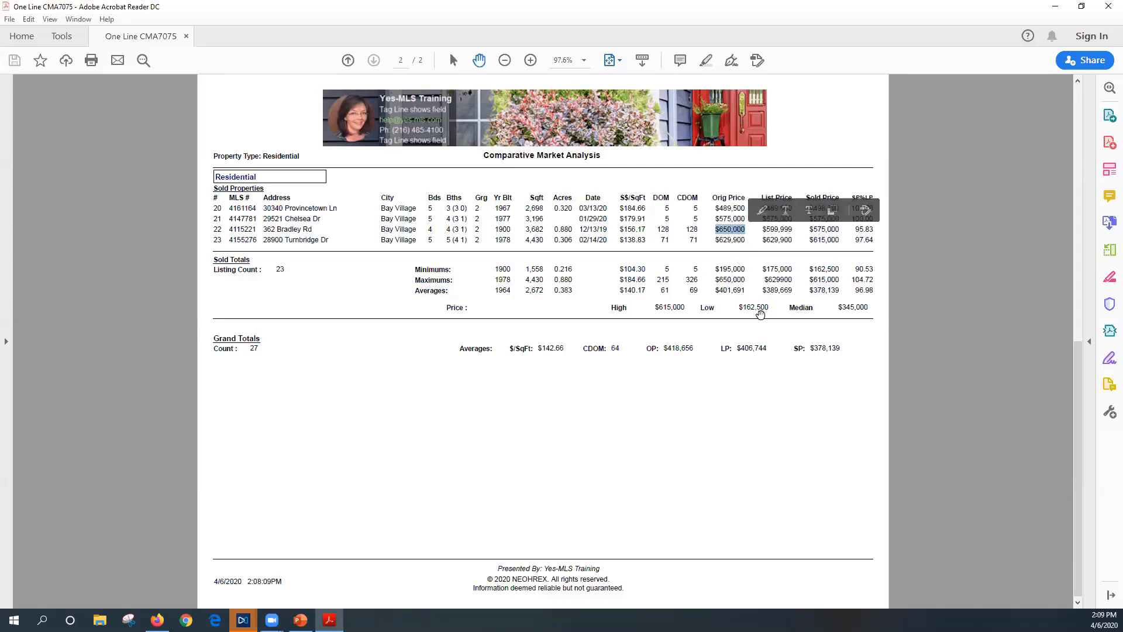
click(780, 230)
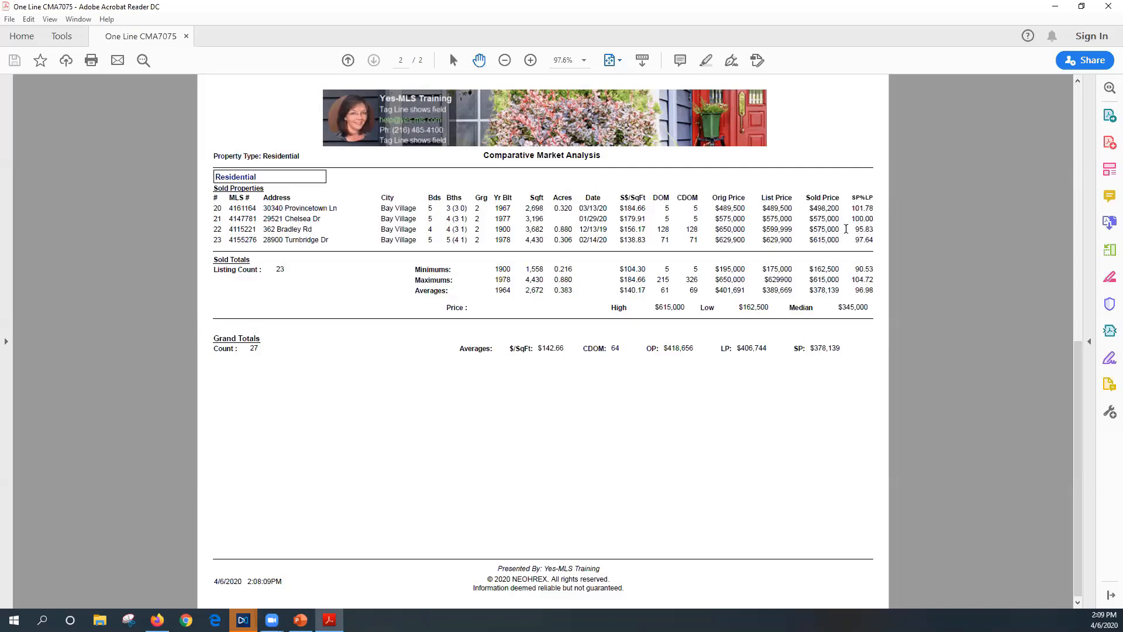
drag(852, 229, 874, 230)
scroll(714, 418, up, 1)
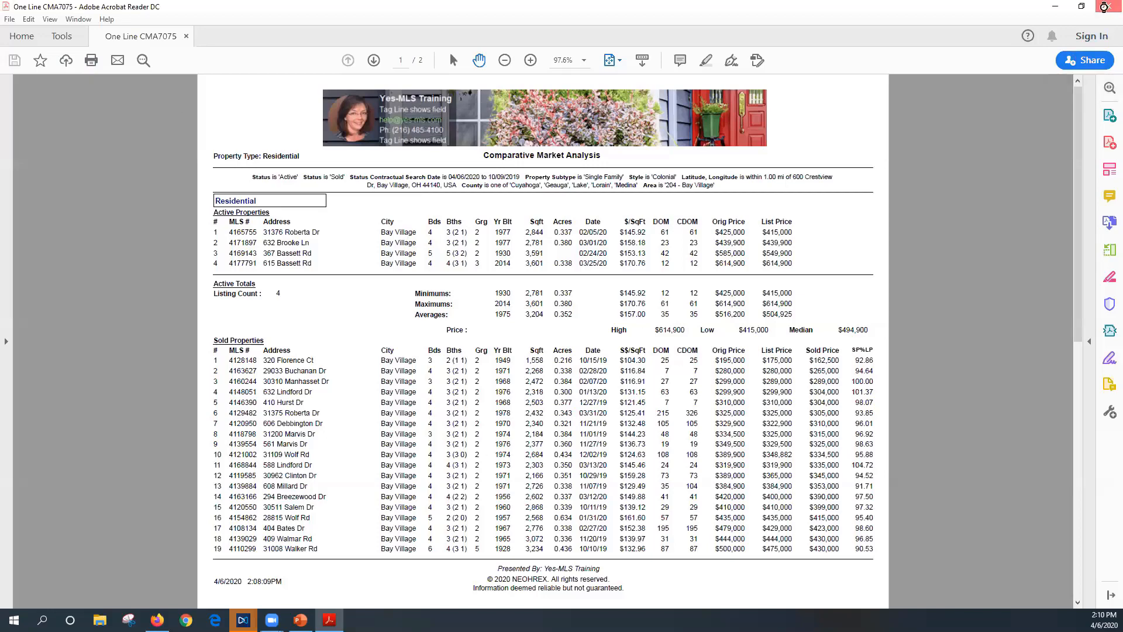
click(1107, 10)
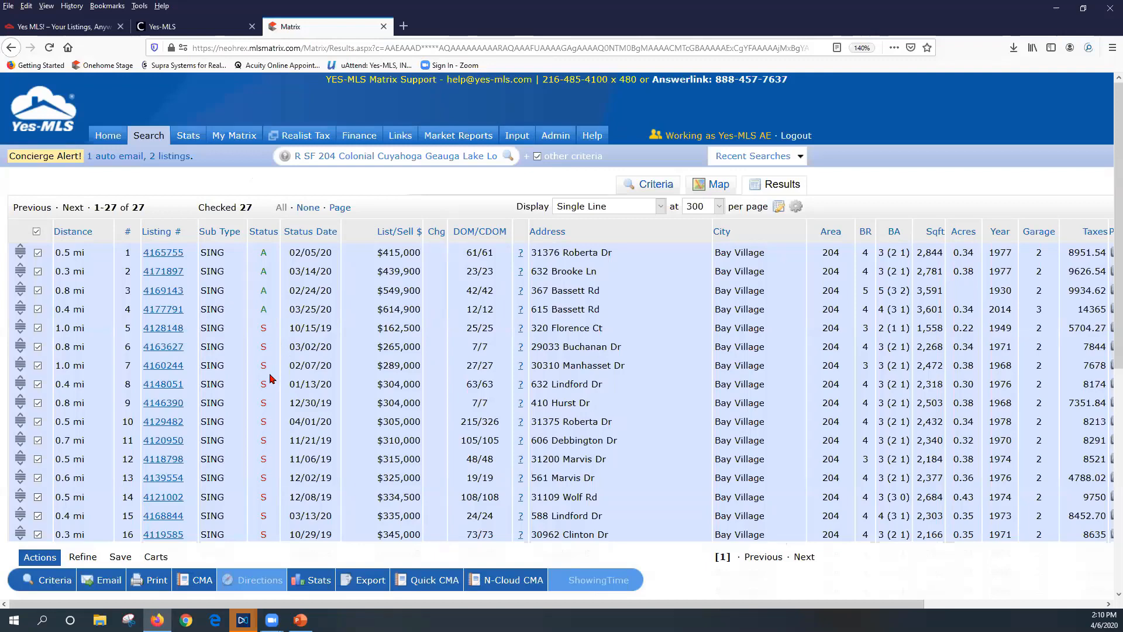
Print the 27 listings to PDF as One Line - CMA plus 3-Up Comparison and open Report59250406
click(156, 582)
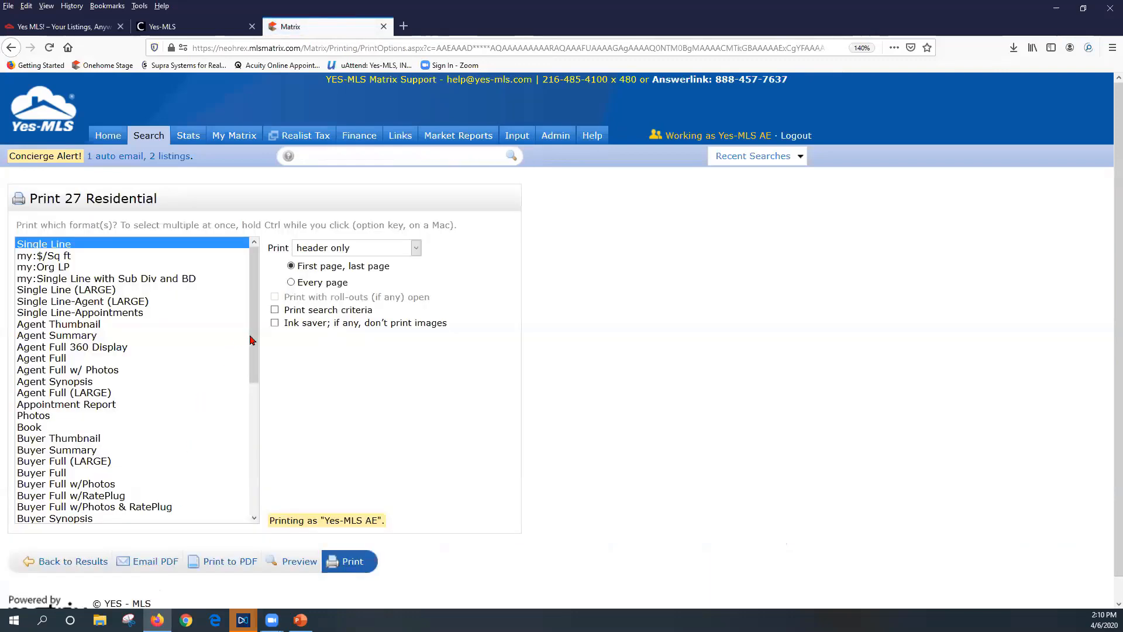
drag(253, 340, 254, 489)
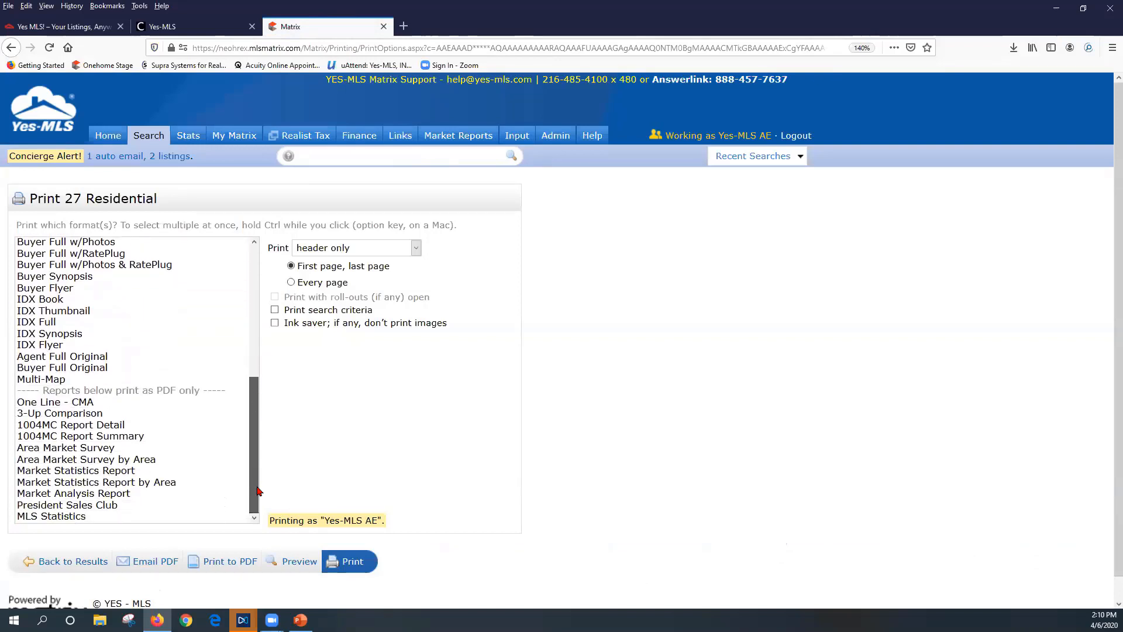
click(30, 403)
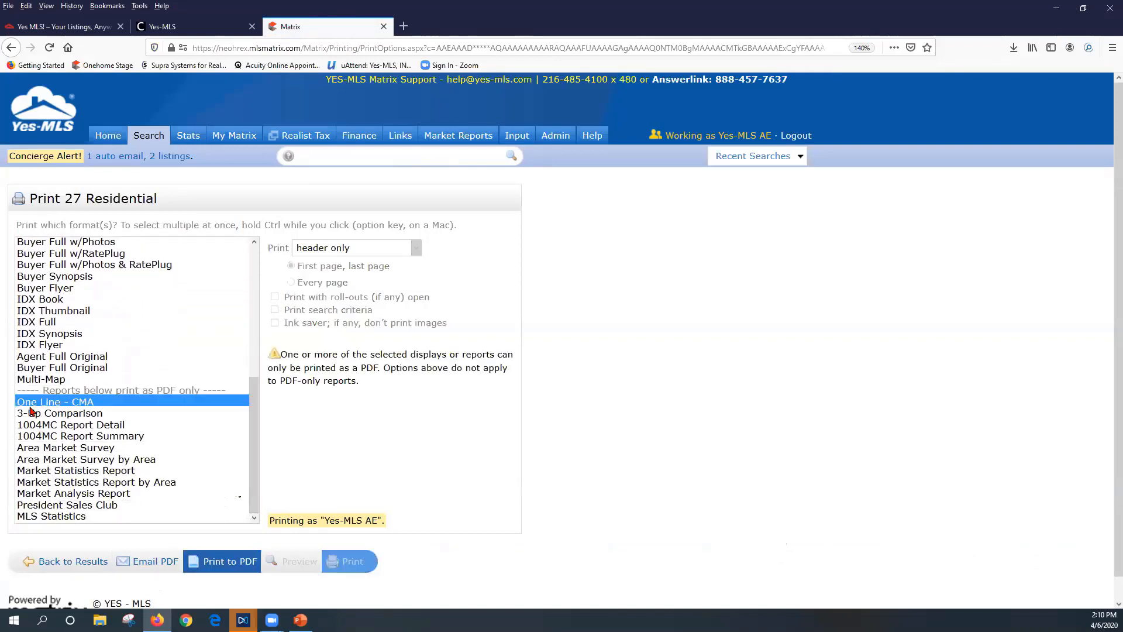
ctrl+click(59, 413)
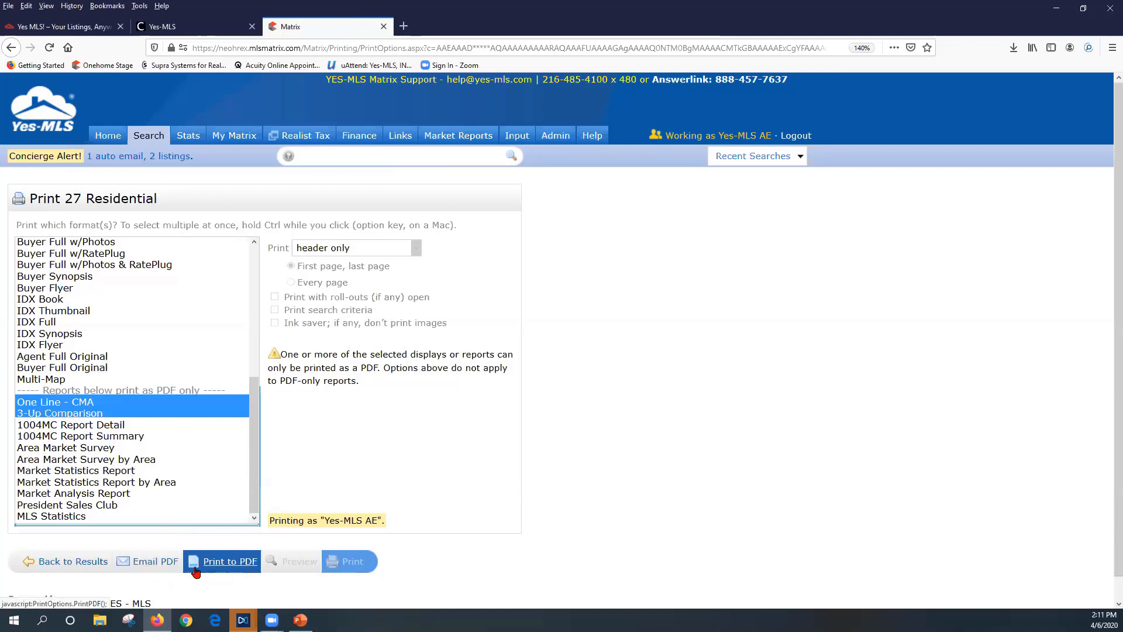
click(226, 566)
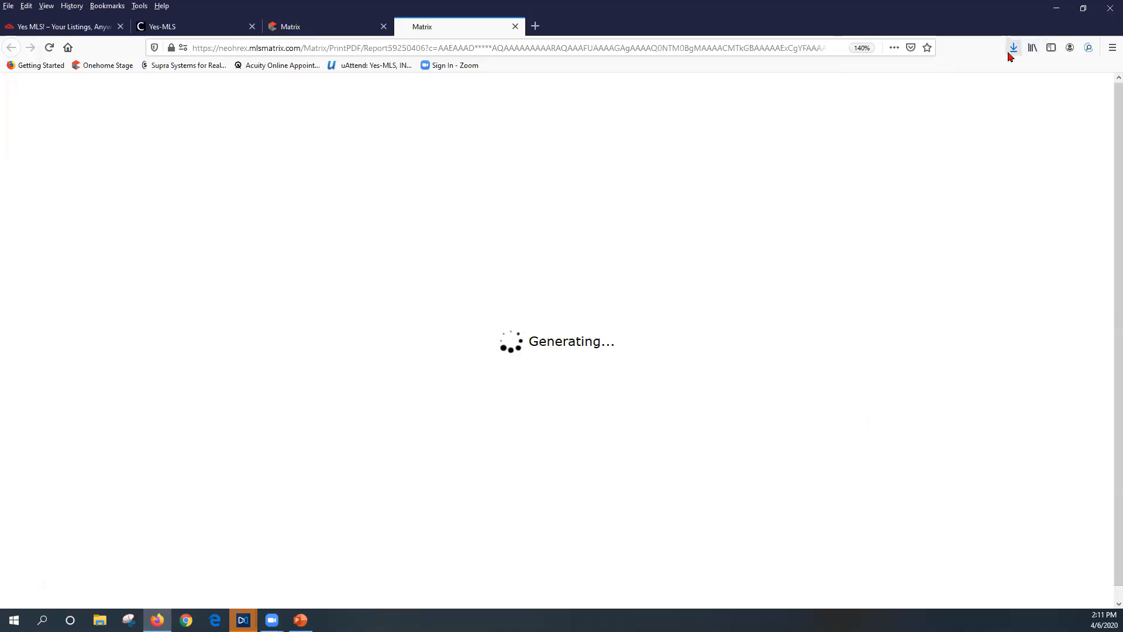
click(1009, 54)
click(872, 78)
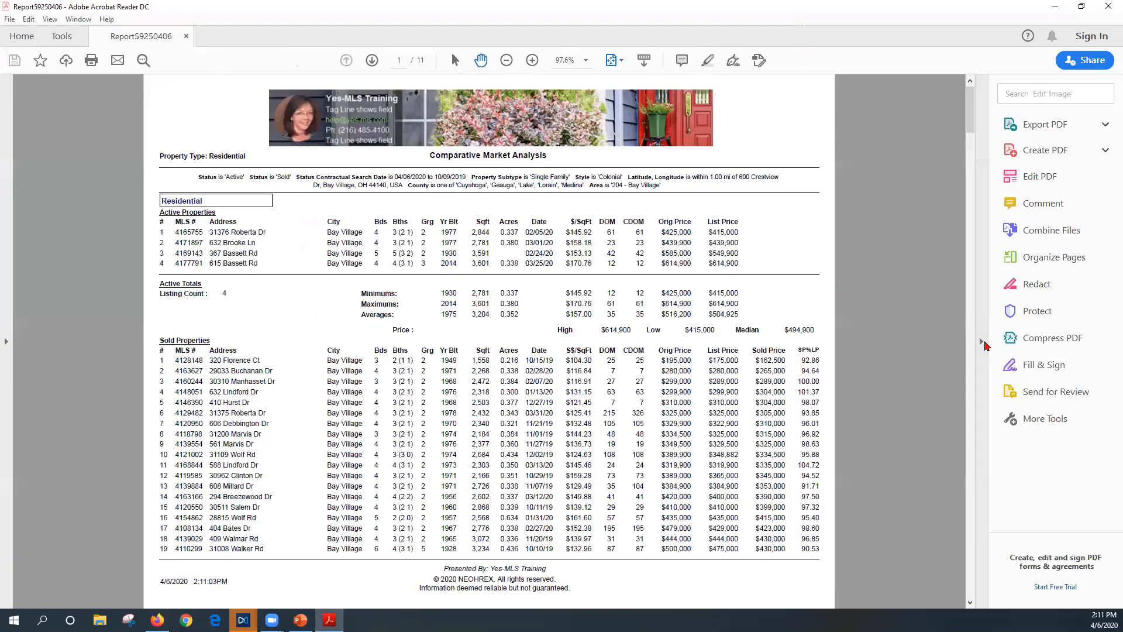
Hide Acrobat's Tools pane, advance to the first comparison sheet and zoom to 125%
click(980, 340)
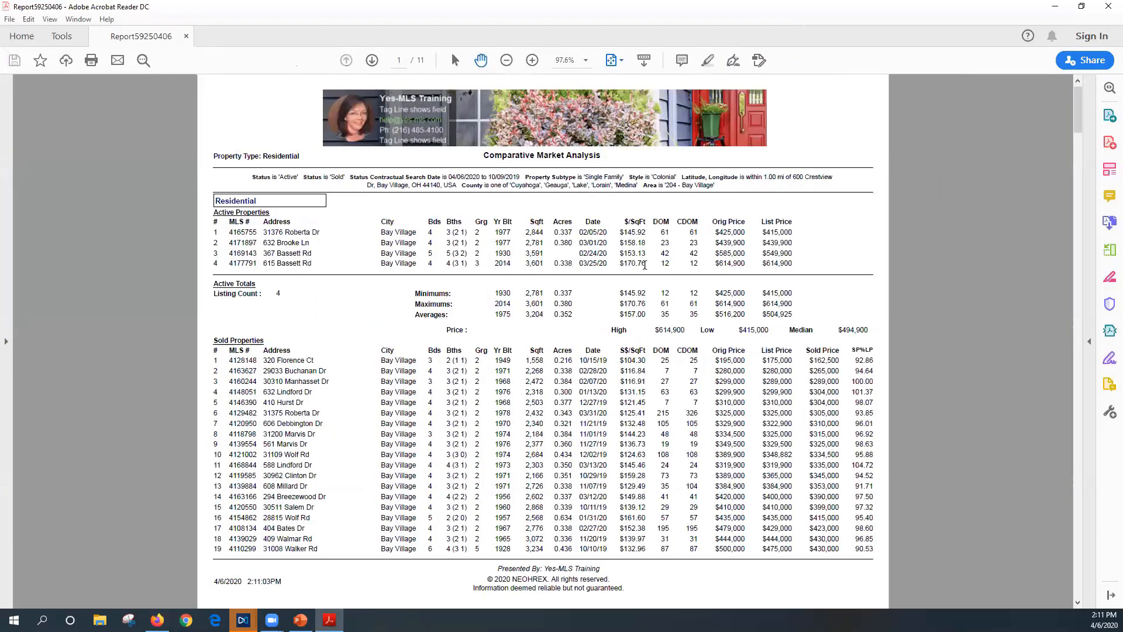
click(371, 62)
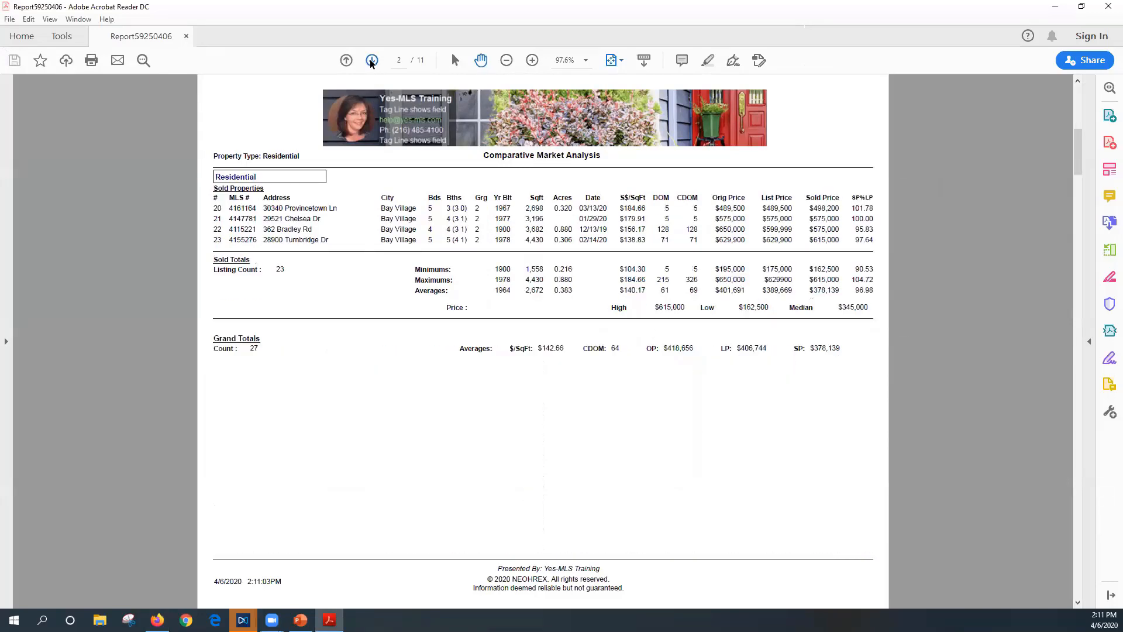
click(370, 62)
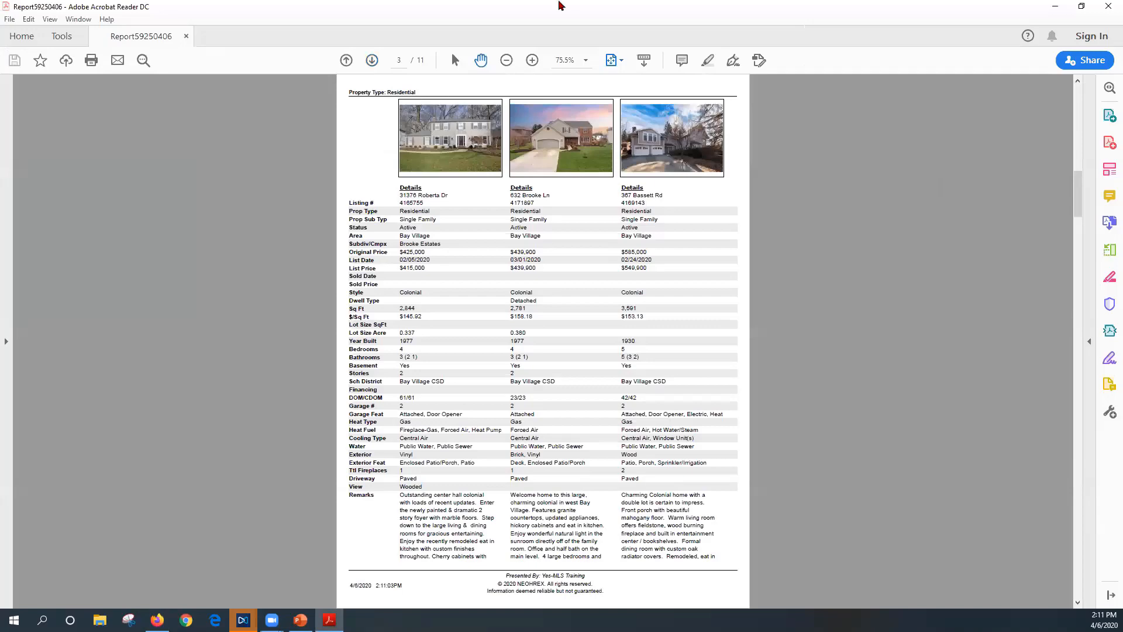
click(532, 63)
click(532, 61)
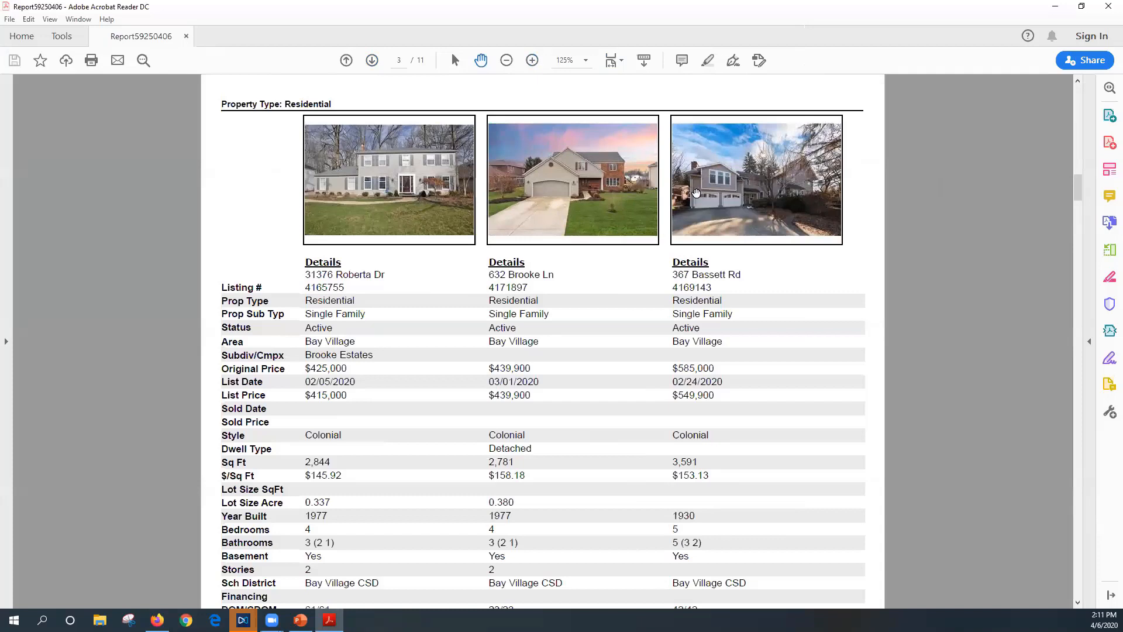
Scroll through the side-by-side comparison pages up to page 6, then close the report
scroll(487, 289, down, 1)
scroll(485, 289, down, 3)
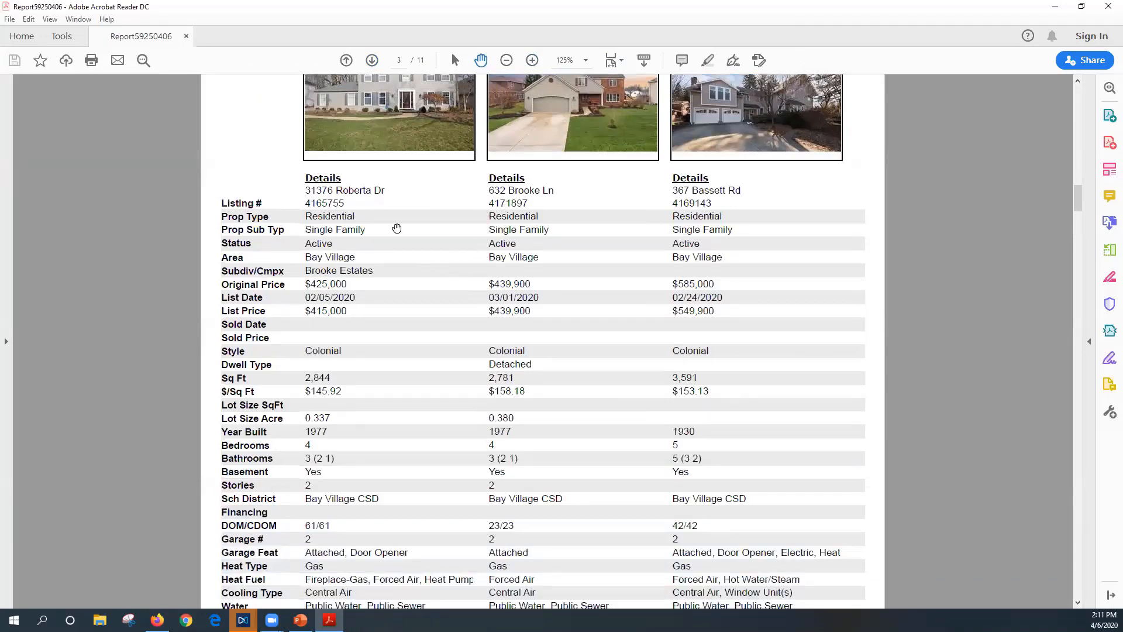
scroll(345, 331, down, 3)
scroll(345, 330, down, 3)
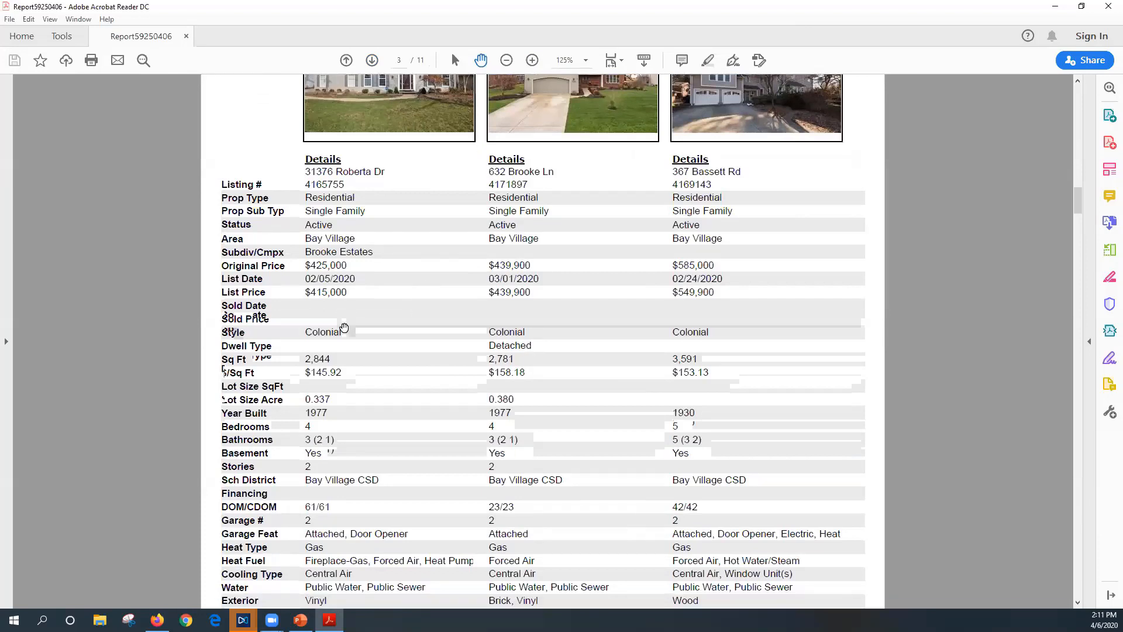
scroll(344, 327, down, 2)
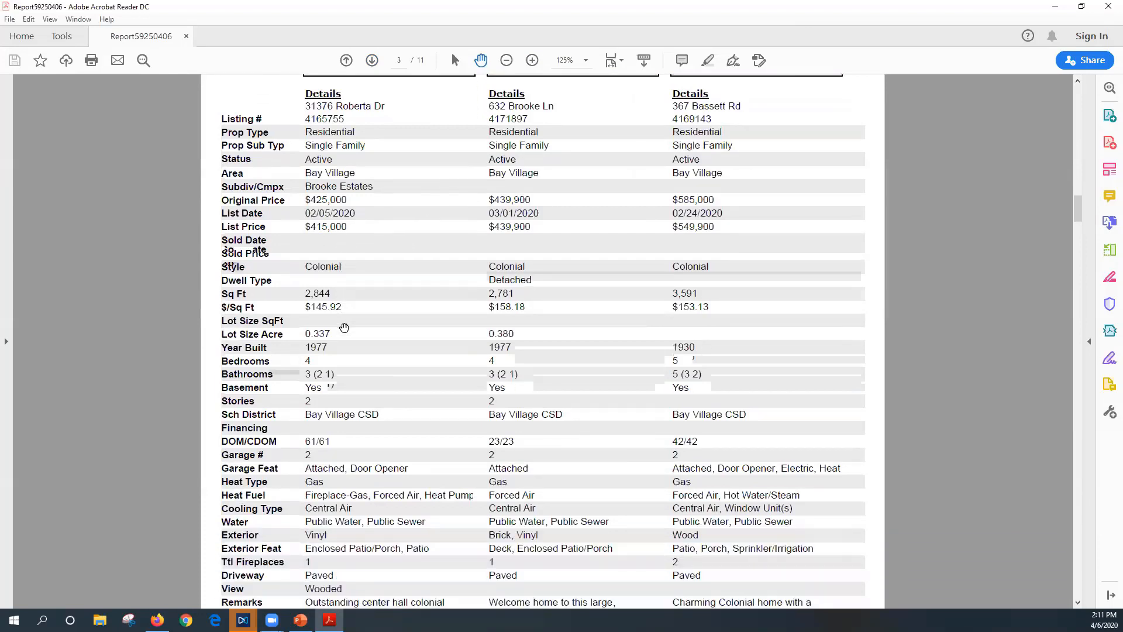
click(371, 62)
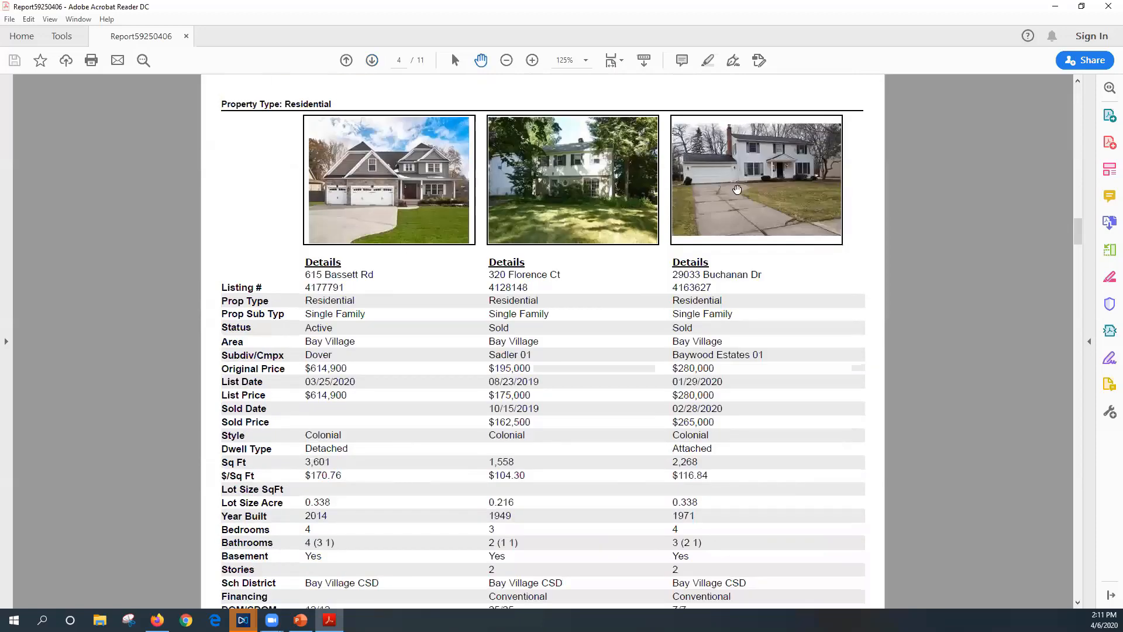
drag(307, 329, 334, 328)
scroll(409, 354, down, 2)
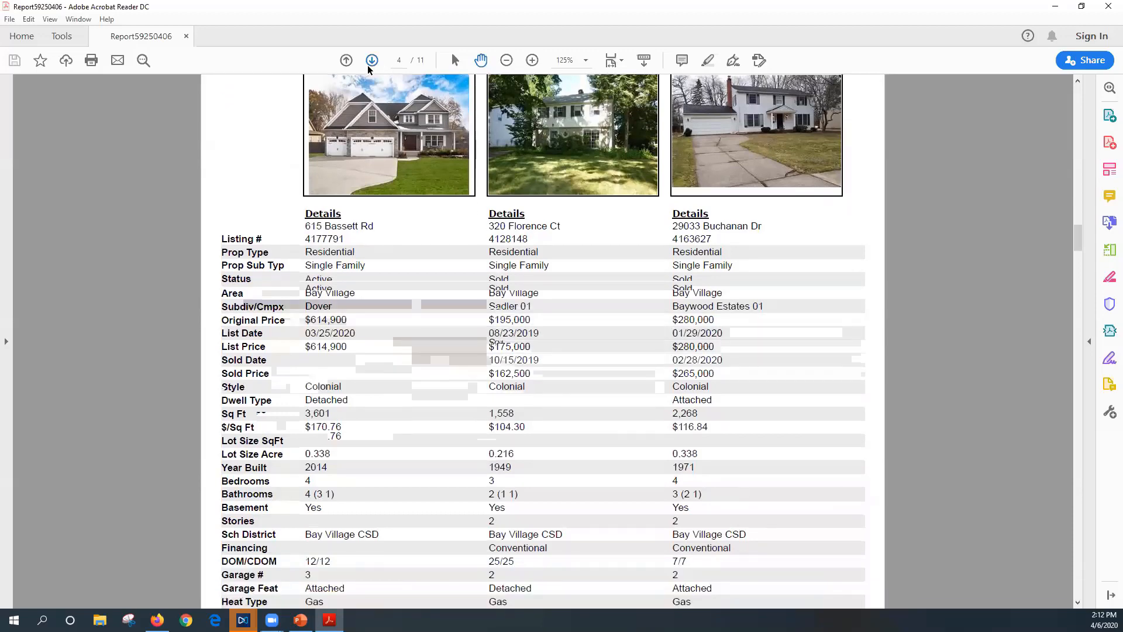
click(369, 69)
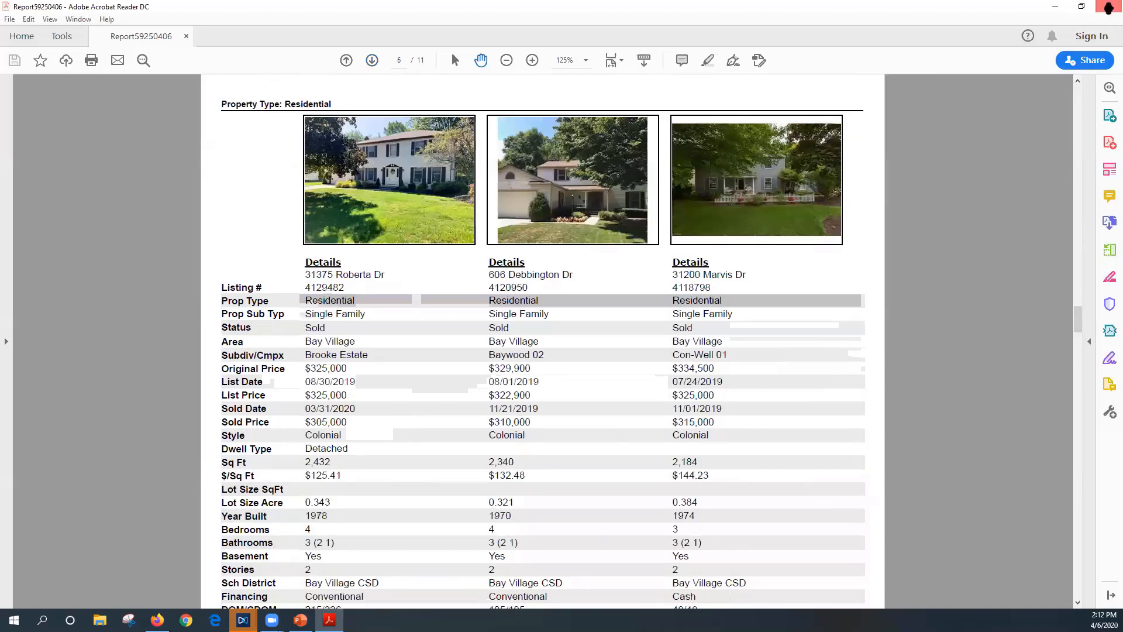
click(1108, 7)
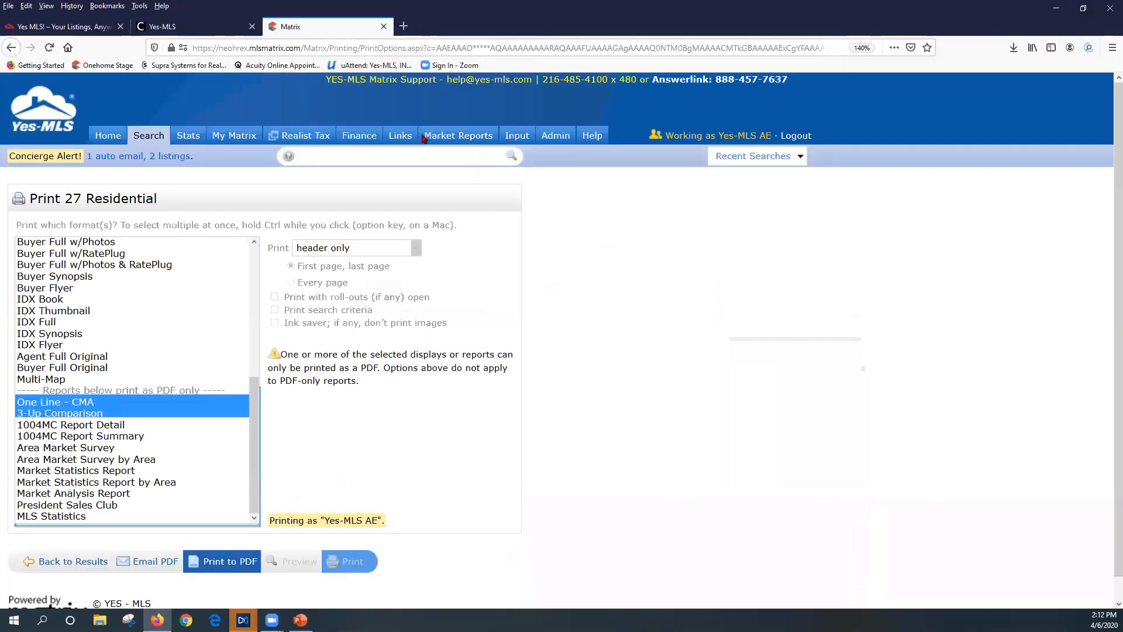
click(515, 26)
click(156, 564)
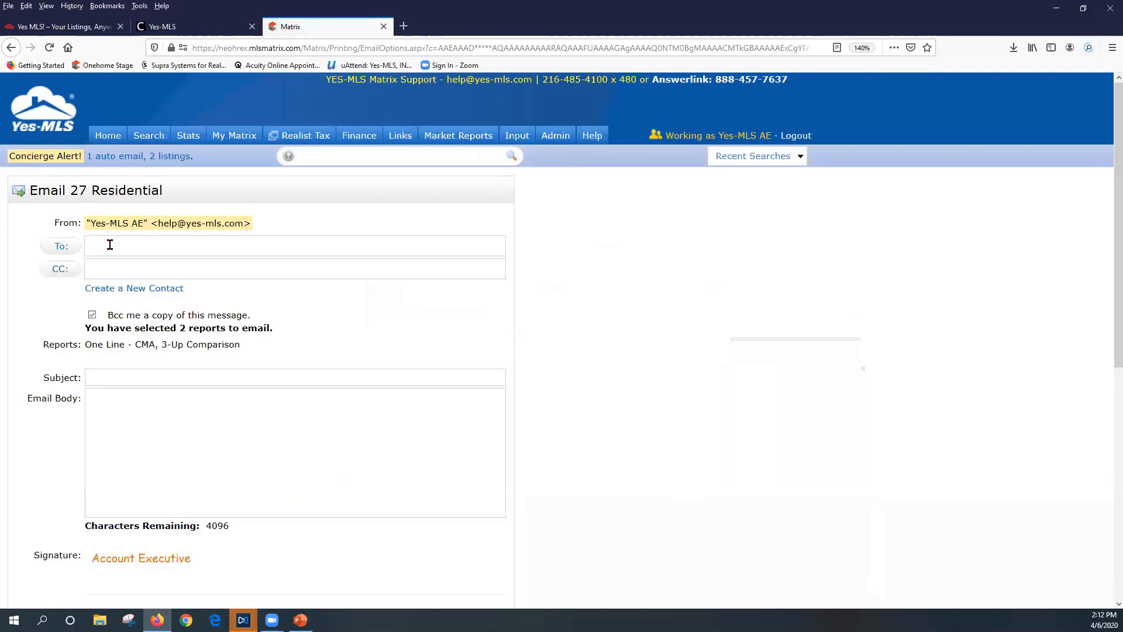
text(la)
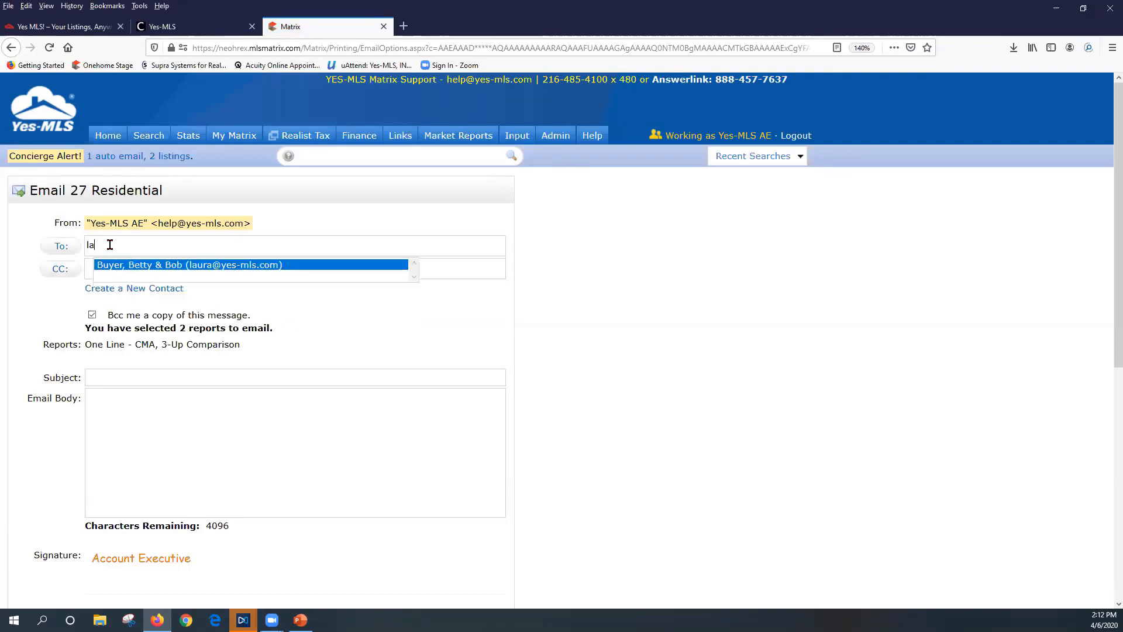
click(60, 245)
scroll(451, 229, down, 5)
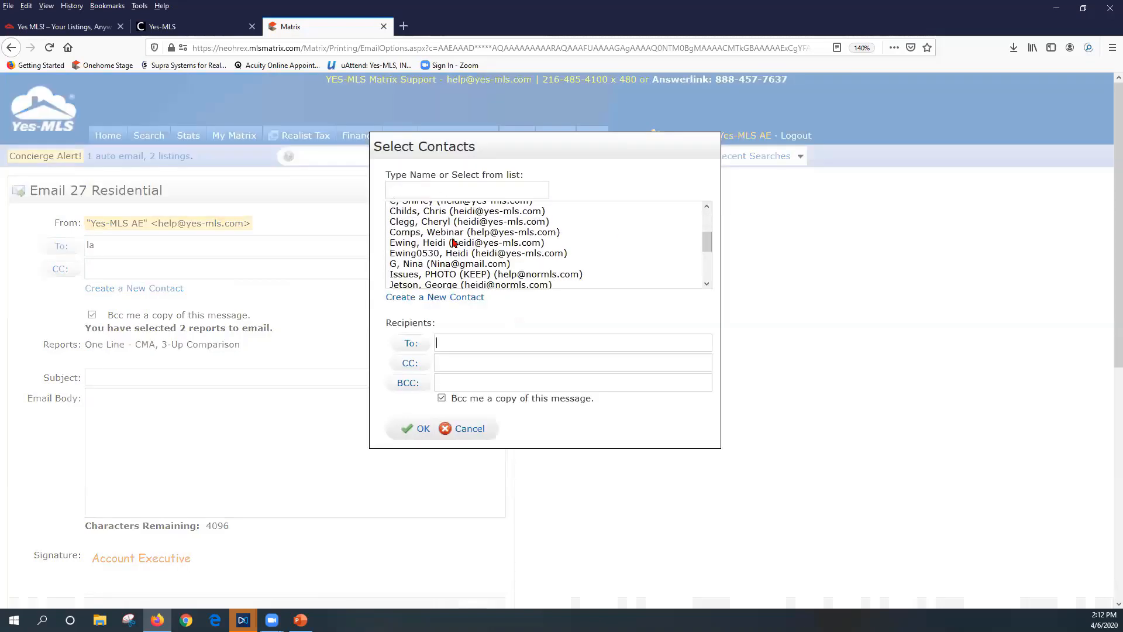
click(468, 429)
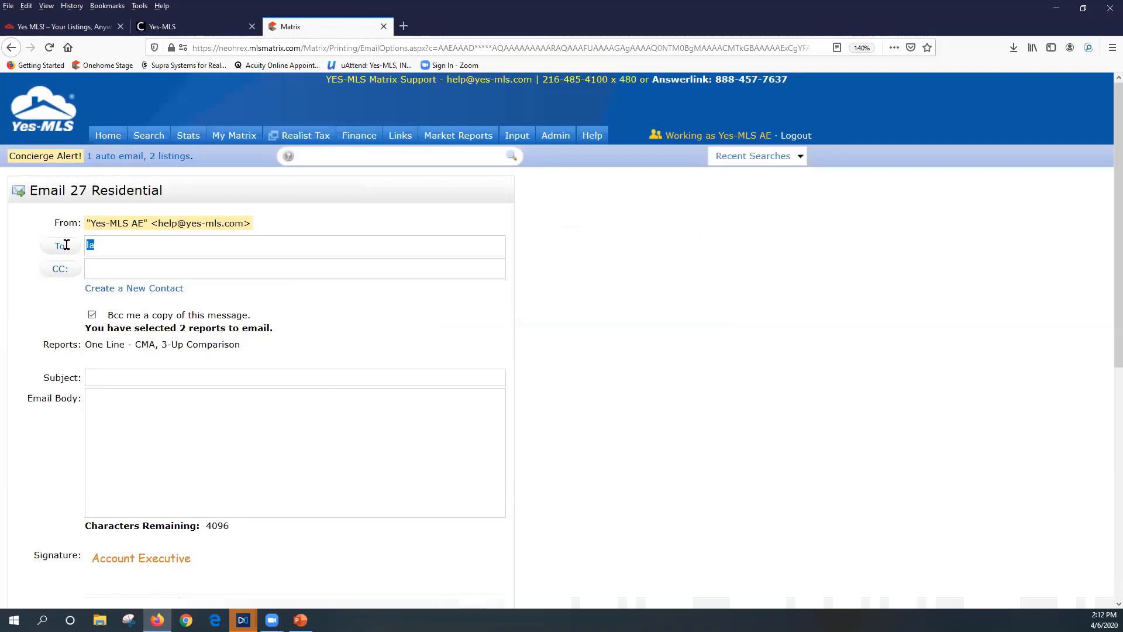
key(BackSpace)
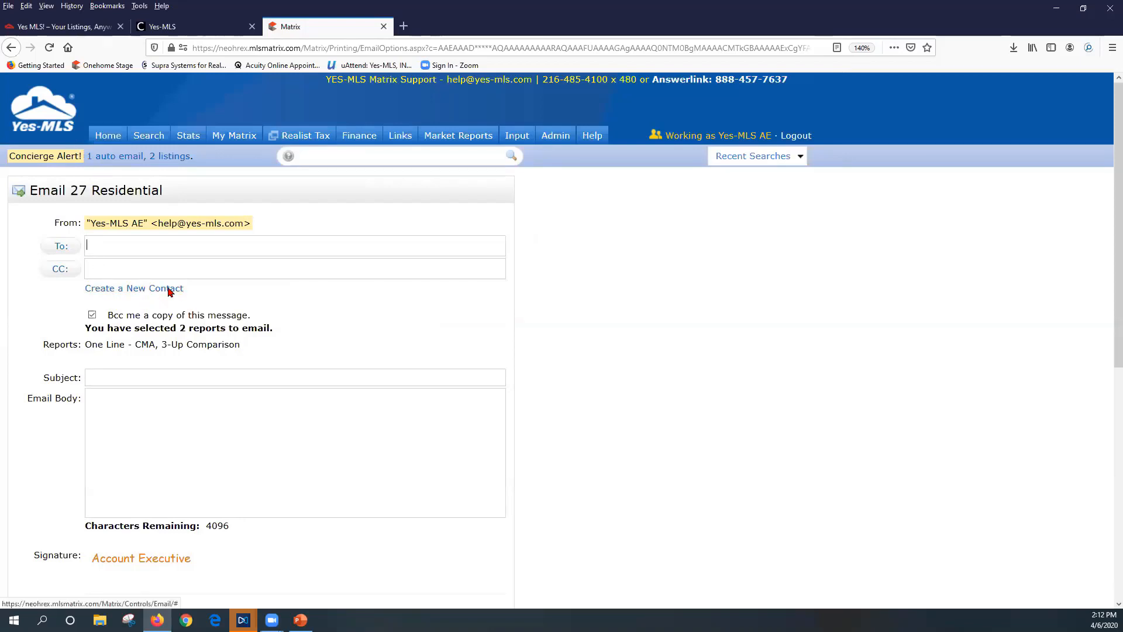
Rerun the 2:07 PM Bay Village Colonial search from Recent Searches on the Home page
click(110, 140)
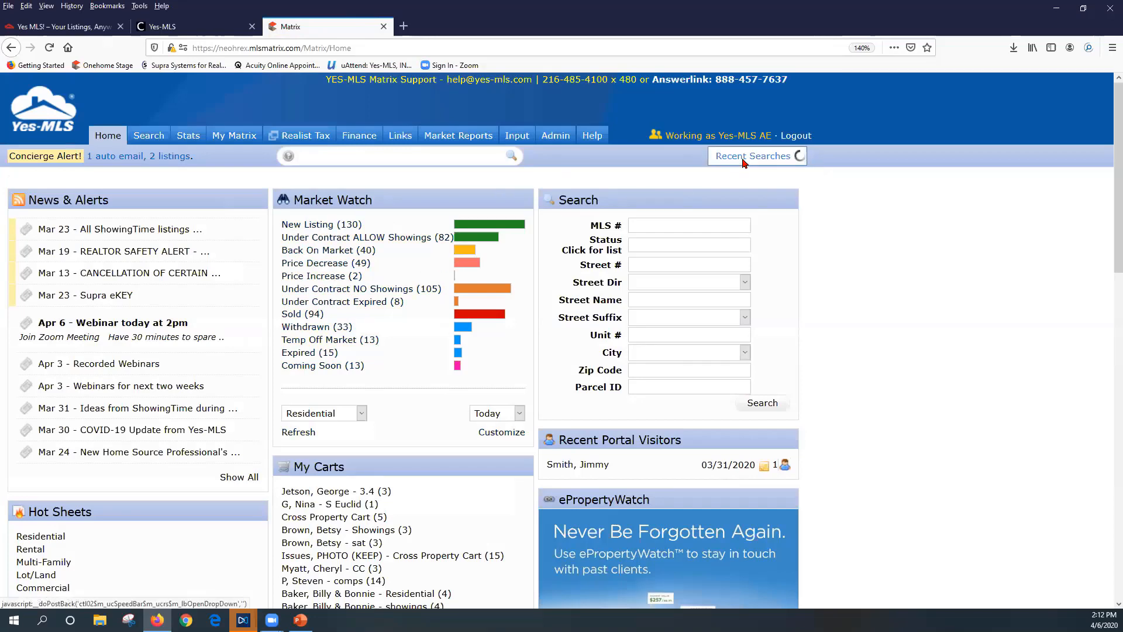
click(800, 155)
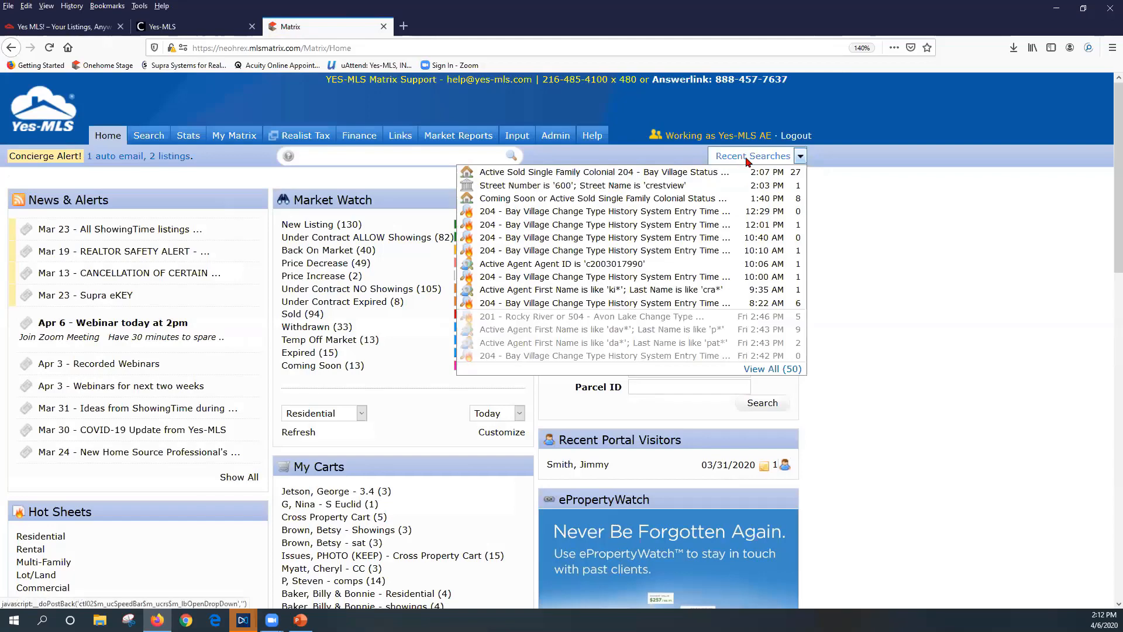
click(747, 158)
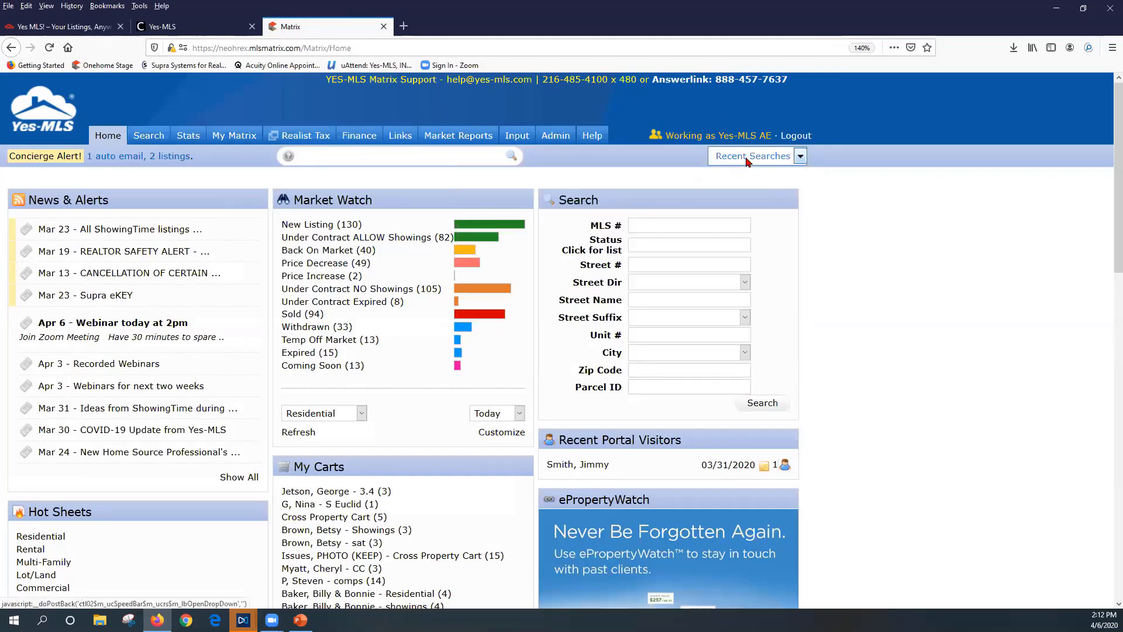
click(747, 158)
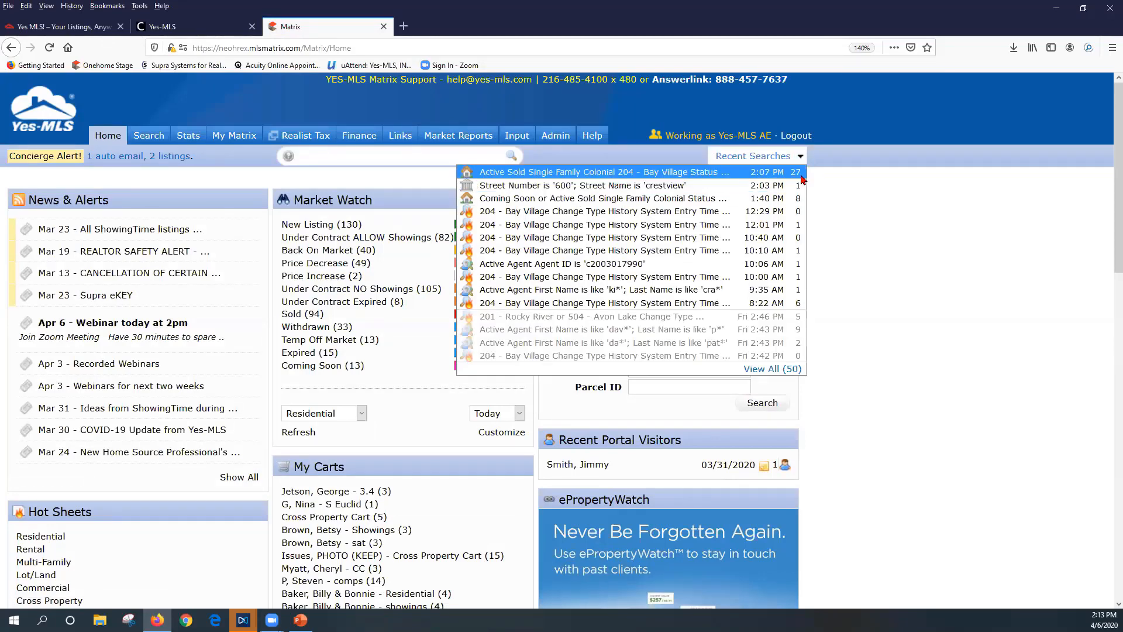
click(782, 175)
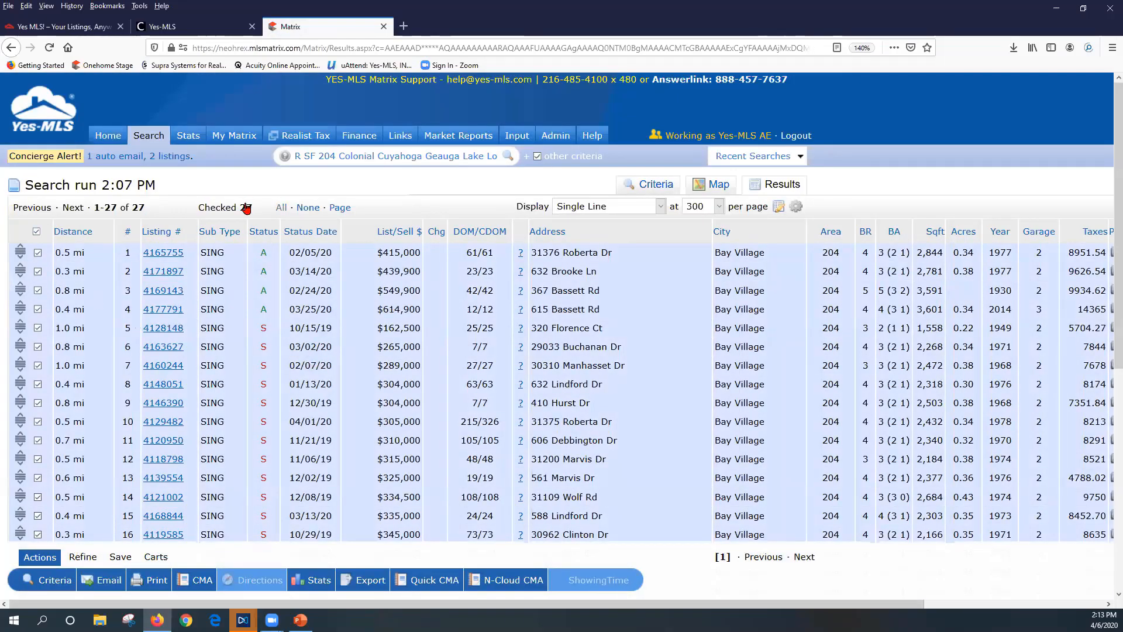
Uncheck all, check only rows 17–21 ($353,000–$423,000), and start a CMA from them
click(307, 208)
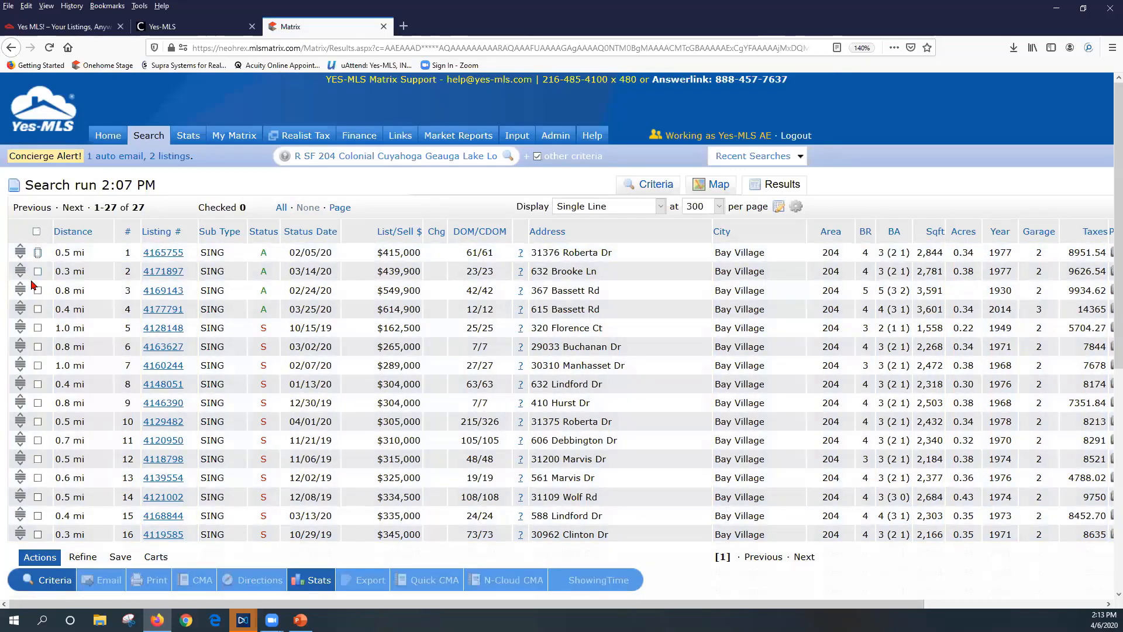
click(38, 366)
click(38, 384)
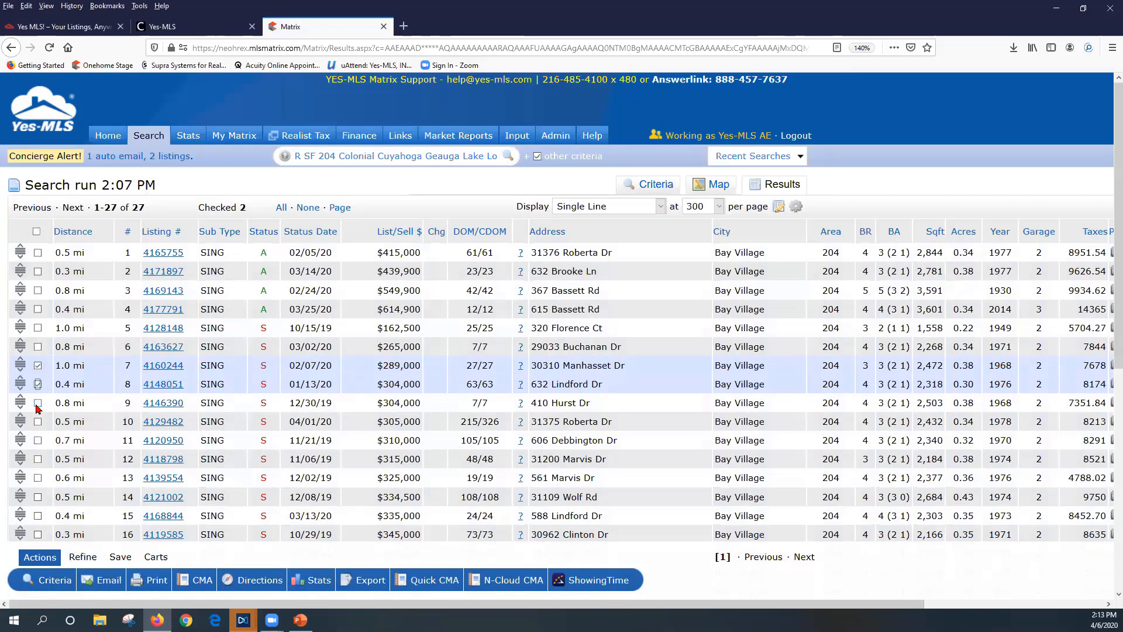
click(38, 366)
click(38, 385)
scroll(28, 300, down, 3)
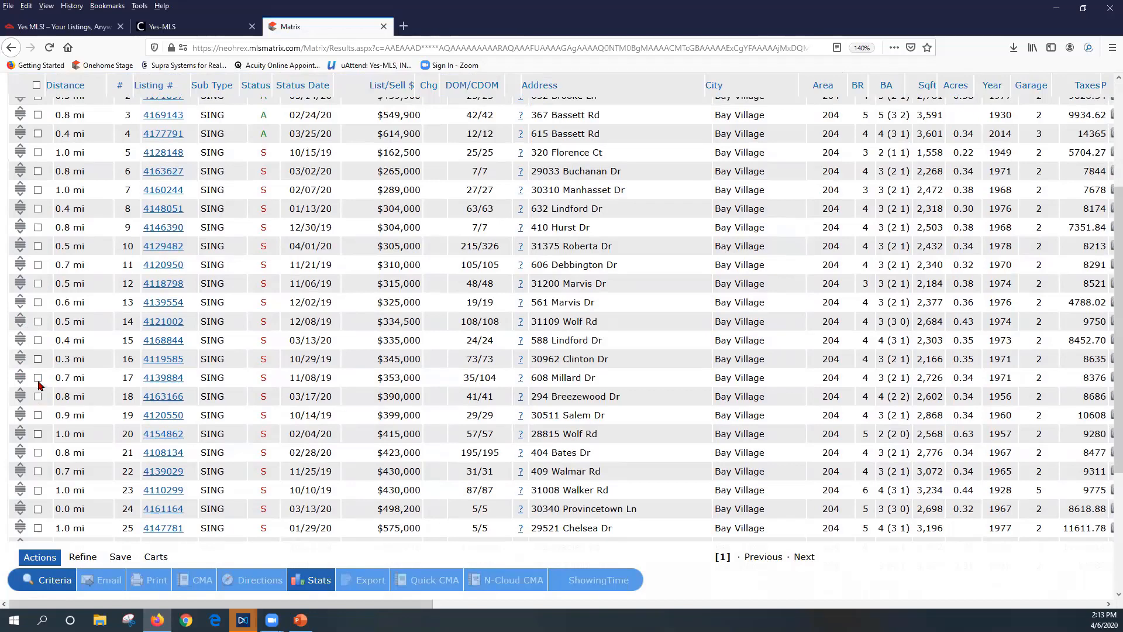
click(38, 377)
click(37, 415)
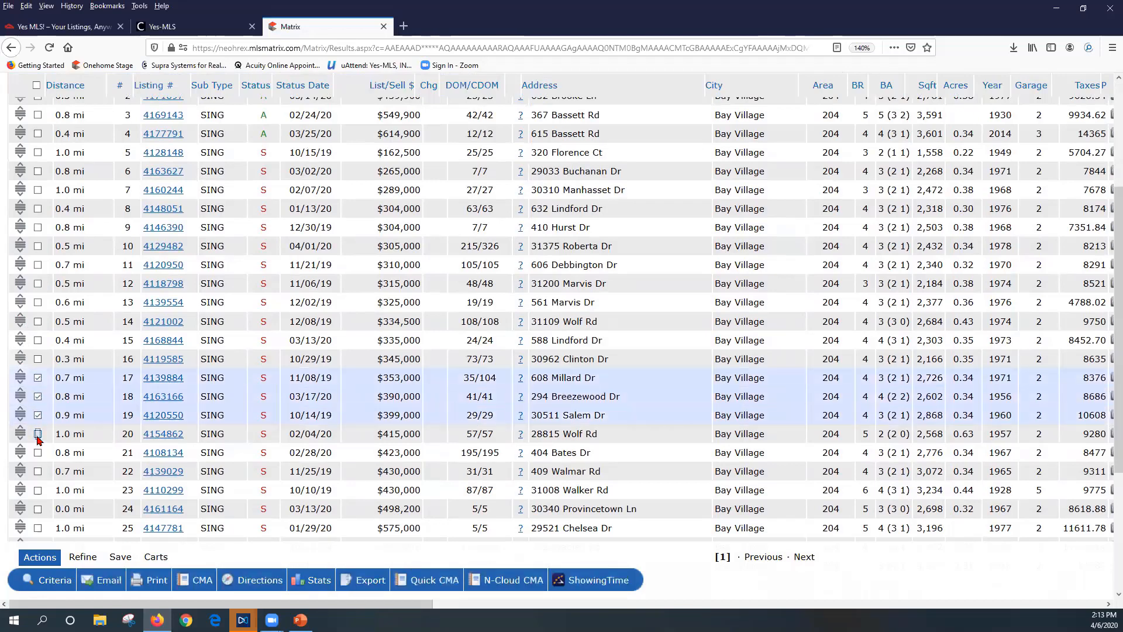
click(37, 434)
click(38, 453)
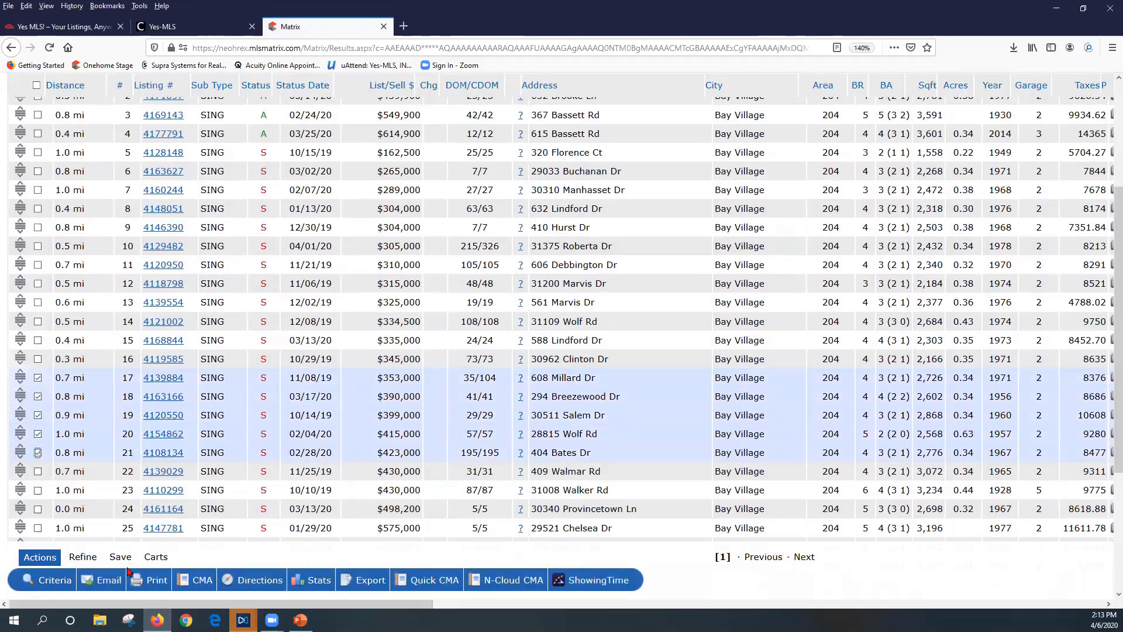
click(199, 586)
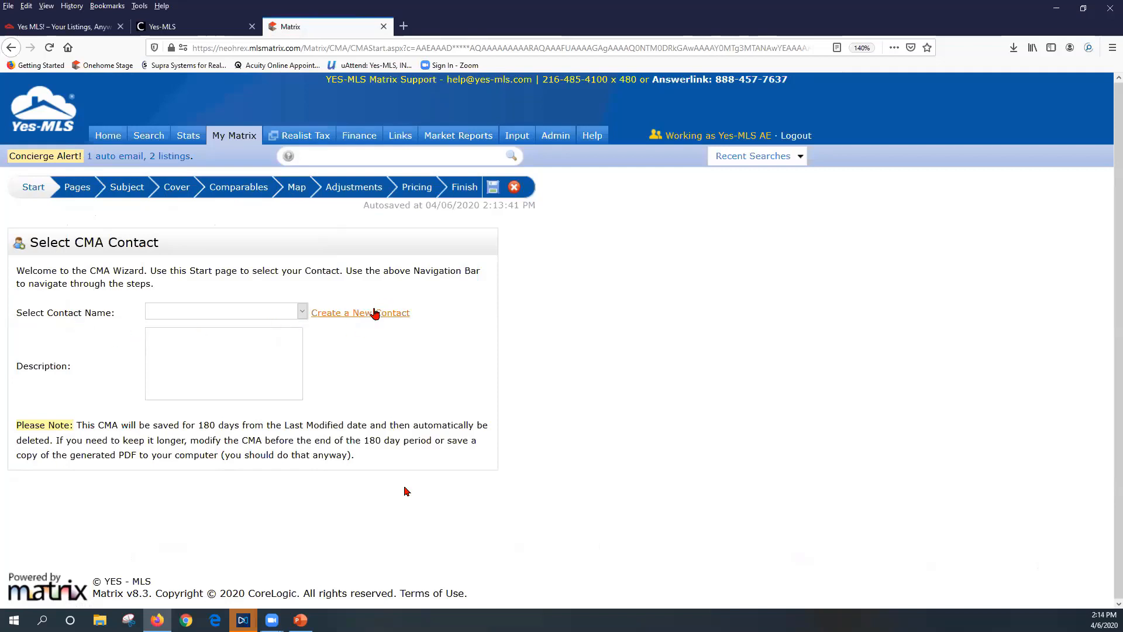
Create and save a new client contact, entering the first names, last name and e-mail address
click(302, 310)
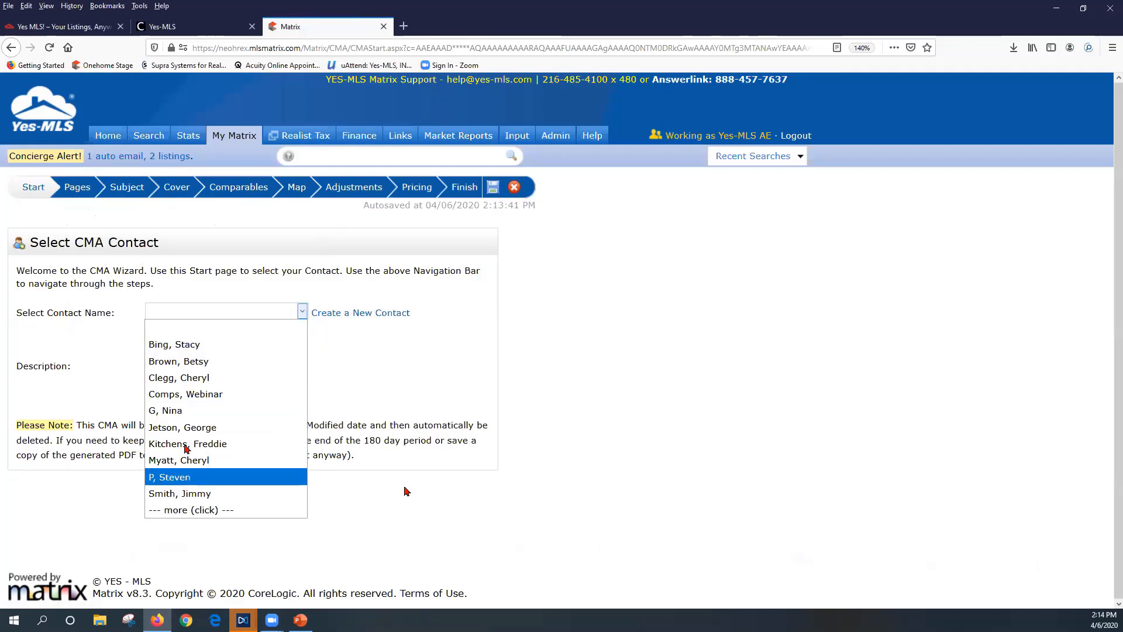
click(359, 315)
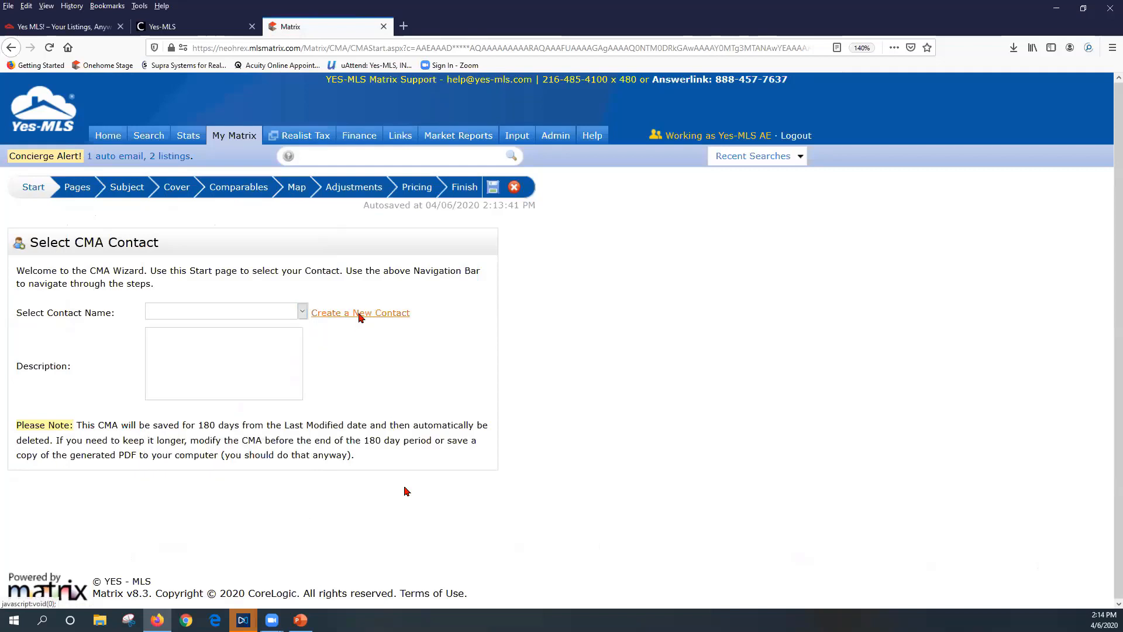
click(479, 197)
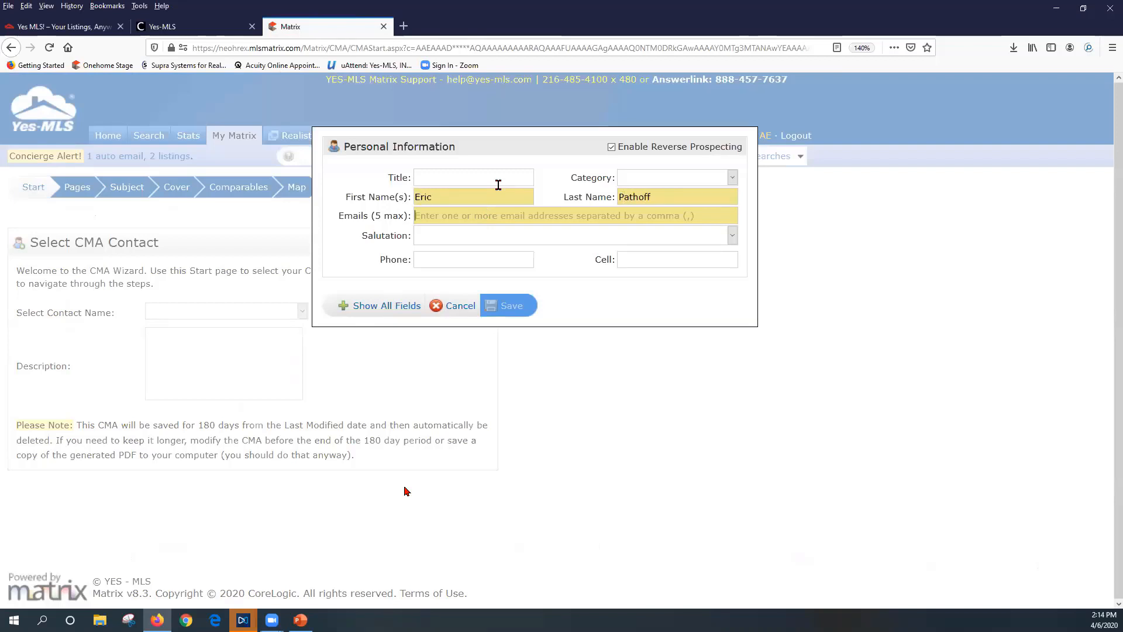
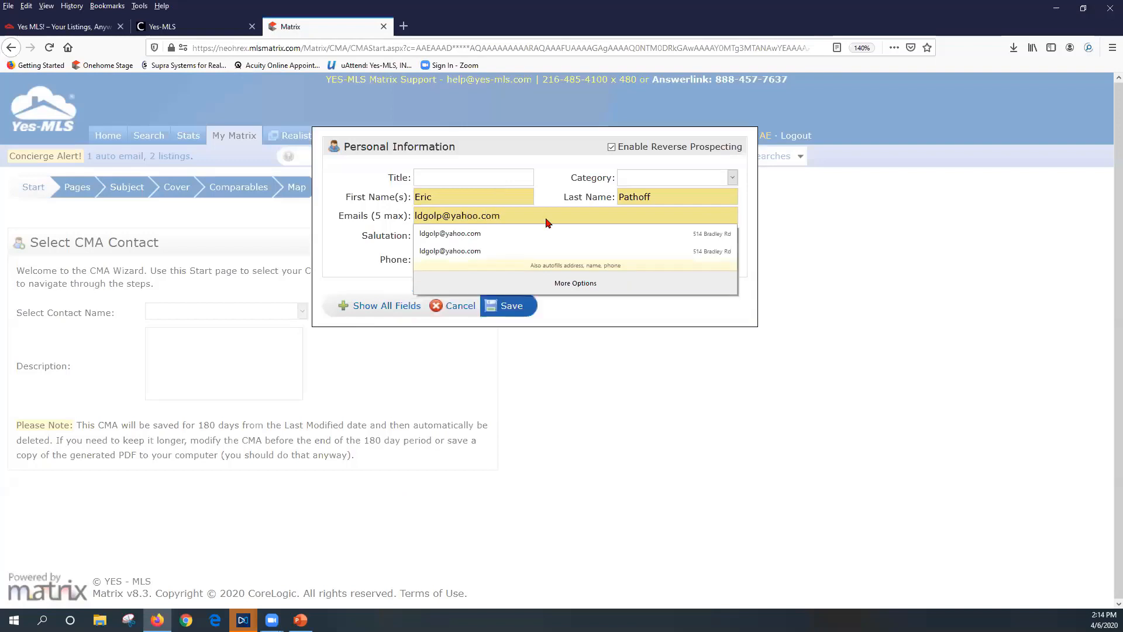
click(352, 251)
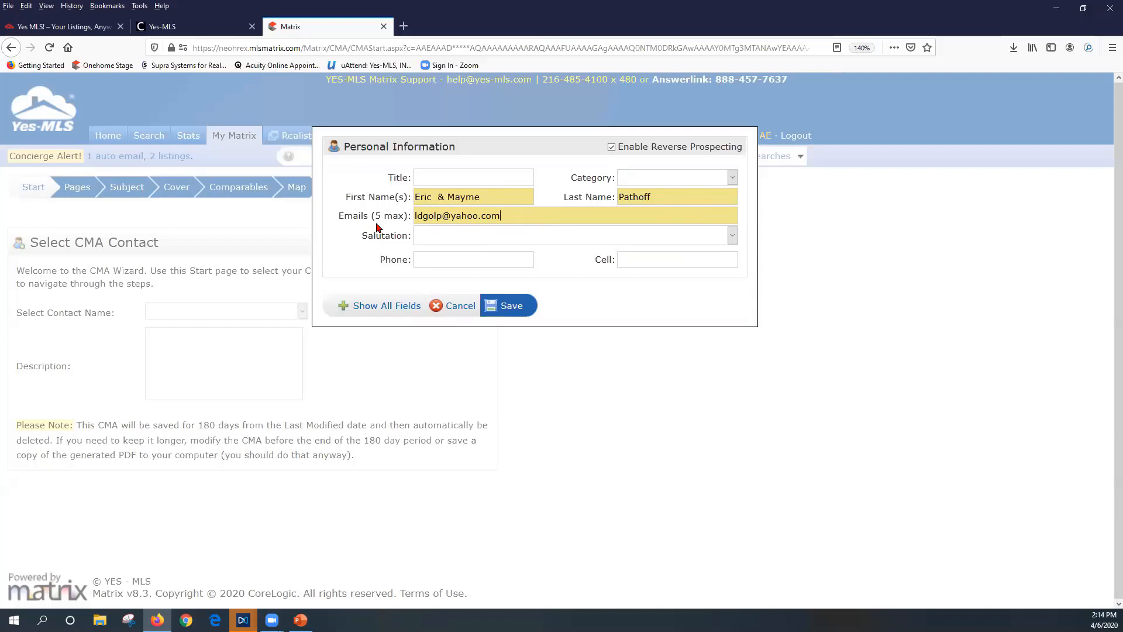
click(511, 306)
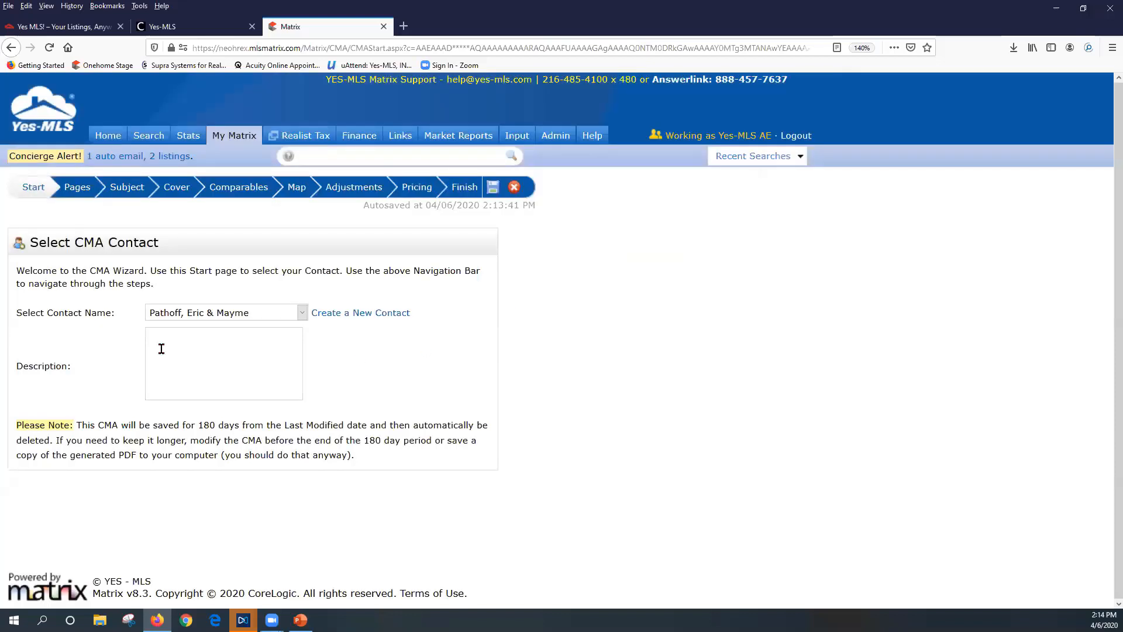
double_click(13, 366)
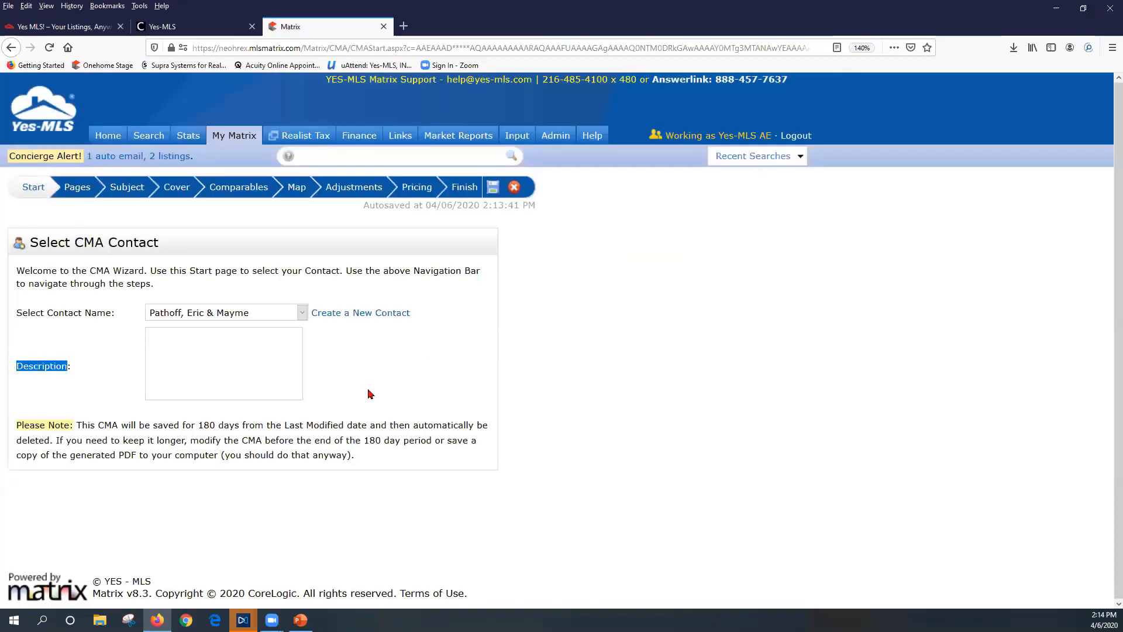
click(248, 366)
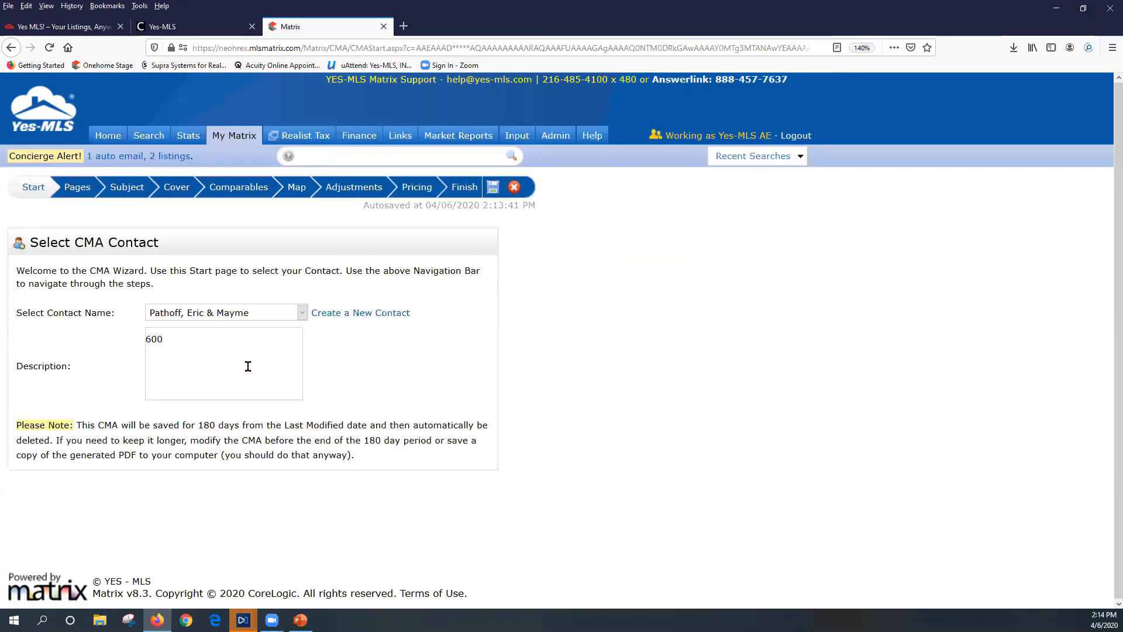
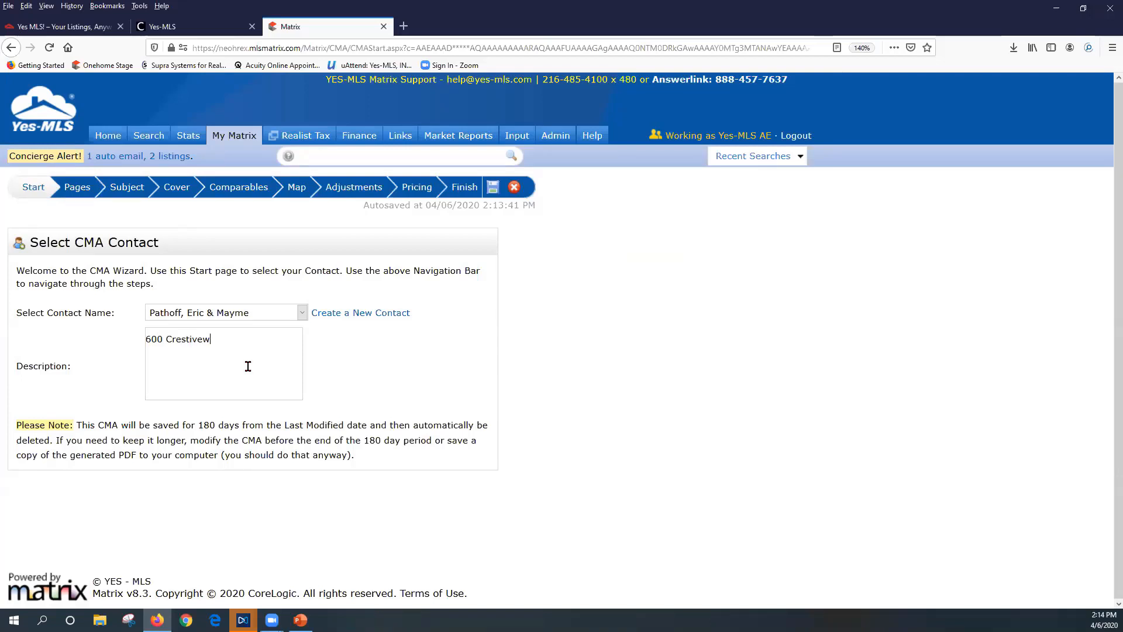
drag(81, 426, 239, 426)
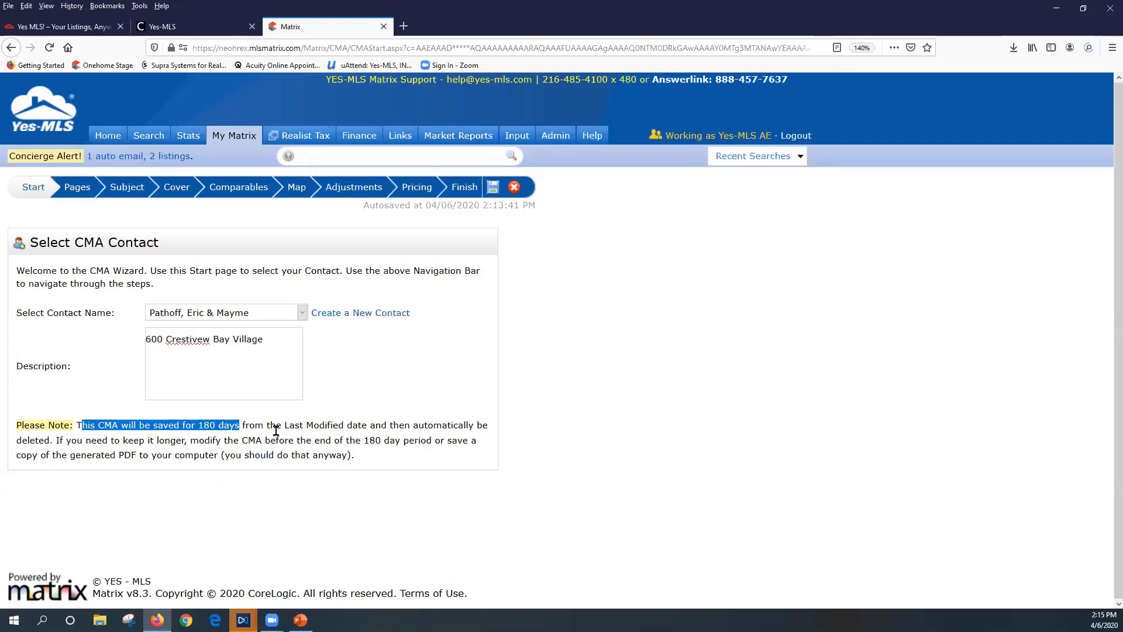
click(375, 413)
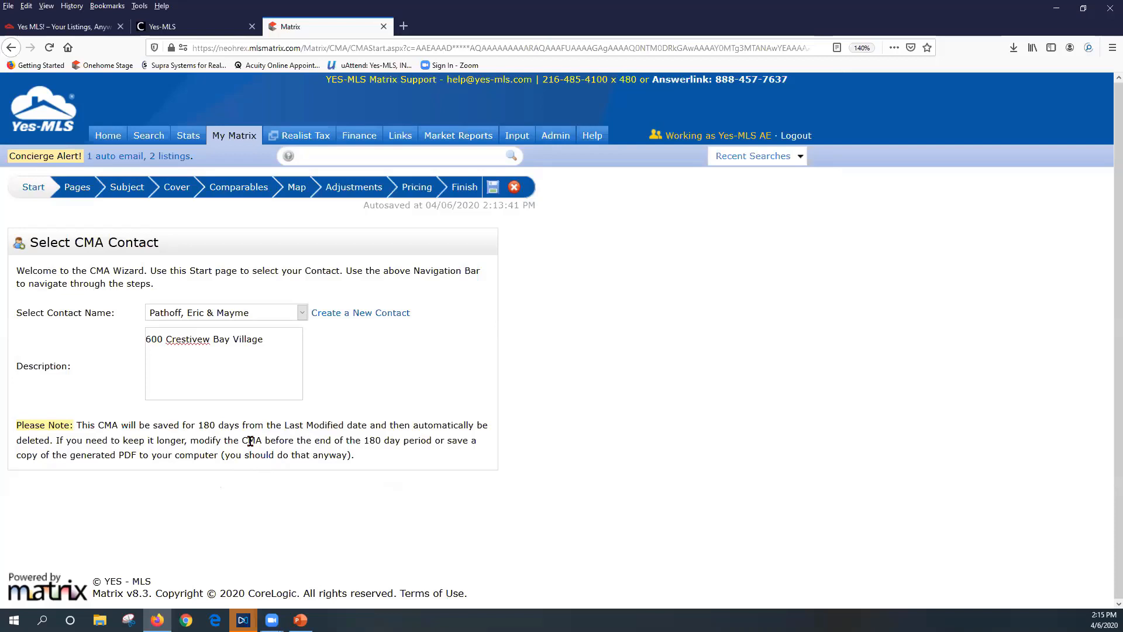
click(193, 338)
key(BackSpace)
text(i)
On the Pages step, collapse the My Custom Pages, Static and Comparables groups and select CMA Map
click(81, 194)
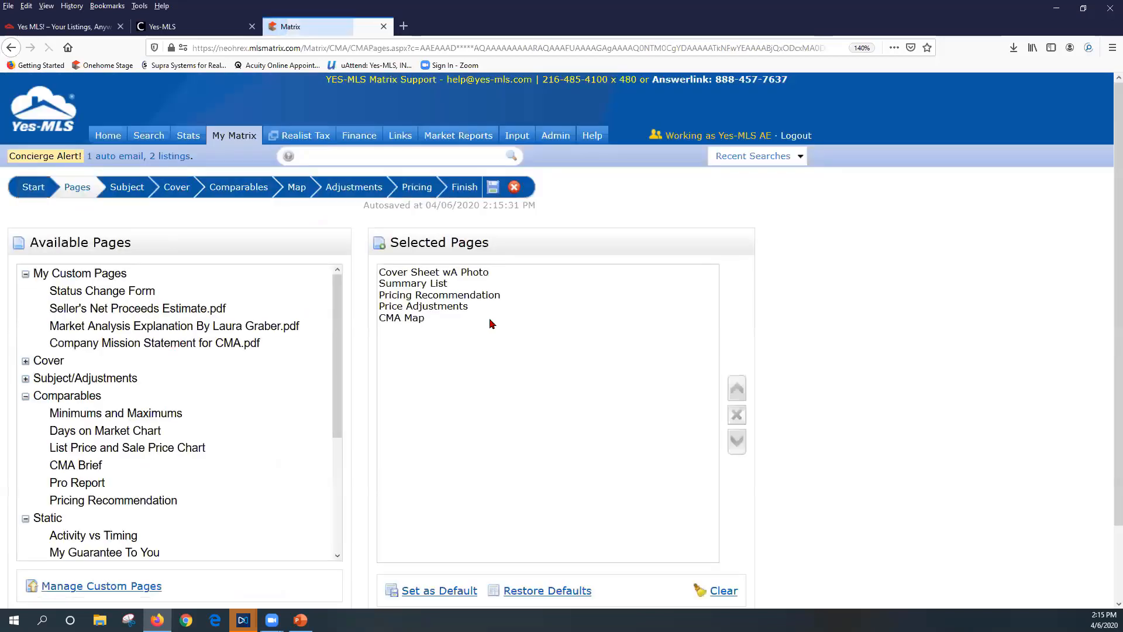
click(25, 273)
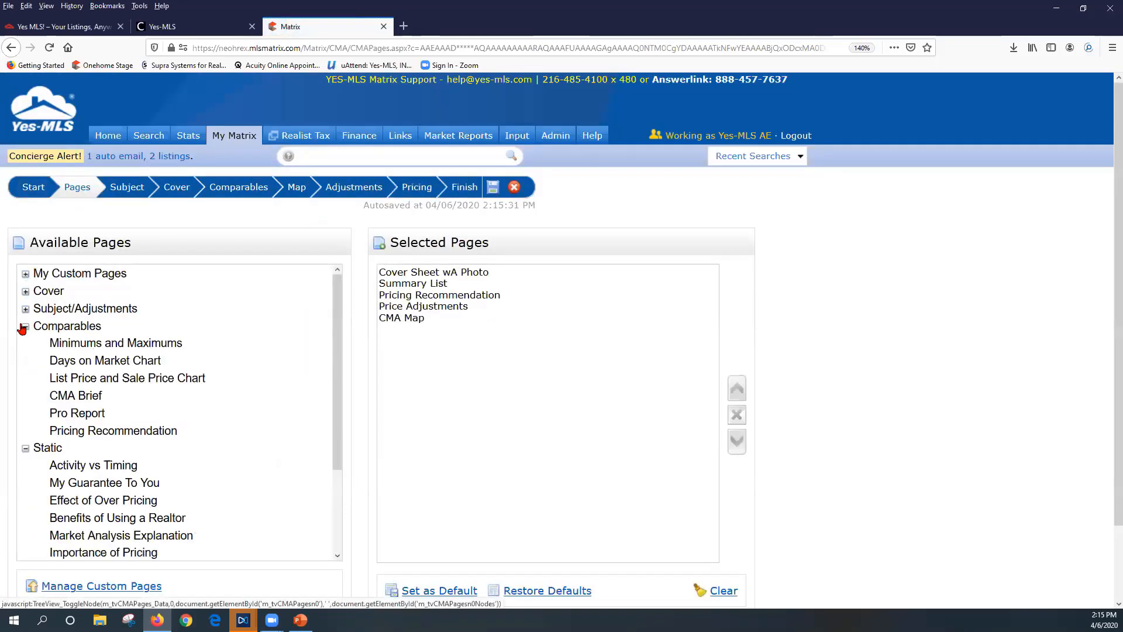
click(25, 447)
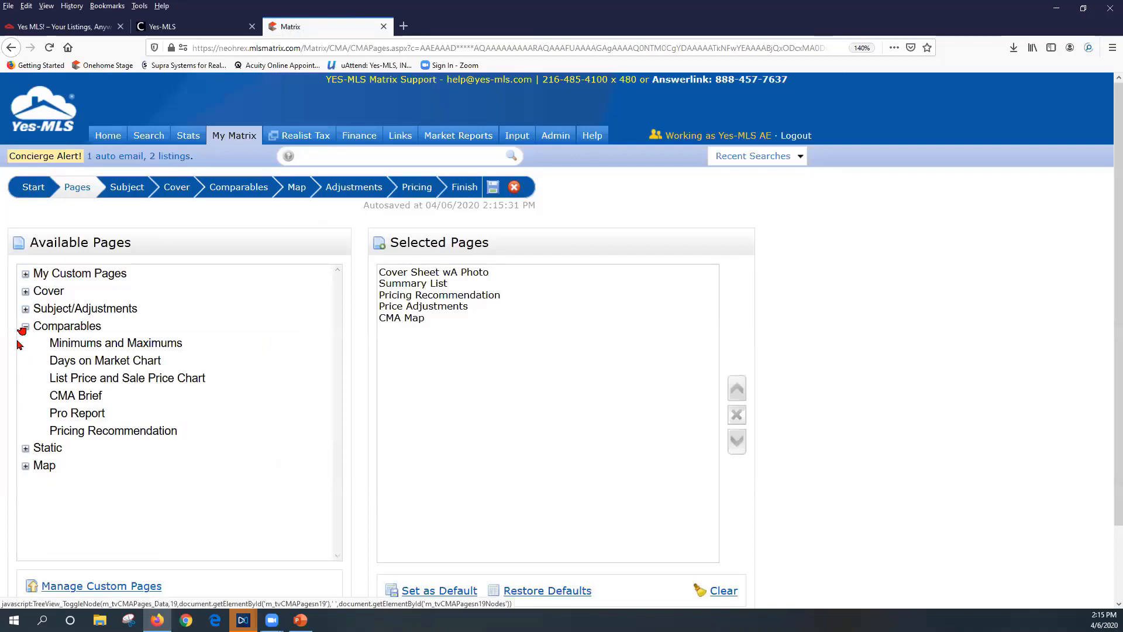
click(25, 326)
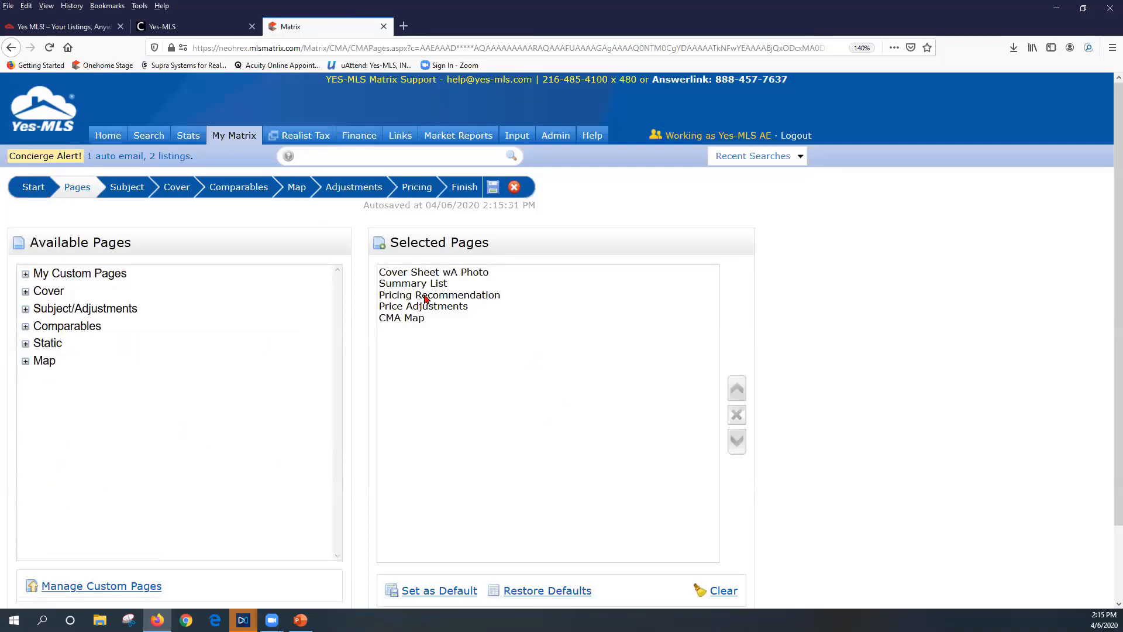
click(407, 320)
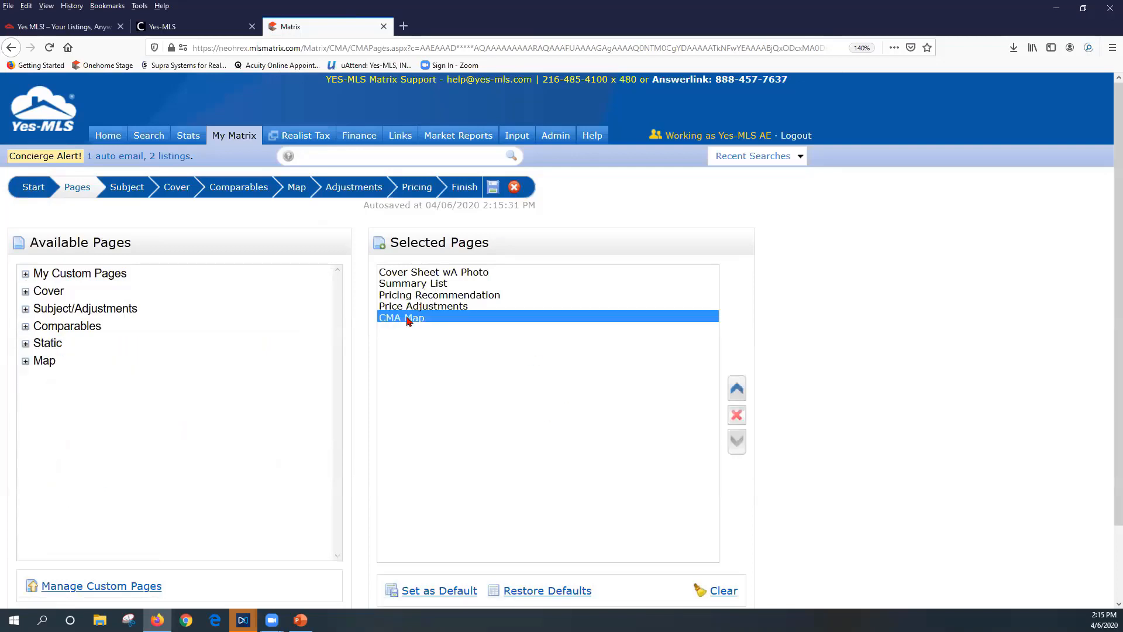
click(736, 418)
click(737, 418)
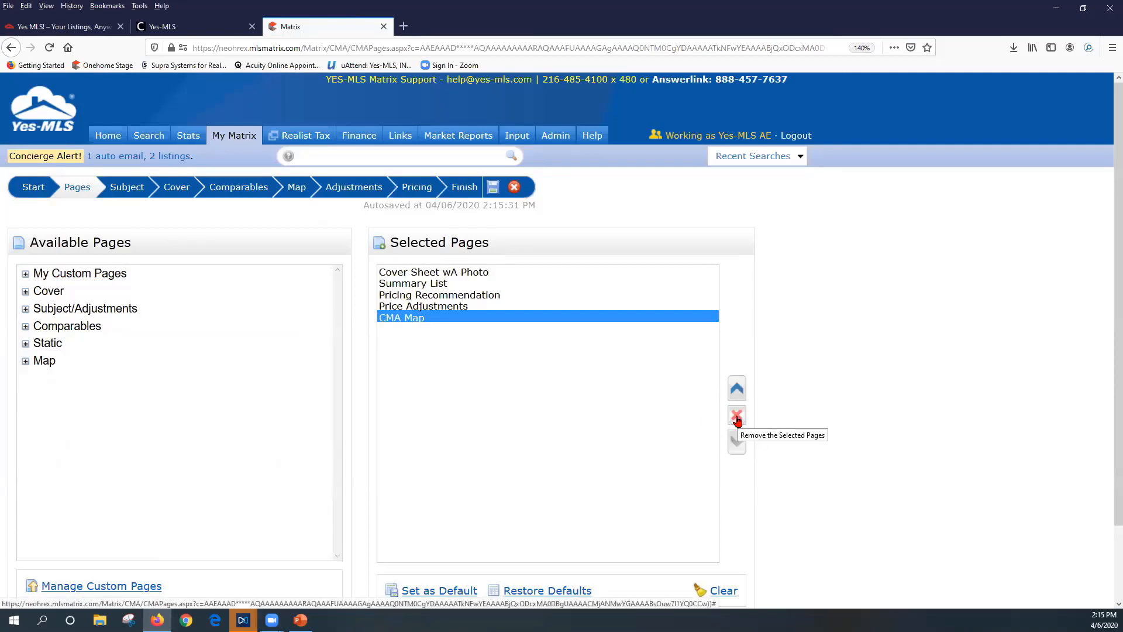
click(736, 418)
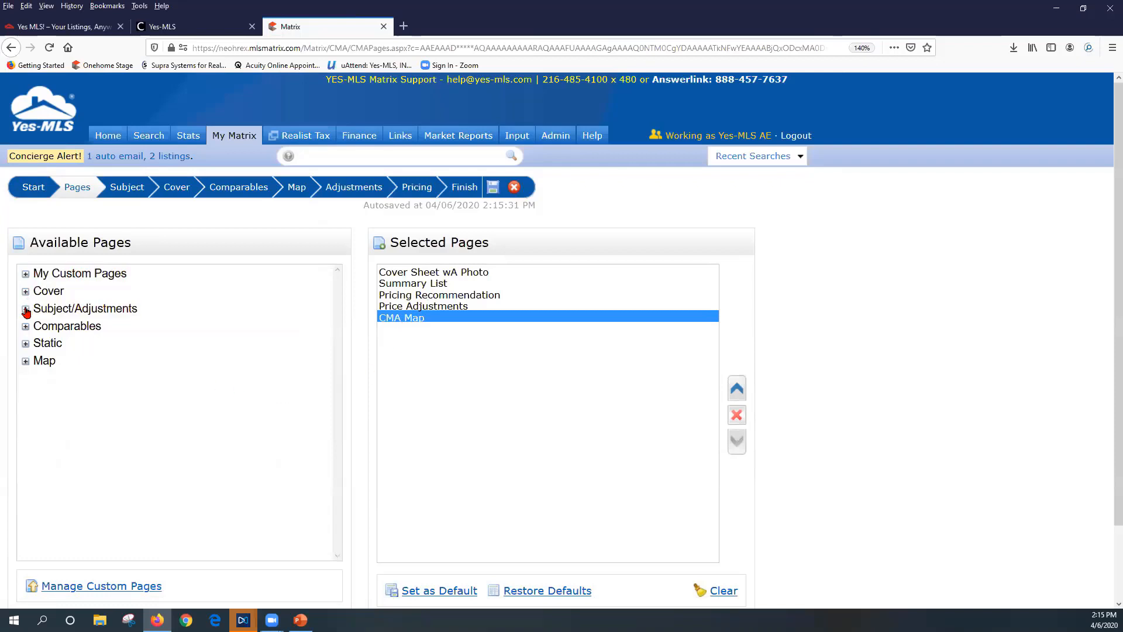
Add all Static pages, Activity vs Timing through What it Takes to Show, to Selected Pages
click(25, 345)
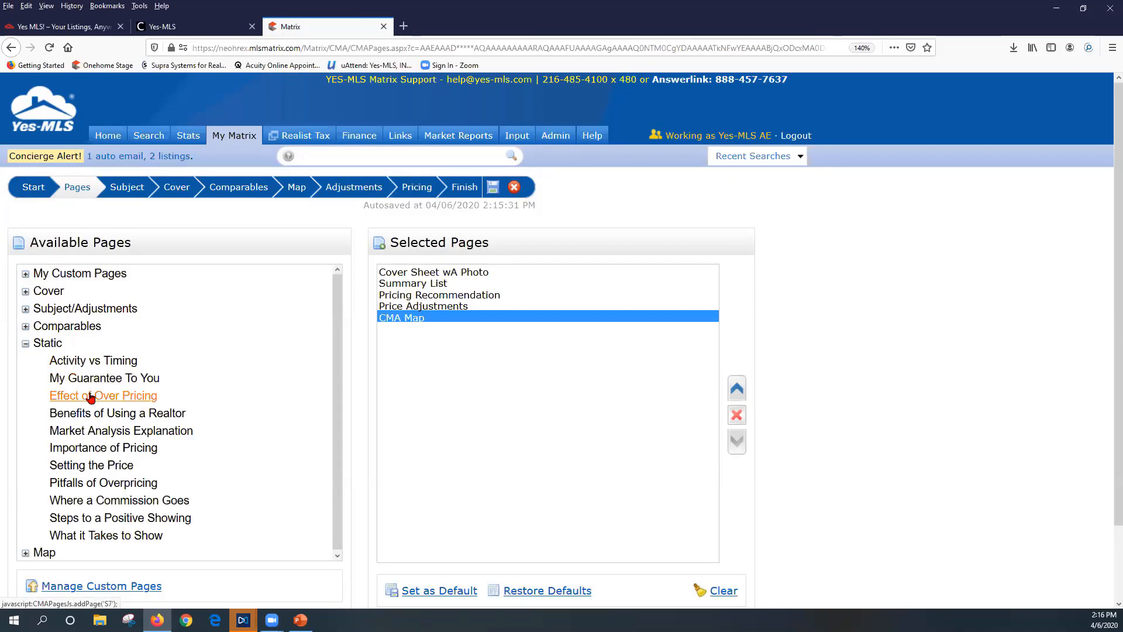
click(91, 363)
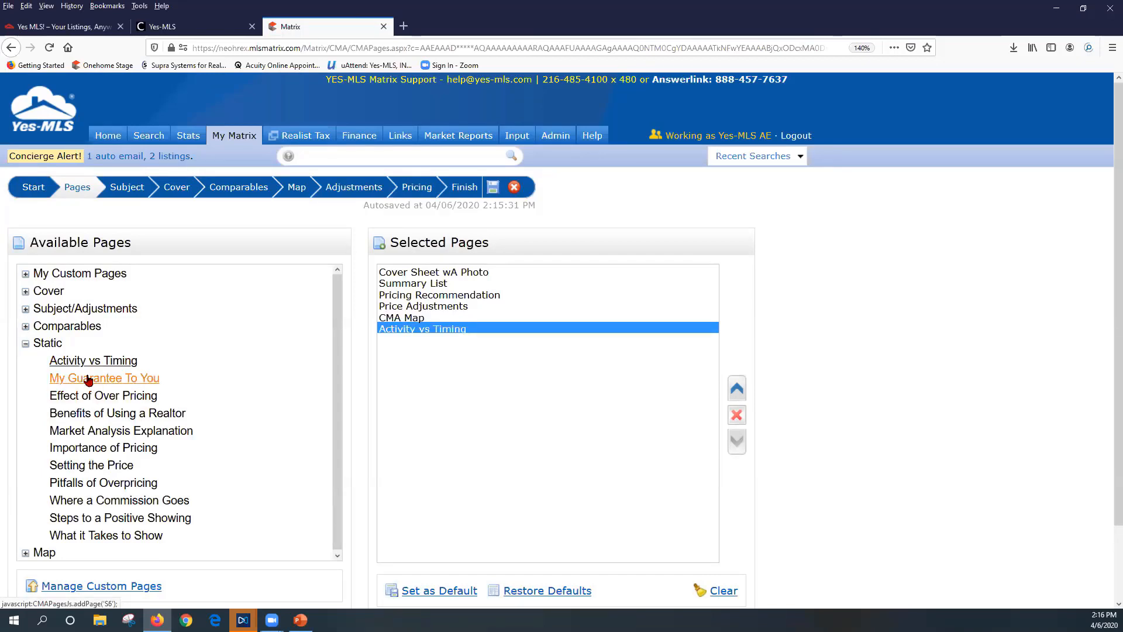
click(89, 379)
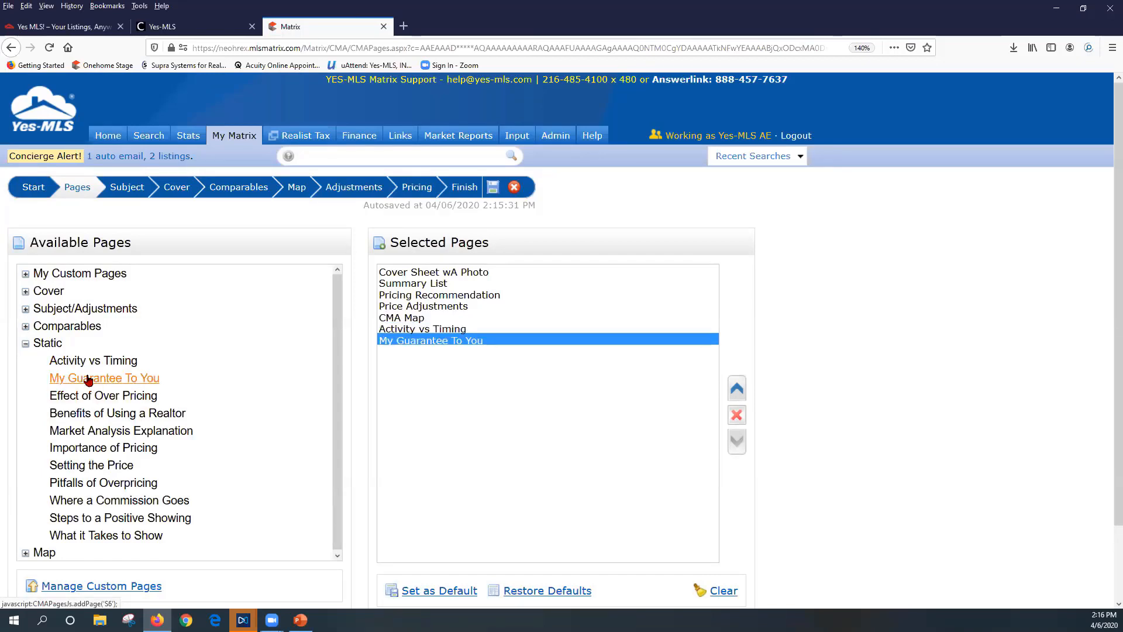
click(43, 349)
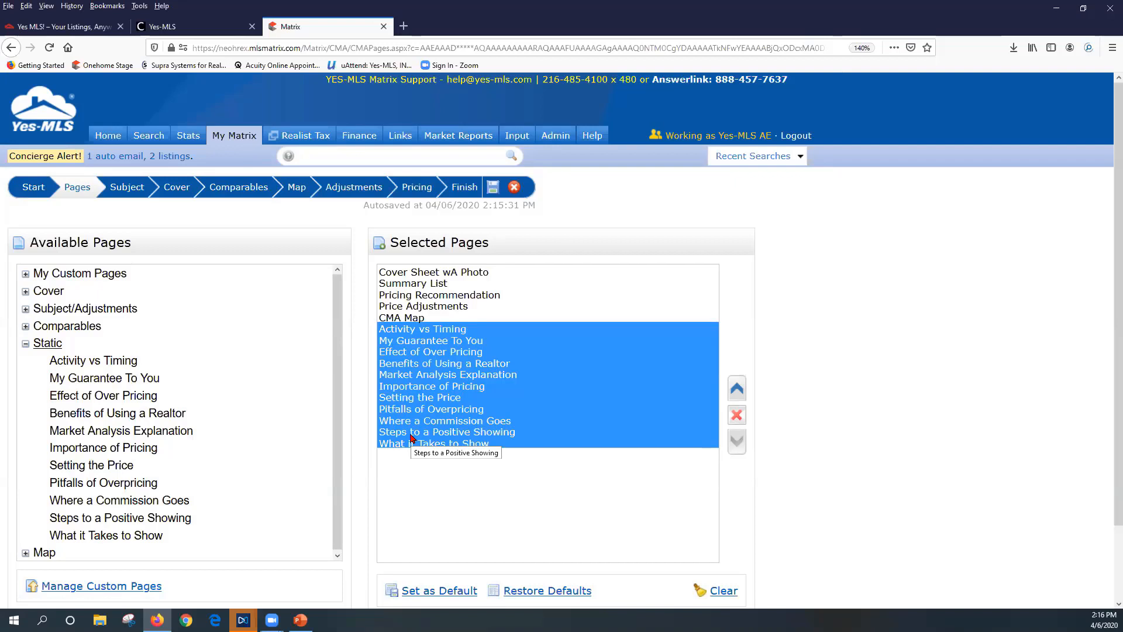
scroll(436, 526, down, 2)
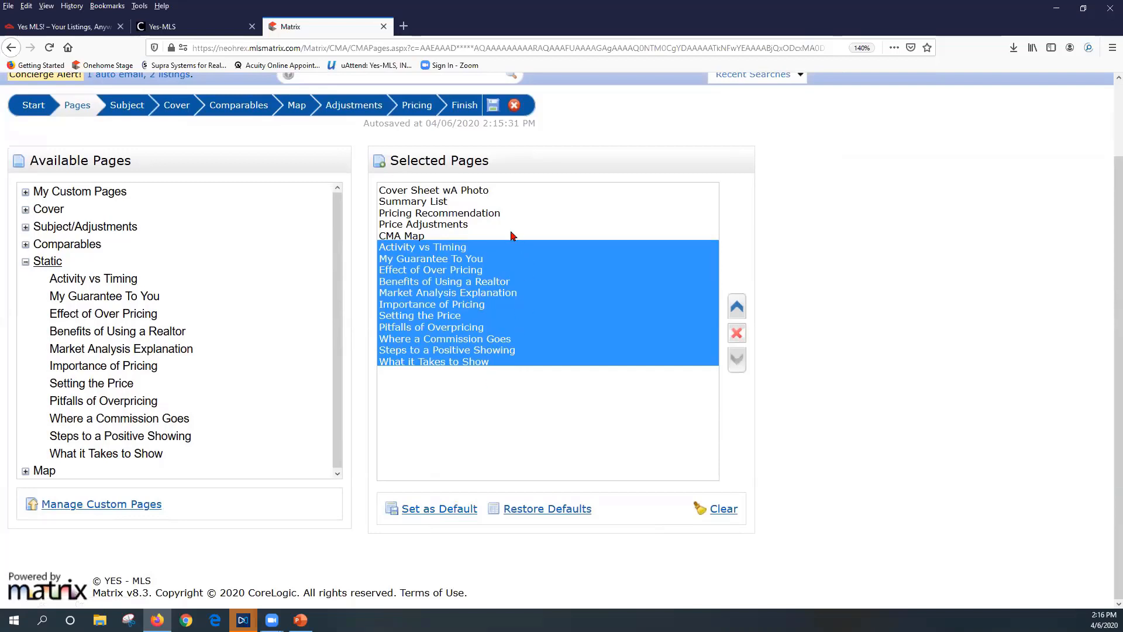
Save the current Selected Pages as the default for this listing type
click(449, 516)
click(448, 516)
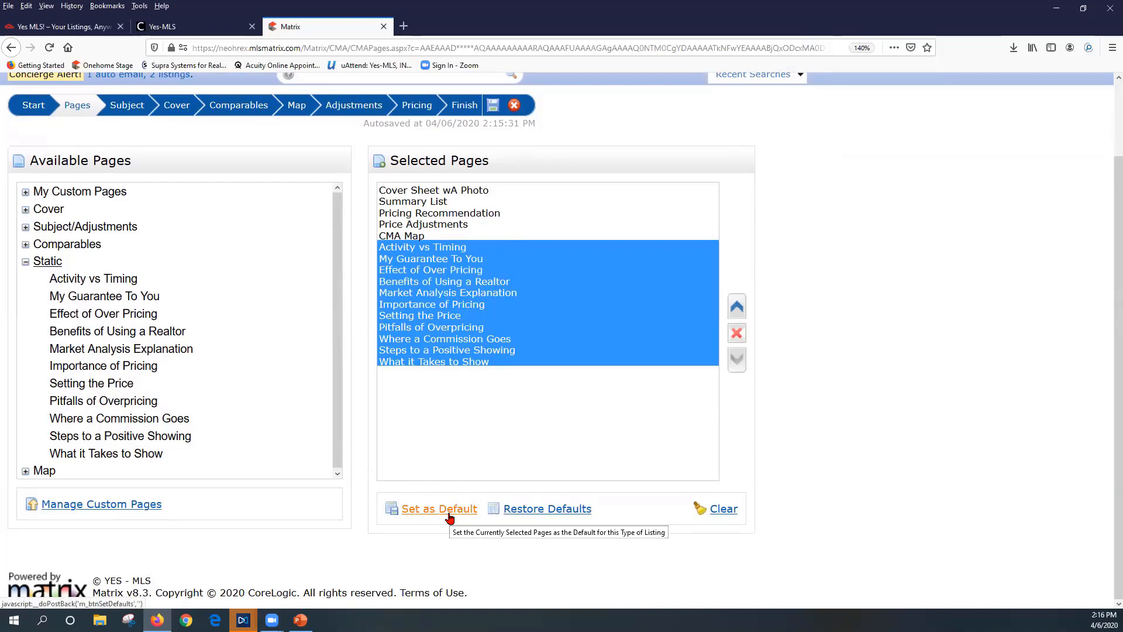
click(449, 515)
key(ctrl)
Bring up the My Custom CMA Pages manager from under Available Pages
click(90, 506)
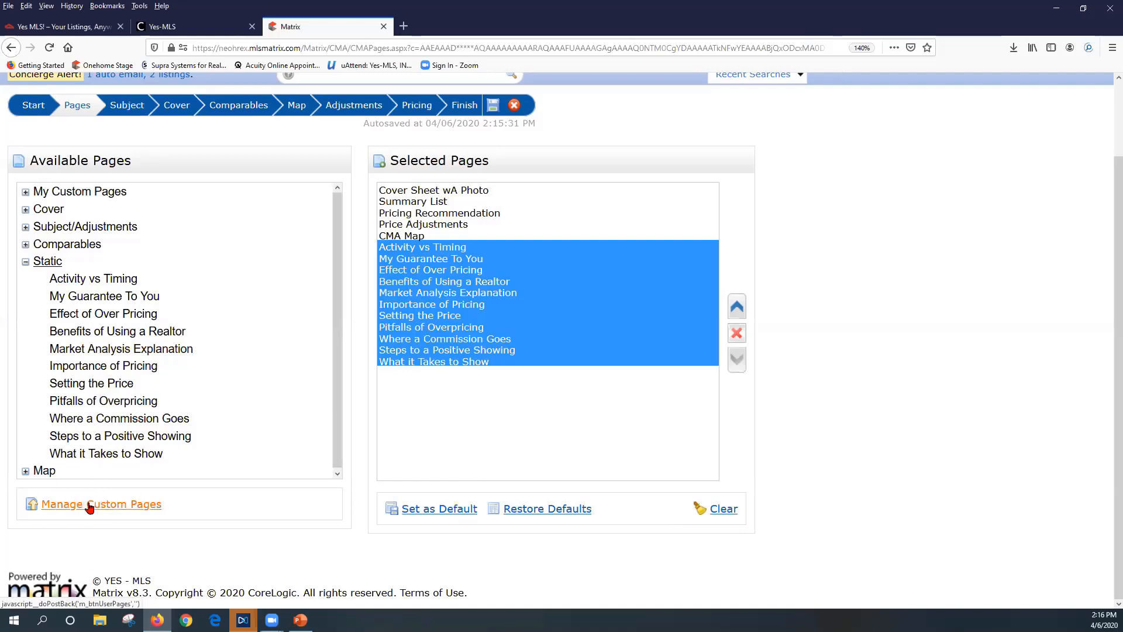
click(90, 506)
click(91, 506)
click(145, 505)
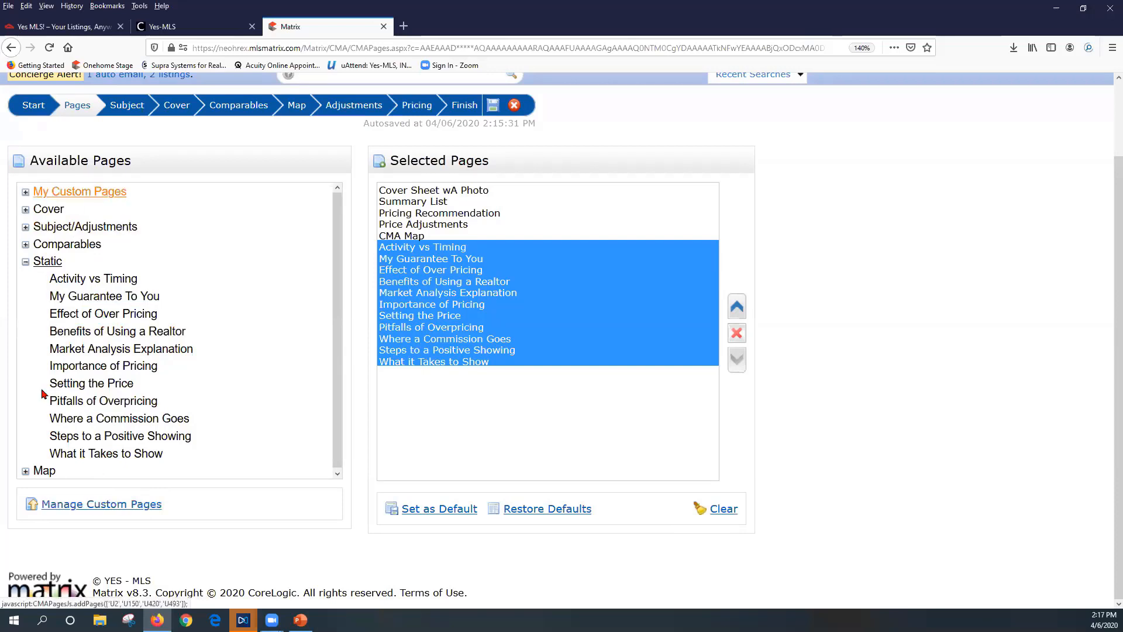
click(76, 506)
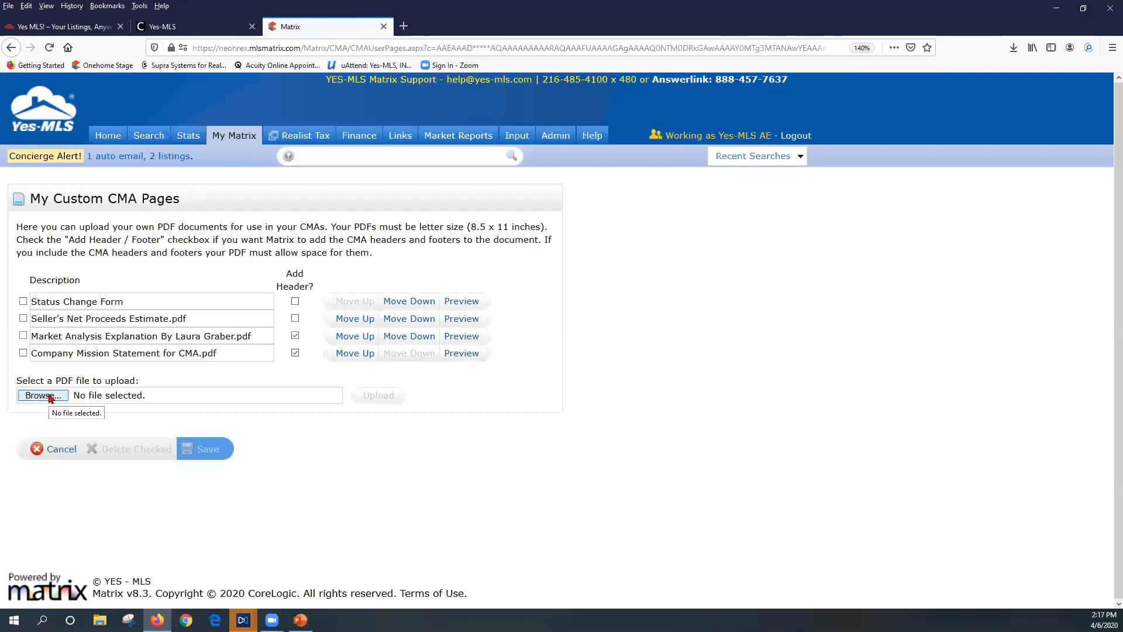
Preview the 'Company Mission Statement for CMA.pdf' custom page in a new tab
key(ctrl)
key(ctrl)
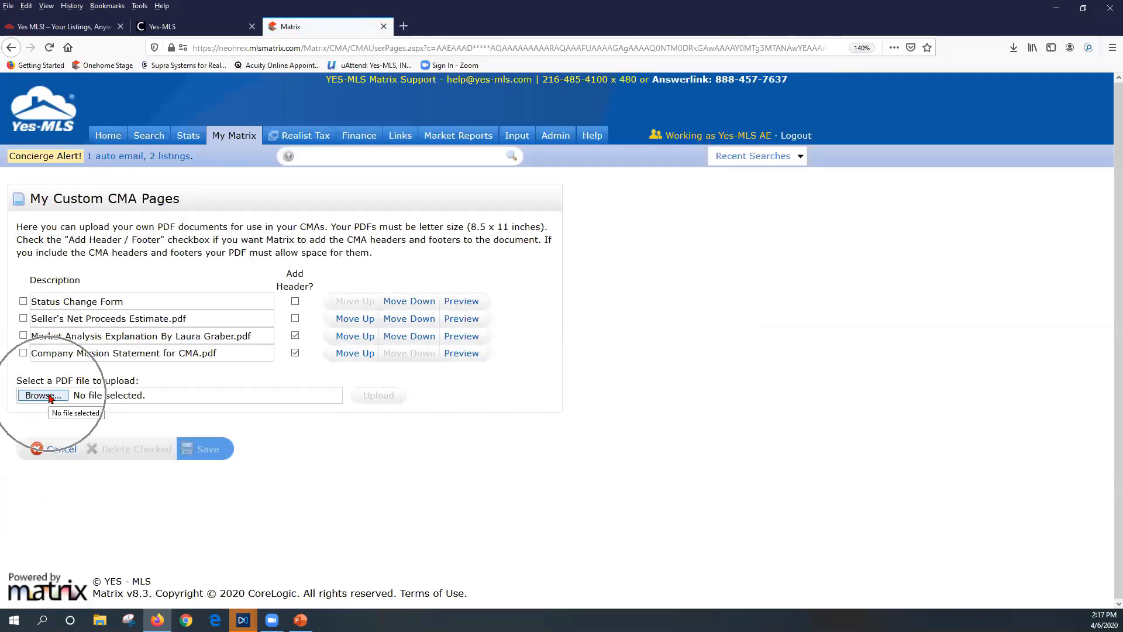
key(ctrl)
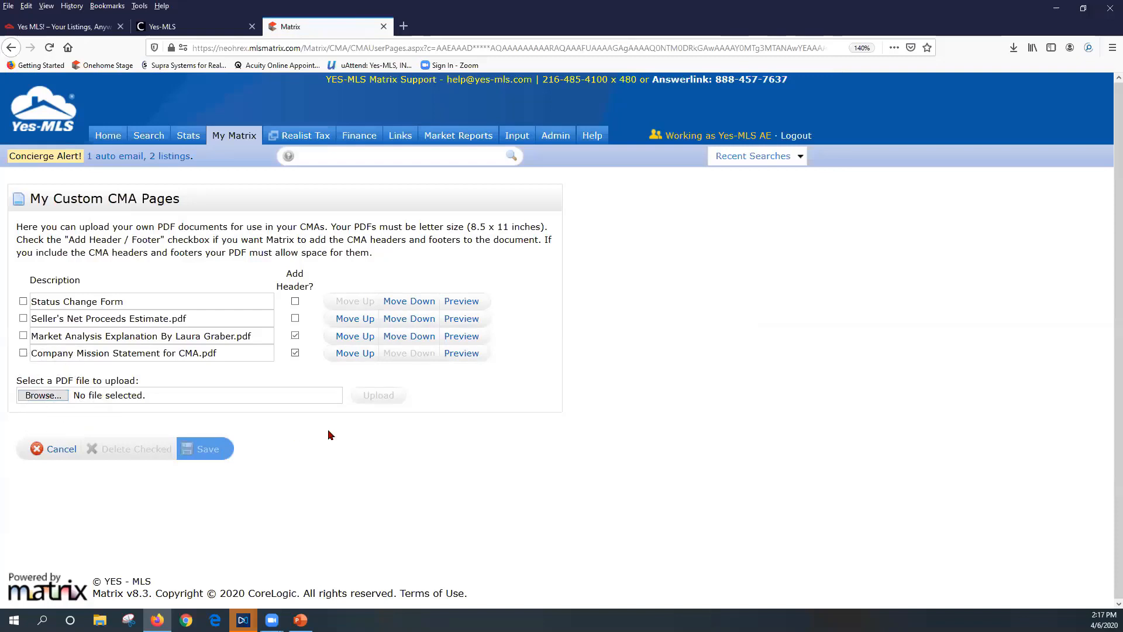
key(ctrl)
key(ctrl)
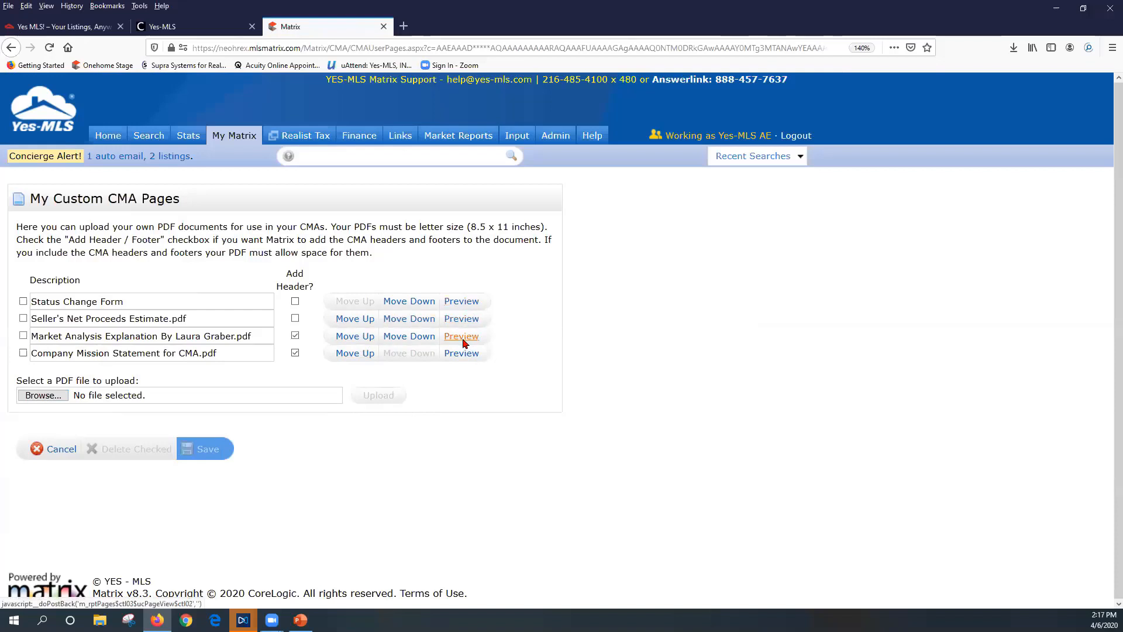
click(461, 354)
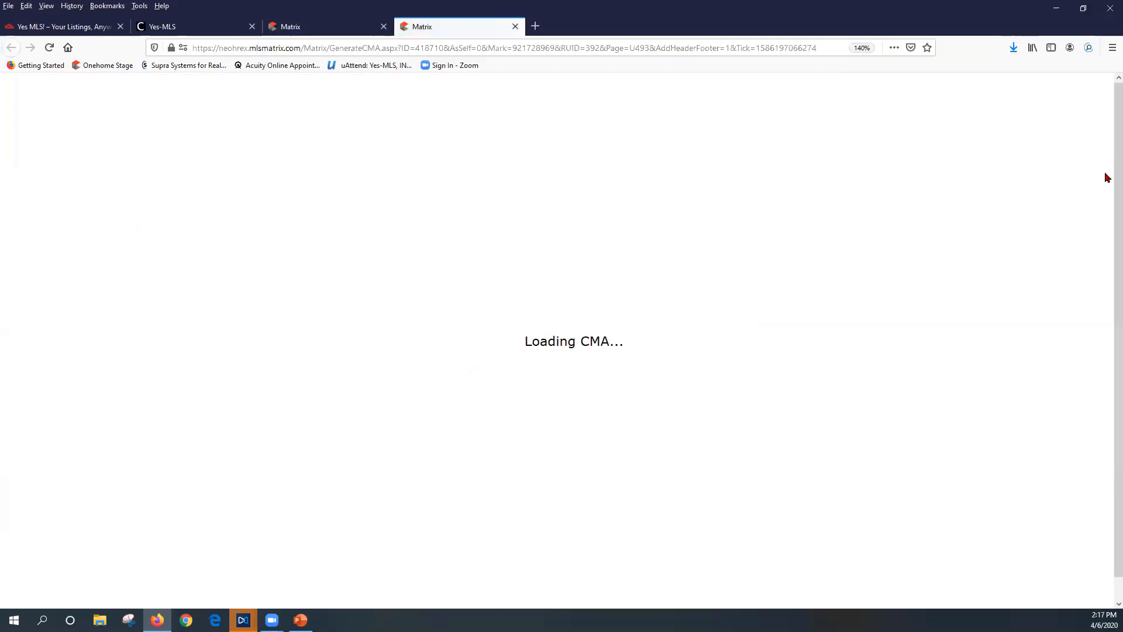
Open the downloaded Company Mission Statement PDF in Acrobat, then close it and the Loading CMA tab
click(1013, 48)
click(970, 77)
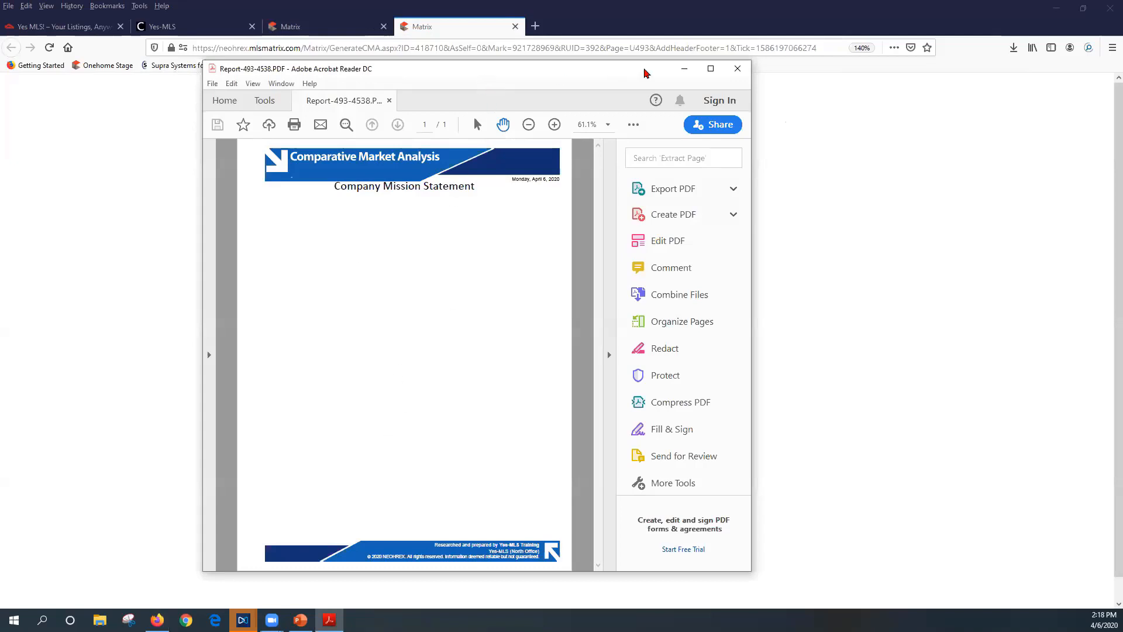
click(747, 75)
click(514, 28)
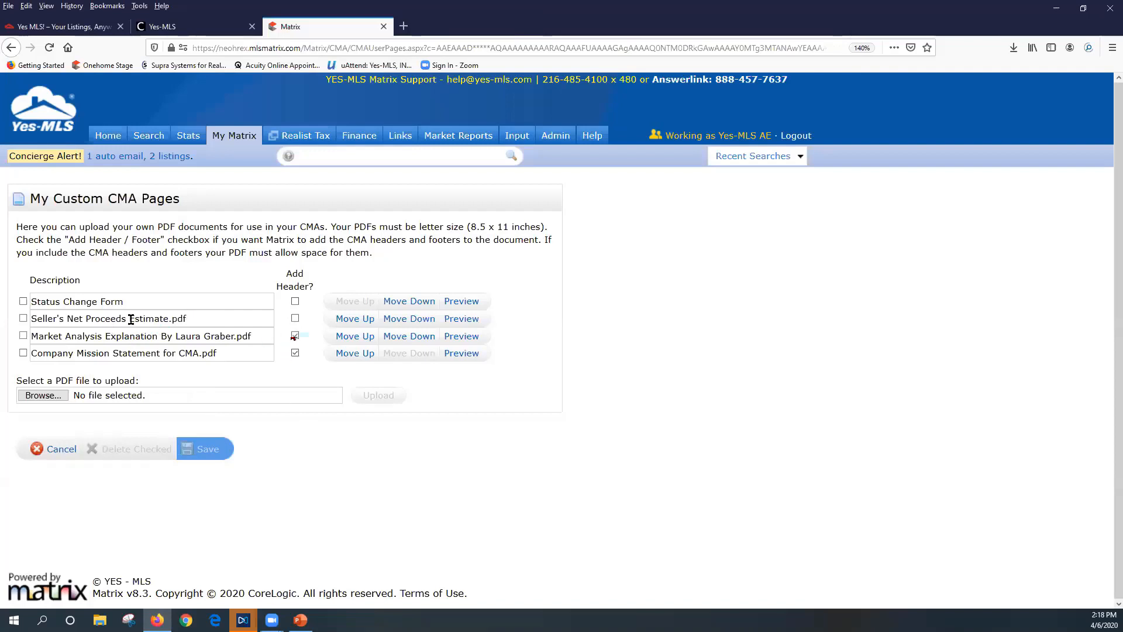
Cancel out of My Custom CMA Pages and go to the wizard's Subject step
click(52, 455)
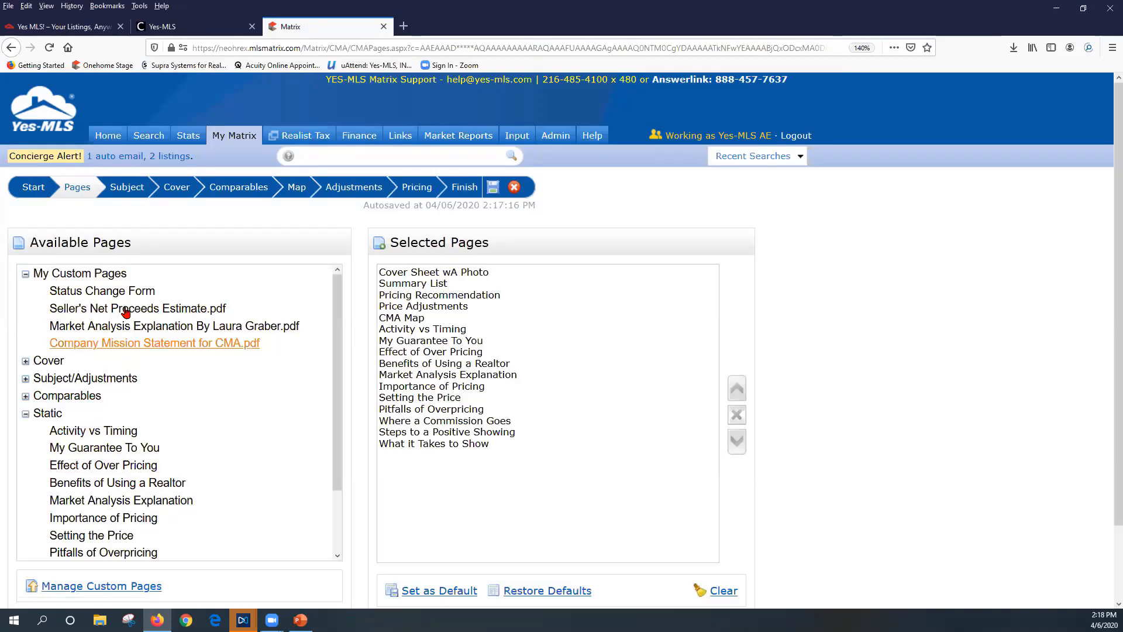
click(130, 194)
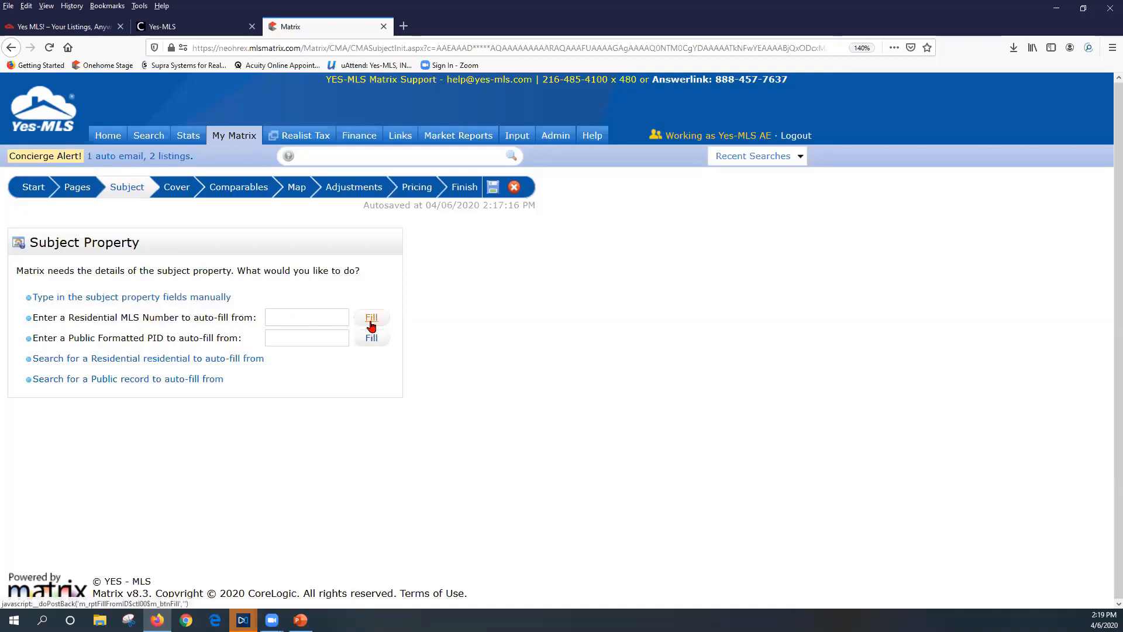
Paste MLS number 2264875 into Residential MLS Number and auto-fill the subject details and photo
drag(66, 339, 157, 340)
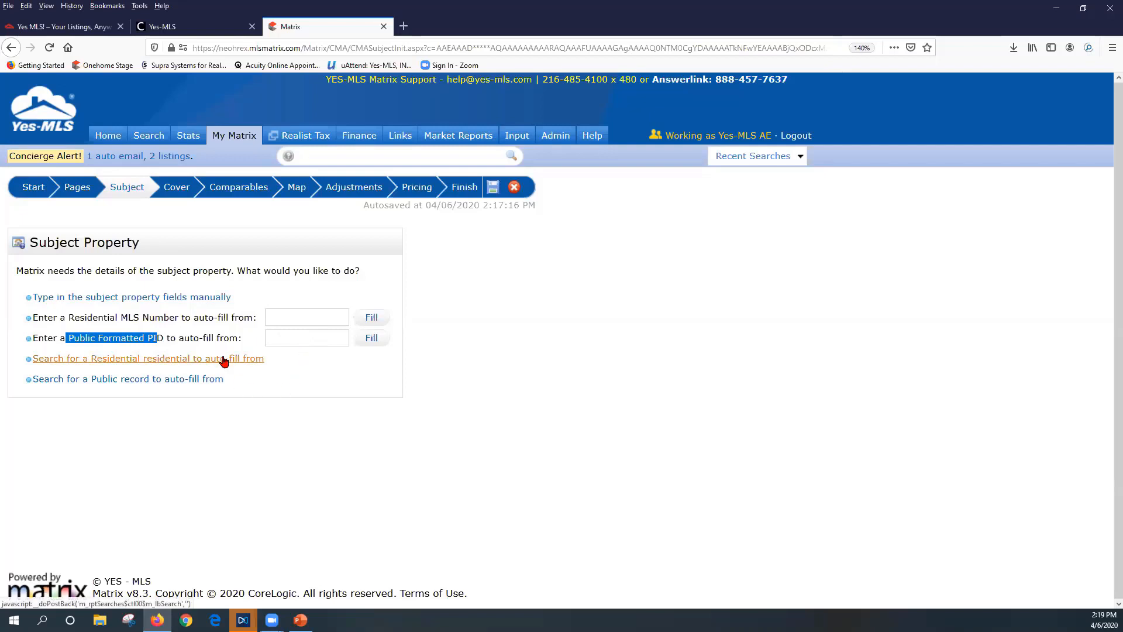
click(278, 318)
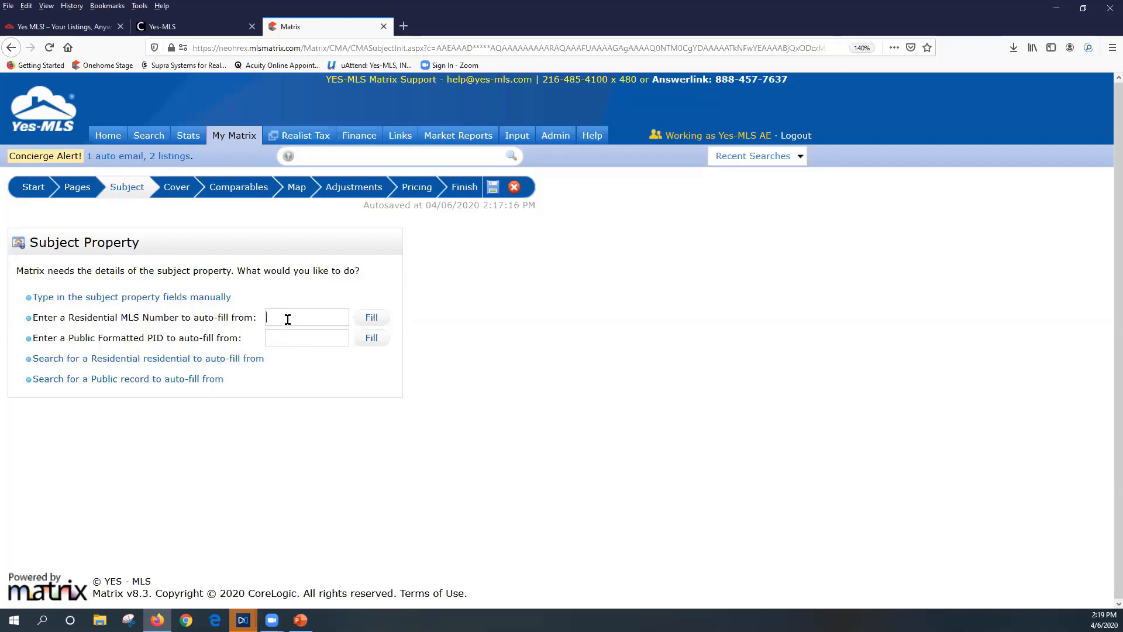
click(288, 316)
right_click(287, 316)
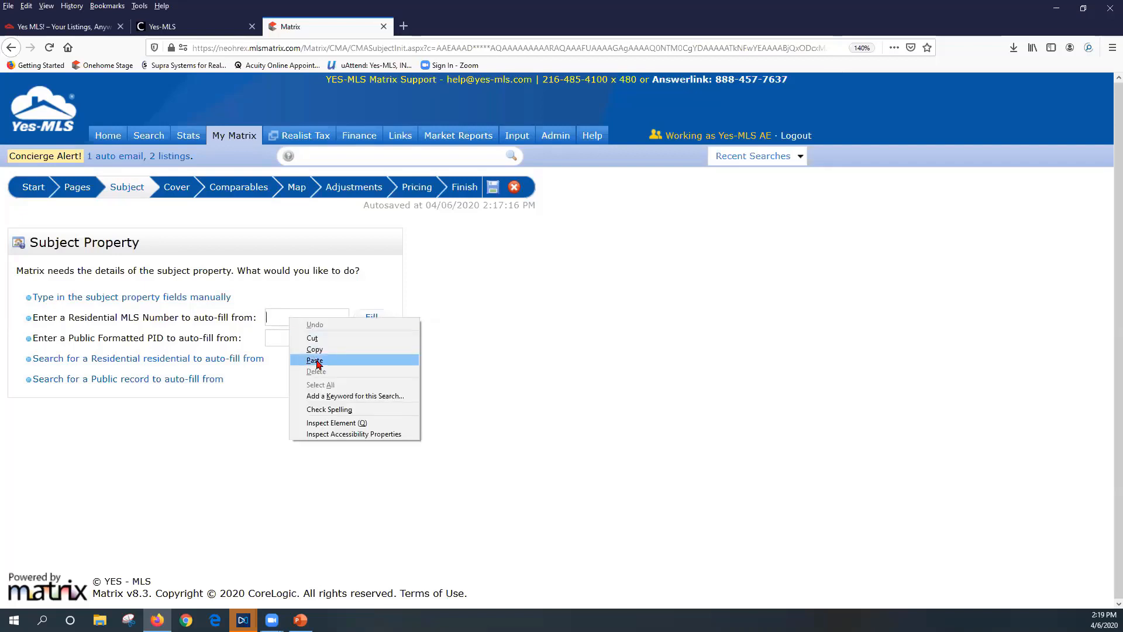
click(315, 361)
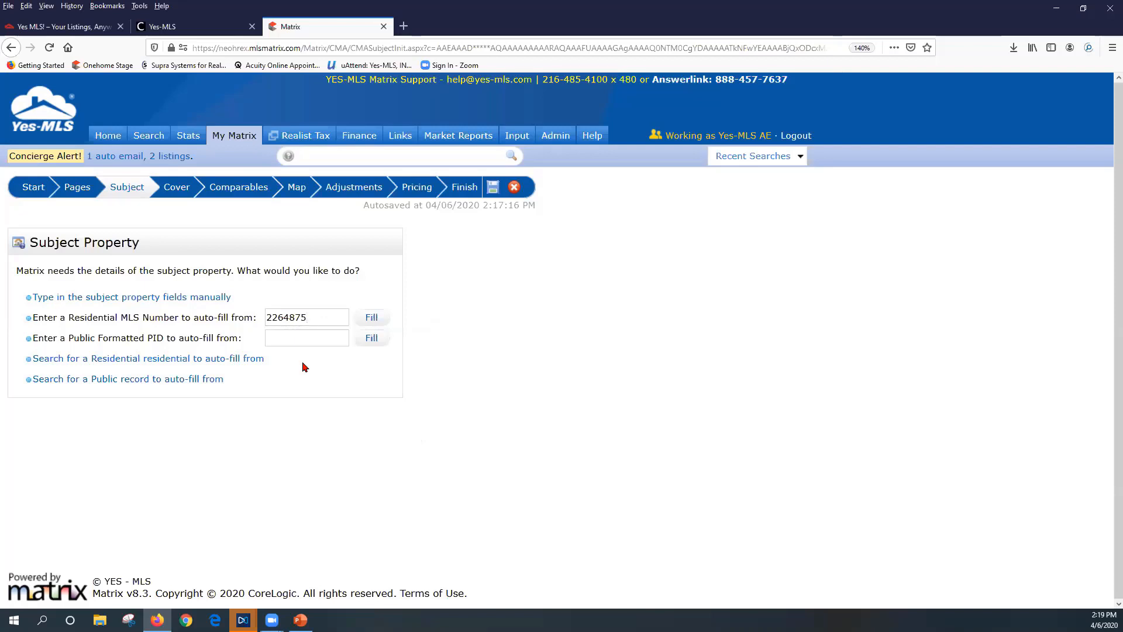
click(370, 319)
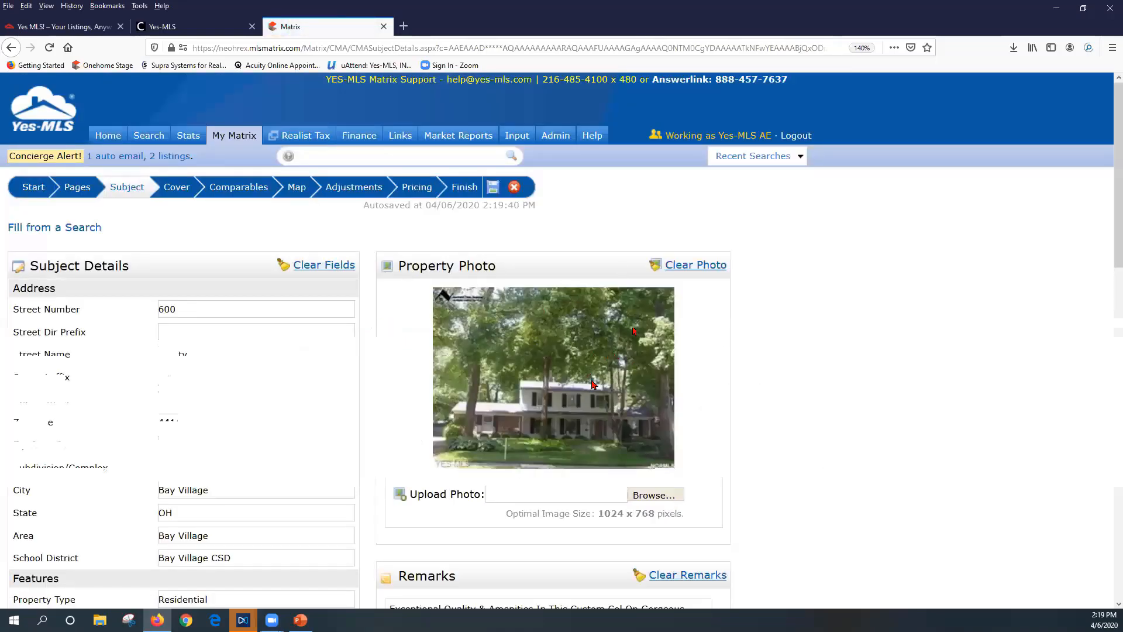
scroll(212, 328, down, 2)
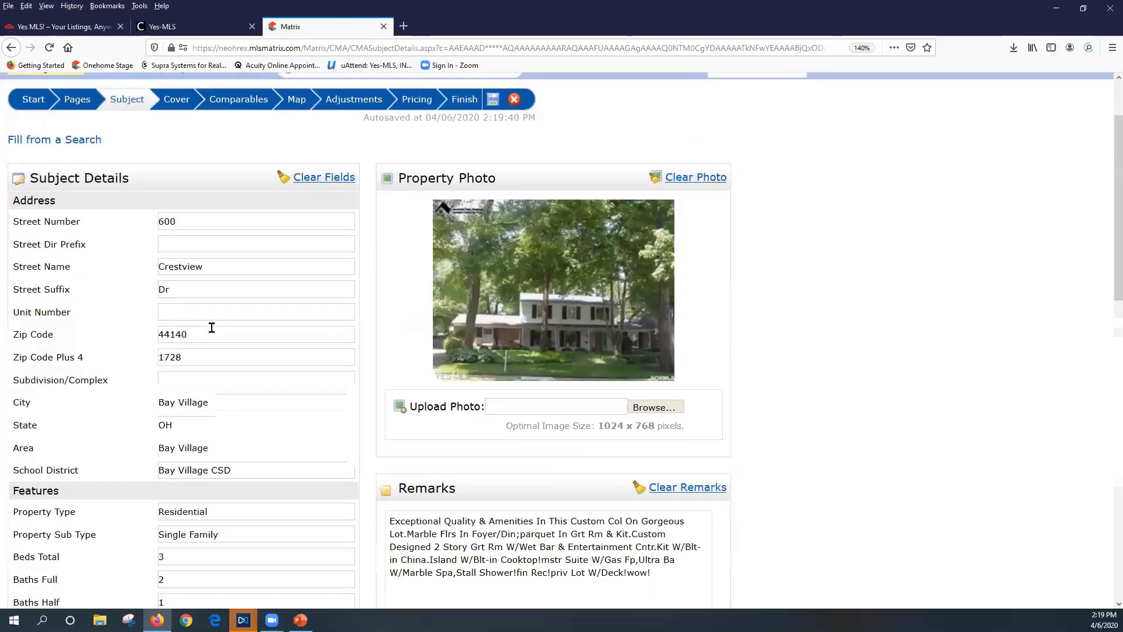
scroll(211, 327, down, 2)
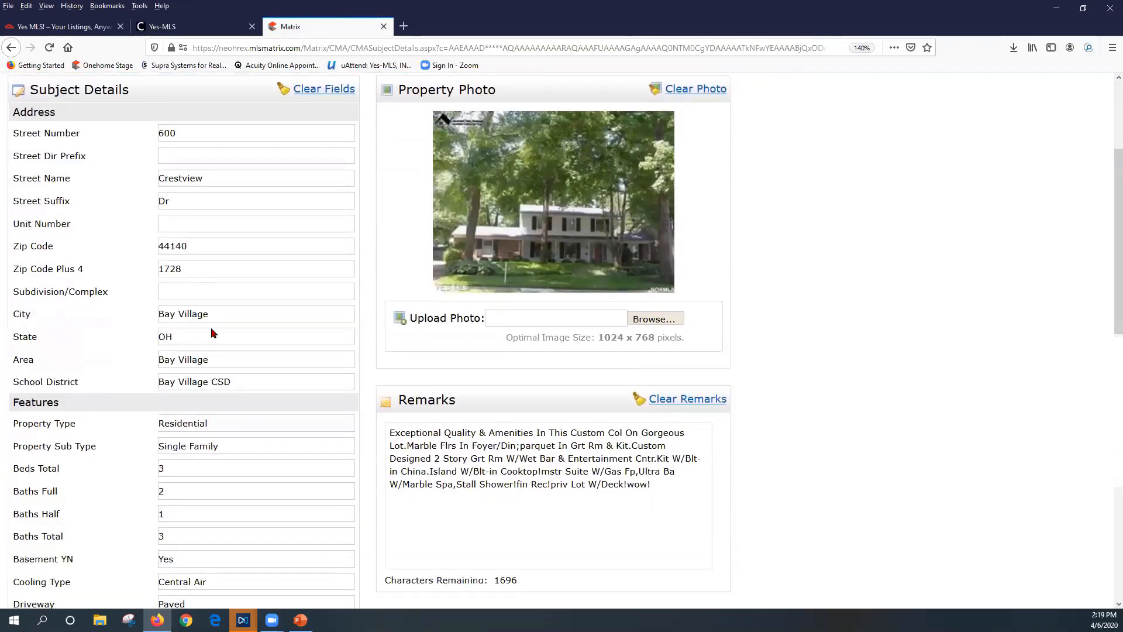
scroll(211, 328, down, 2)
scroll(212, 327, down, 2)
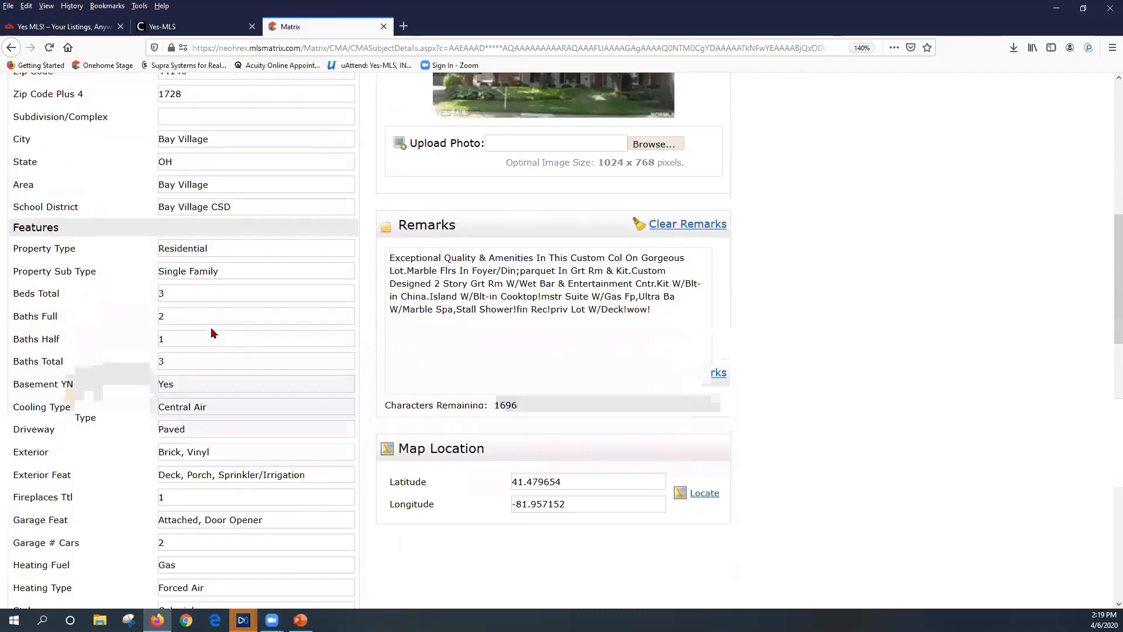
scroll(212, 329, down, 2)
scroll(213, 332, down, 2)
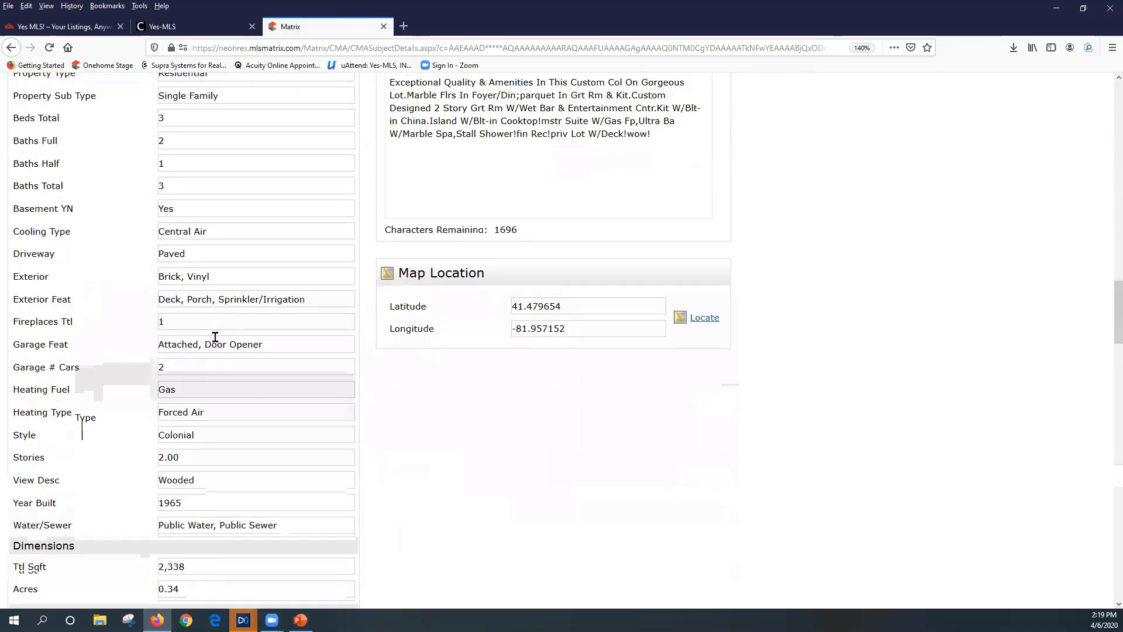
scroll(216, 336, down, 2)
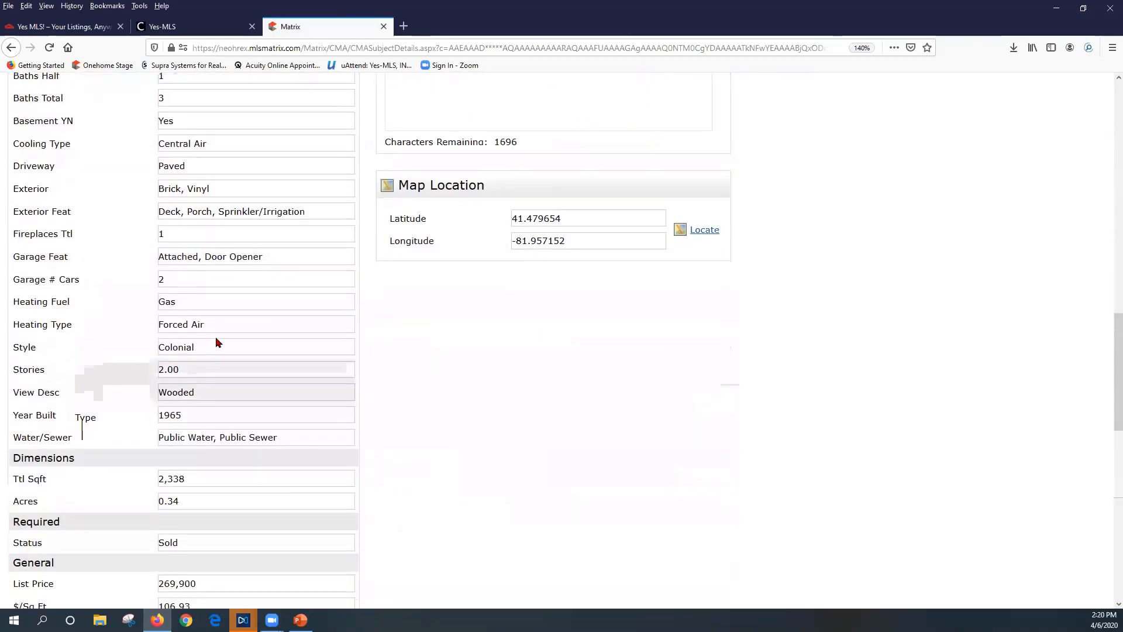
scroll(217, 342, down, 2)
scroll(216, 342, down, 2)
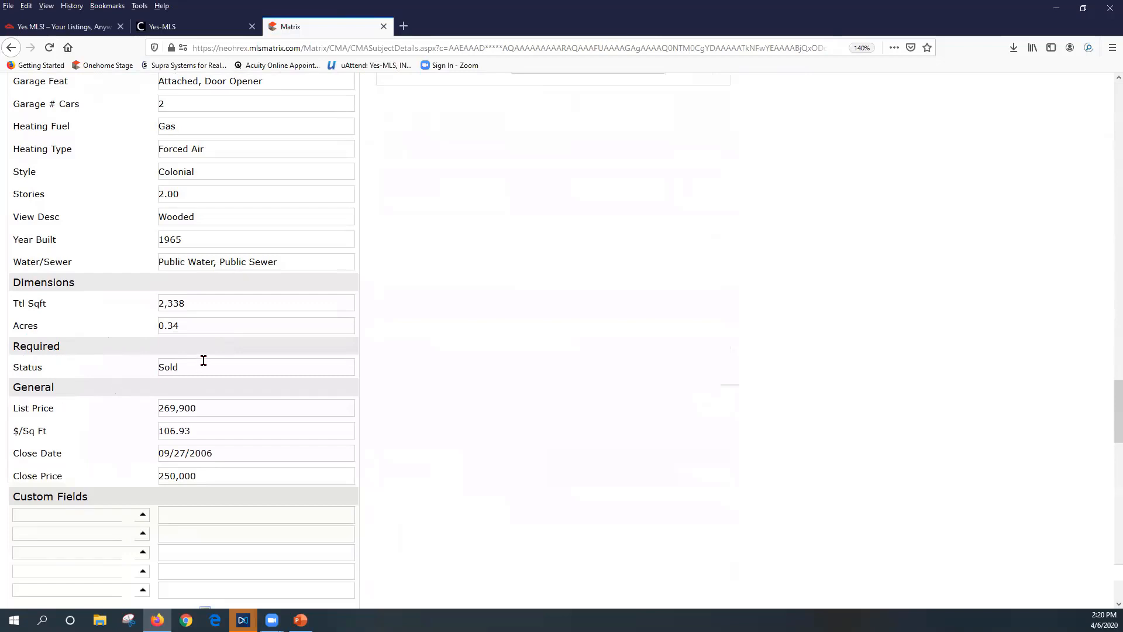
Clear the Sold status, 269,900 list price, 106.93 $/Sq Ft, 09/27/2006 close date and 250,000 close price
drag(202, 366, 127, 365)
key(BackSpace)
drag(230, 406, 120, 405)
key(BackSpace)
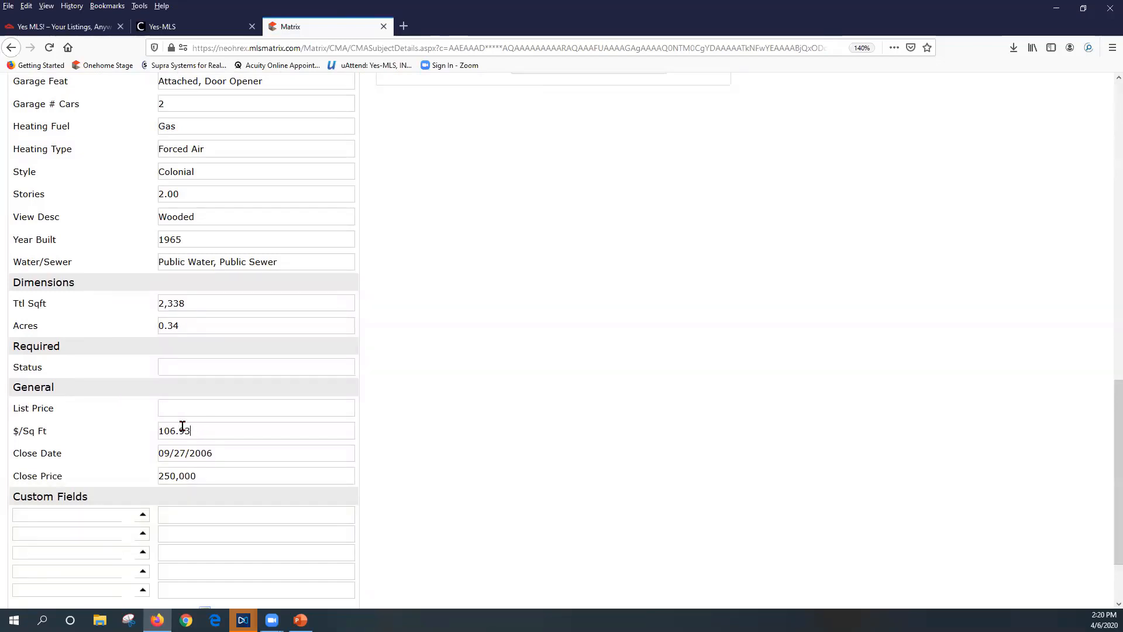
drag(193, 430, 146, 428)
key(BackSpace)
drag(216, 453, 139, 449)
key(BackSpace)
drag(210, 476, 140, 471)
key(BackSpace)
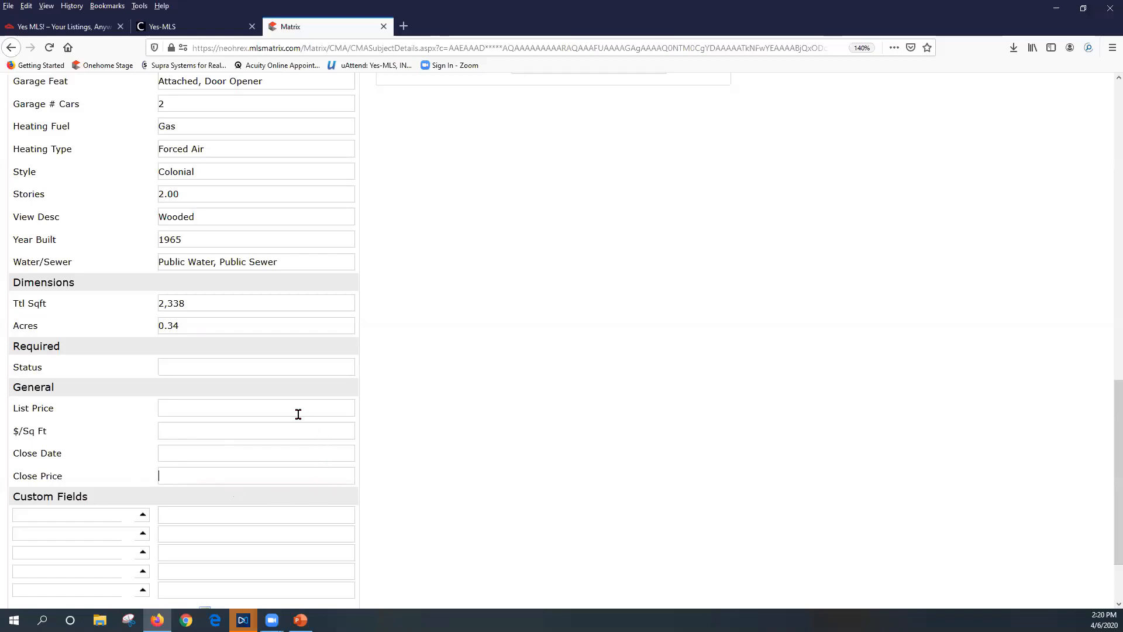
Open the Edit Custom Field dialog for the first custom field
scroll(304, 415, down, 3)
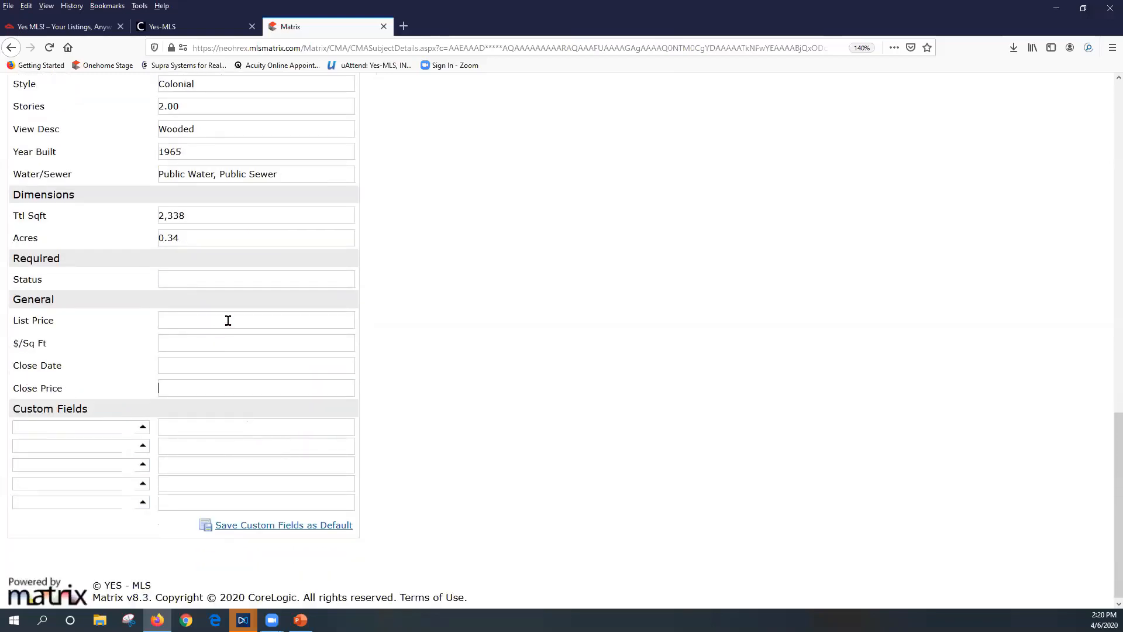
scroll(228, 320, up, 3)
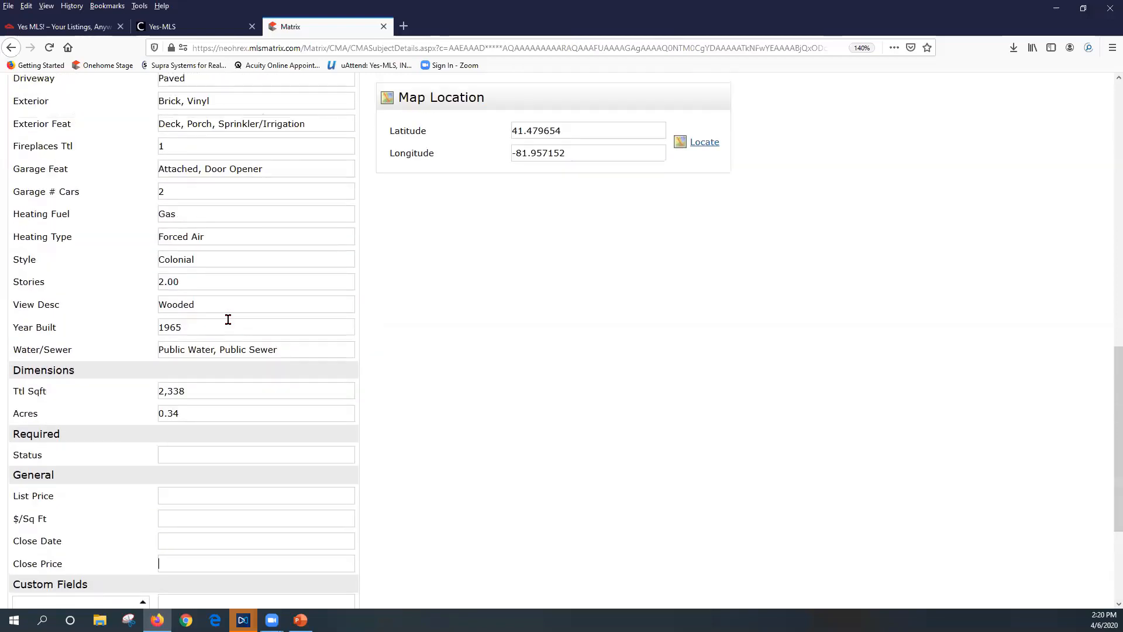
scroll(228, 319, up, 3)
scroll(232, 320, down, 2)
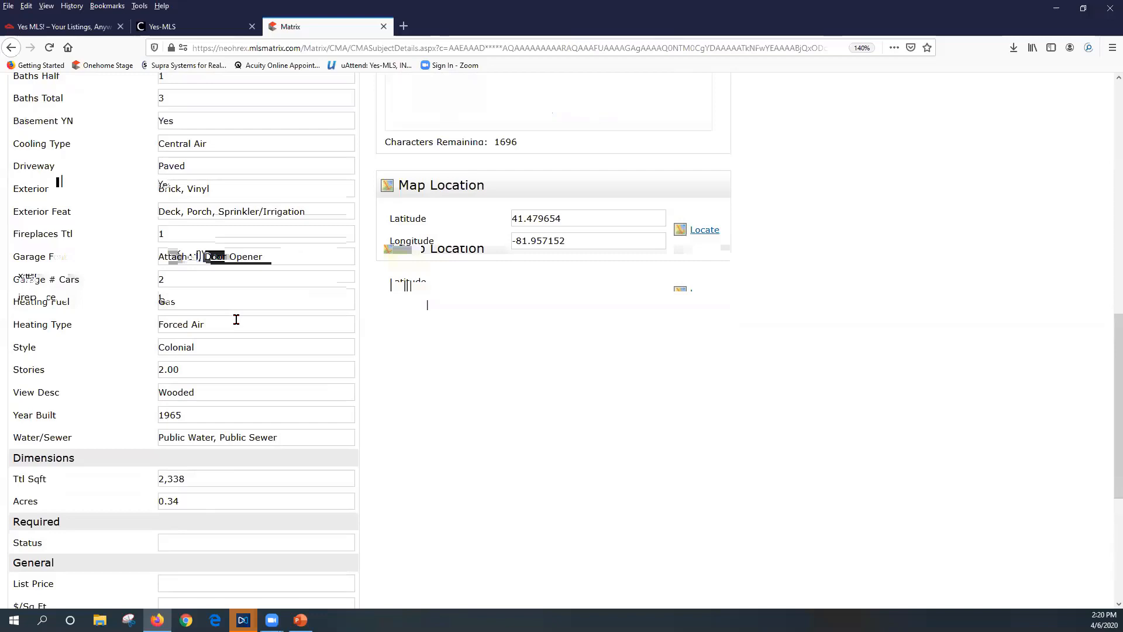
scroll(237, 319, down, 2)
scroll(237, 319, up, 3)
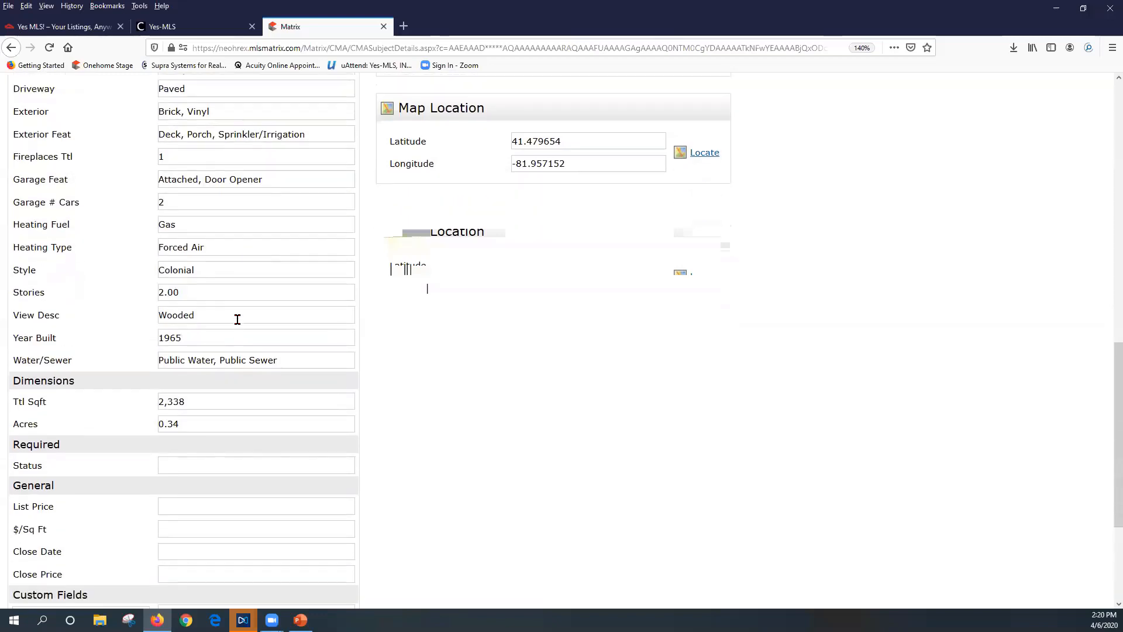
scroll(237, 319, up, 2)
scroll(237, 319, down, 5)
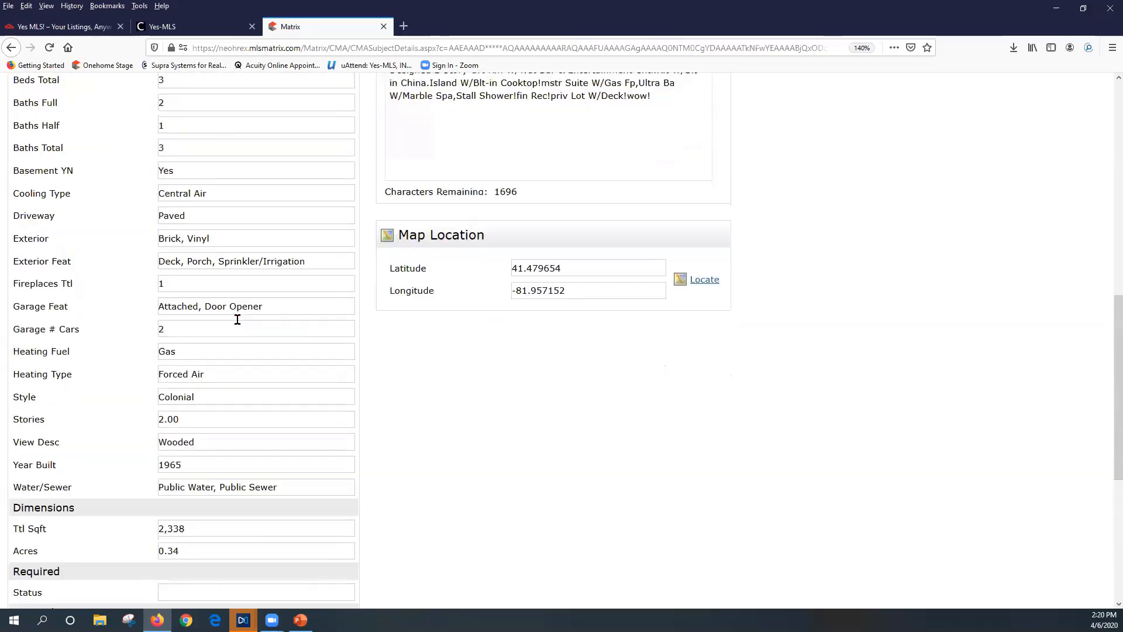
scroll(236, 319, down, 3)
click(143, 427)
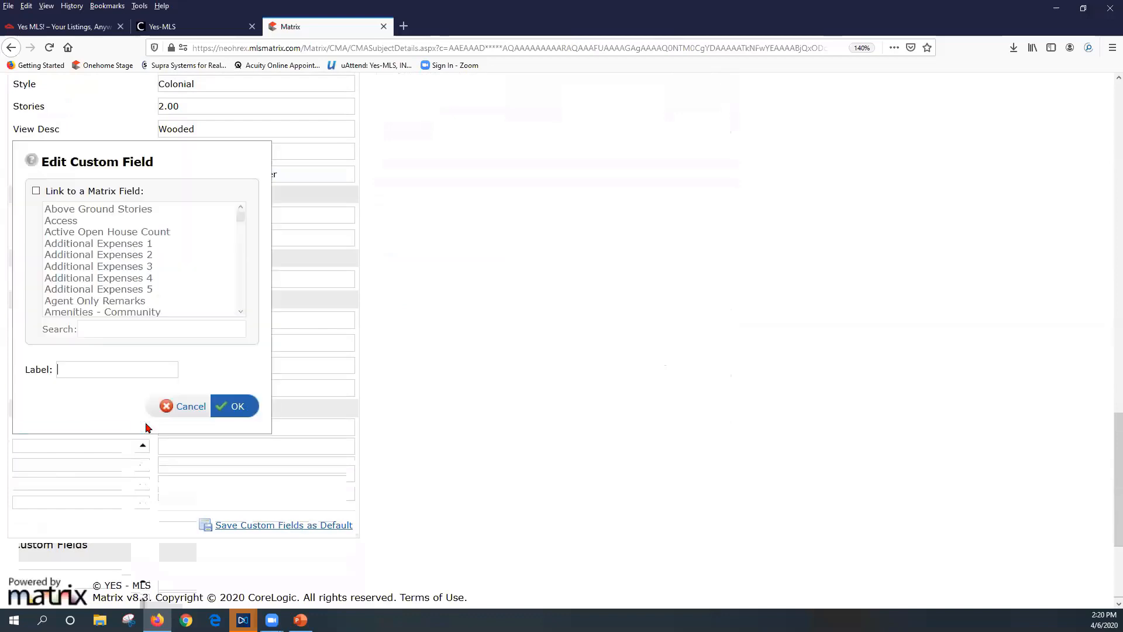
Link the custom field to the ANNUAL TAXES listing field found by searching 'tax'
click(36, 192)
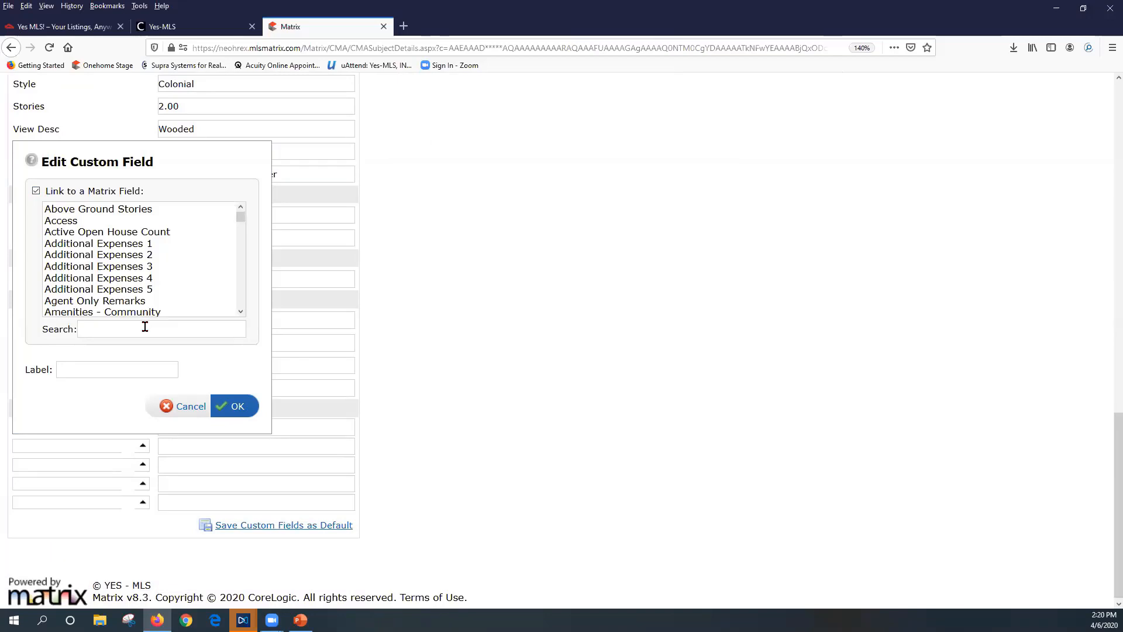
click(145, 329)
text(tax)
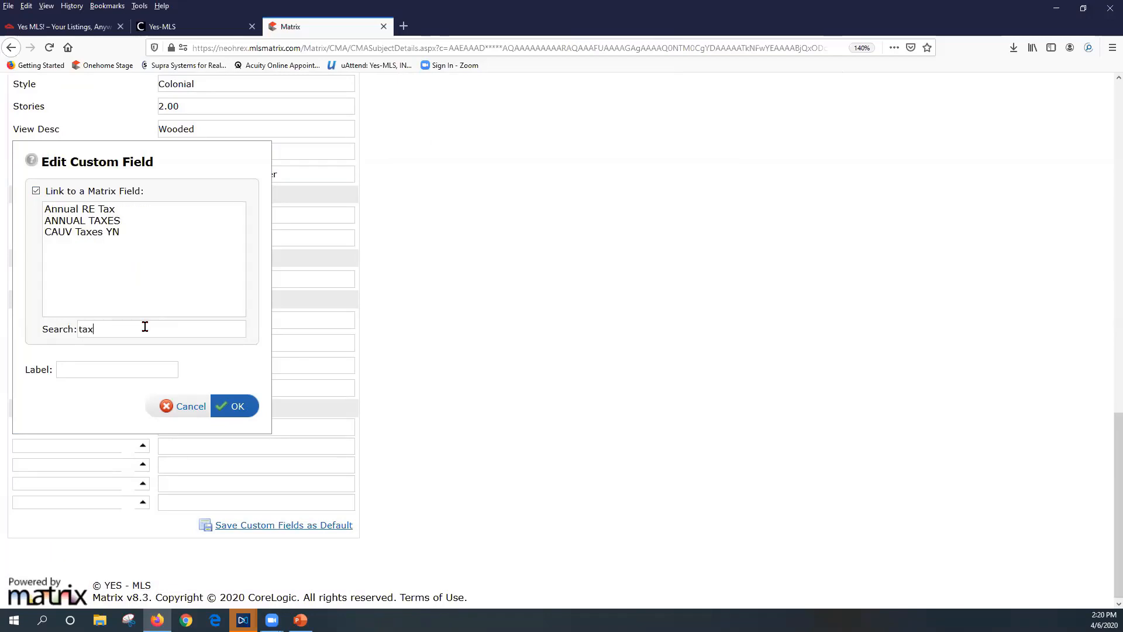
click(111, 226)
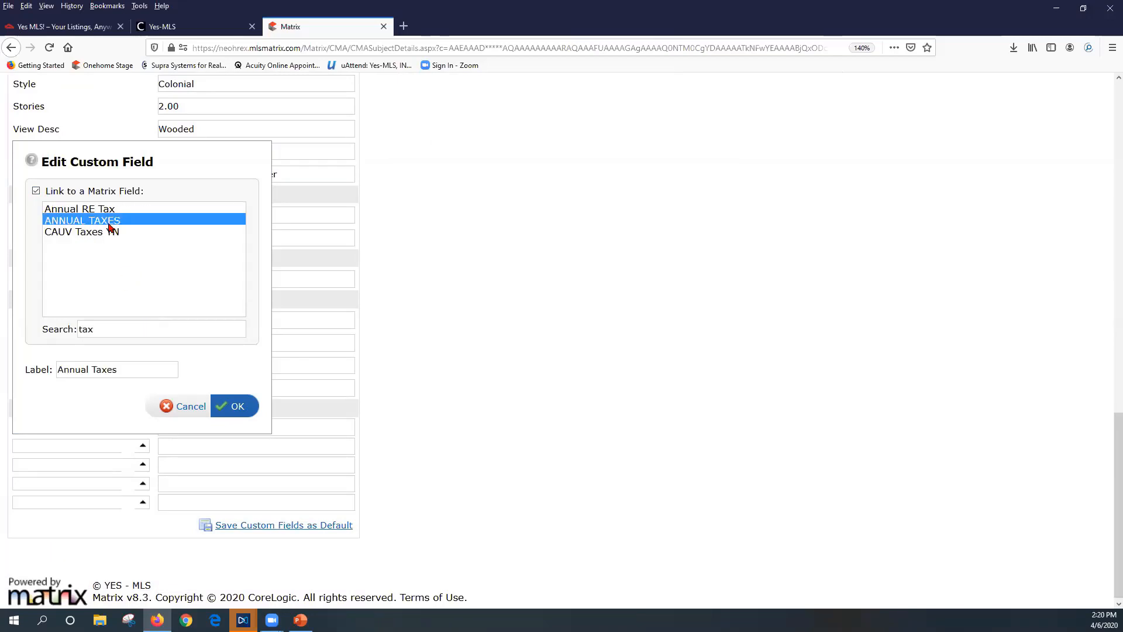
Confirm the Annual Taxes custom field, which shows 5592.00, and return to the top of the form
click(236, 405)
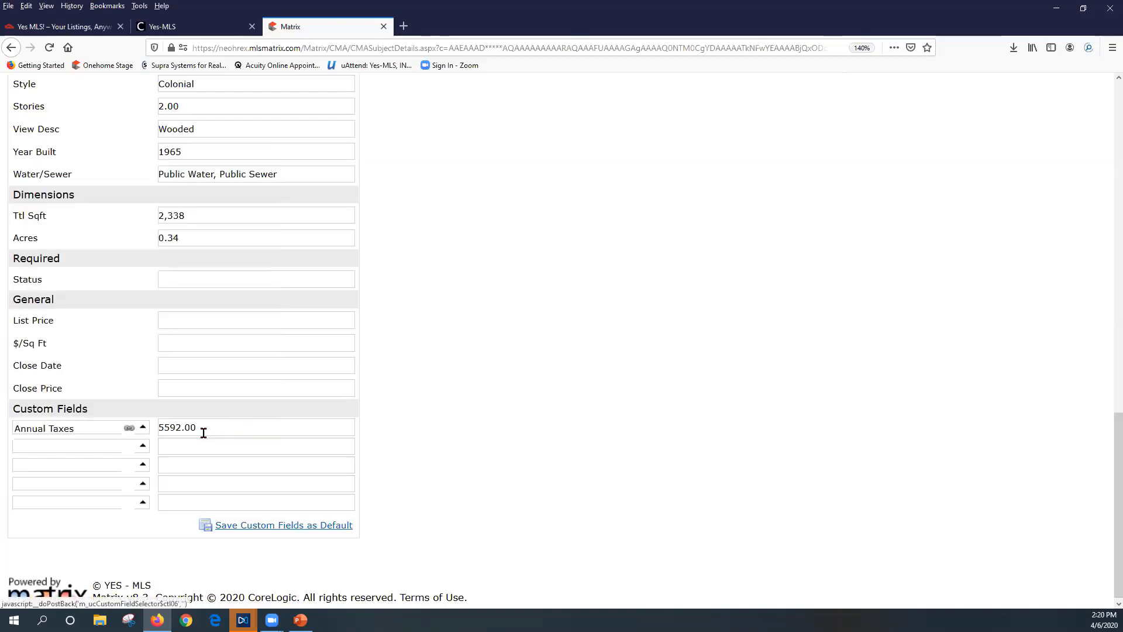
drag(196, 427, 134, 429)
scroll(336, 466, up, 2)
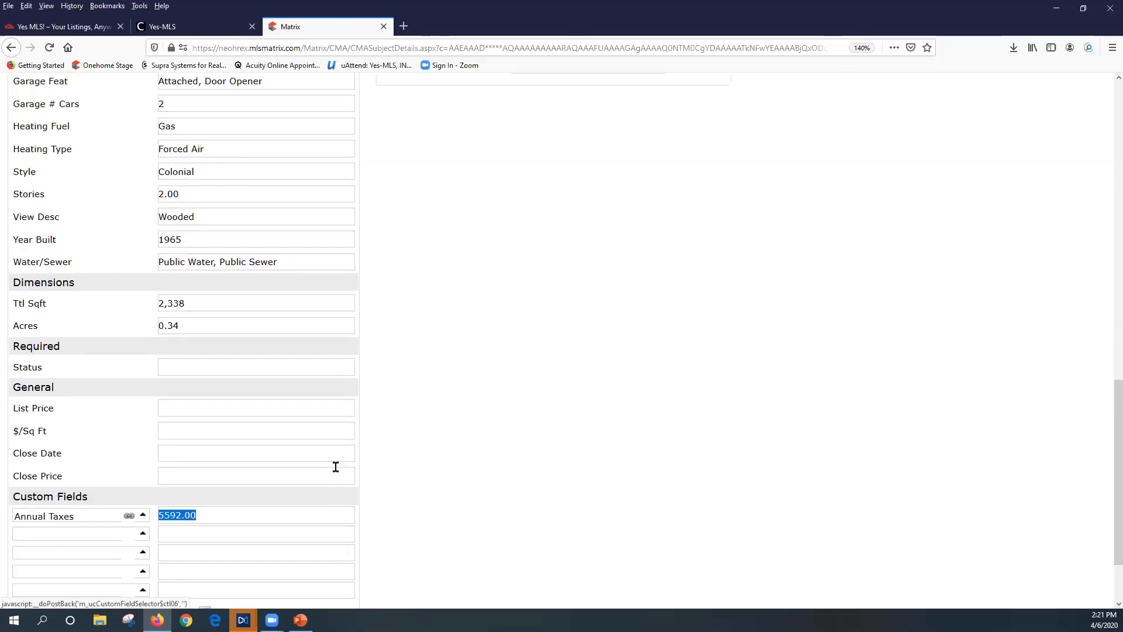
scroll(336, 466, up, 15)
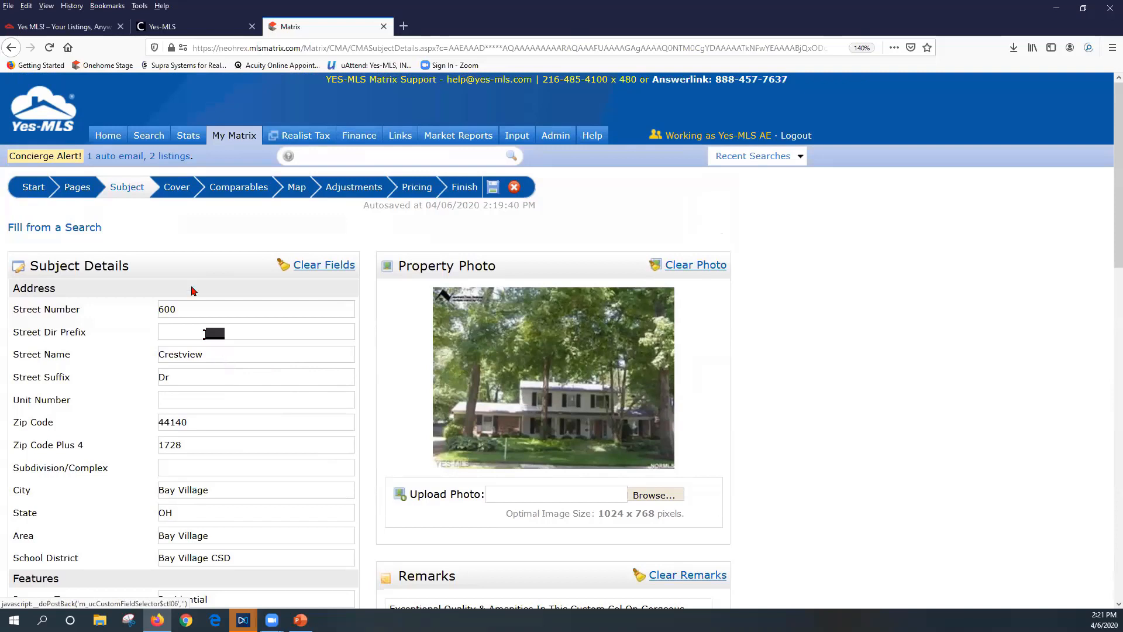
Open the Matrix home page in a second browser tab
right_click(108, 137)
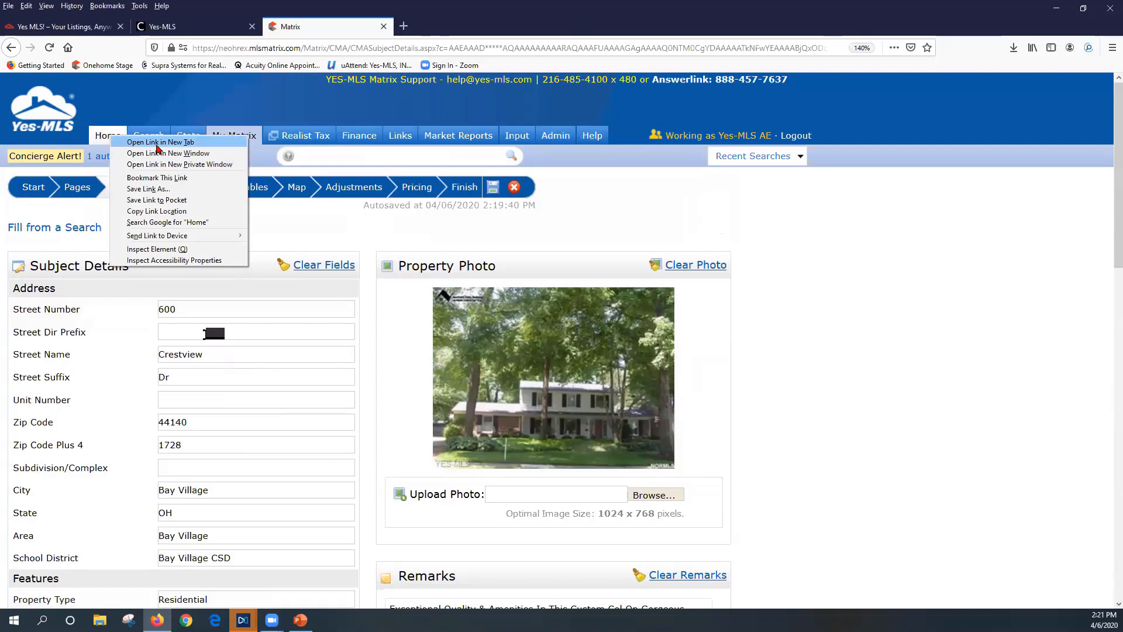
click(157, 143)
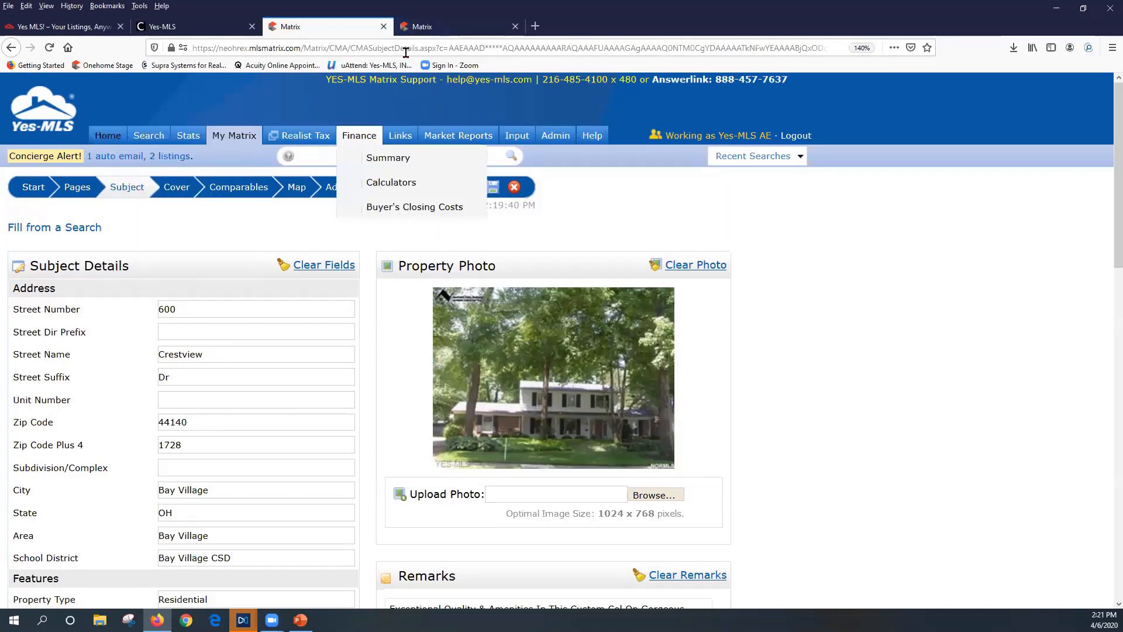
click(449, 27)
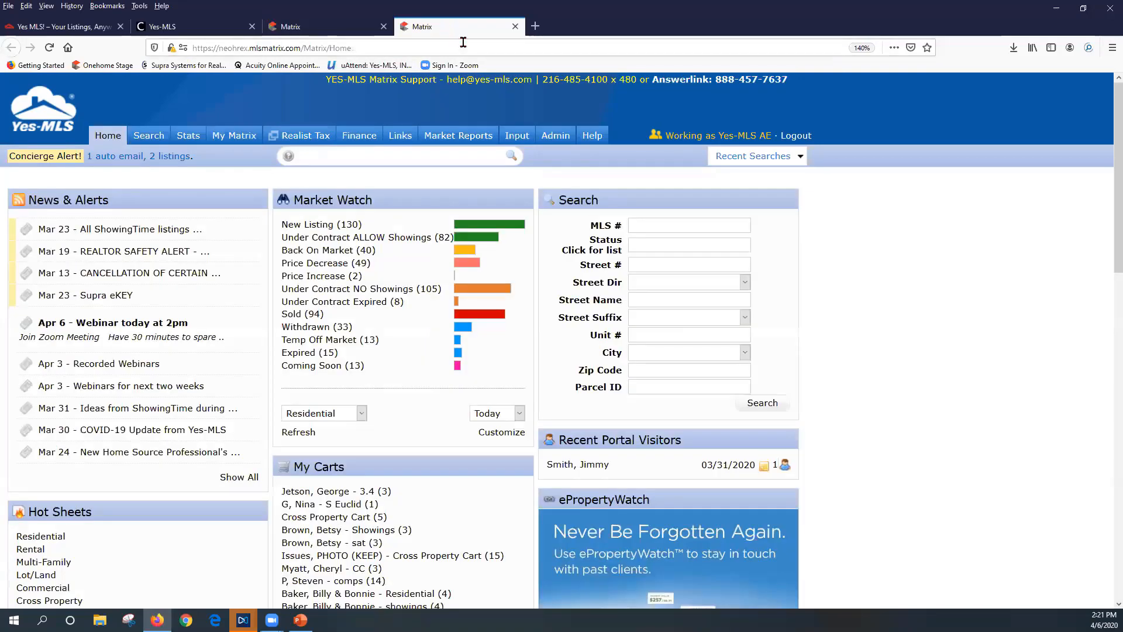
click(282, 29)
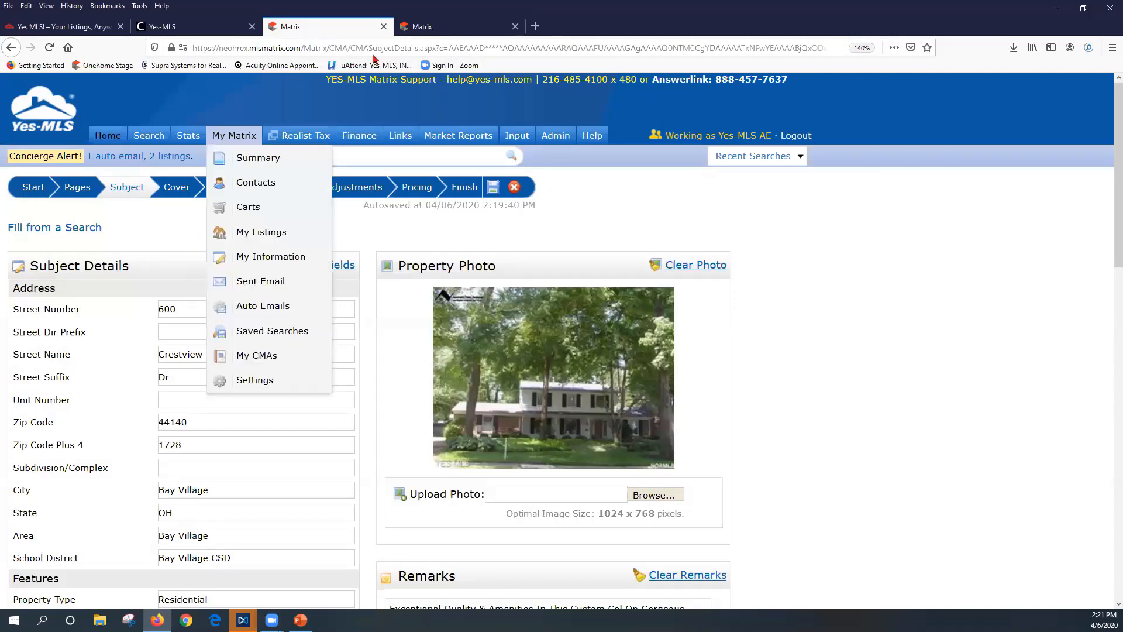
click(433, 28)
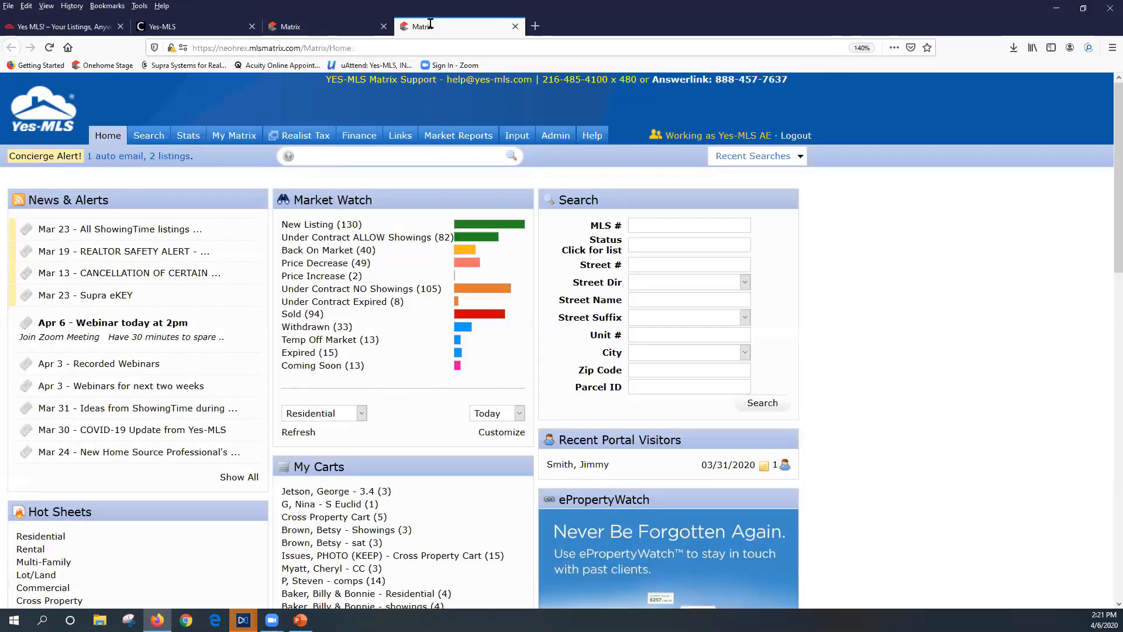
click(753, 156)
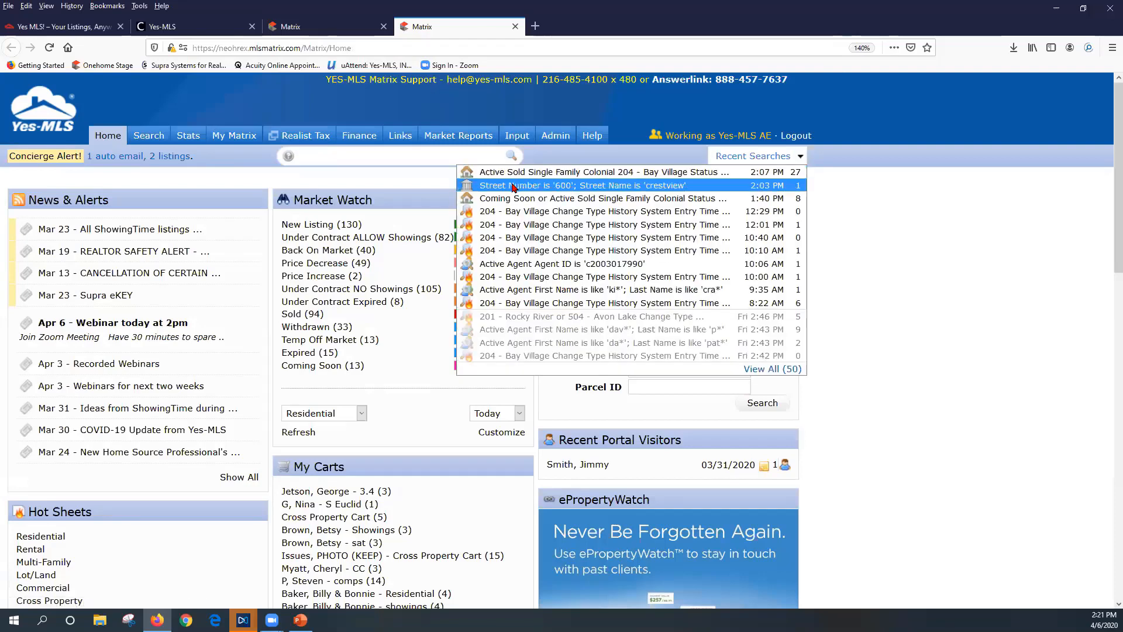
mouse_move(141, 134)
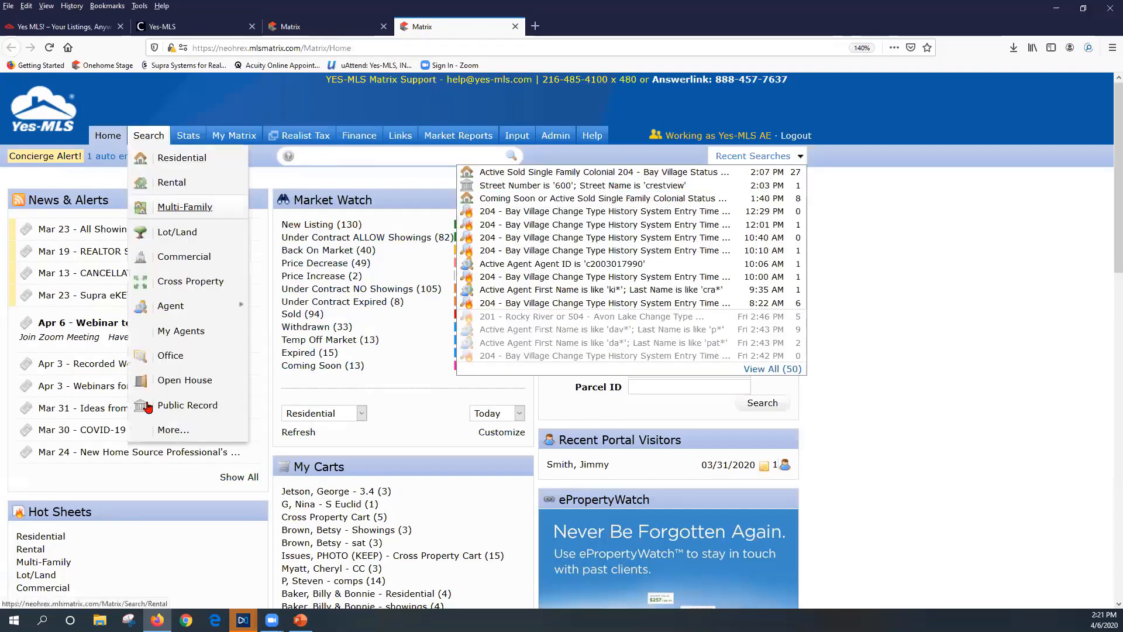
click(508, 186)
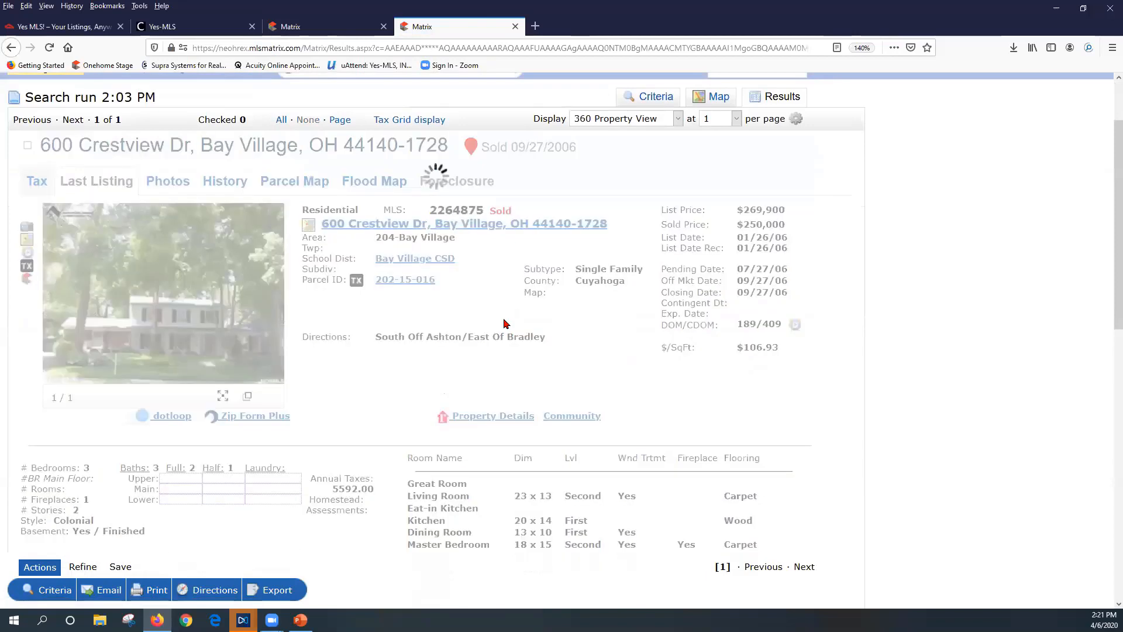
scroll(504, 319, down, 5)
scroll(505, 323, down, 3)
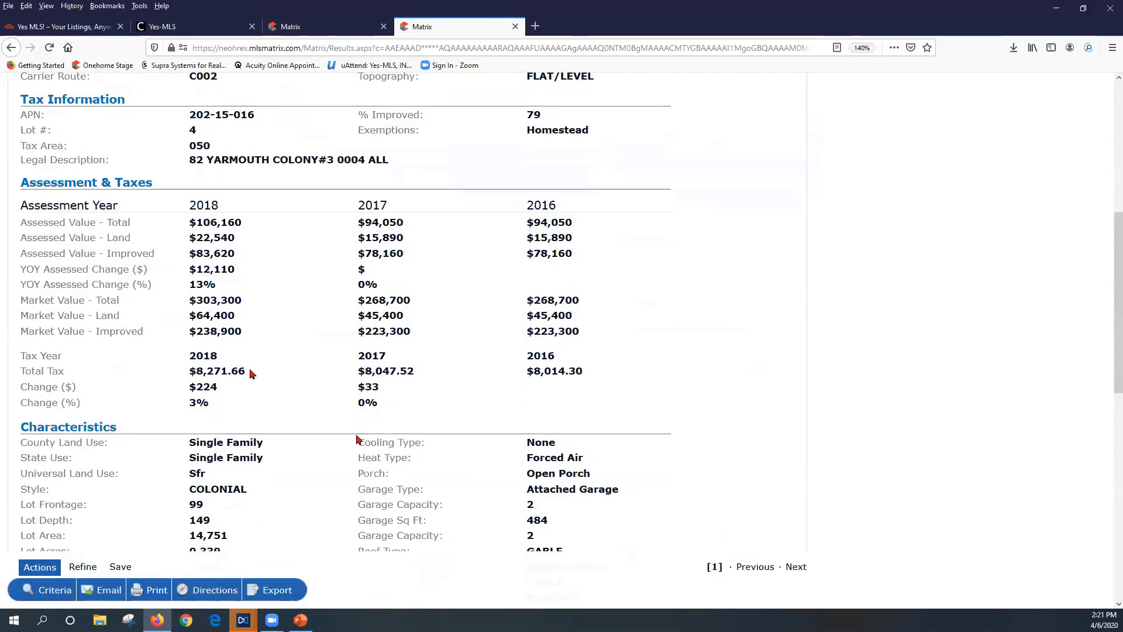
drag(250, 371, 185, 377)
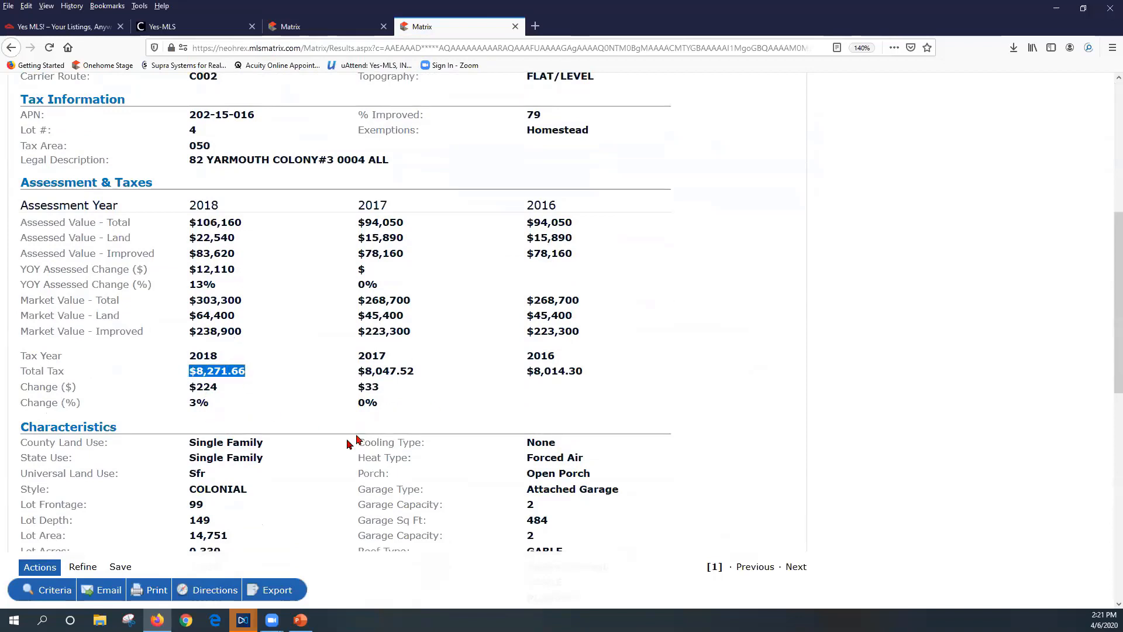
click(235, 368)
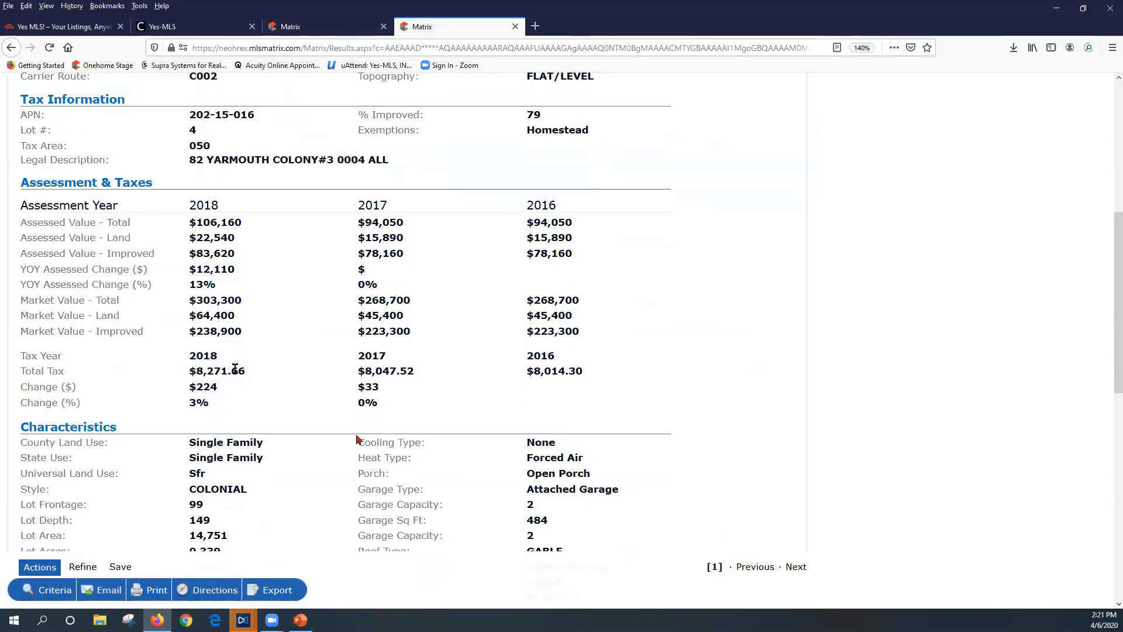
click(296, 34)
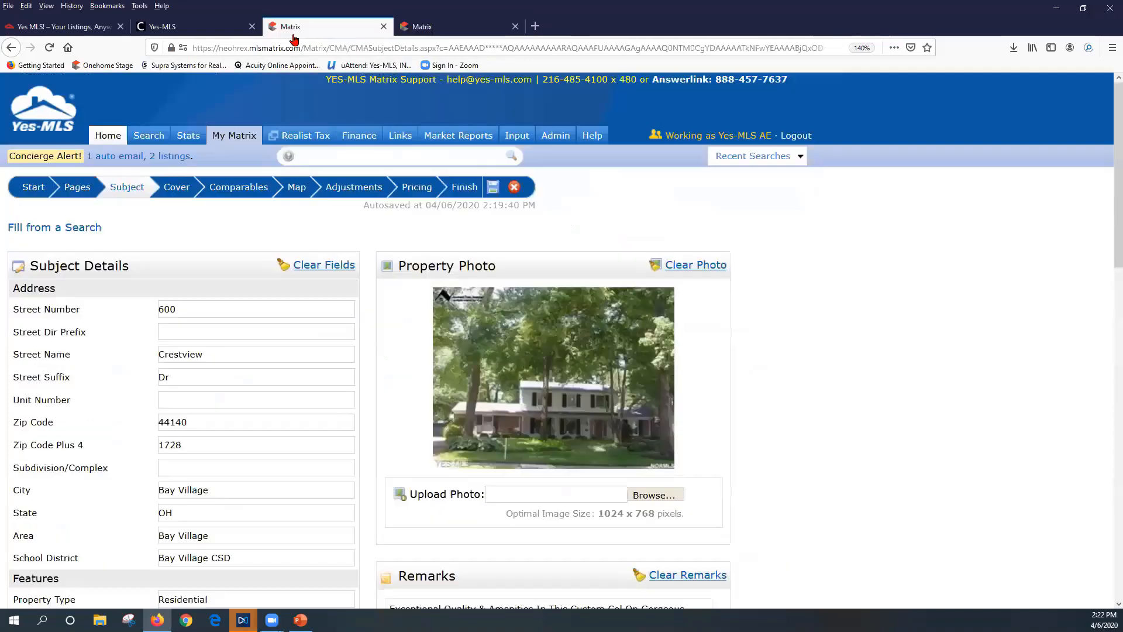
Change the Annual Taxes custom field value to $8,271
scroll(326, 443, down, 2)
scroll(327, 443, down, 12)
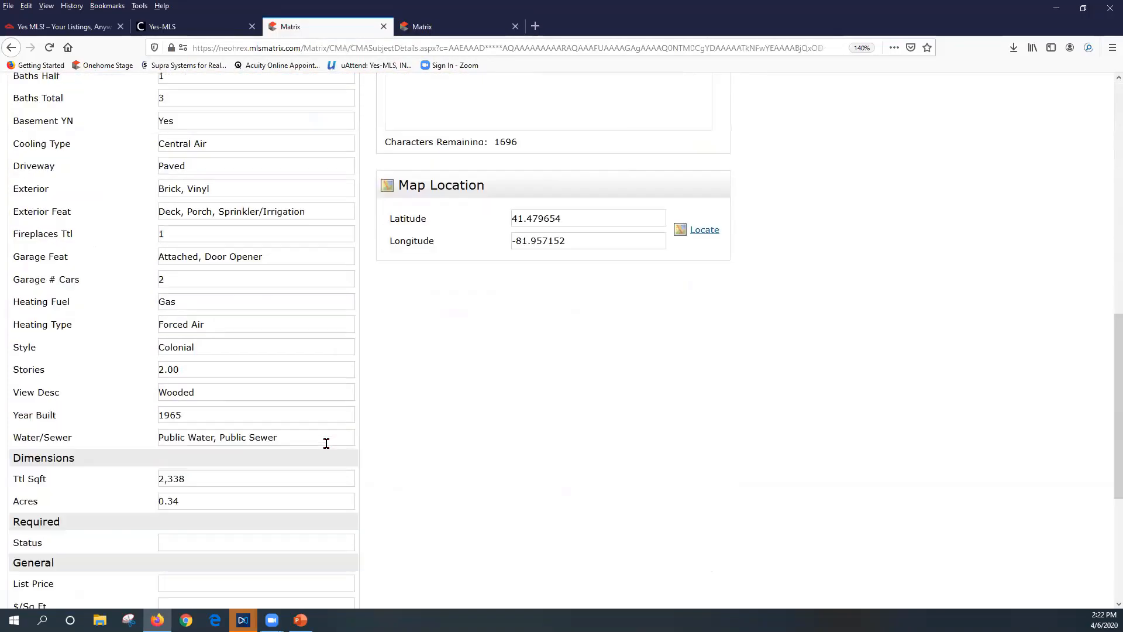
drag(210, 517, 163, 514)
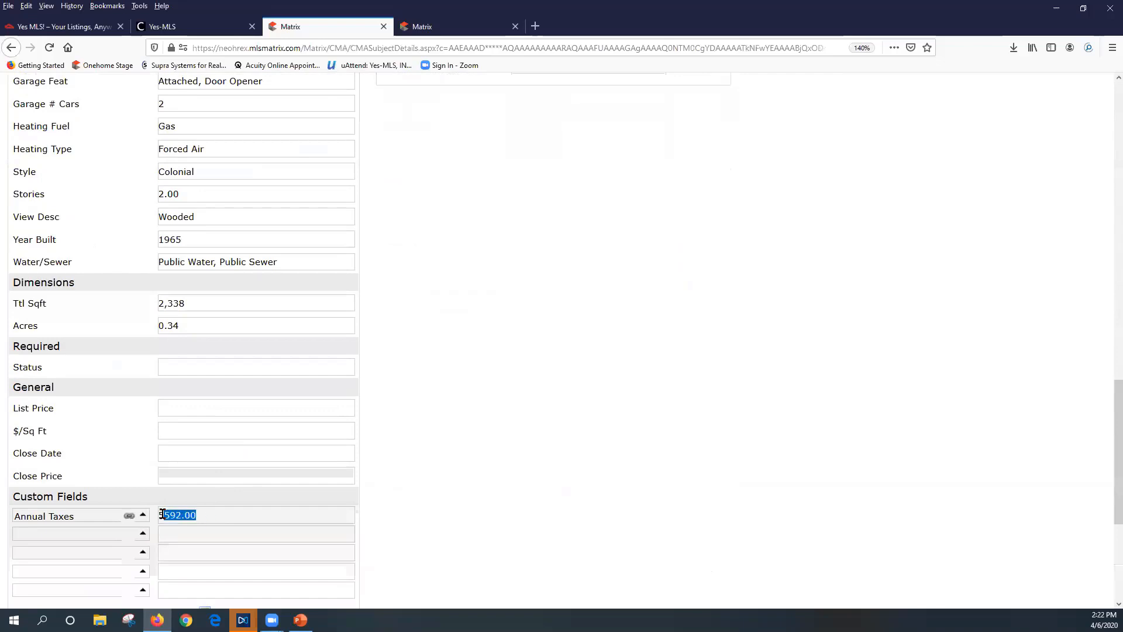
key(BackSpace)
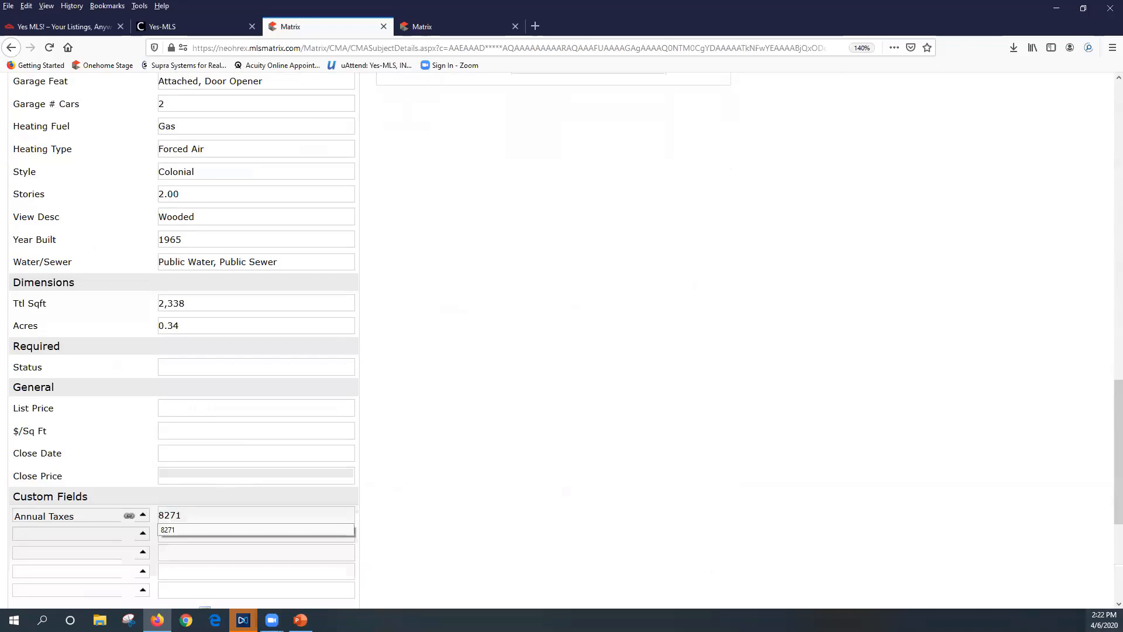
key(Left)
key(Left)
key(Left)
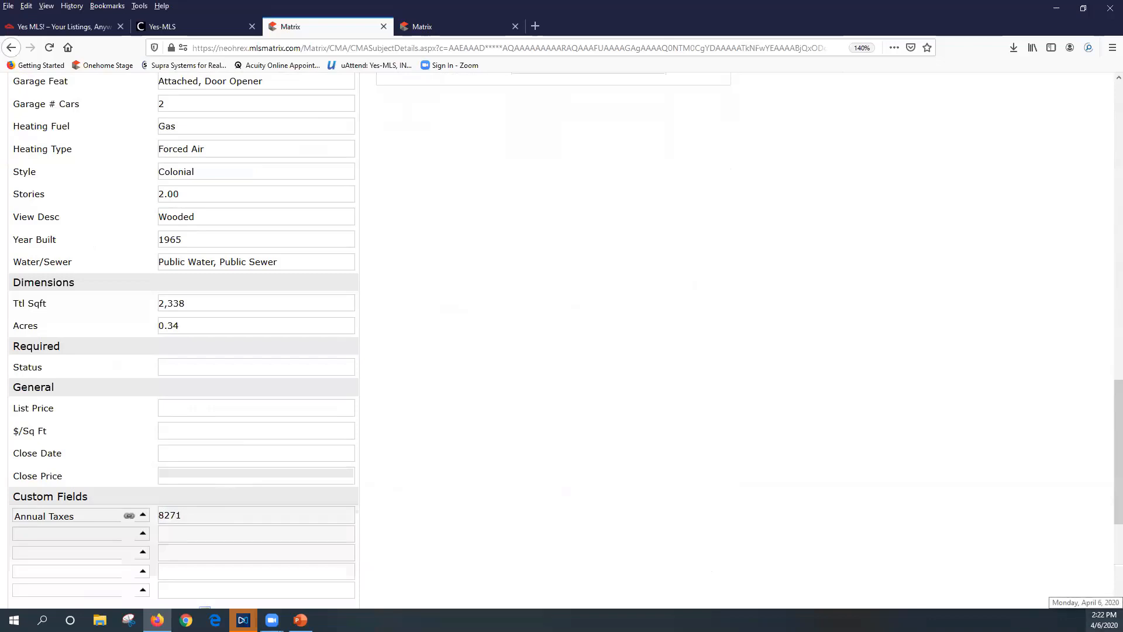
text($8,)
scroll(755, 496, up, 8)
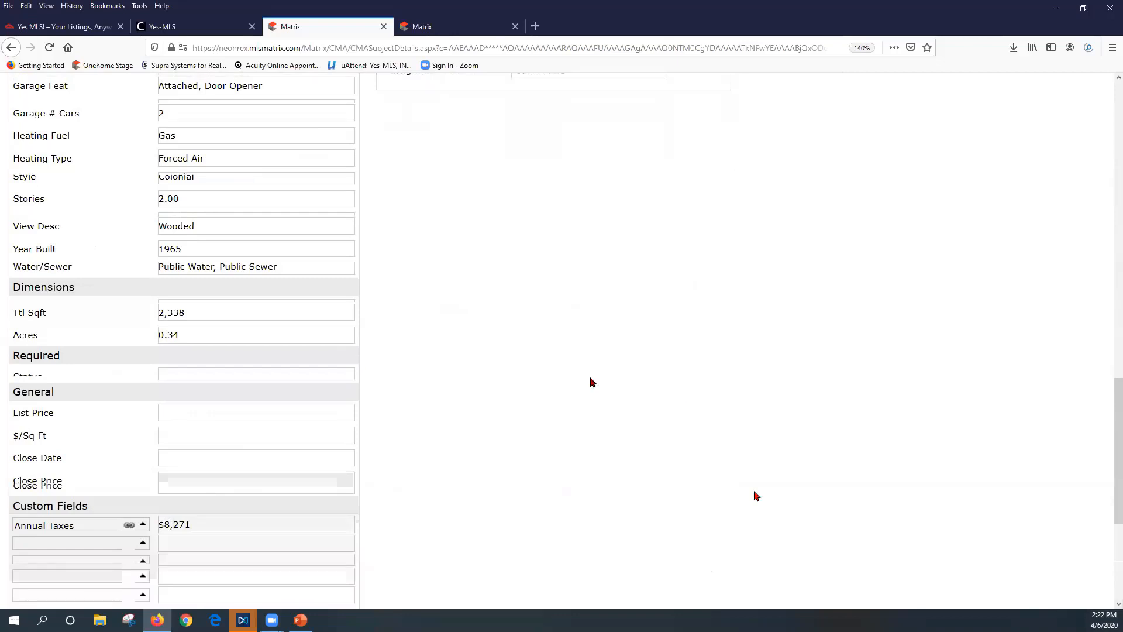
scroll(755, 496, up, 6)
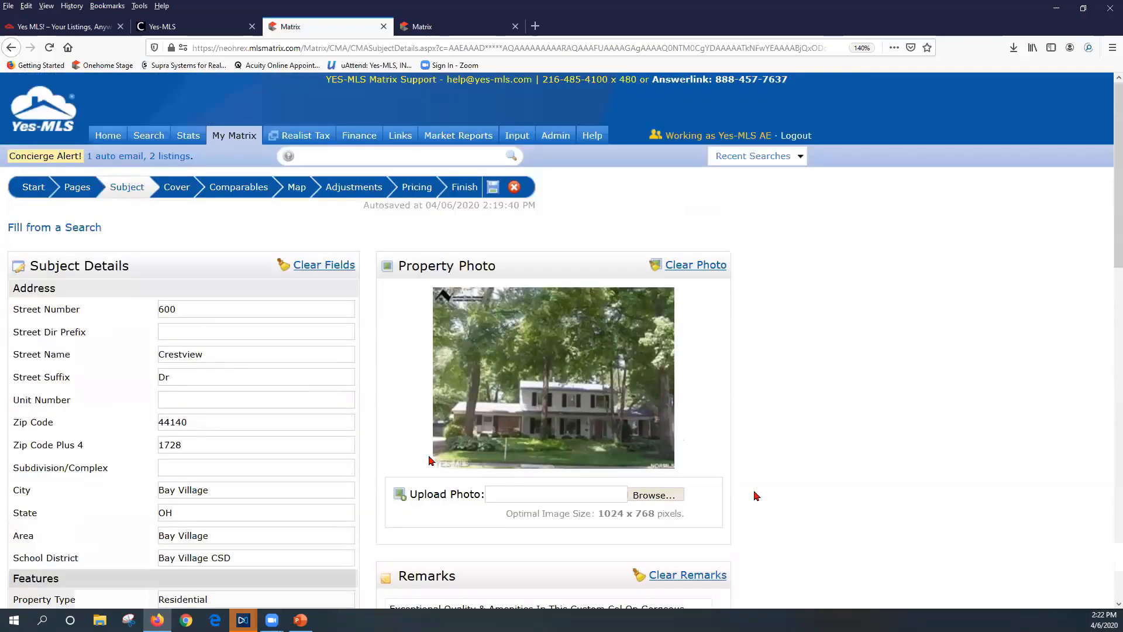
Open Matrix Home in a third tab, then return to the CMA Subject Details page
right_click(105, 131)
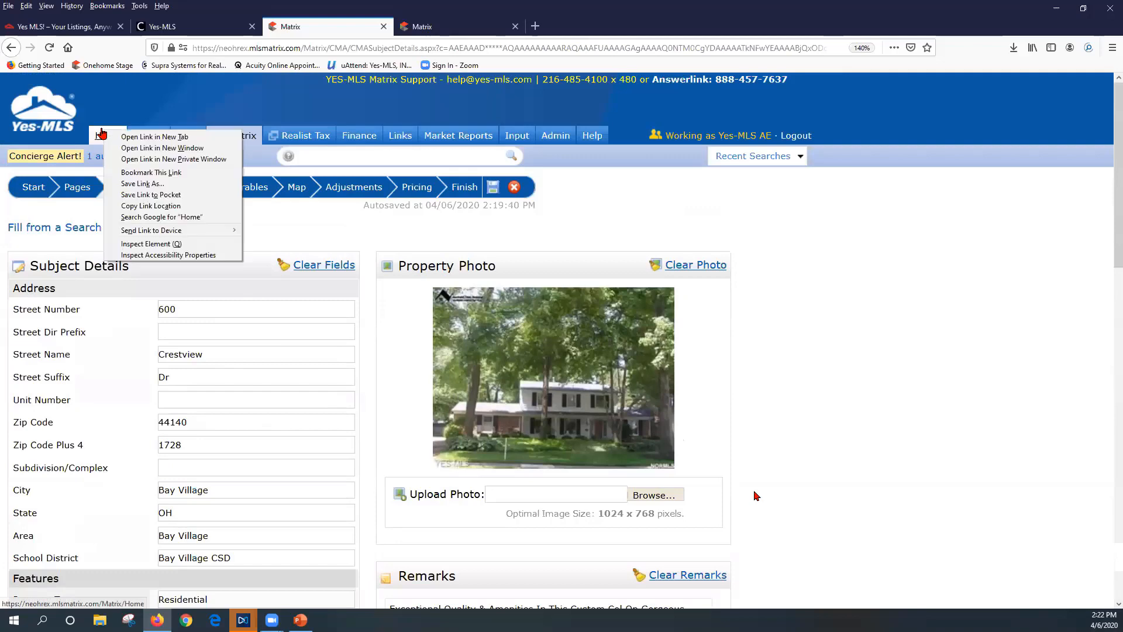
click(133, 138)
click(497, 27)
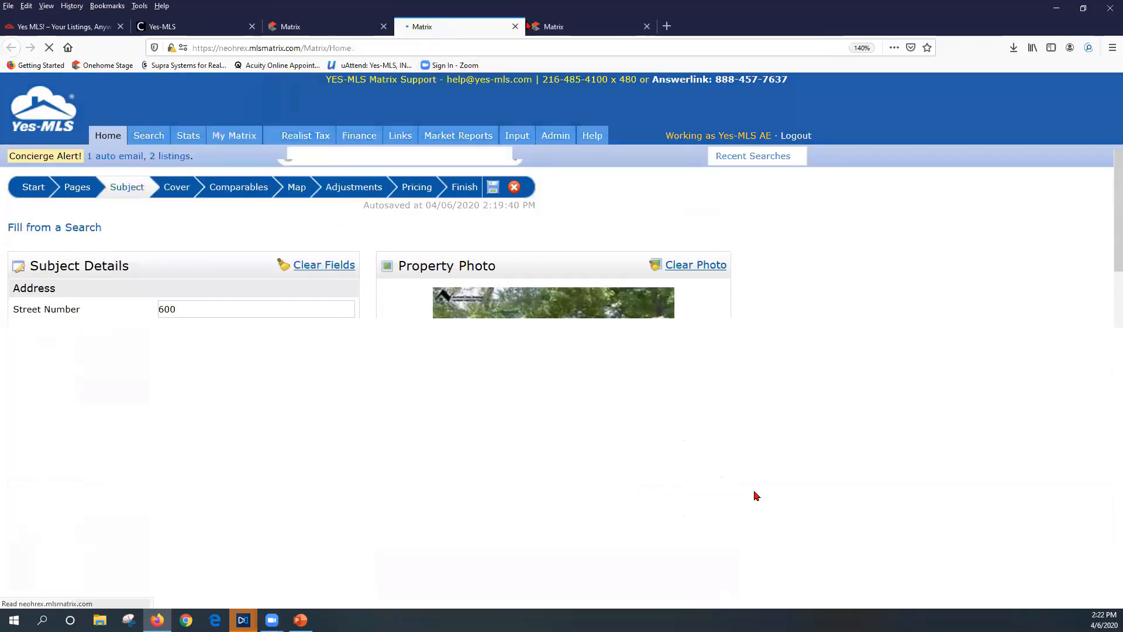
click(585, 27)
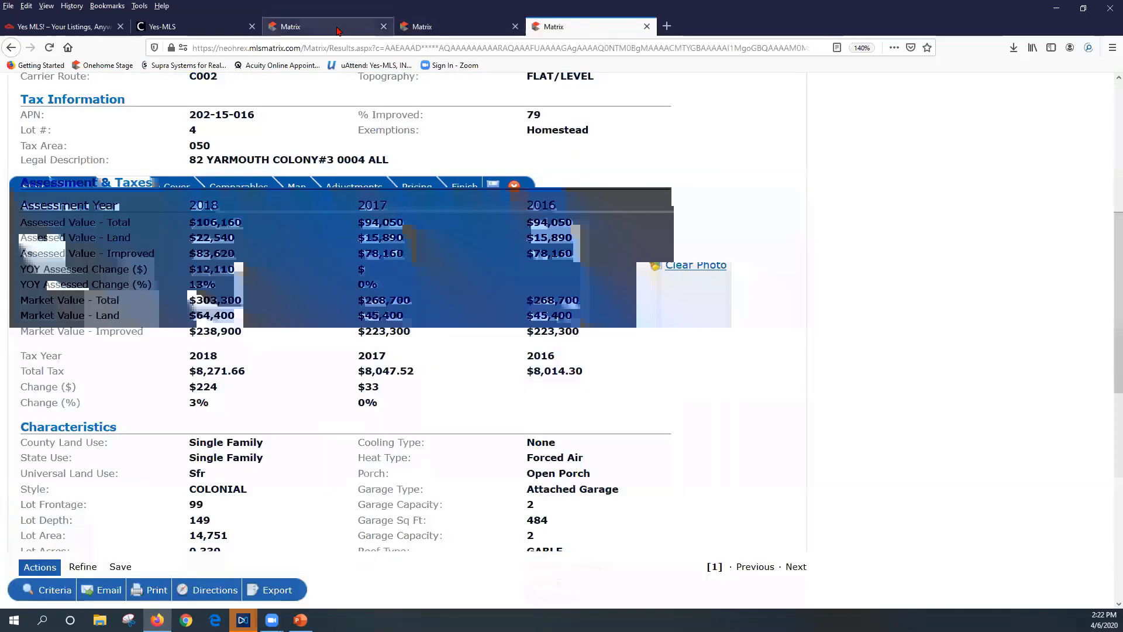
click(337, 31)
click(472, 25)
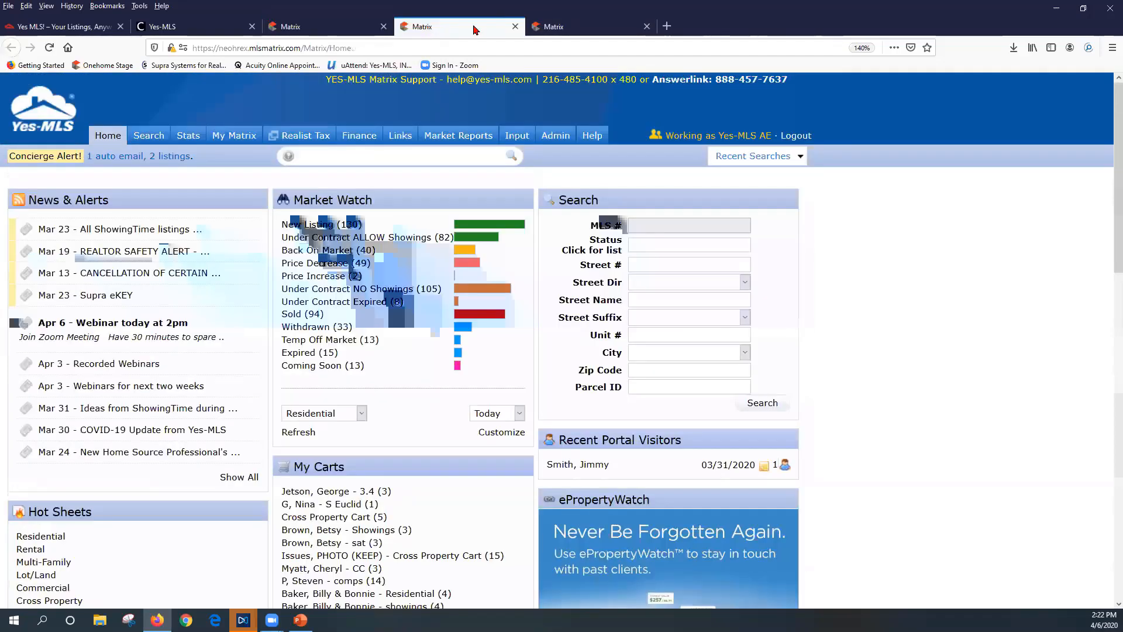
click(581, 29)
click(327, 26)
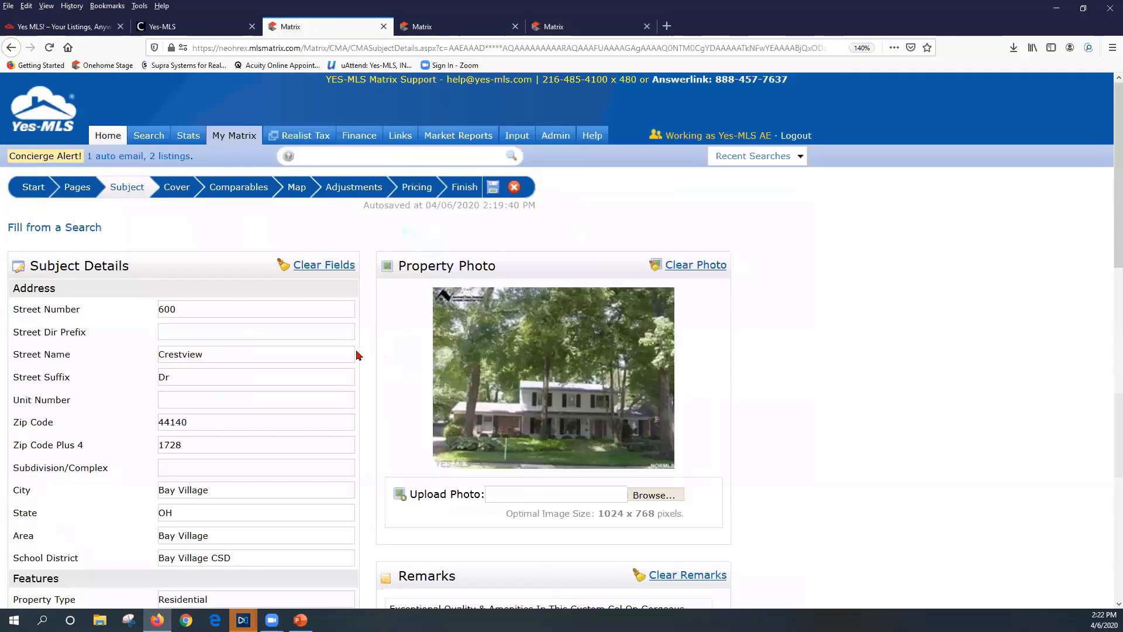
scroll(366, 358, down, 10)
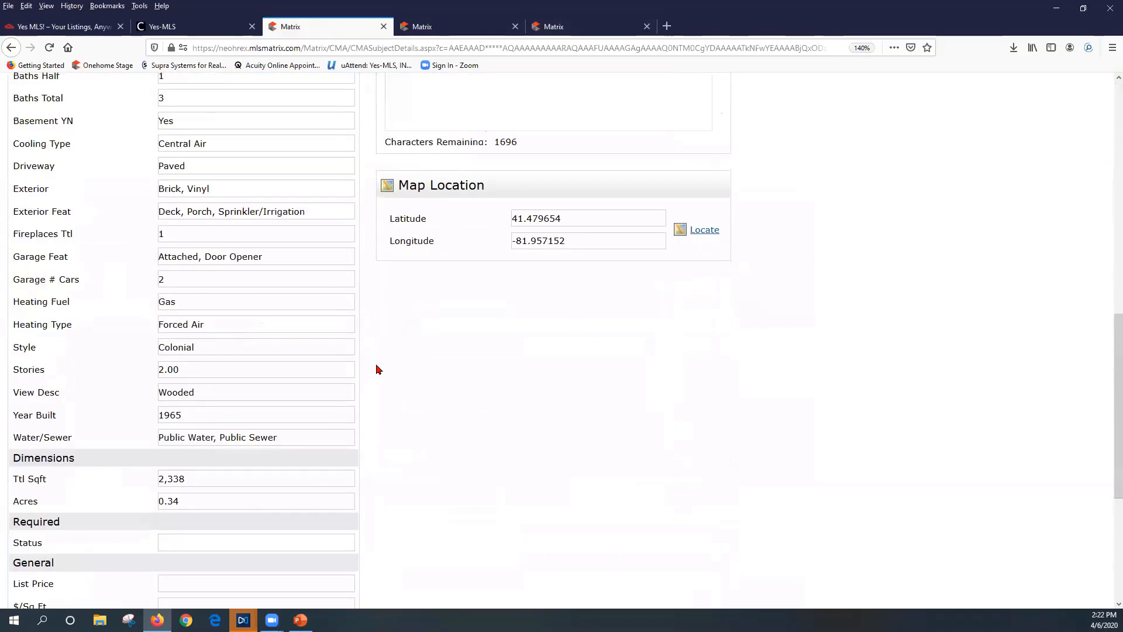
scroll(377, 369, down, 5)
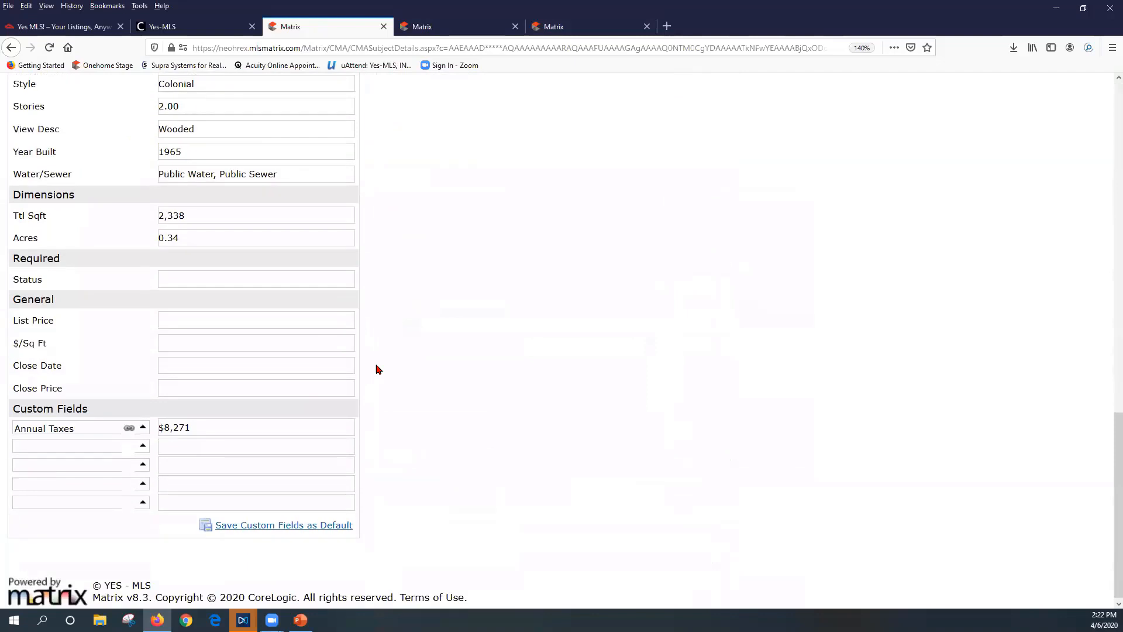
Add a second custom field labelled Condition with the value Updated/New Flooring
click(82, 448)
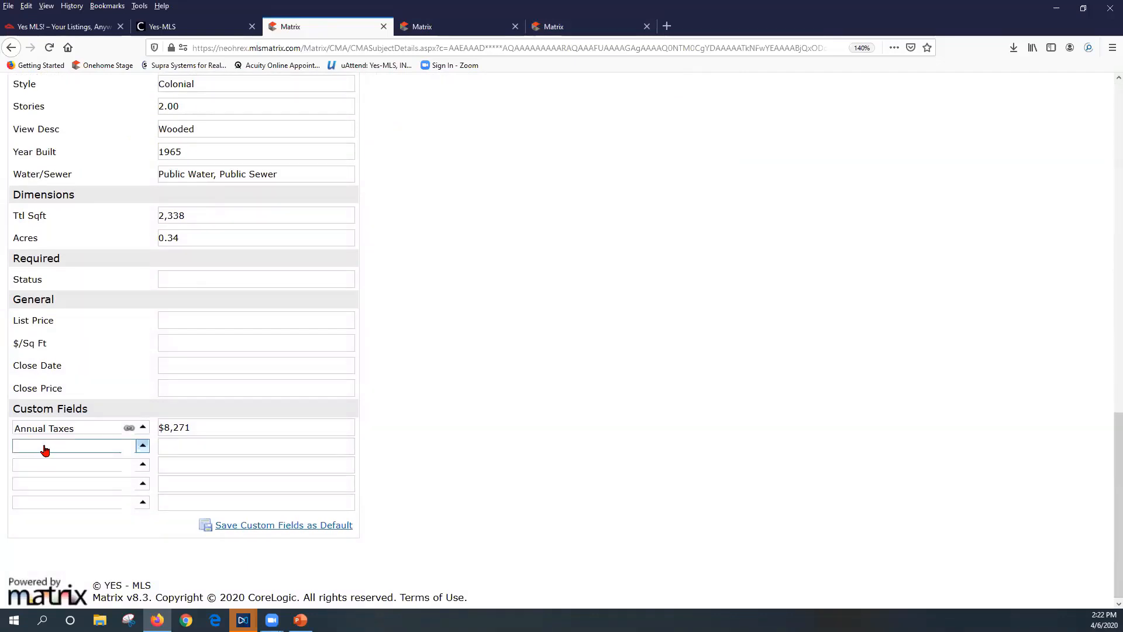
click(67, 451)
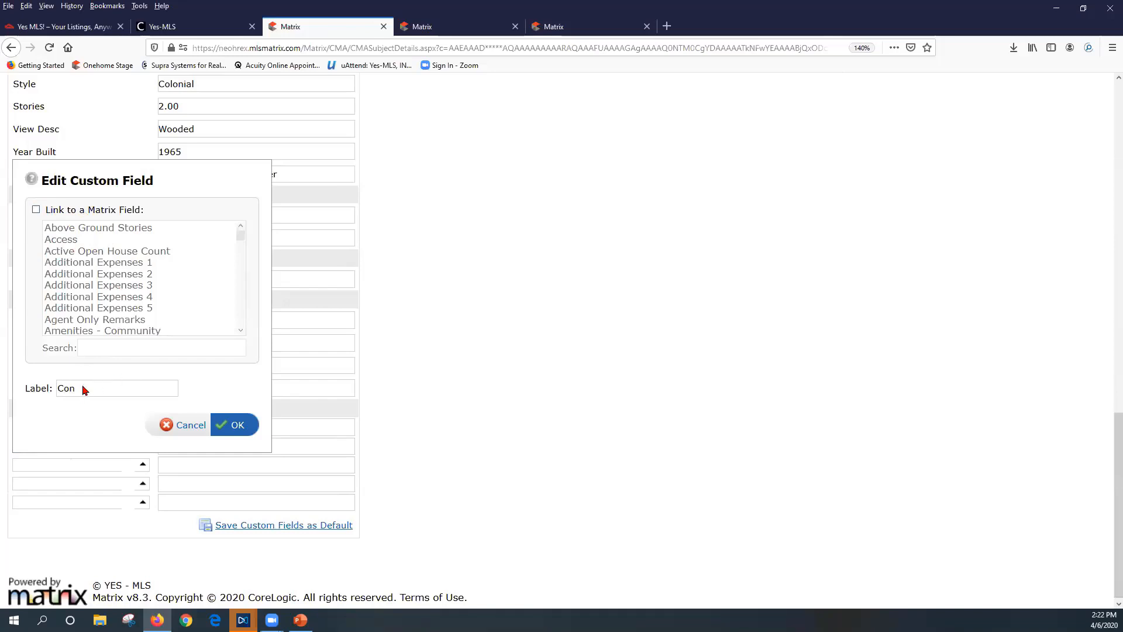
text(i)
text(dition)
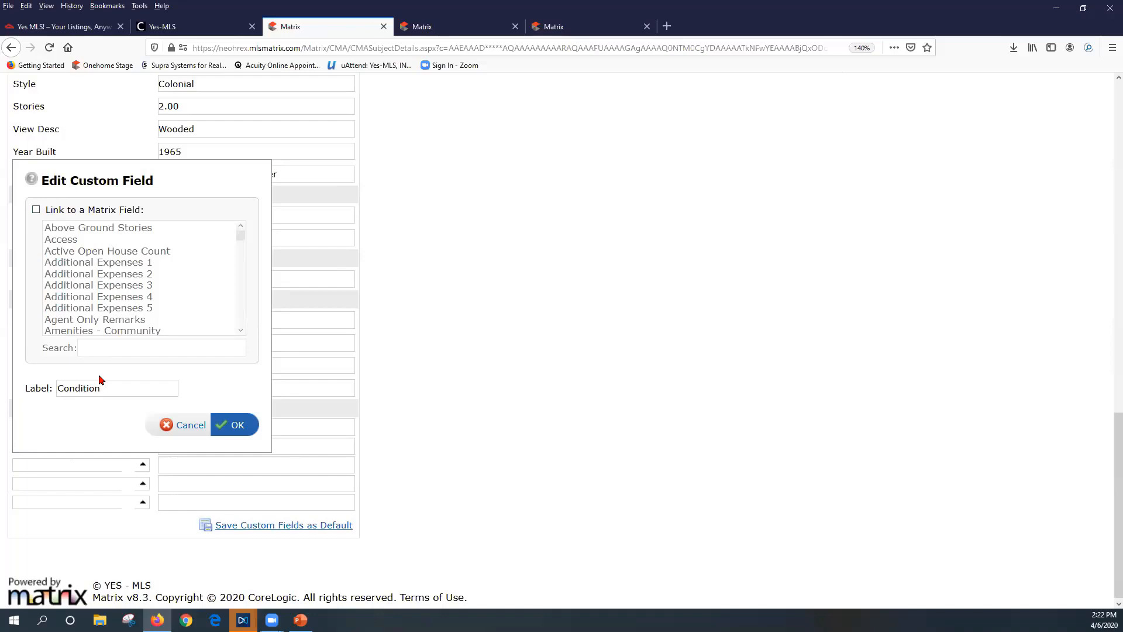
click(237, 427)
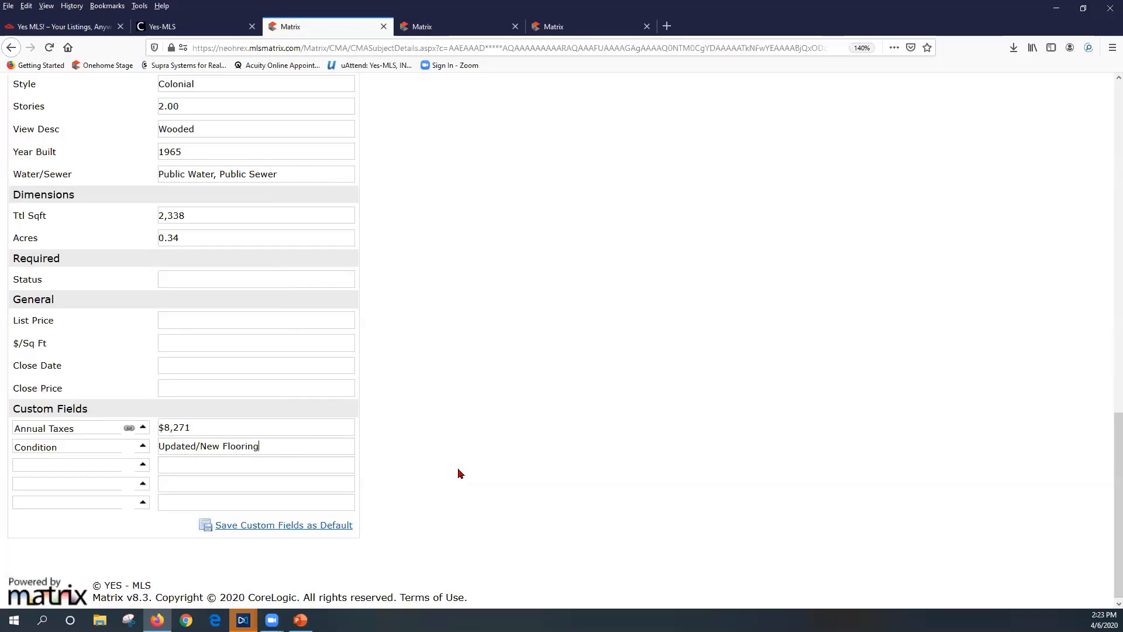
scroll(457, 468, up, 10)
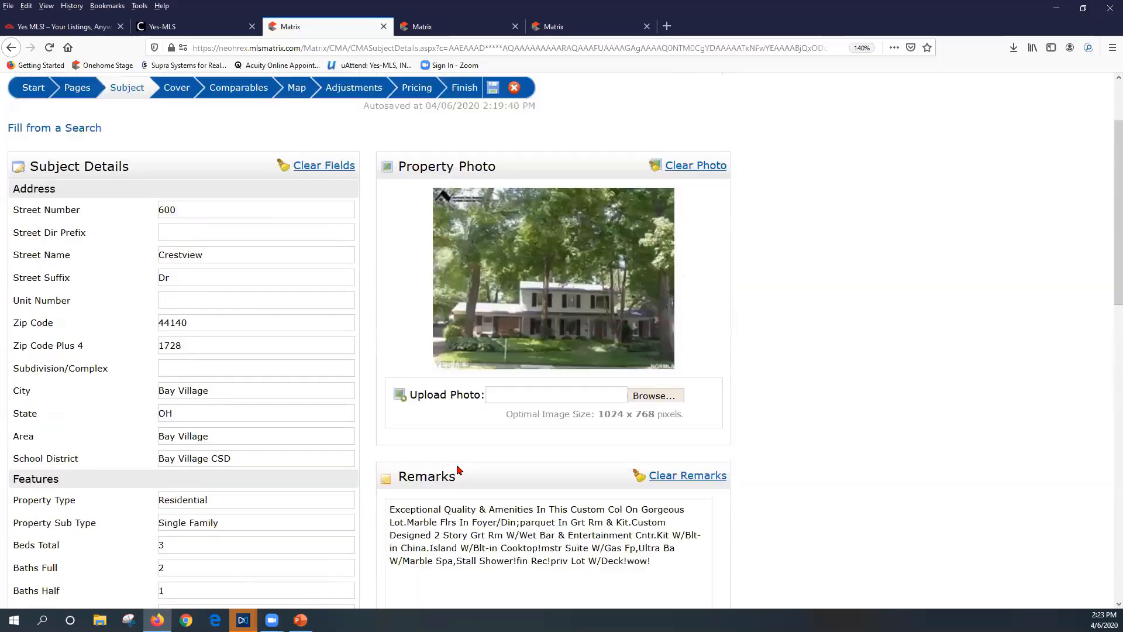
scroll(456, 464, up, 2)
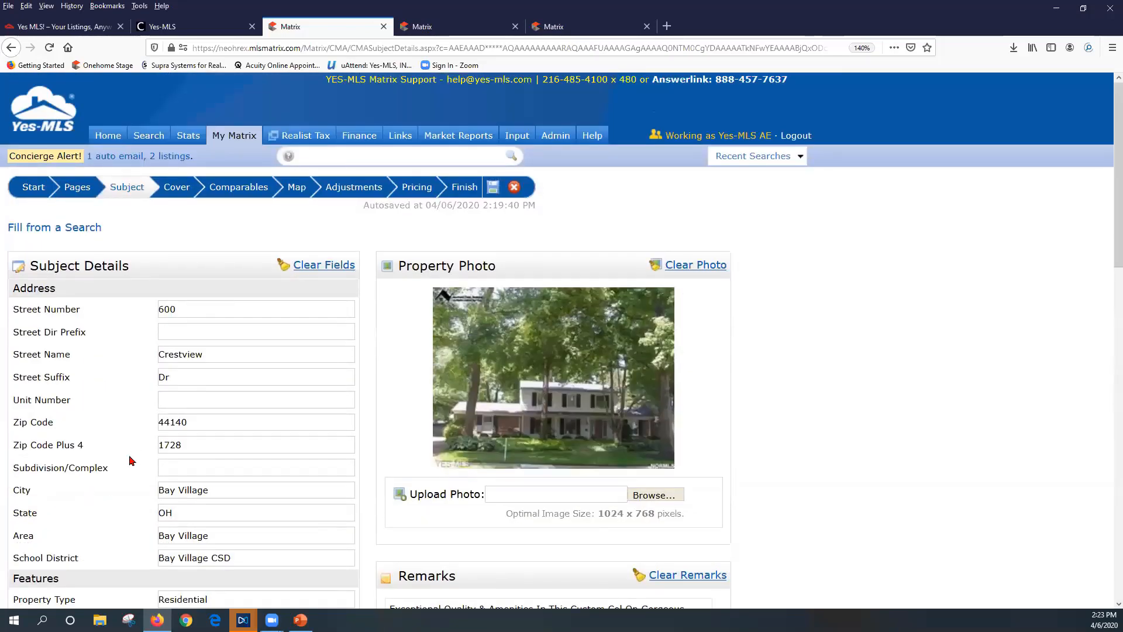
click(177, 190)
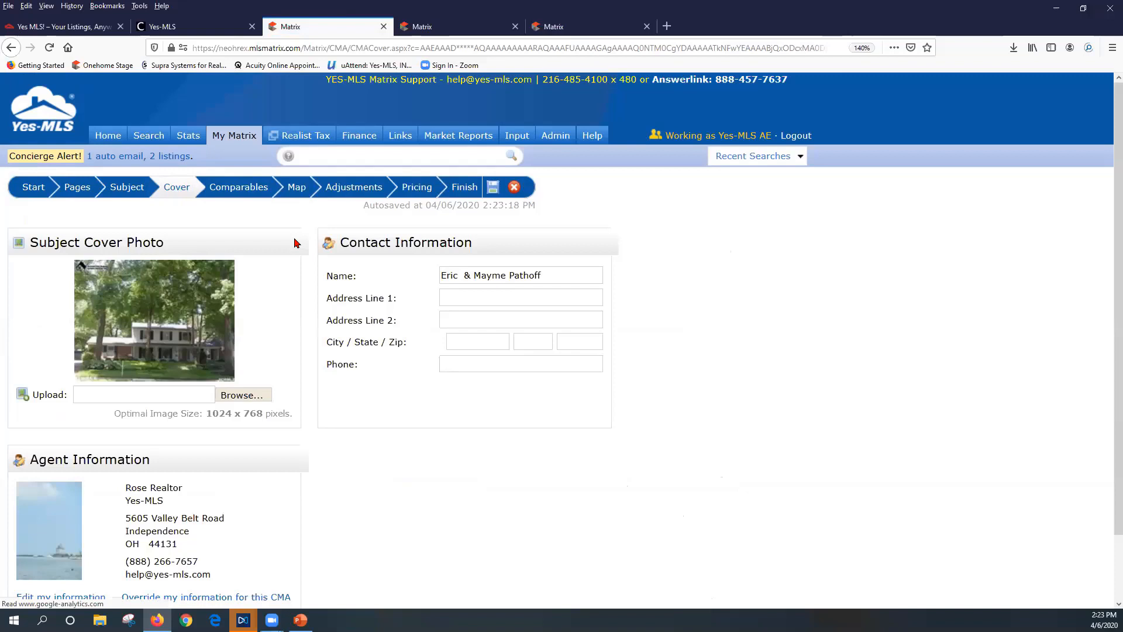
scroll(248, 494, down, 2)
scroll(237, 503, up, 2)
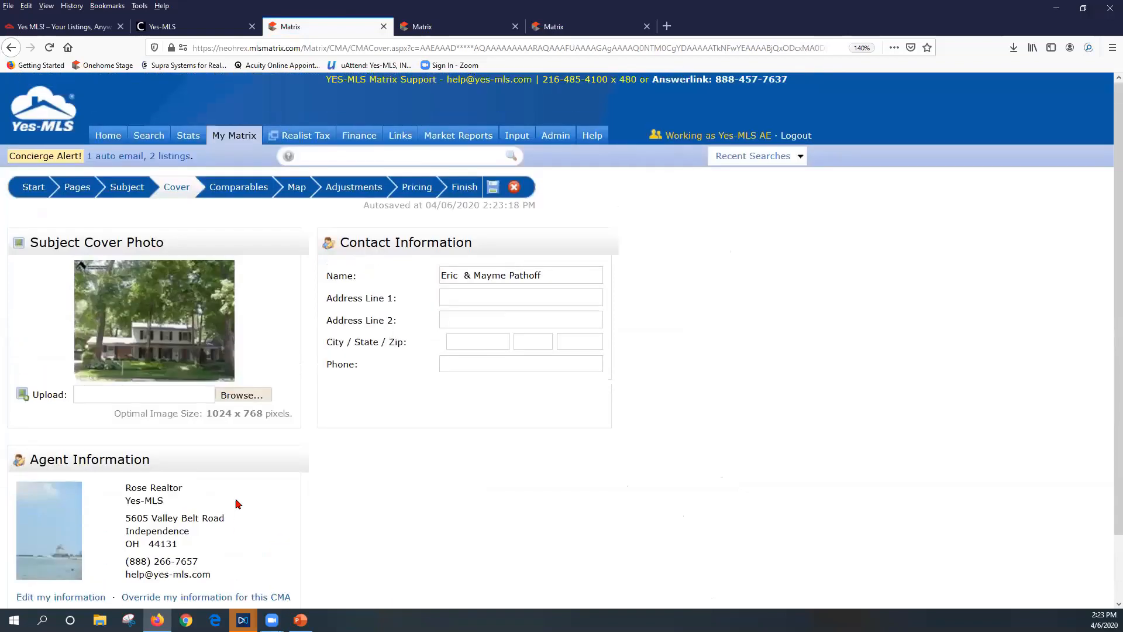
click(493, 299)
text(600)
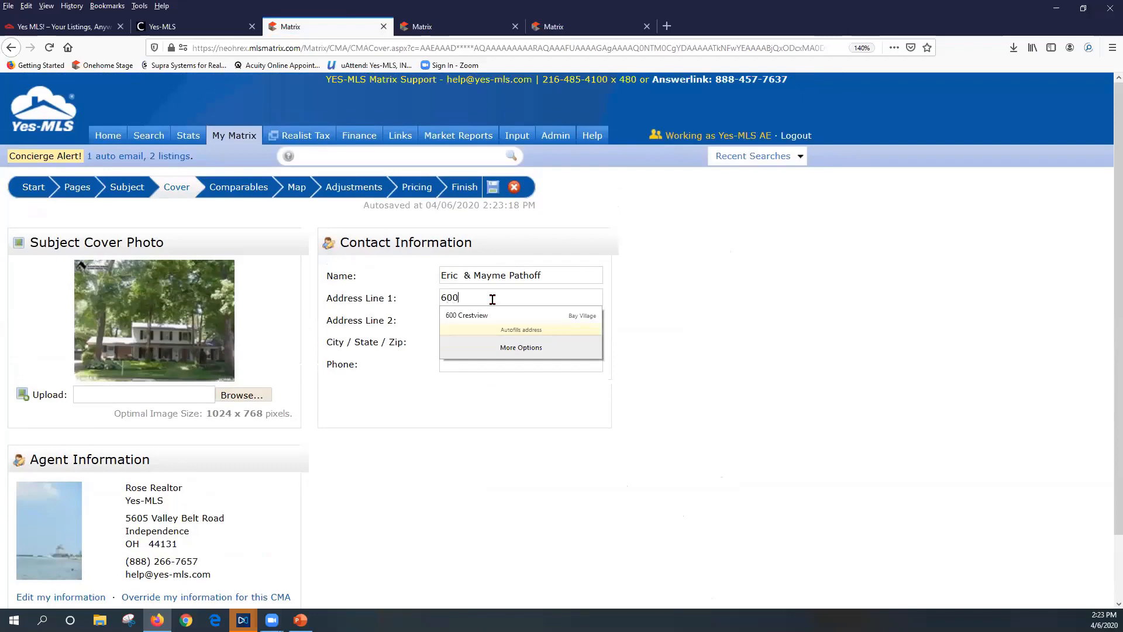
key(Down)
key(Return)
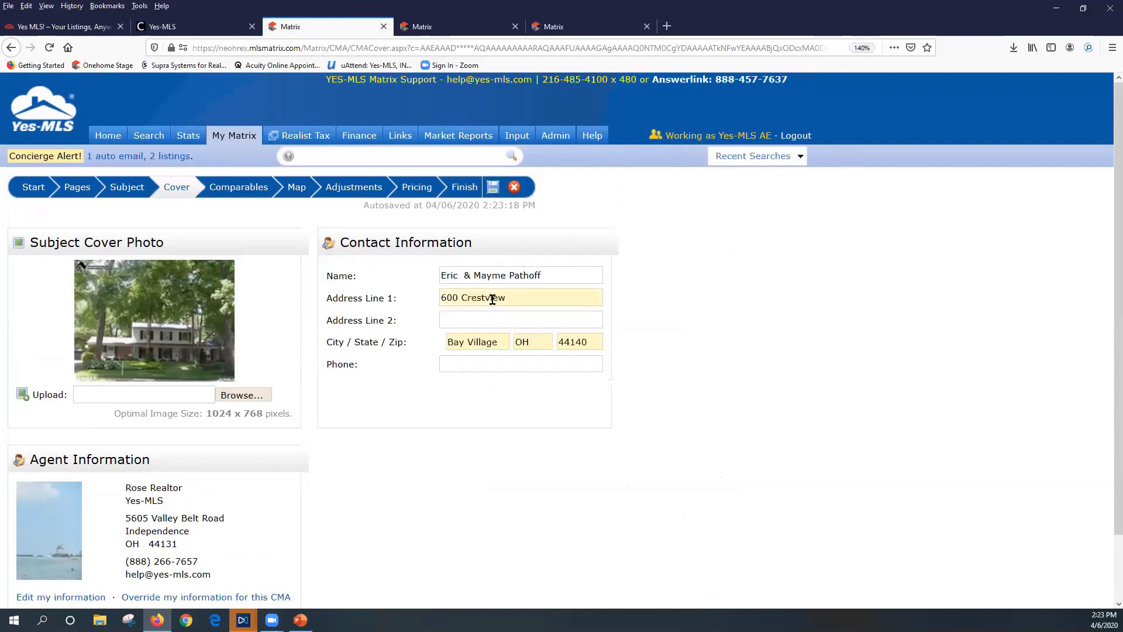
scroll(422, 556, down, 2)
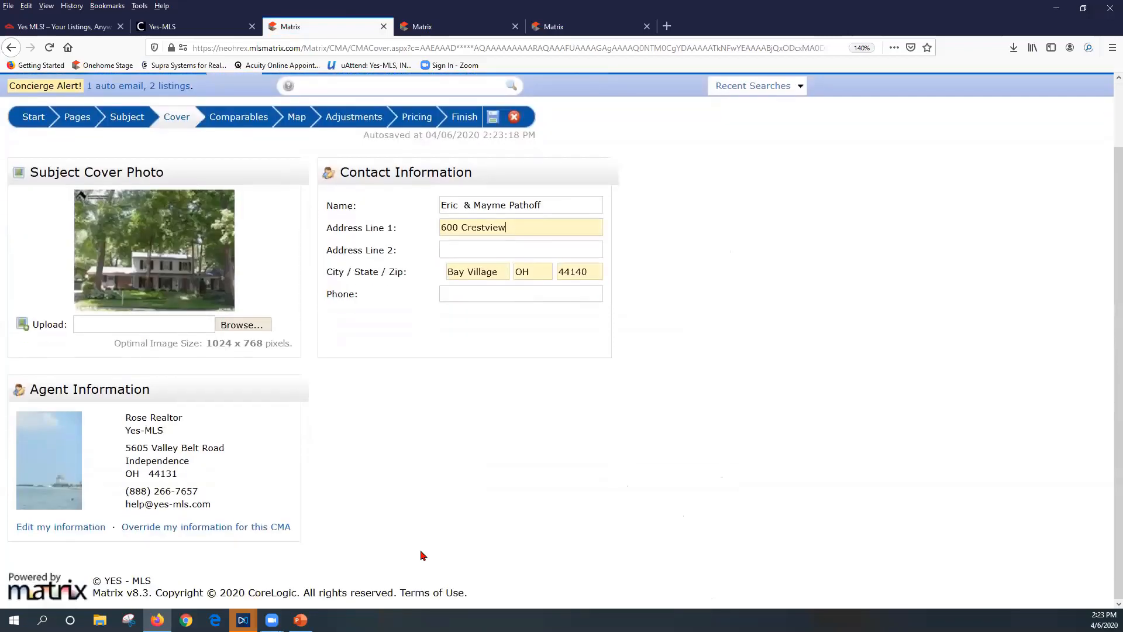
scroll(281, 308, up, 2)
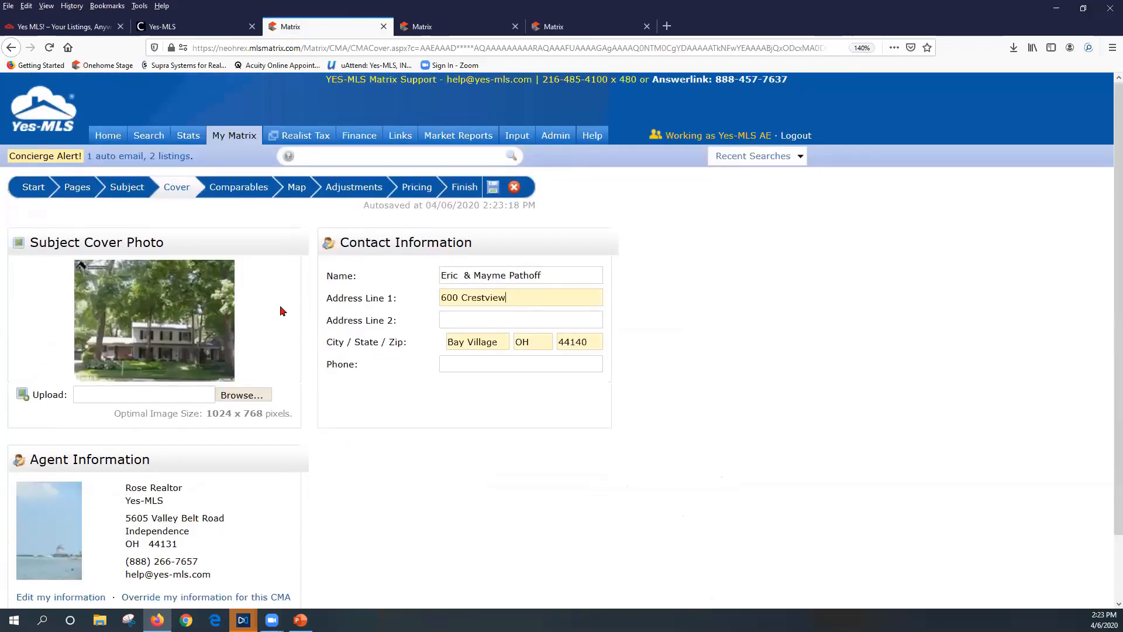
click(244, 188)
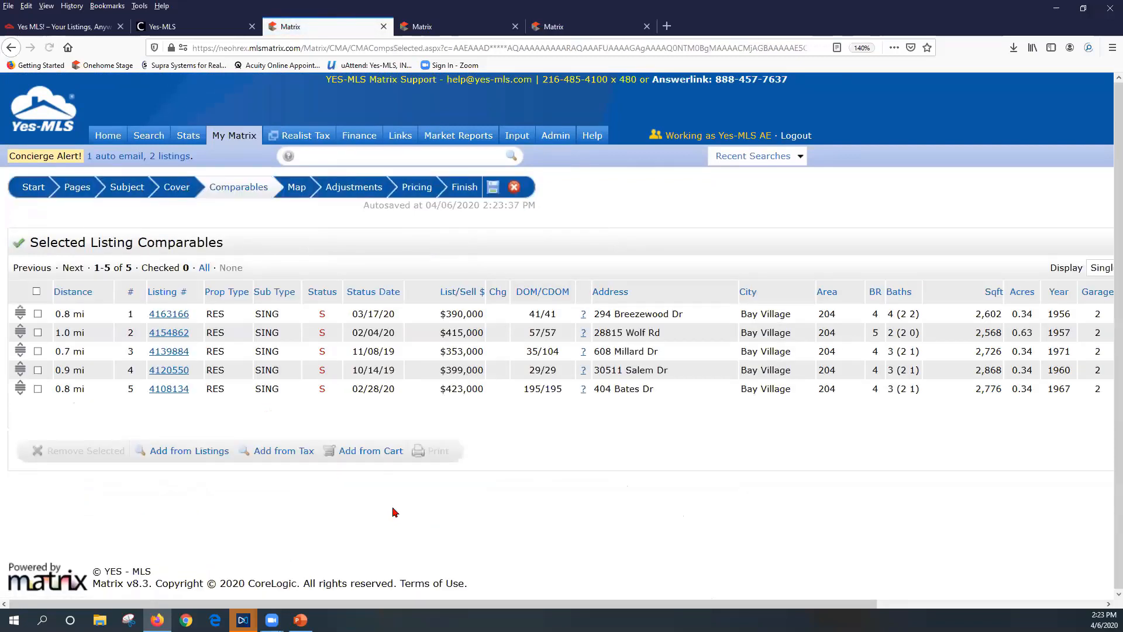
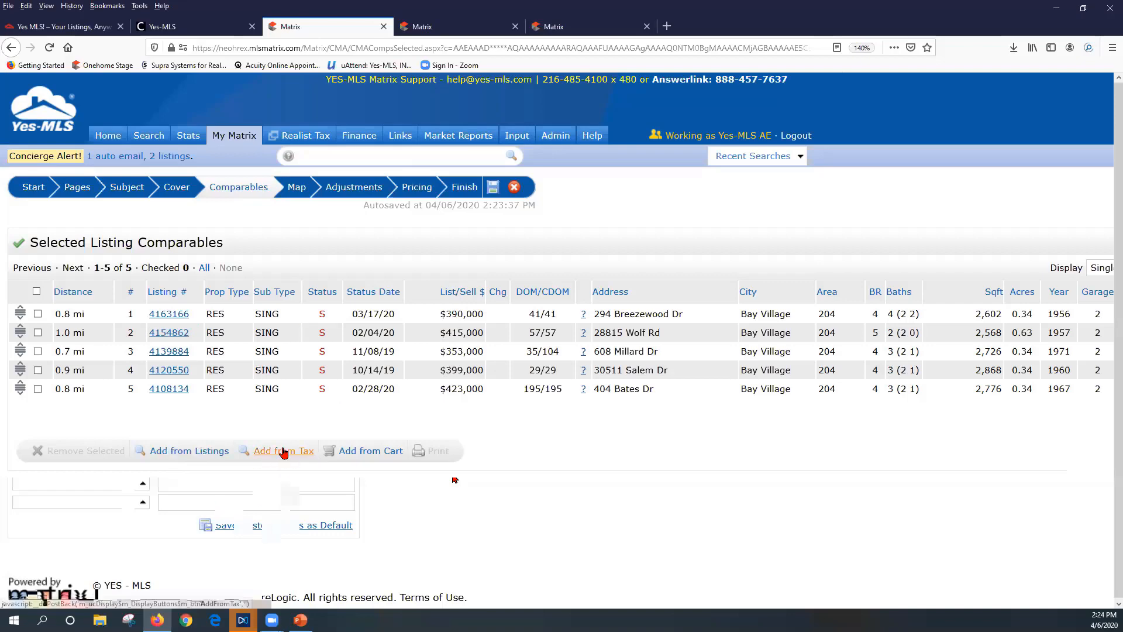
click(283, 450)
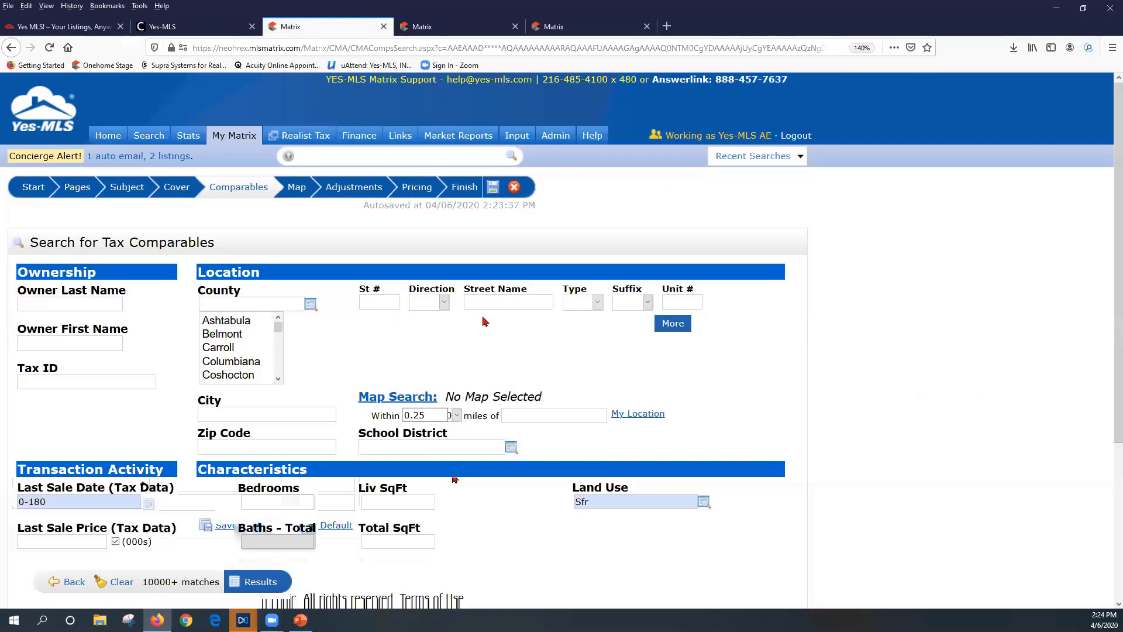
scroll(490, 373, down, 3)
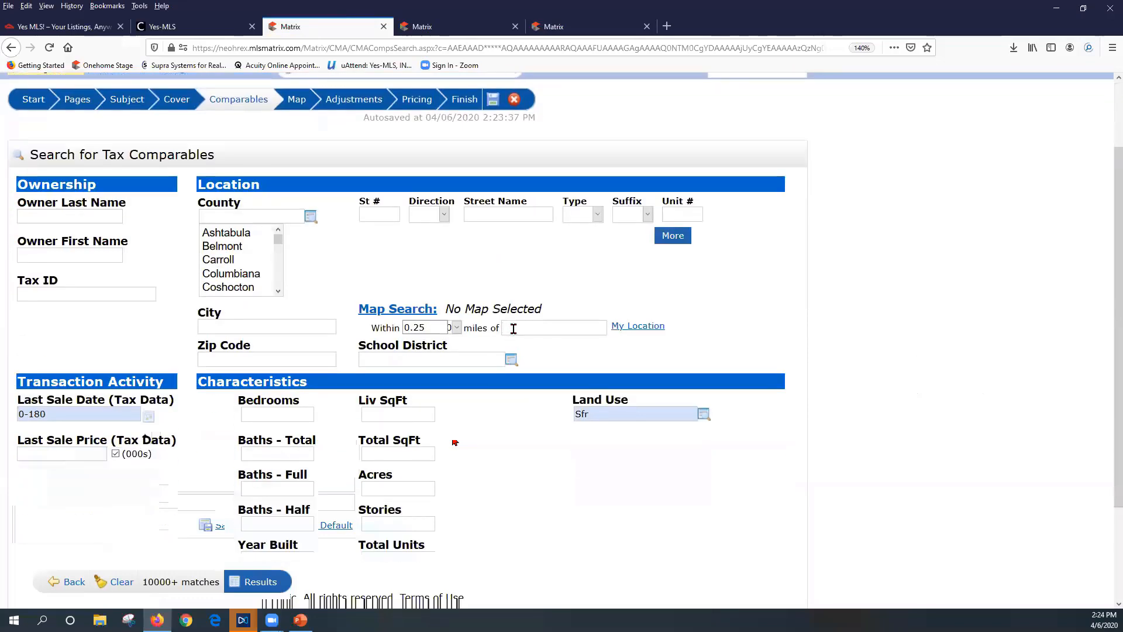
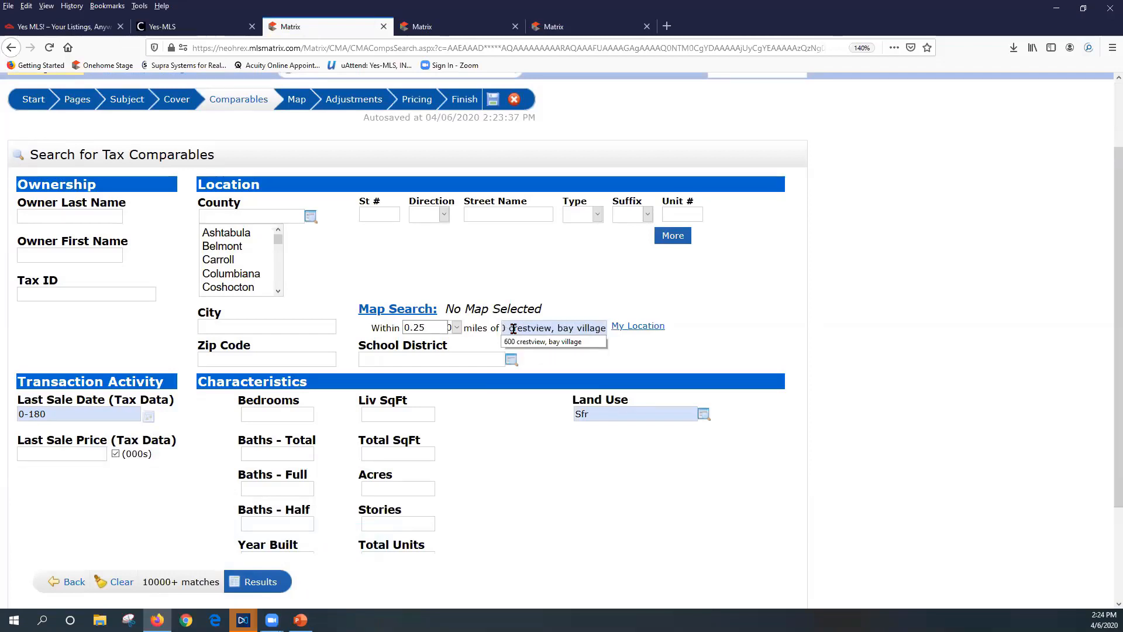
click(603, 275)
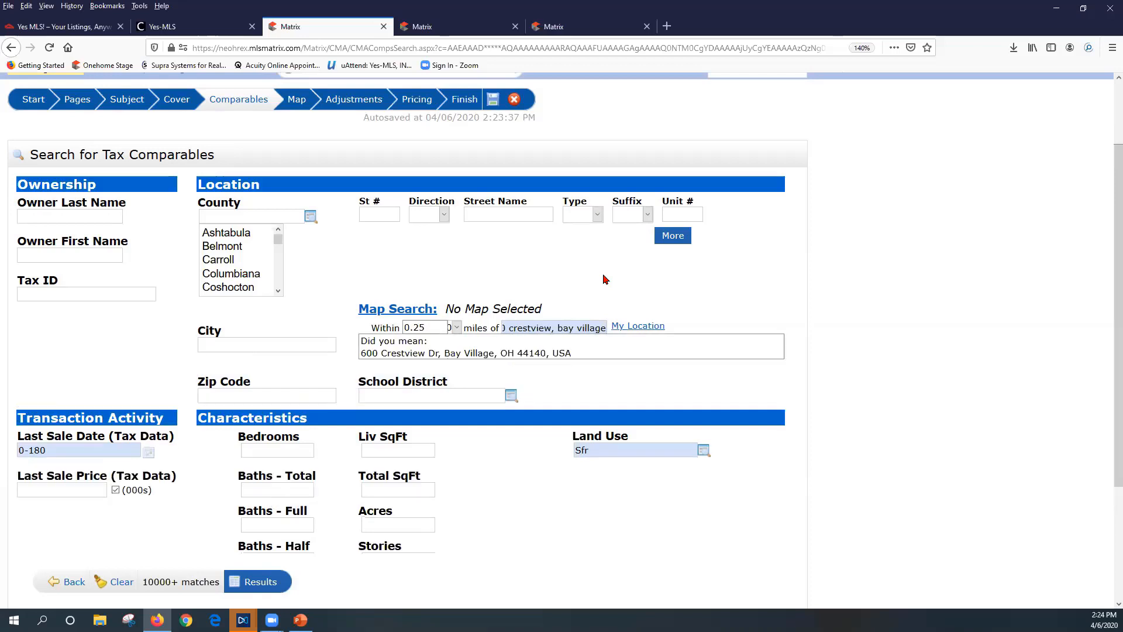
click(392, 354)
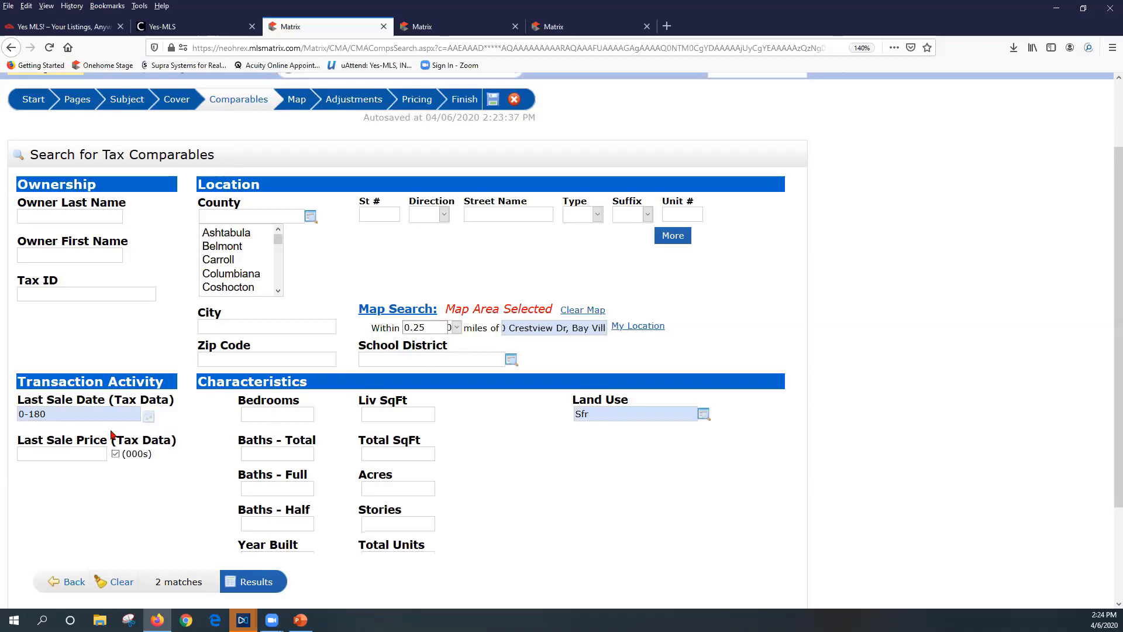
Widen the tax comparables search radius to 1 mile
drag(47, 416, 10, 419)
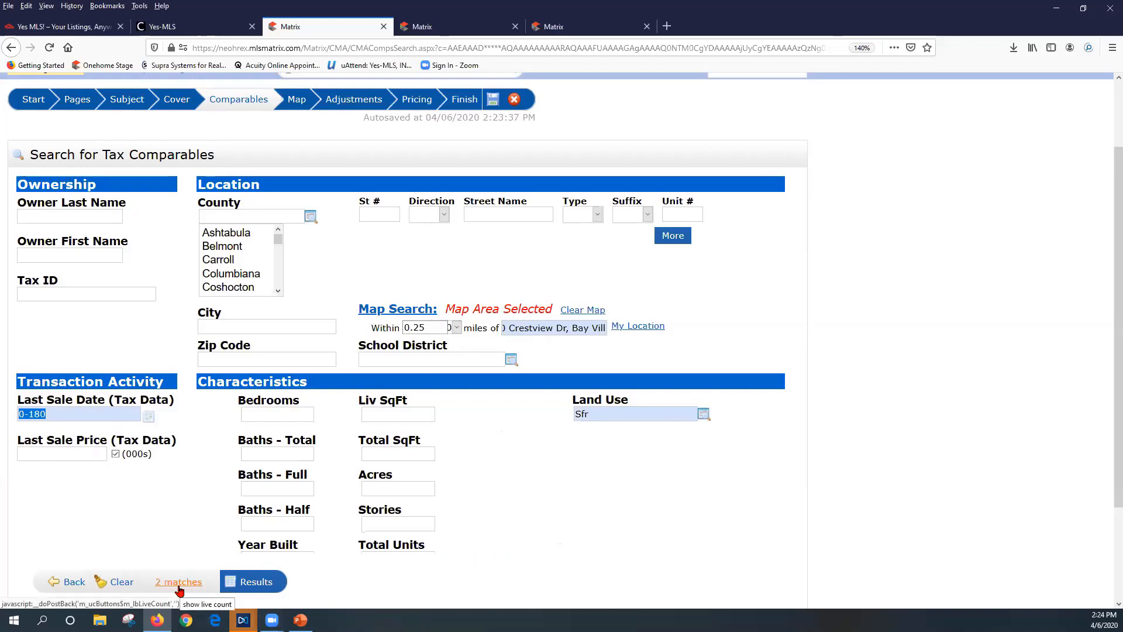
click(456, 327)
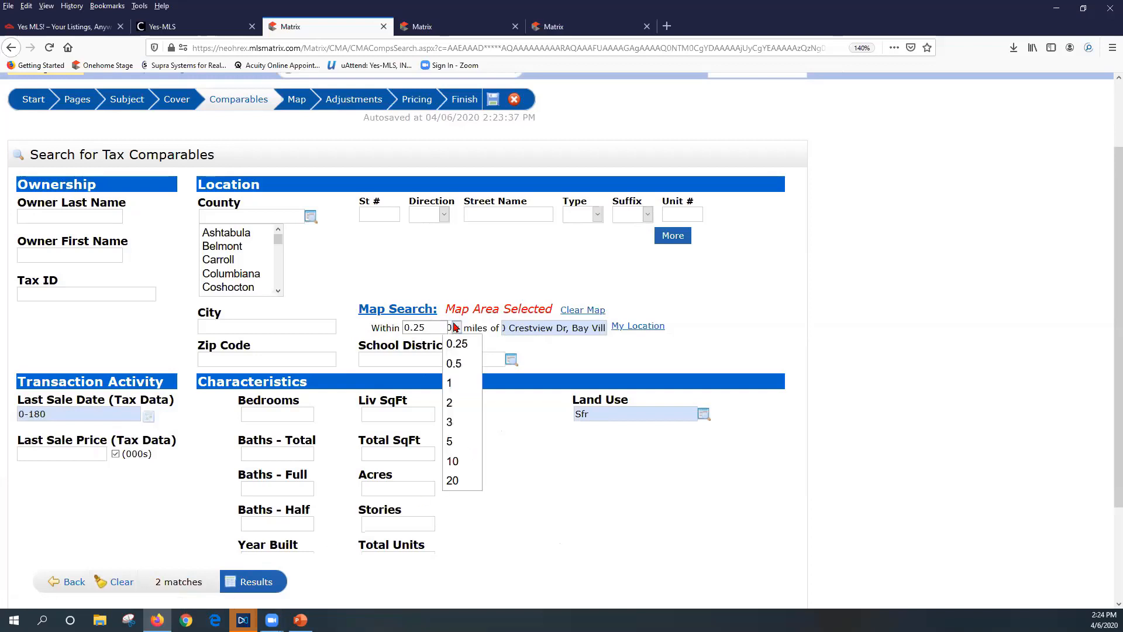
click(459, 381)
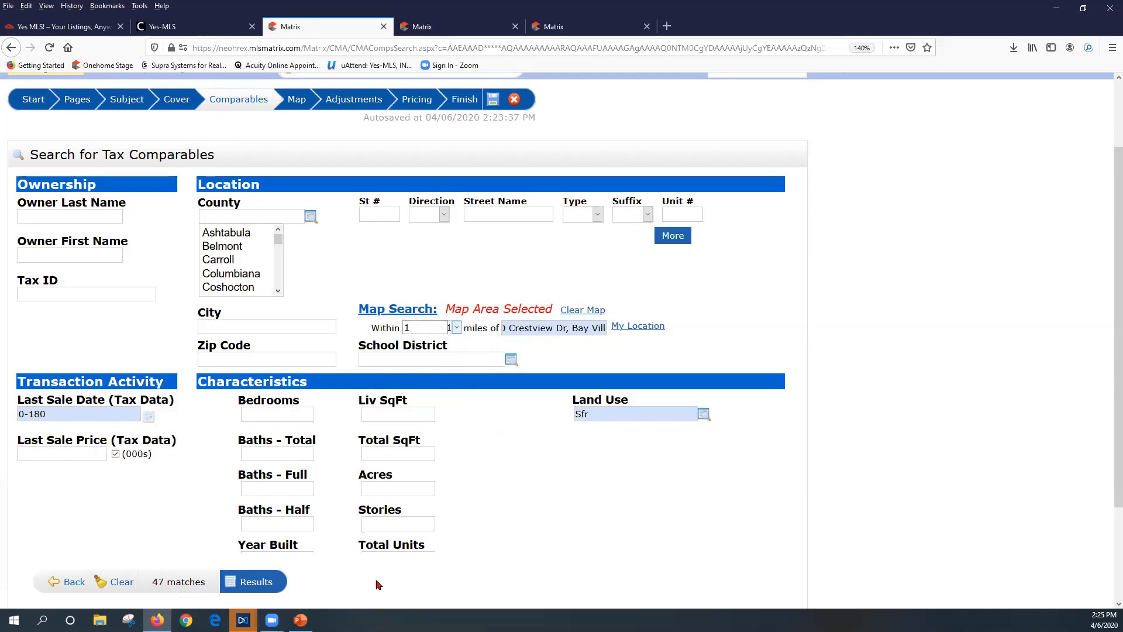
click(257, 582)
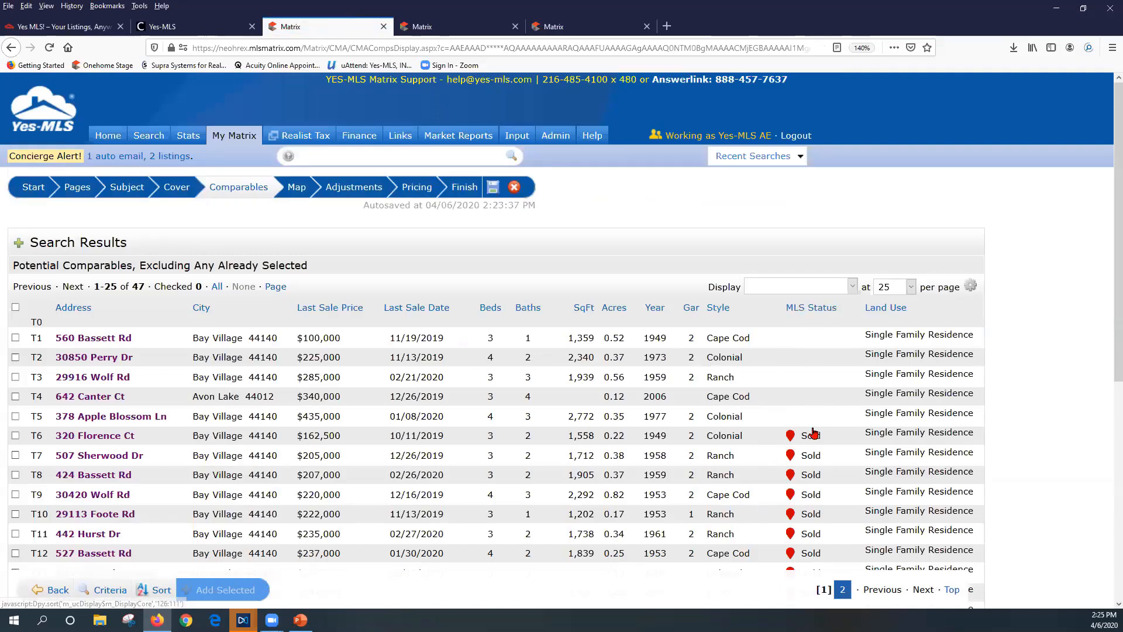
scroll(821, 456, down, 2)
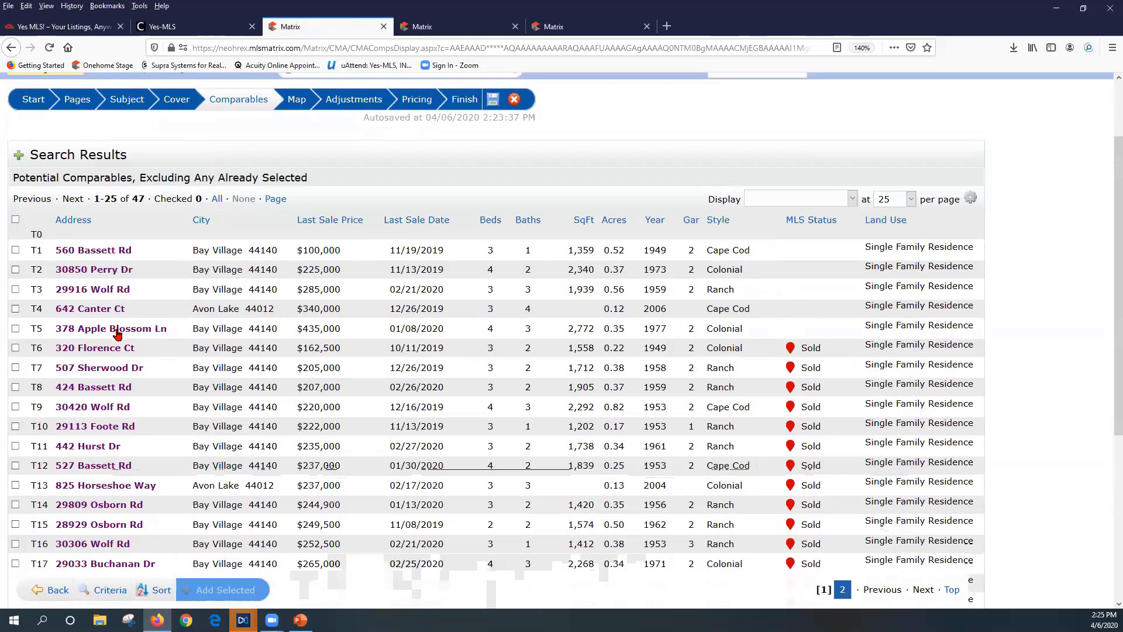
click(15, 328)
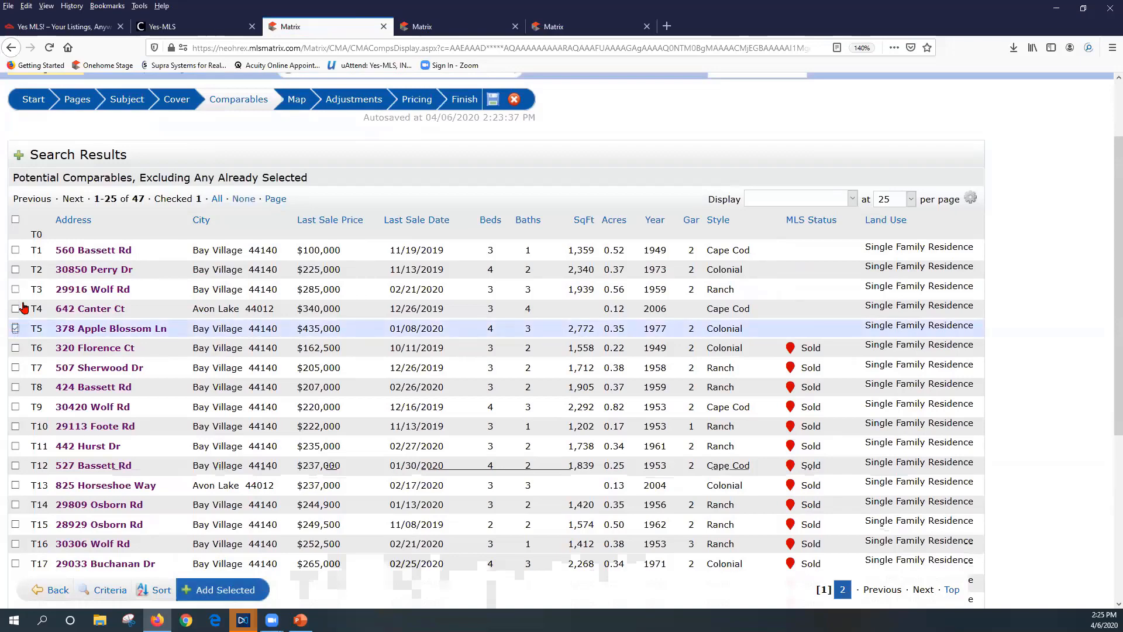
click(15, 269)
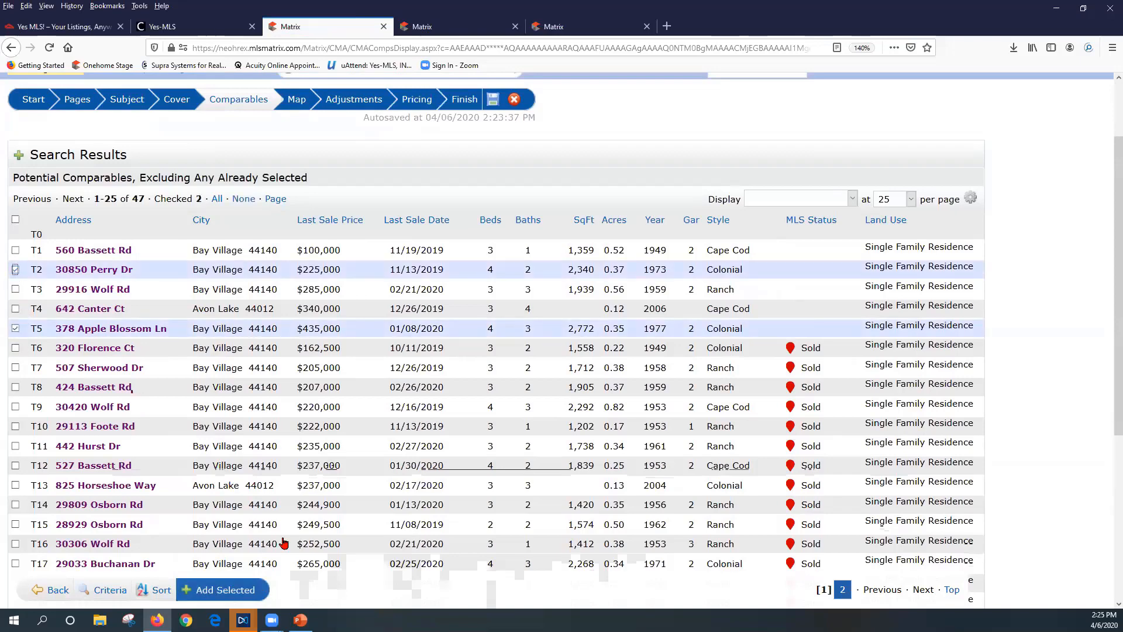
click(244, 592)
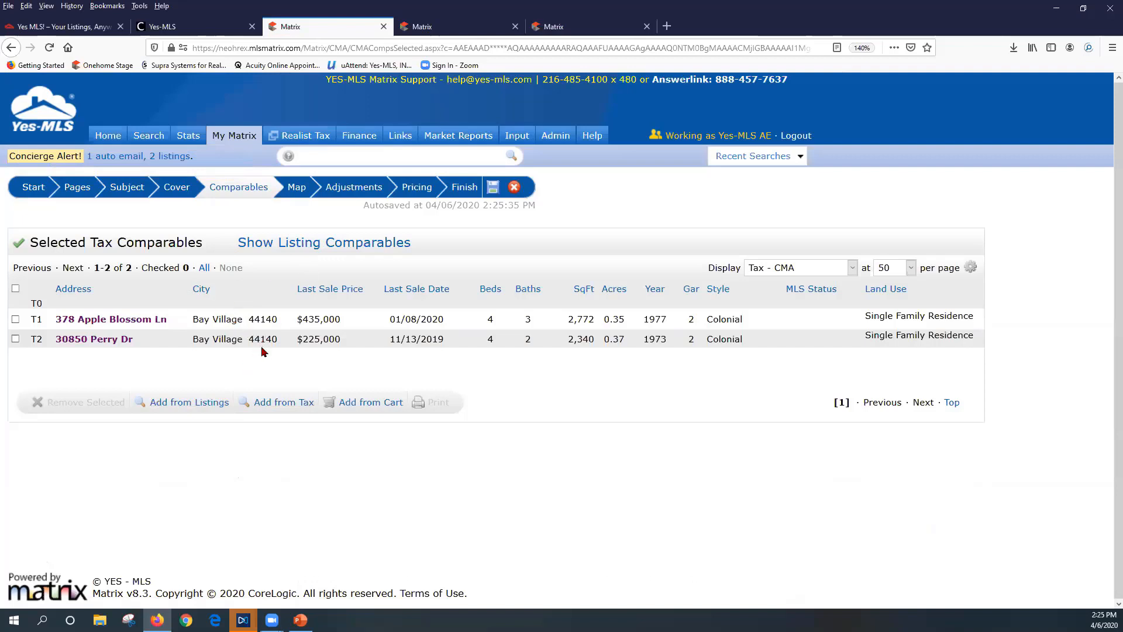
click(326, 244)
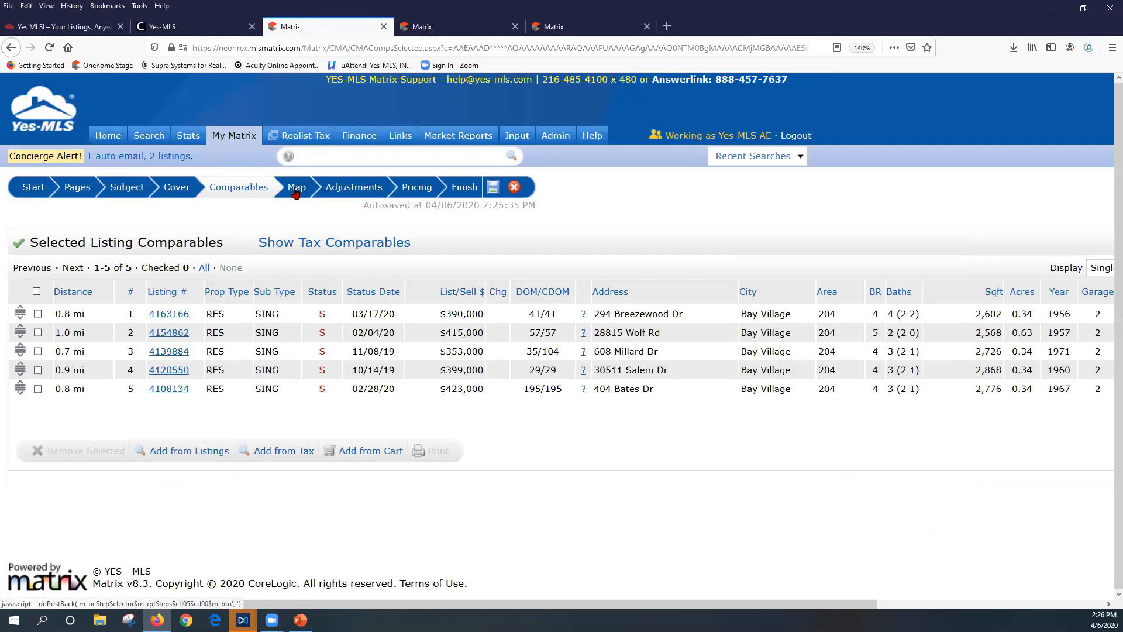
click(296, 190)
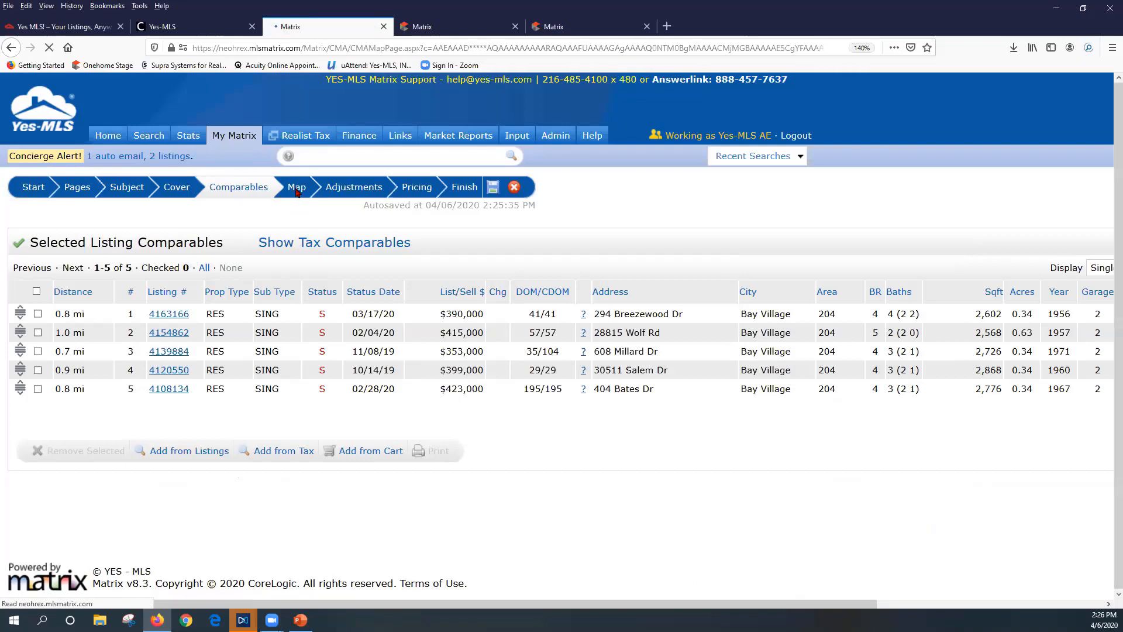
scroll(286, 517, down, 2)
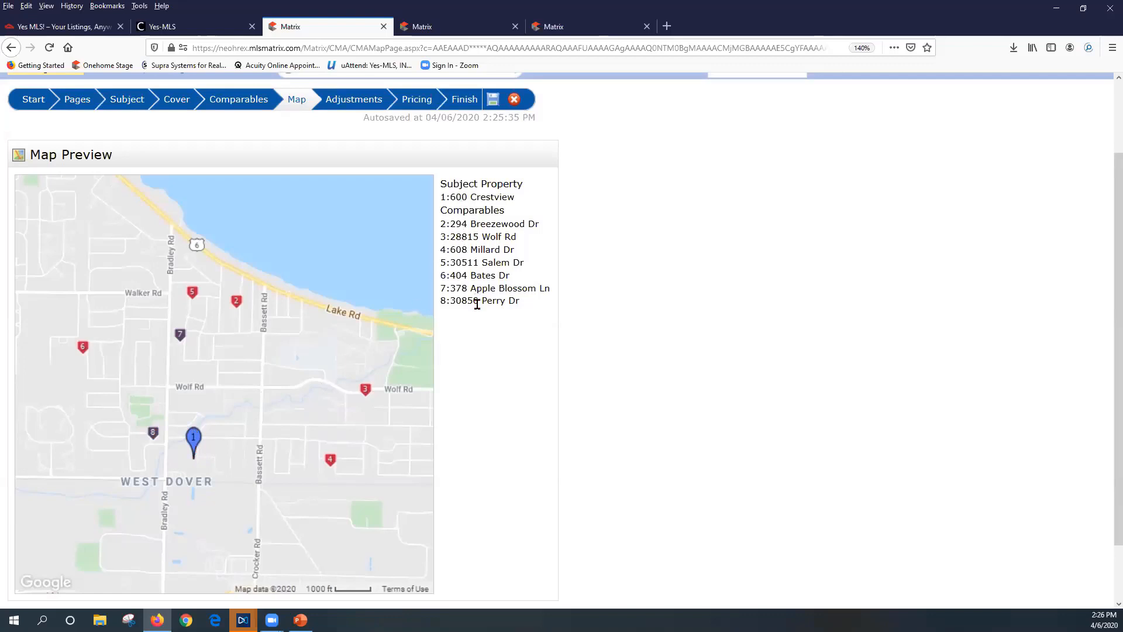
Go to the Adjustment Details page and page through the feature columns to Baths Half
click(357, 100)
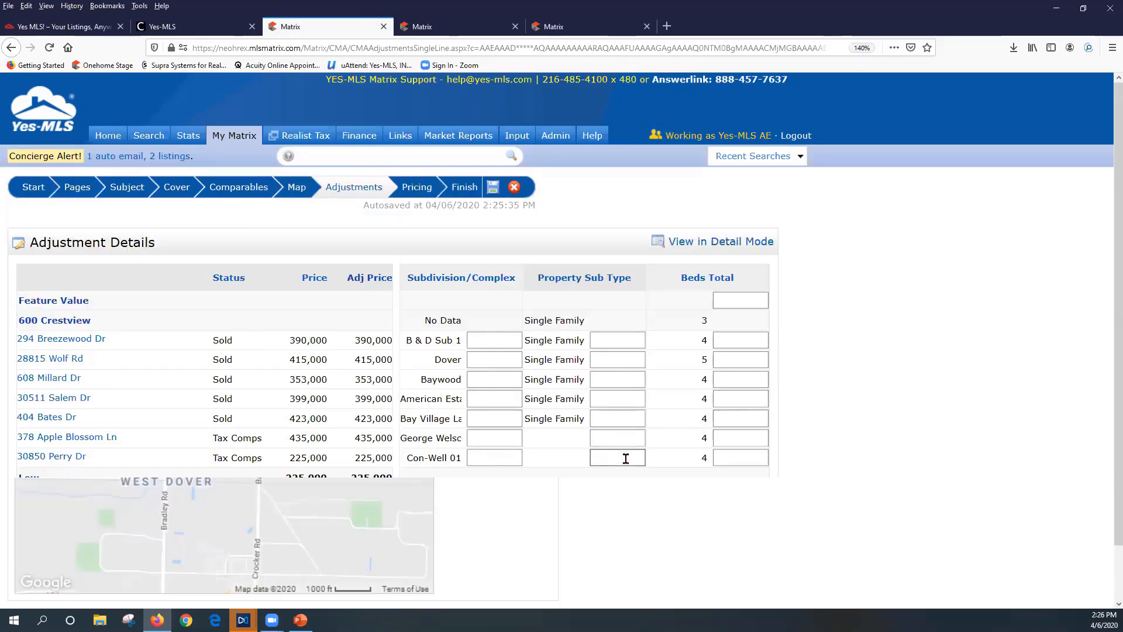
scroll(176, 333, down, 1)
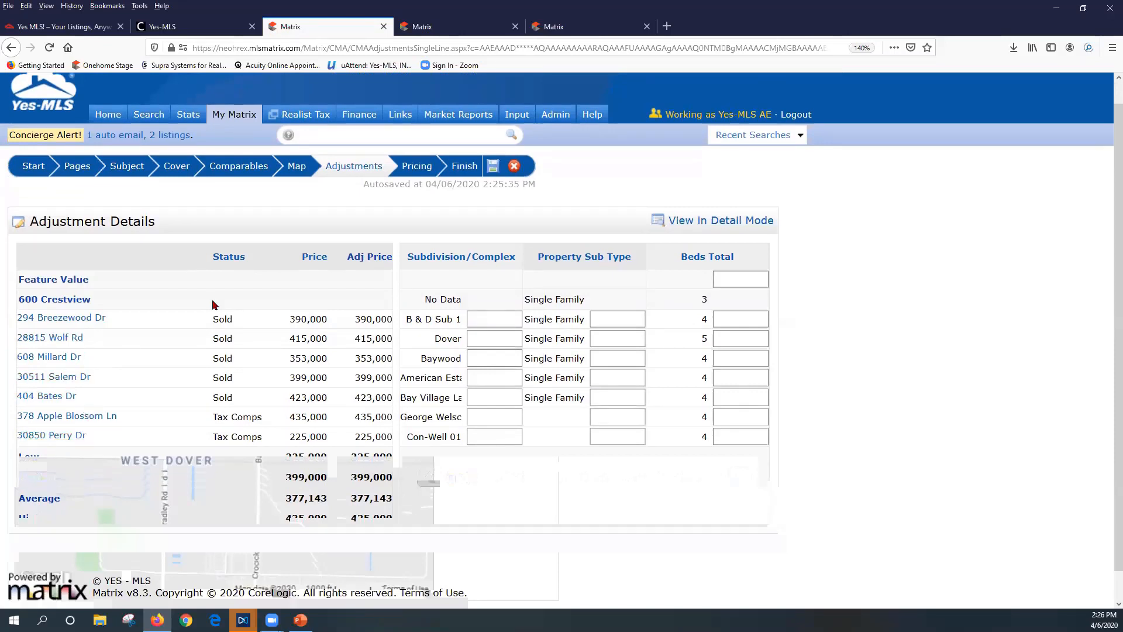
click(738, 479)
click(738, 479)
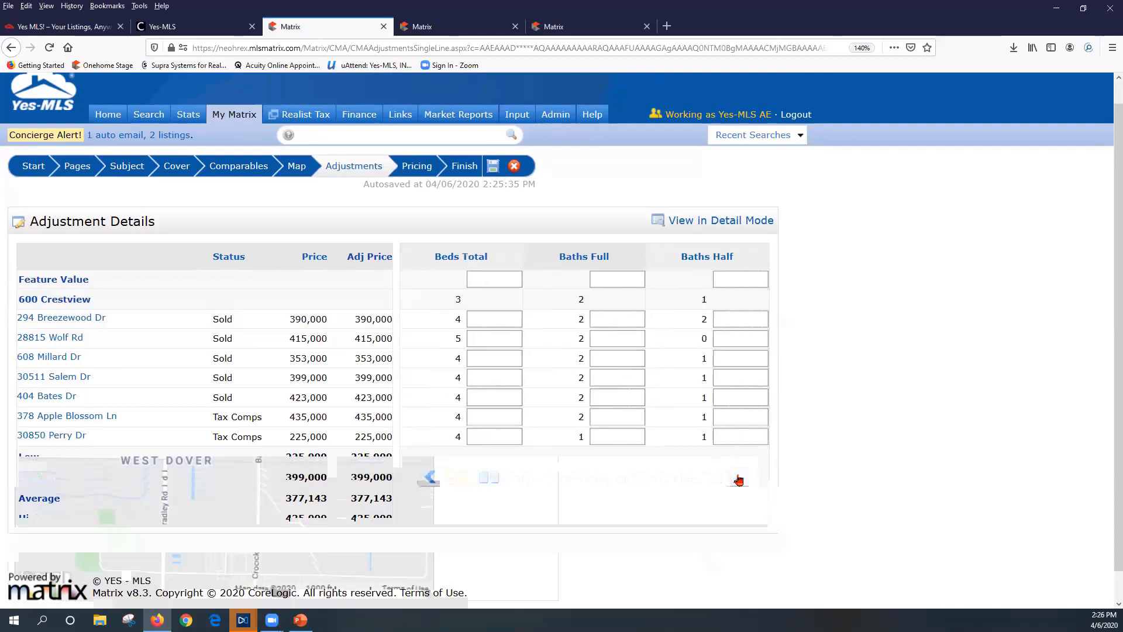
click(431, 480)
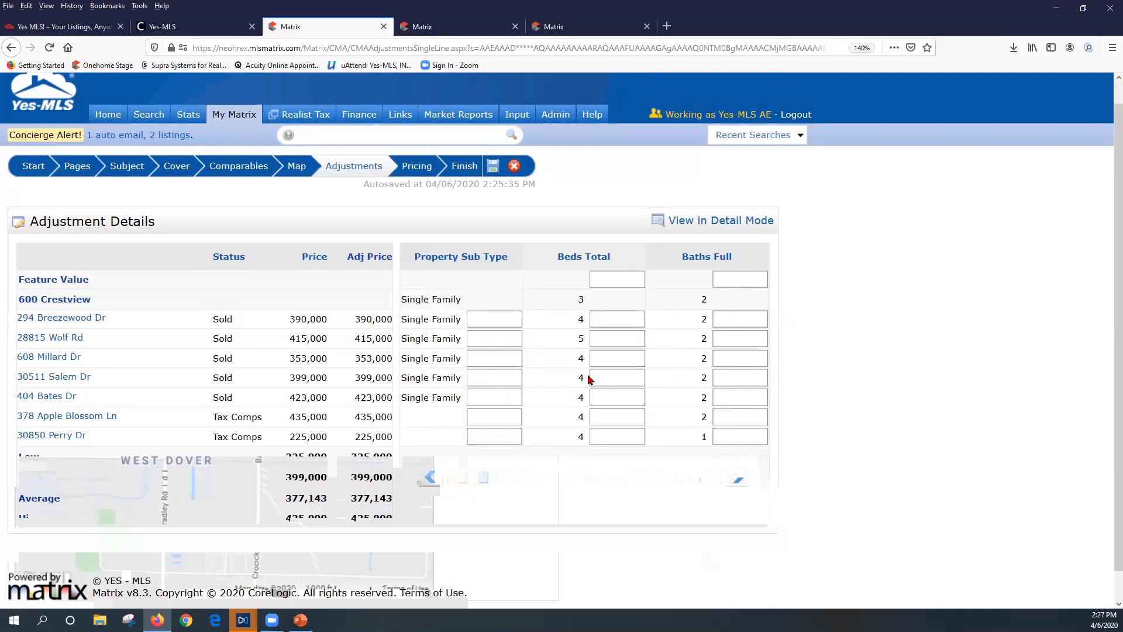
double_click(582, 300)
Browse to Cooling Type and back, then select the Beds Total feature value box
click(740, 480)
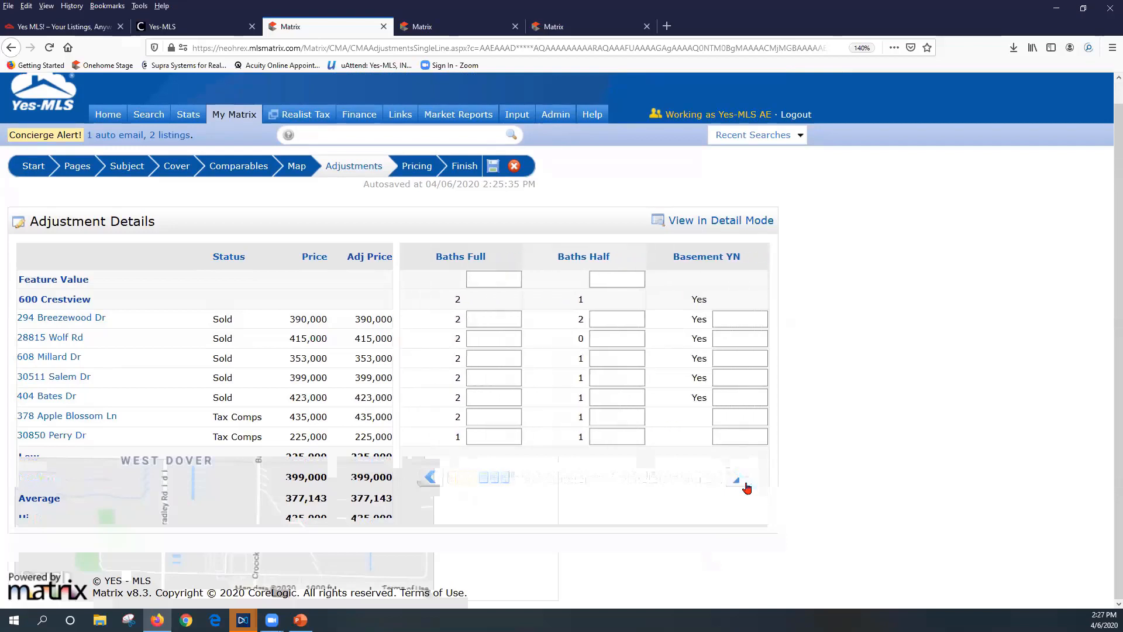
click(744, 483)
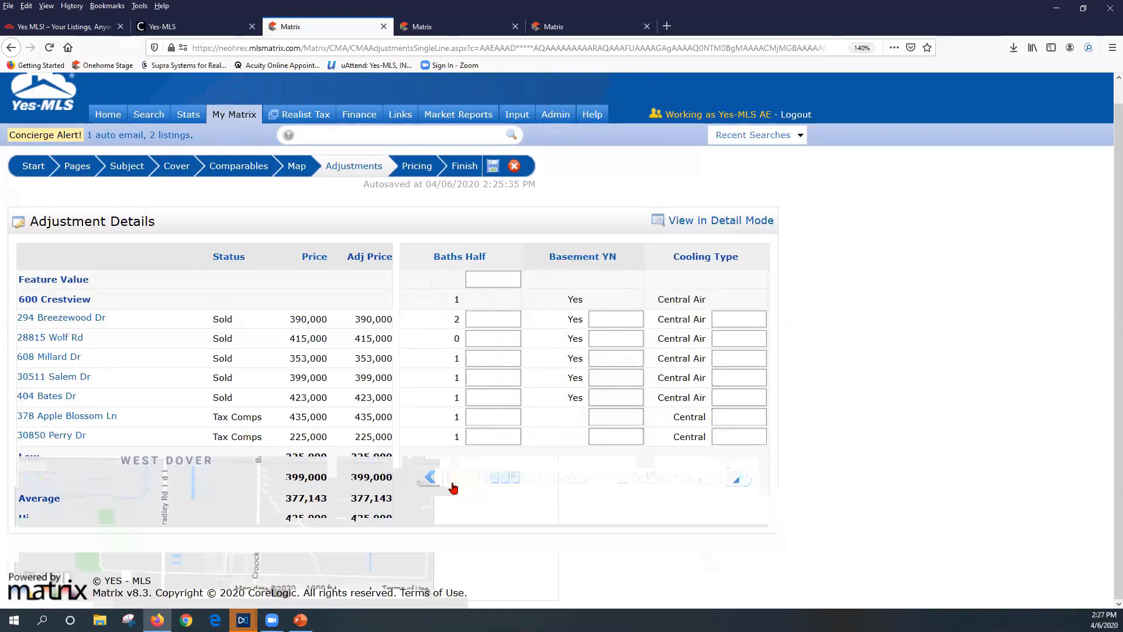
click(431, 478)
click(431, 479)
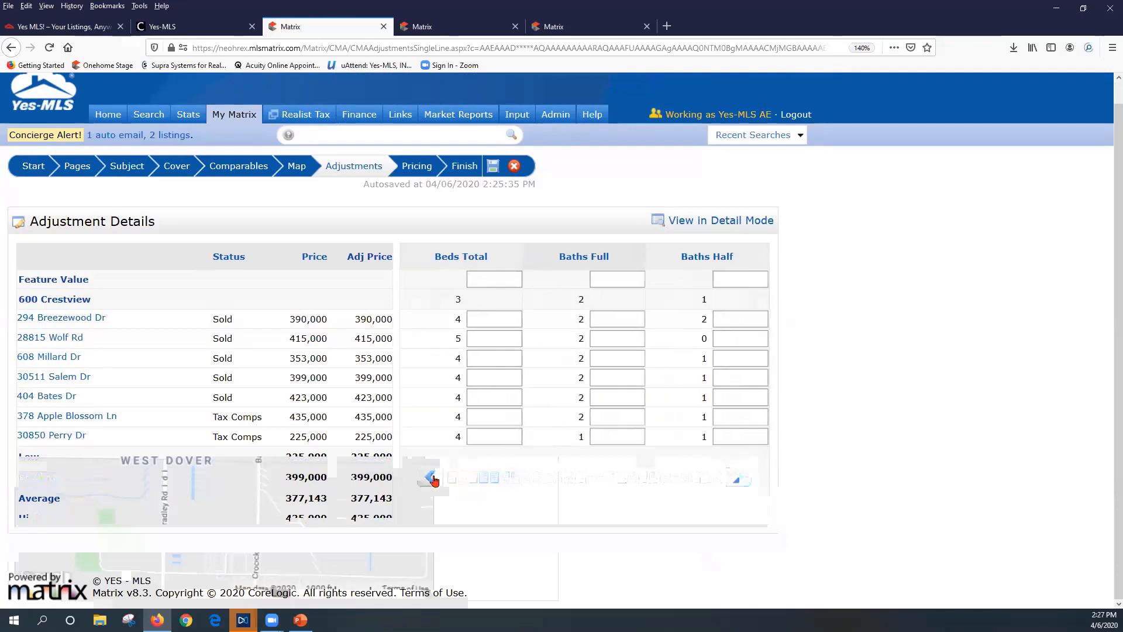
click(431, 478)
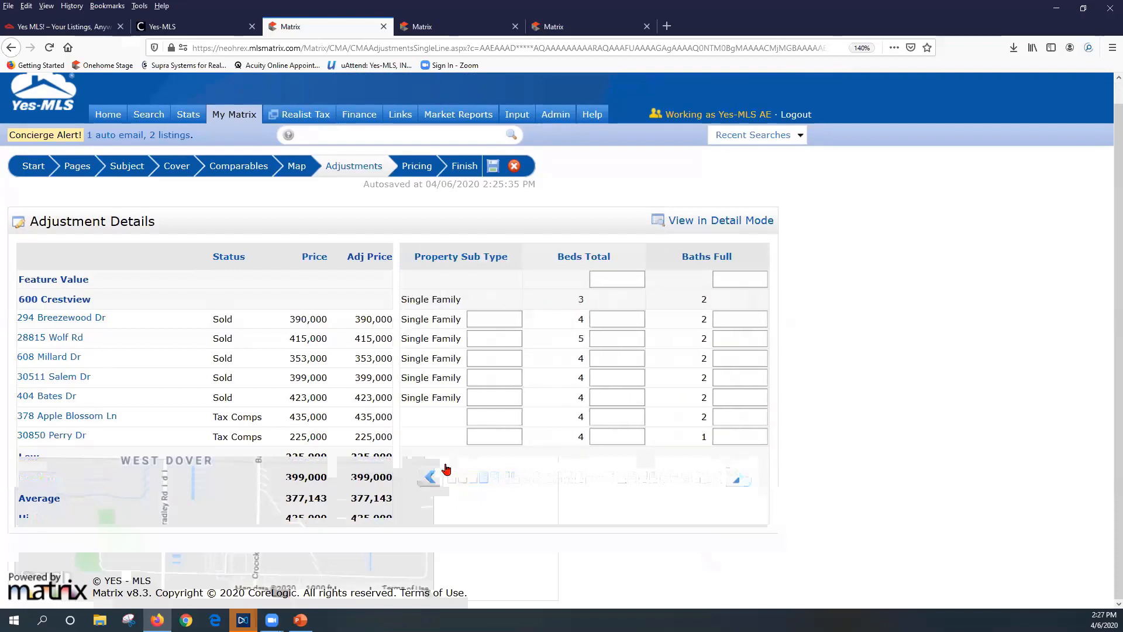
double_click(579, 298)
click(600, 280)
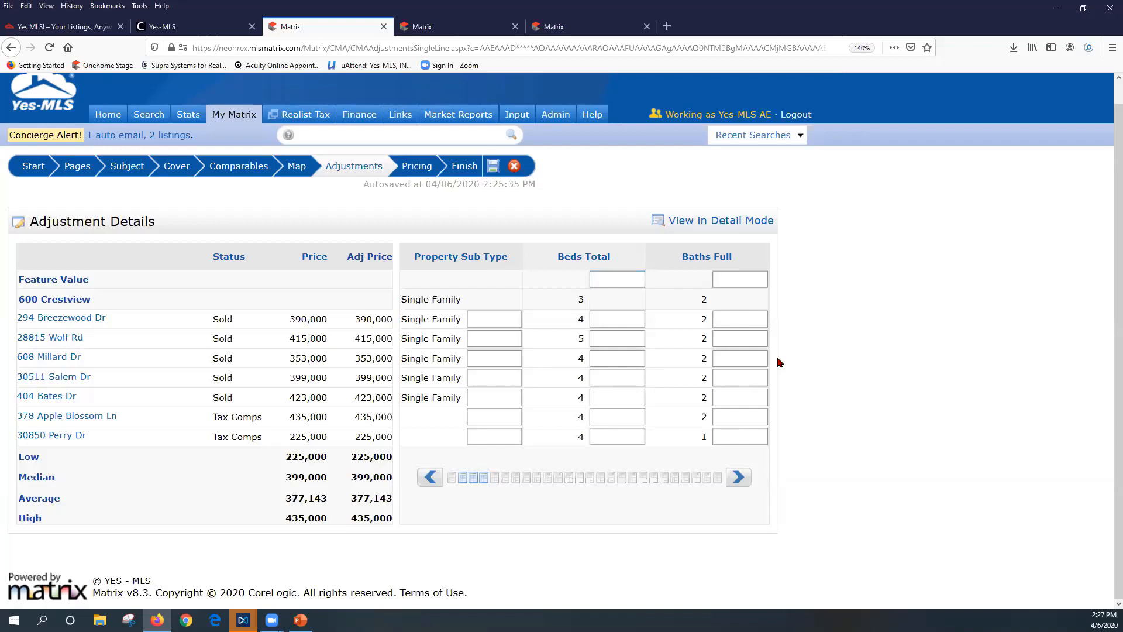
Set feature values of 3,500 per bedroom, 1,000 per full bath and 500 per half bath
text(00)
key(Tab)
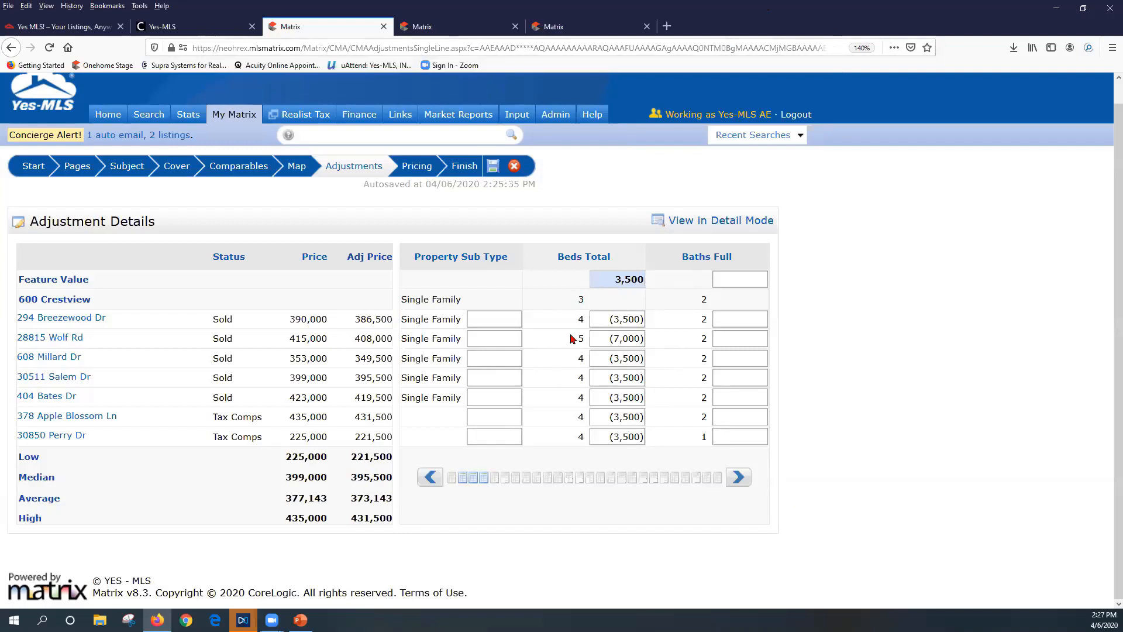
double_click(579, 299)
double_click(579, 319)
click(754, 277)
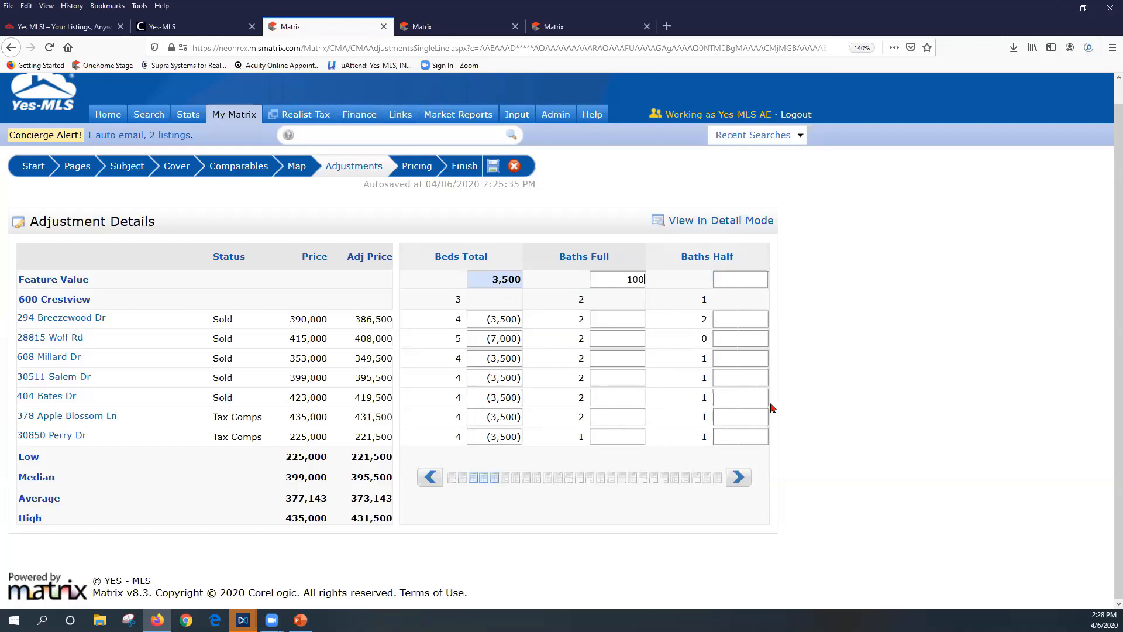
click(734, 397)
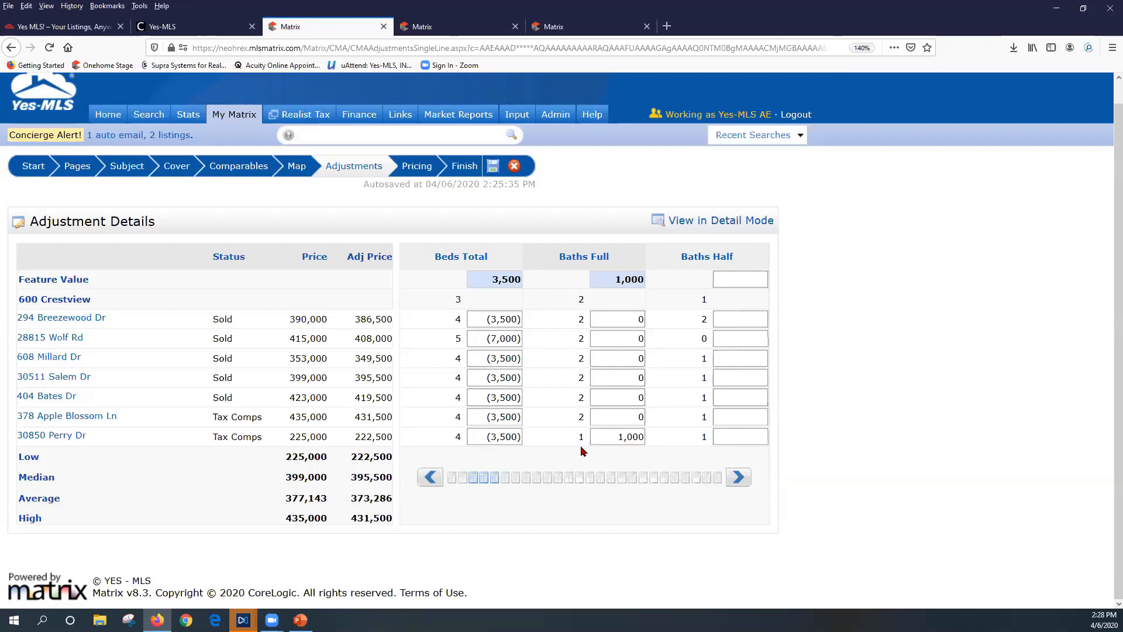
click(609, 440)
click(738, 478)
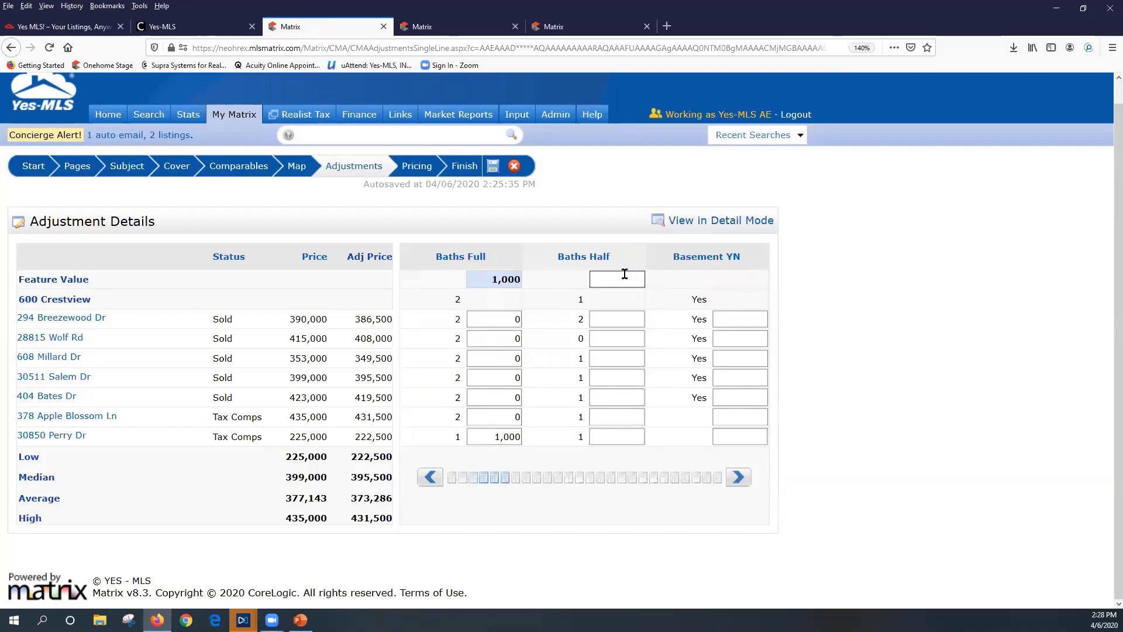
text(500)
key(Return)
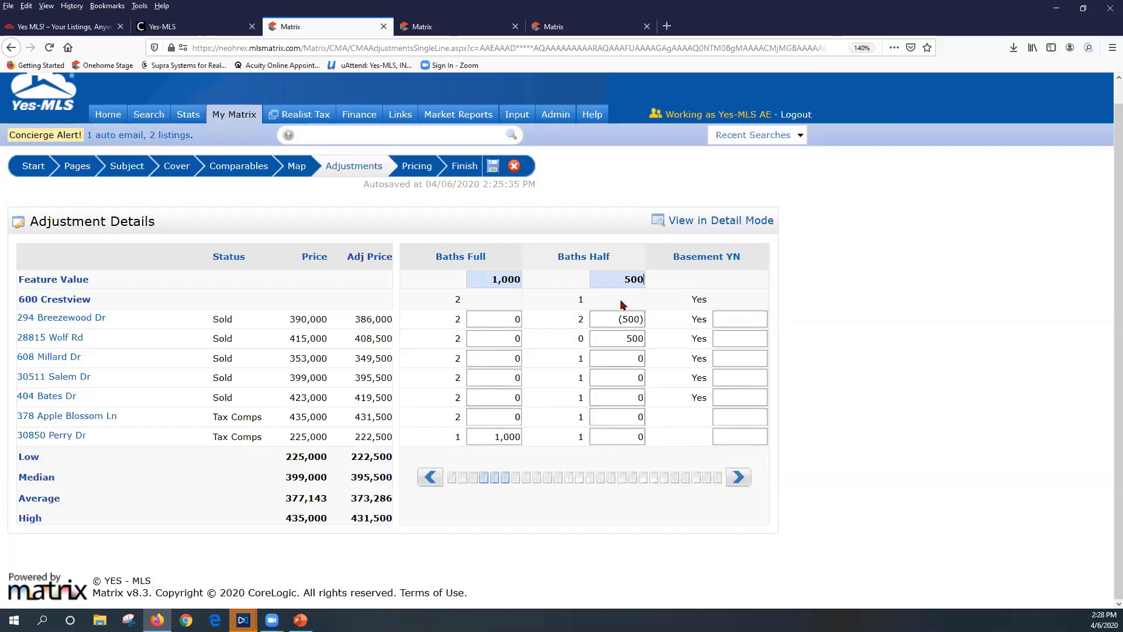
click(739, 478)
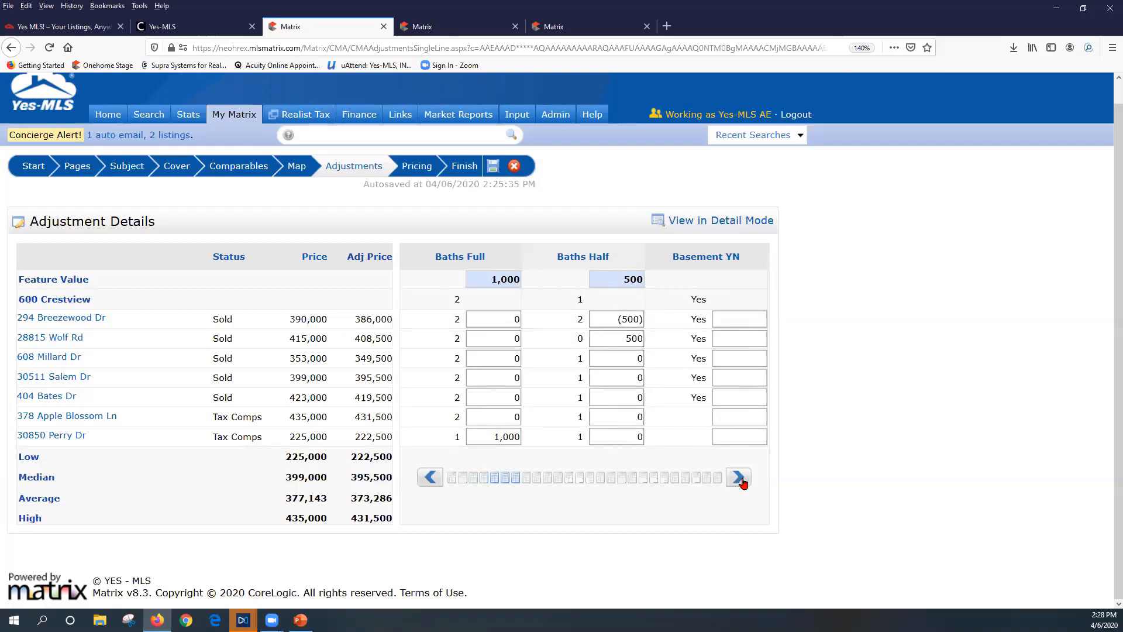
click(739, 478)
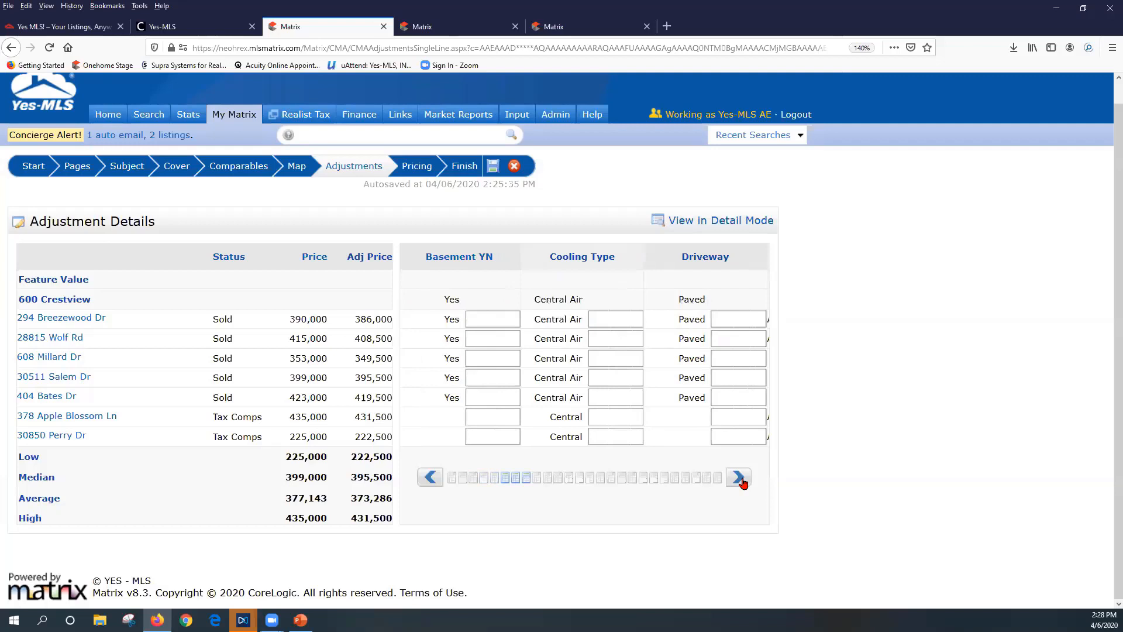
click(739, 478)
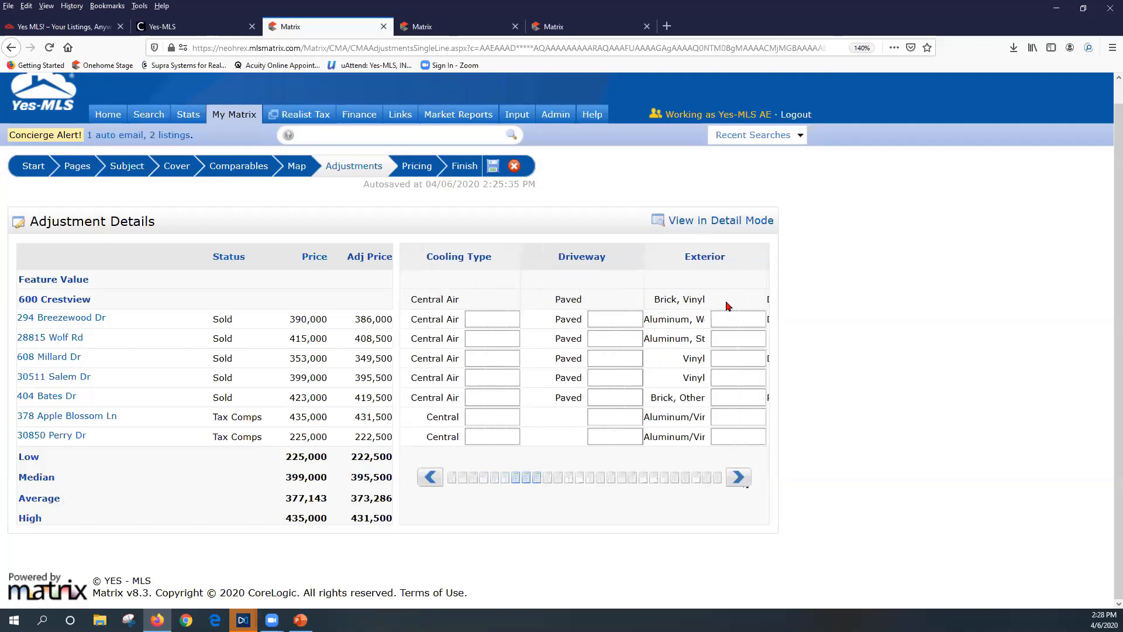
click(739, 480)
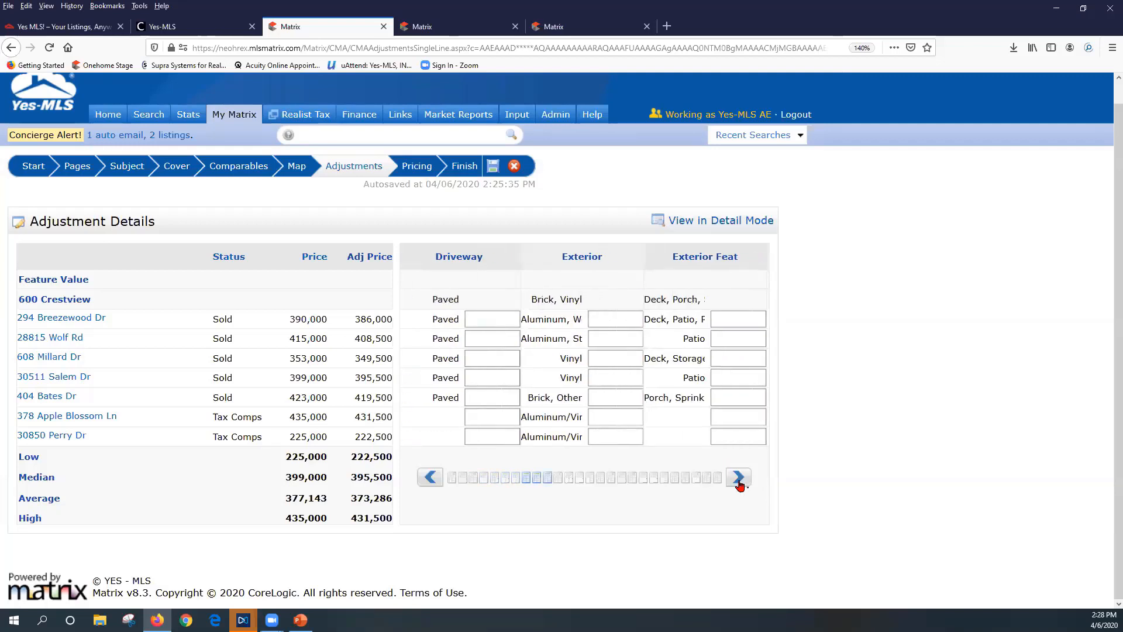
click(739, 480)
click(739, 480)
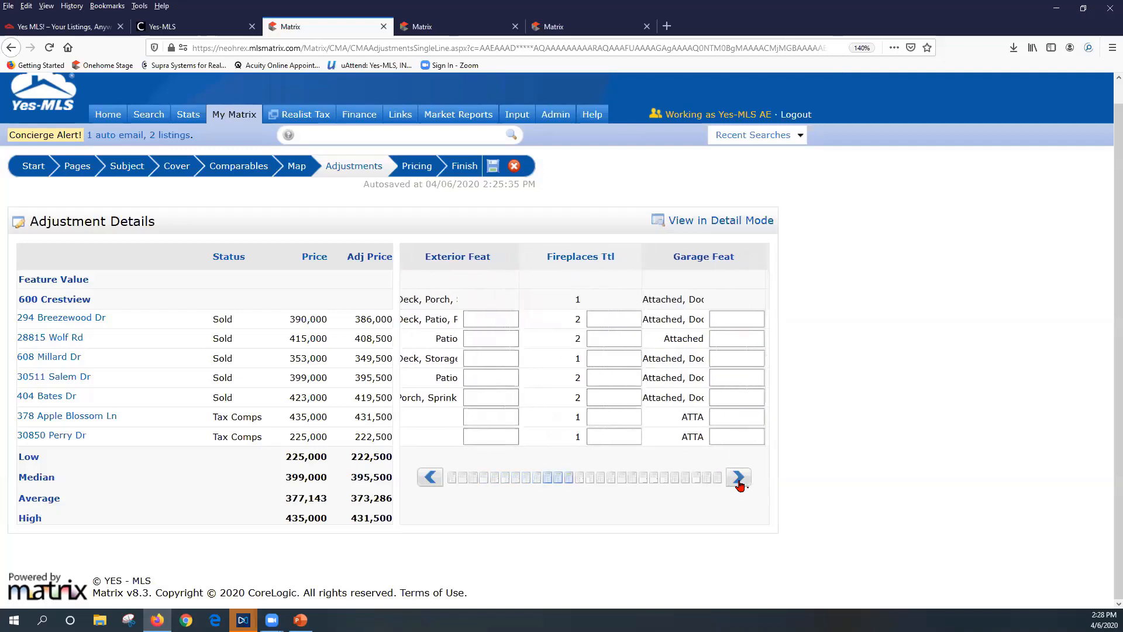
click(739, 479)
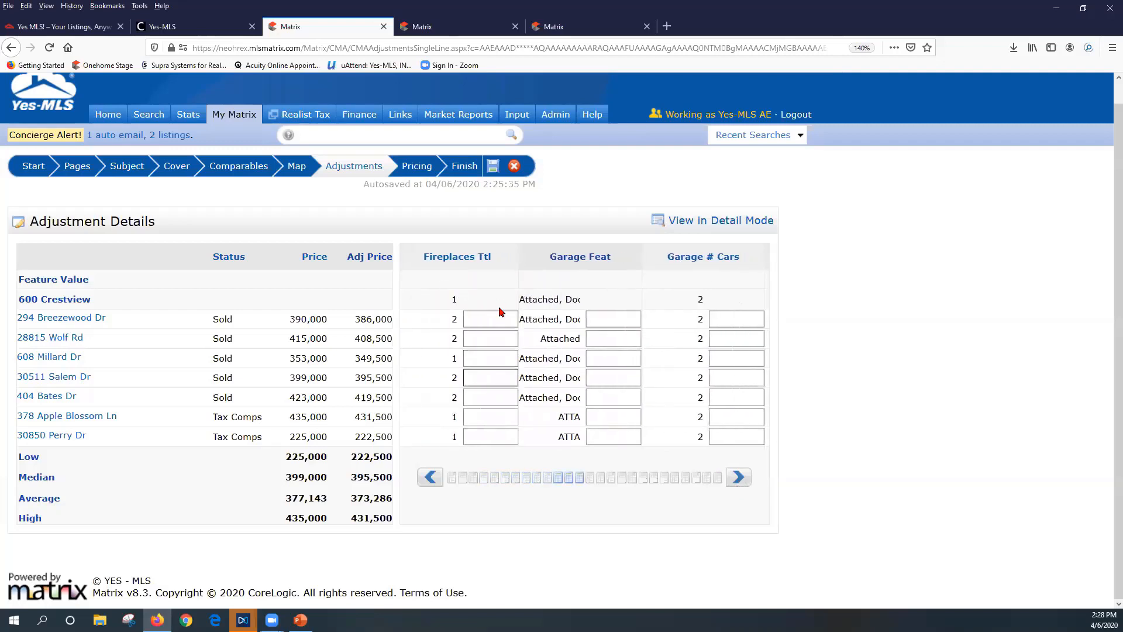
click(468, 321)
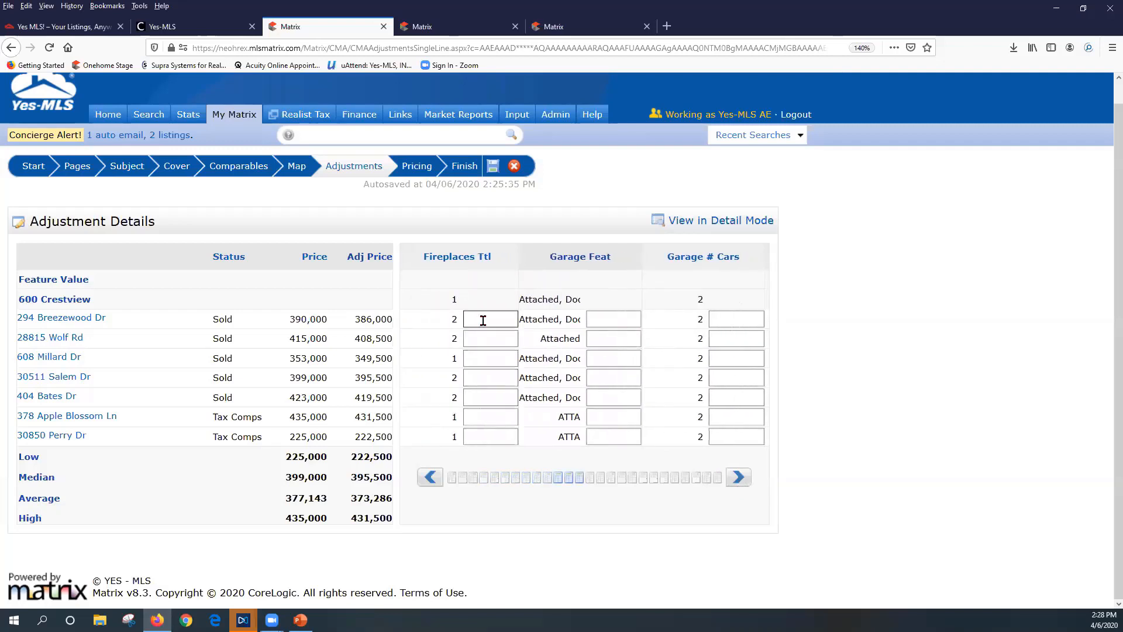
drag(483, 321, 724, 381)
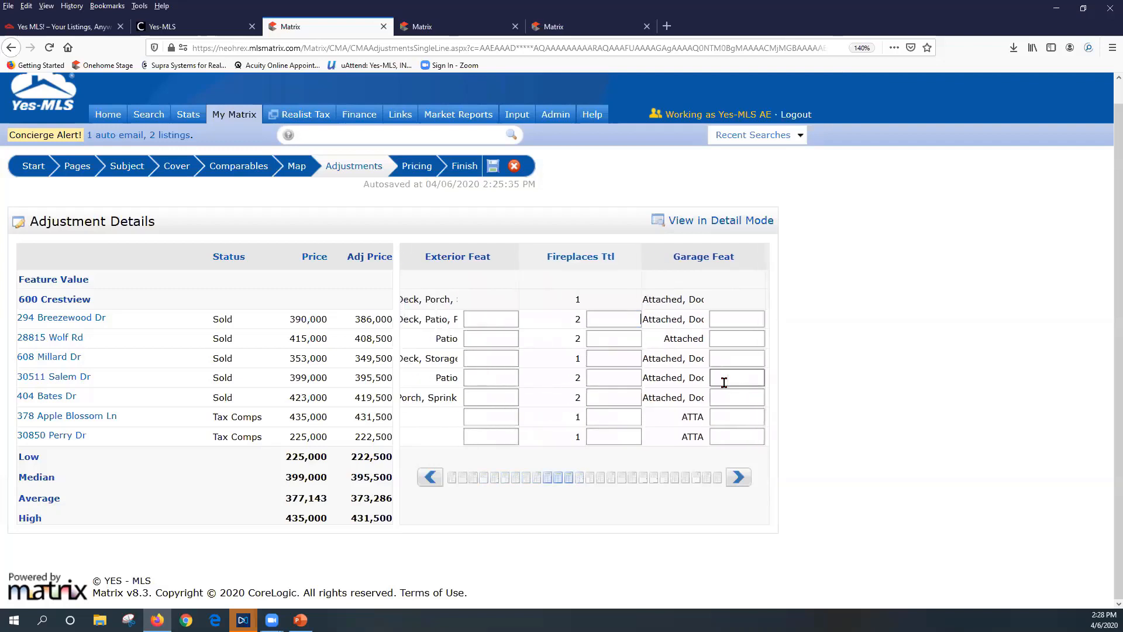
click(726, 323)
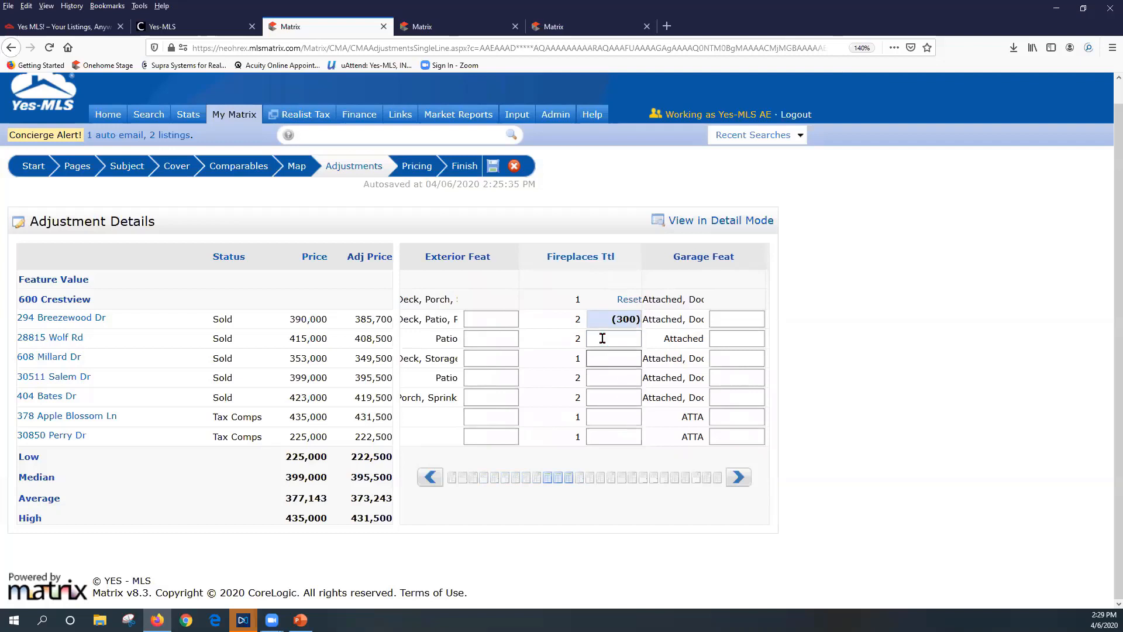
click(602, 338)
click(654, 384)
click(622, 378)
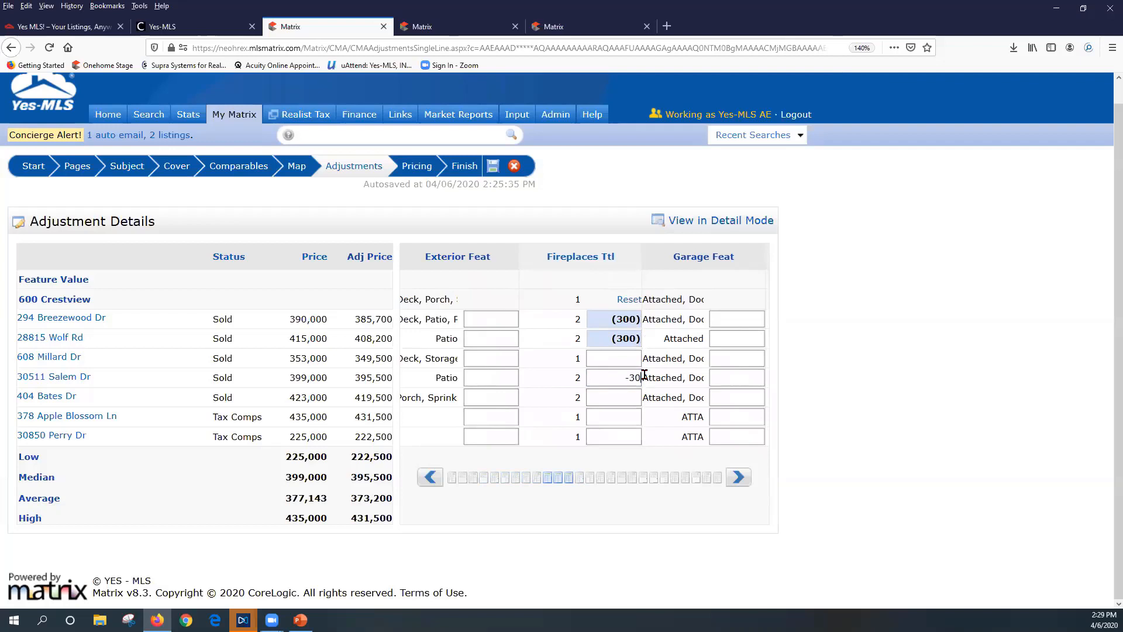
click(631, 393)
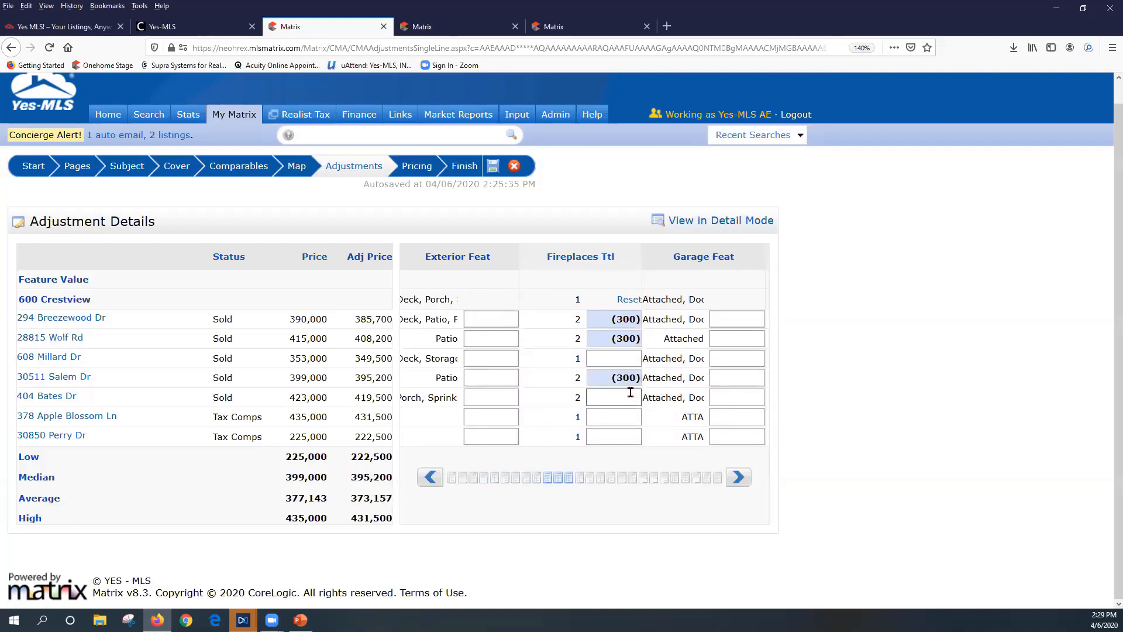
text(-300)
click(629, 410)
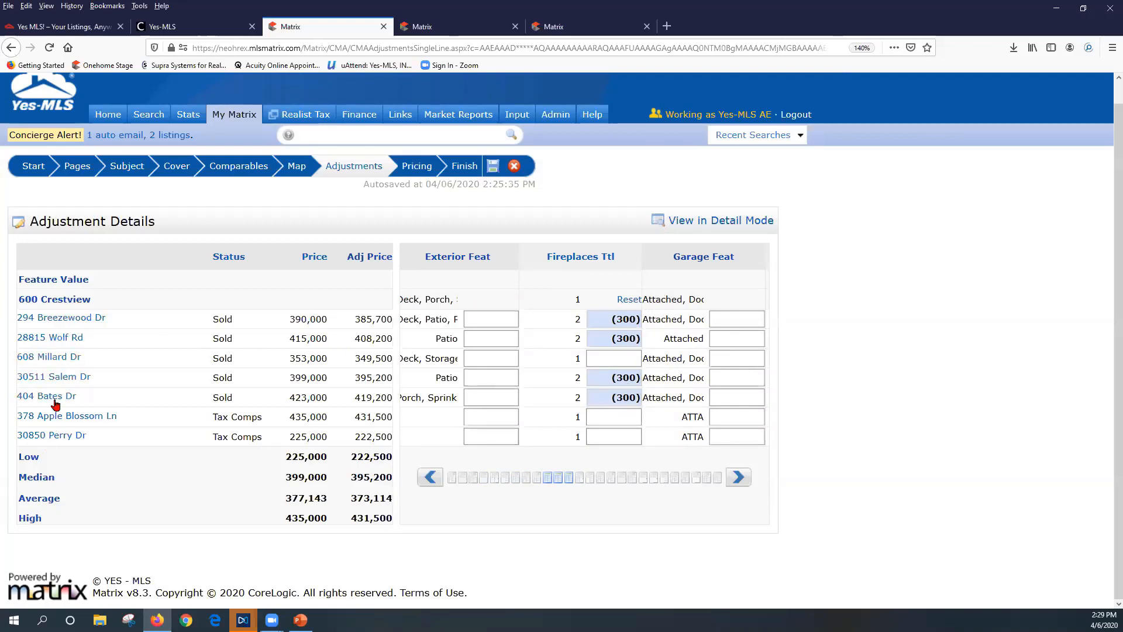
Switch to the one-comparable-at-a-time detail view and scroll through the first comparable
click(703, 226)
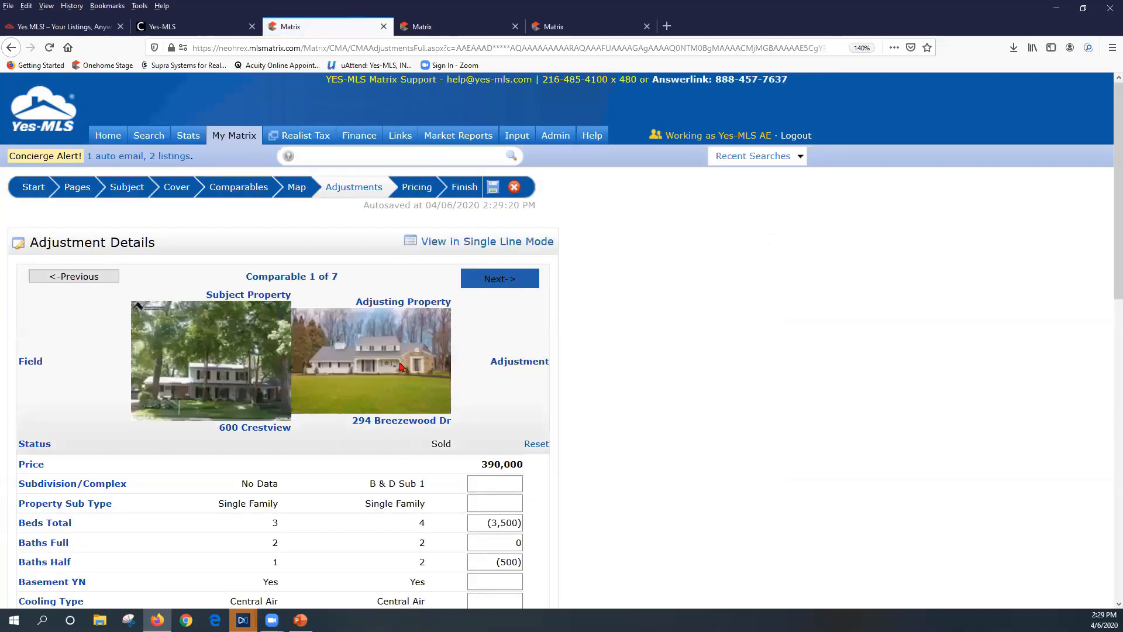
scroll(434, 420, down, 3)
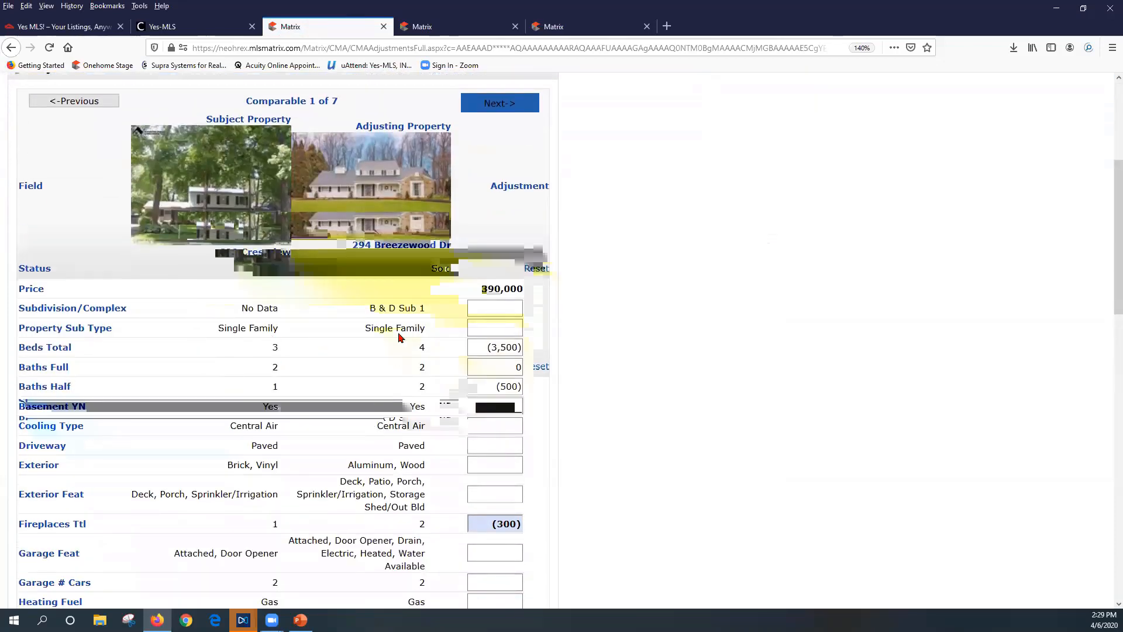
scroll(346, 407, down, 3)
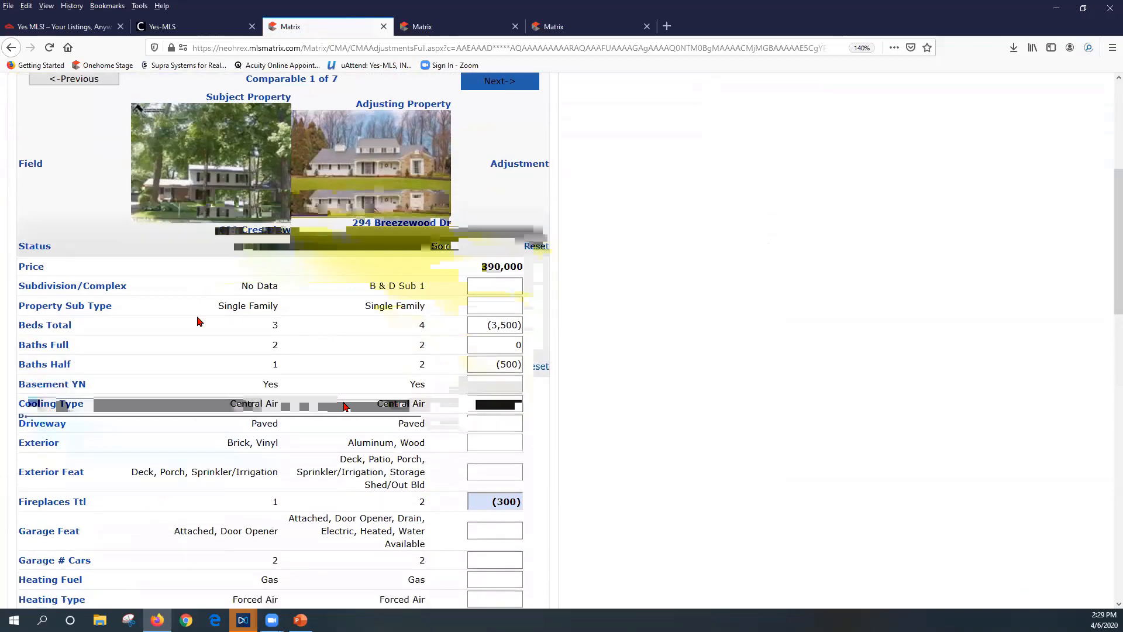
scroll(347, 407, down, 2)
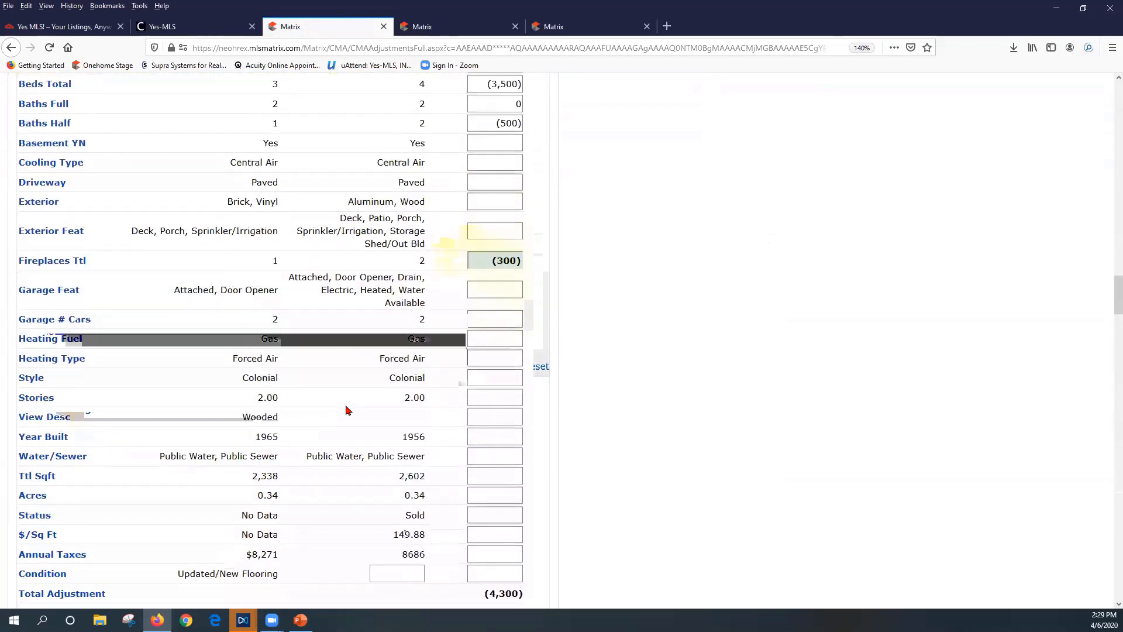
scroll(399, 338, up, 2)
scroll(399, 338, up, 3)
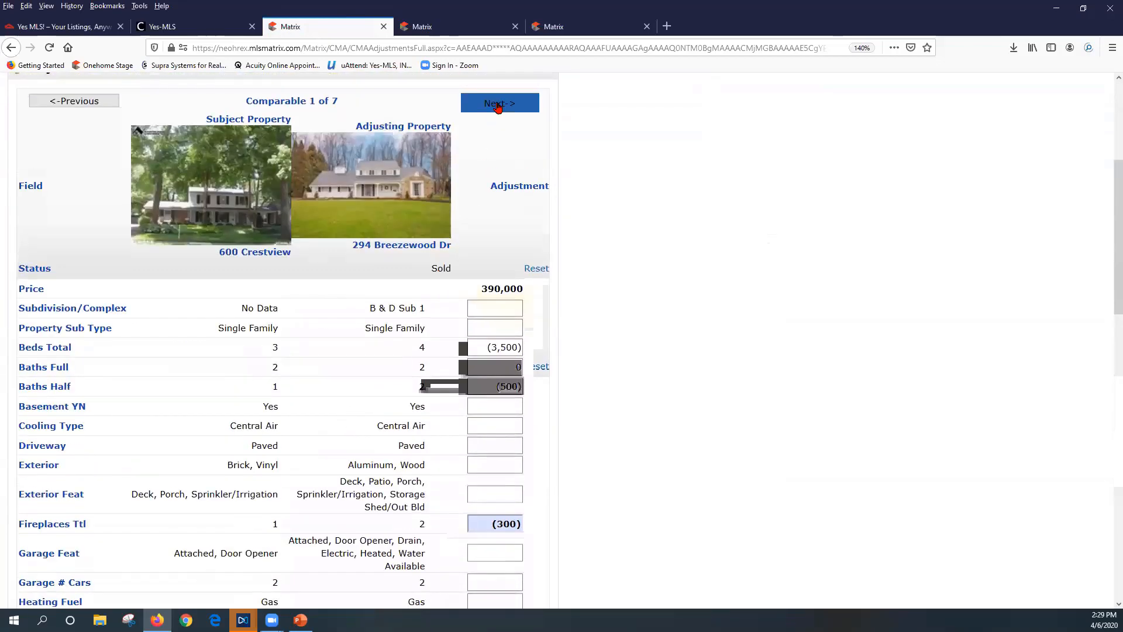
click(497, 106)
scroll(380, 408, down, 6)
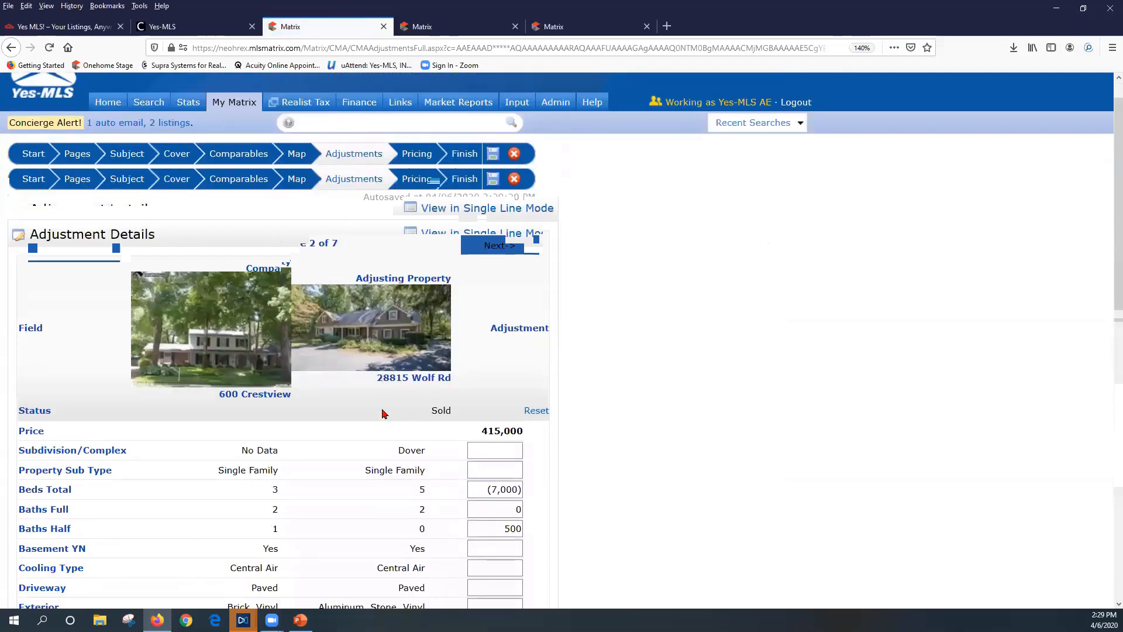
scroll(383, 411, down, 5)
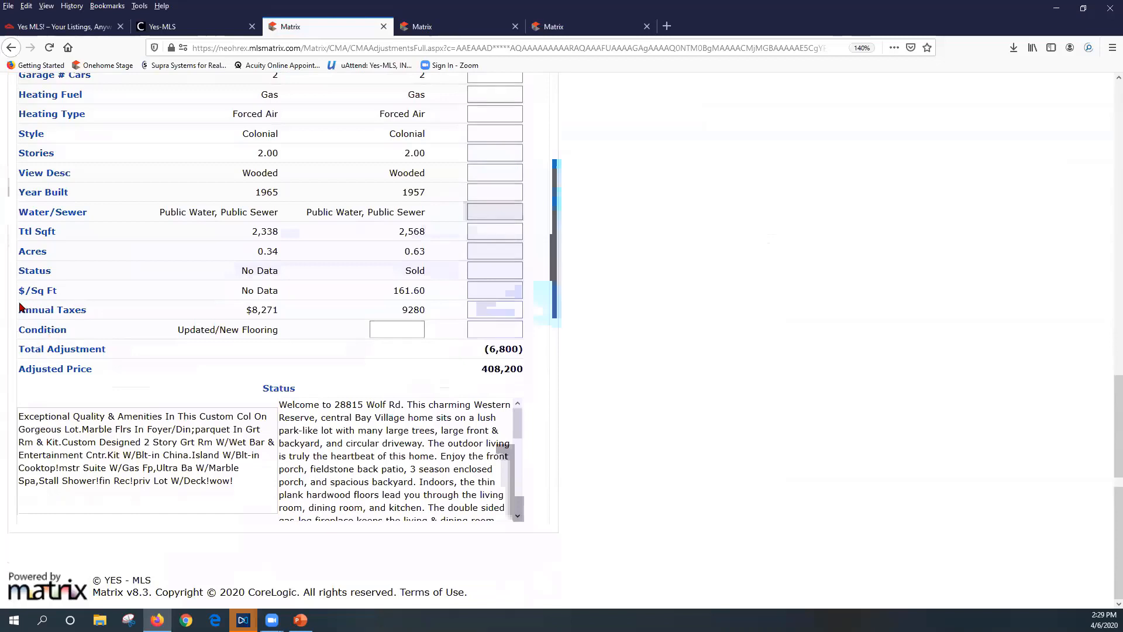
drag(20, 309, 441, 317)
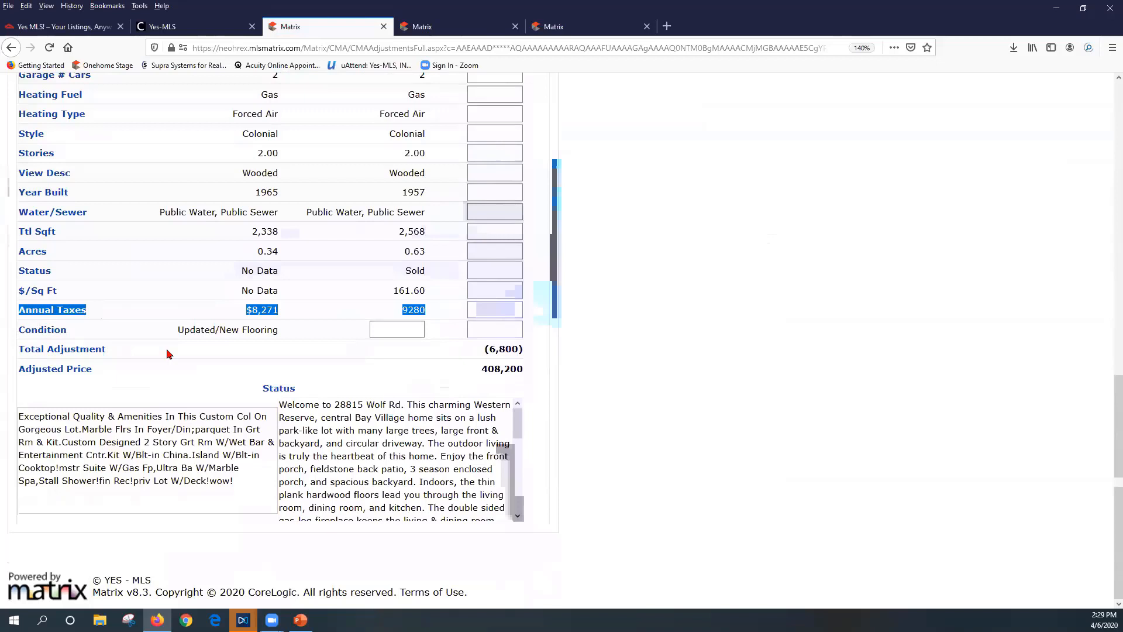
click(389, 330)
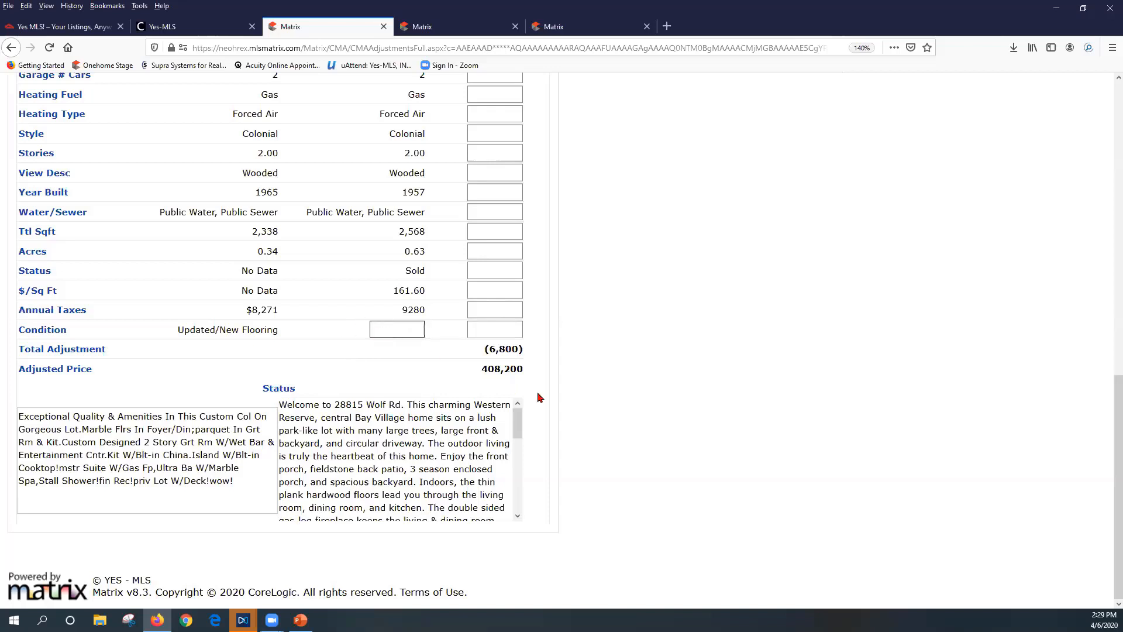
scroll(530, 486, up, 1)
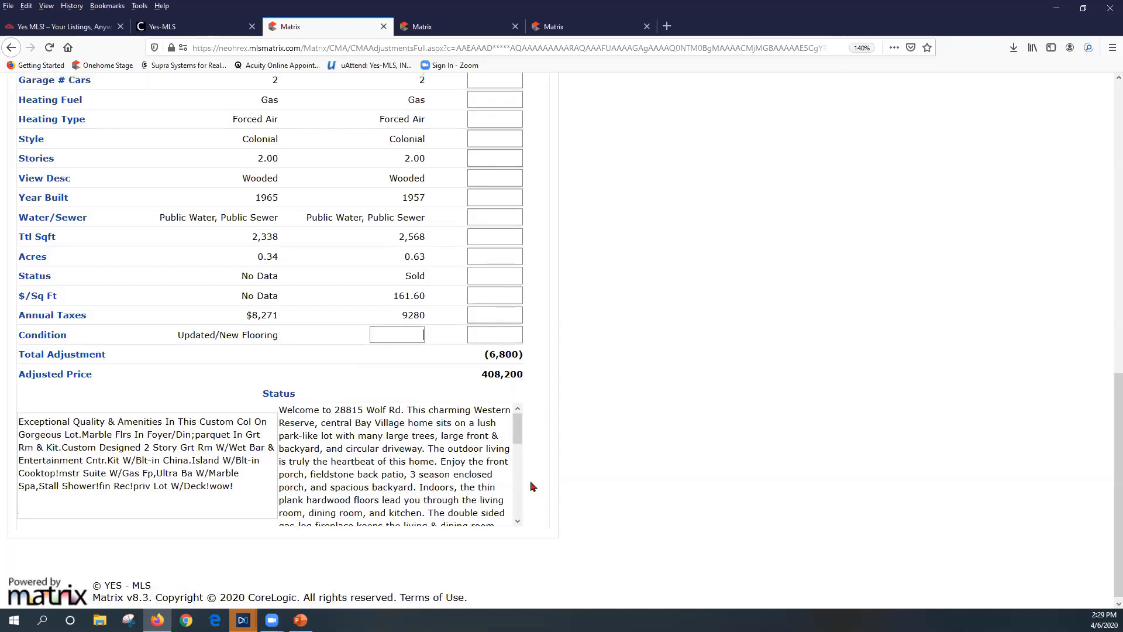
scroll(530, 487, up, 10)
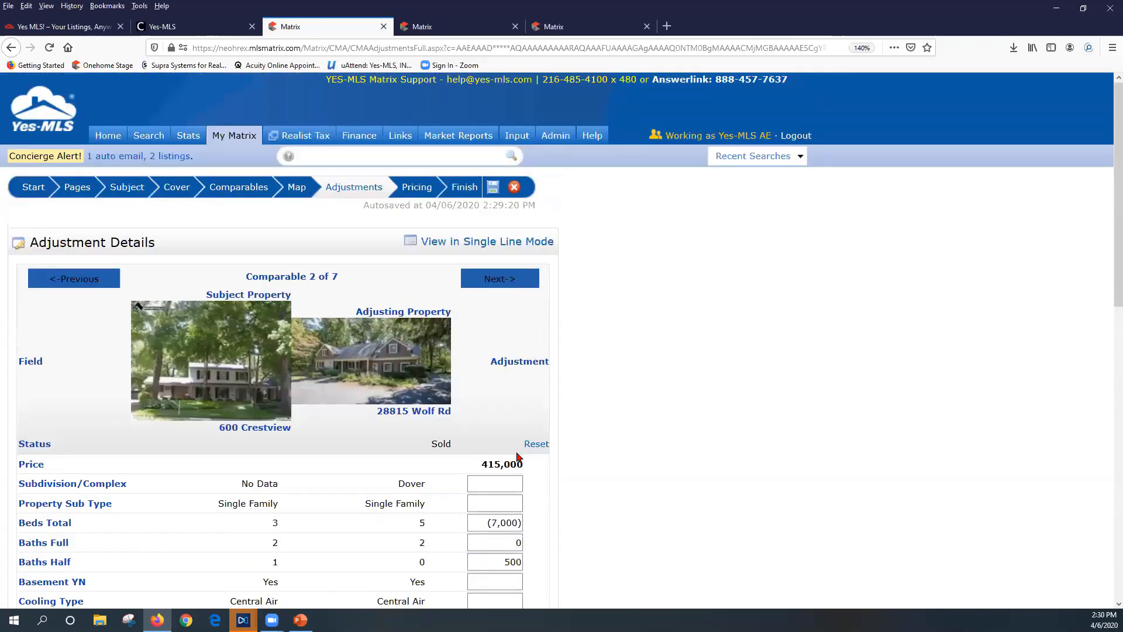
click(418, 187)
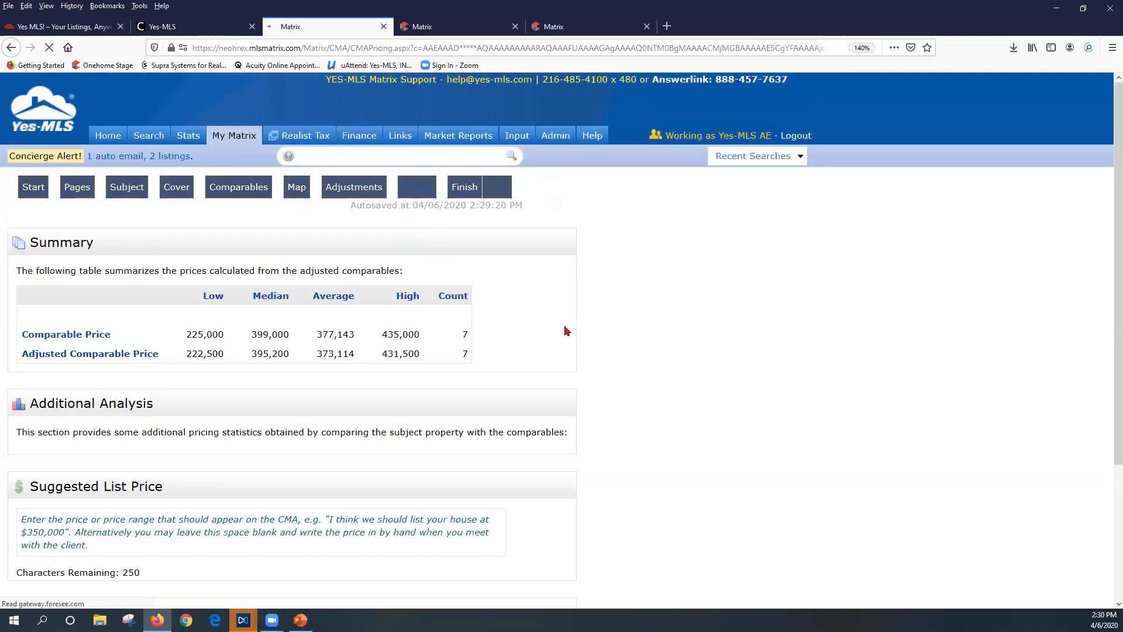
Compare adjusted prices and enter a suggested list price of $375,000 - $400,000
scroll(541, 395, down, 3)
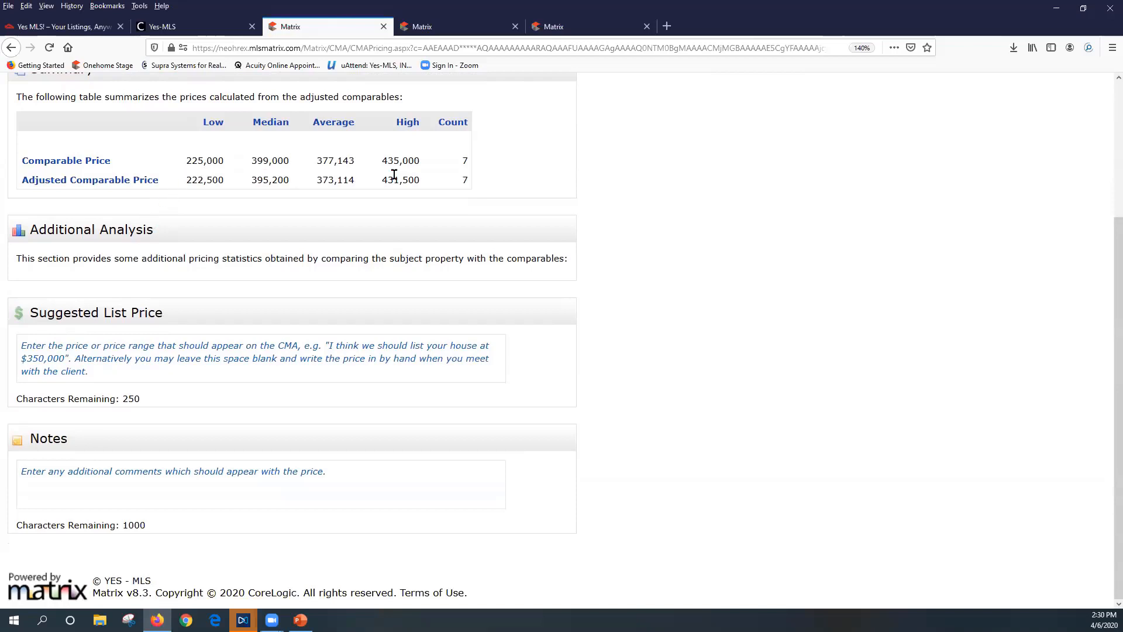
drag(182, 181, 466, 180)
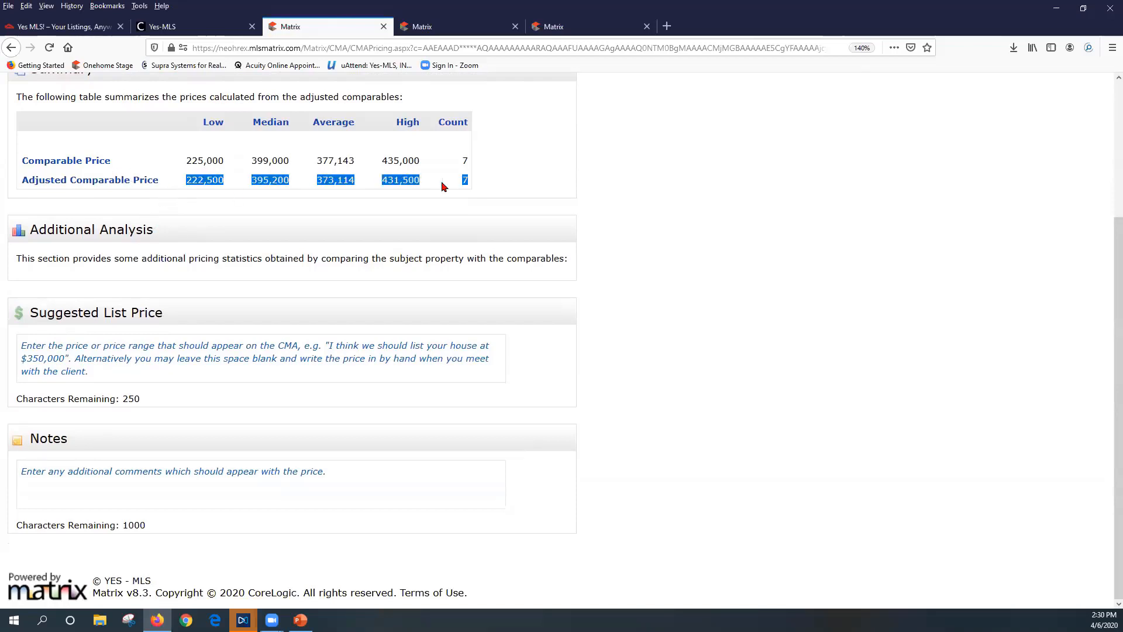
drag(186, 161, 454, 168)
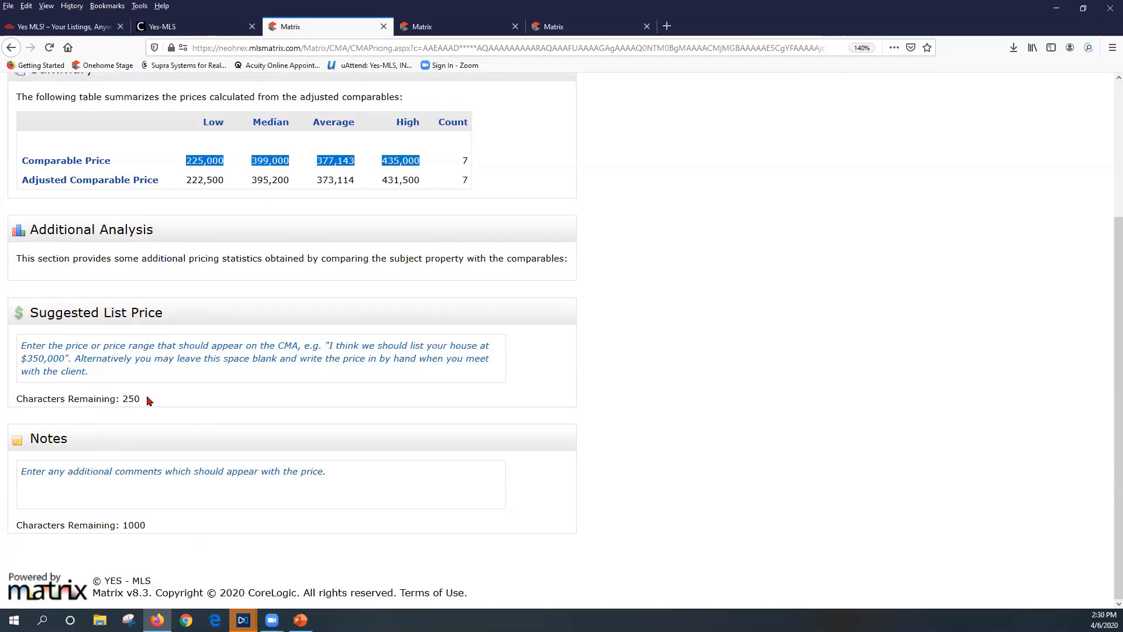
click(156, 362)
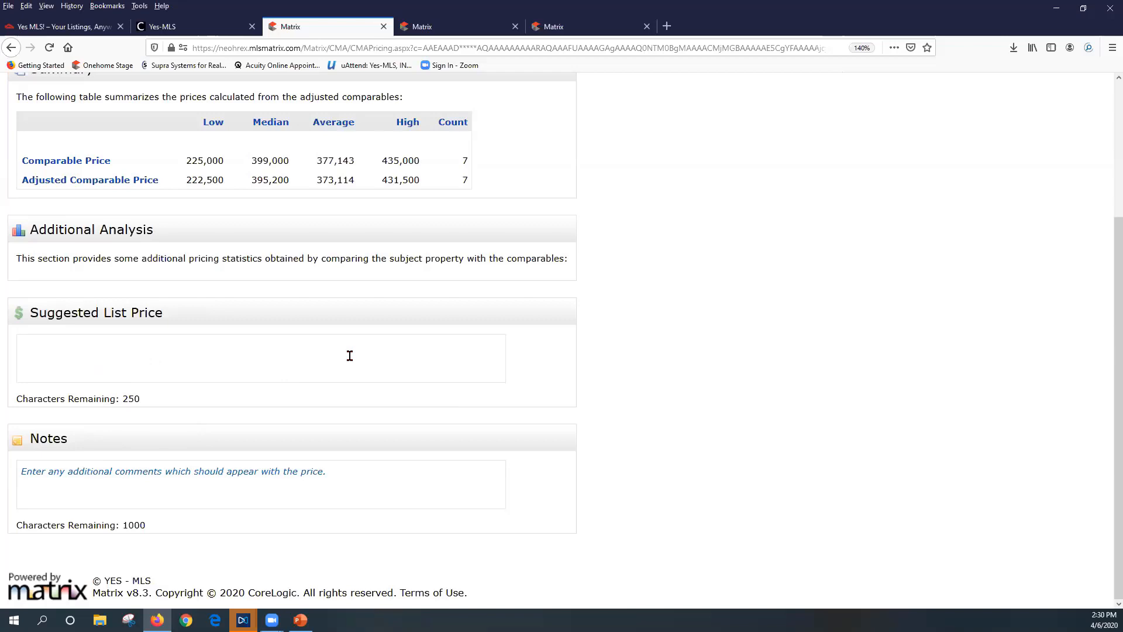
text($2750)
key(BackSpace)
key(BackSpace)
key(BackSpace)
text(375,000 - $400,000)
Add the pricing note 'Enter notes here' and proceed to the Finish step
click(121, 477)
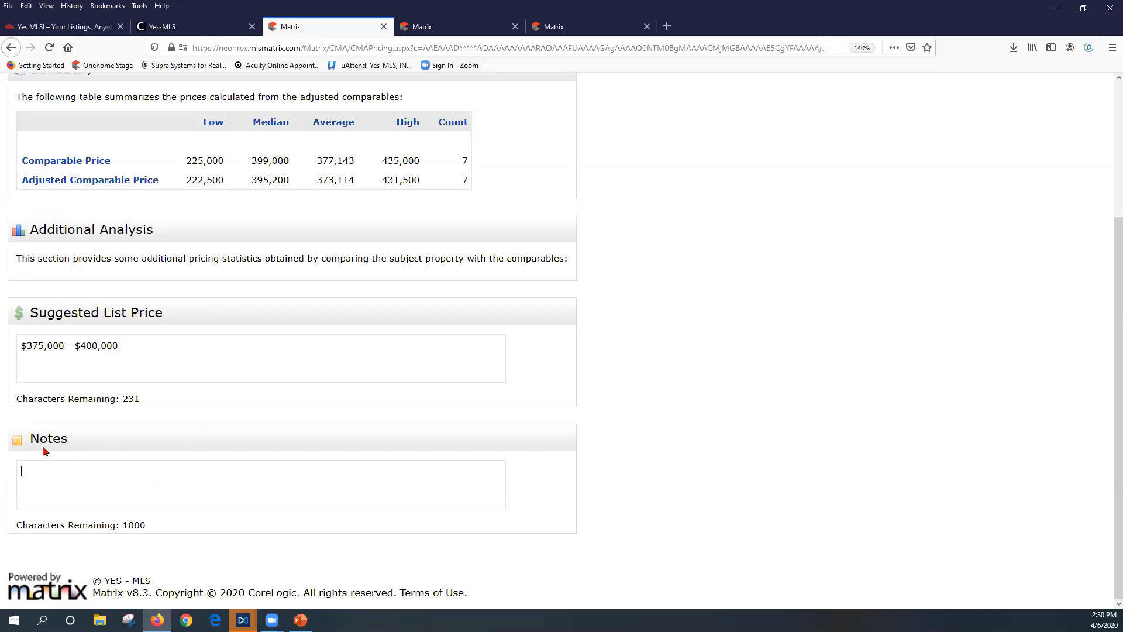
click(98, 457)
click(99, 455)
text(Enter notes here.....)
scroll(431, 486, up, 5)
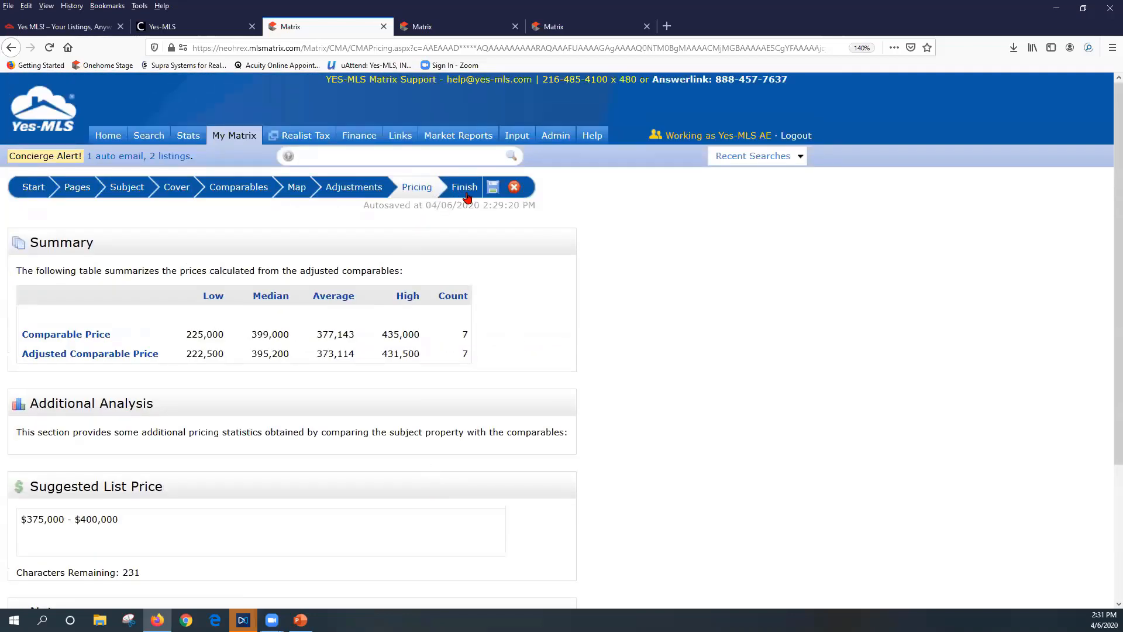
click(466, 193)
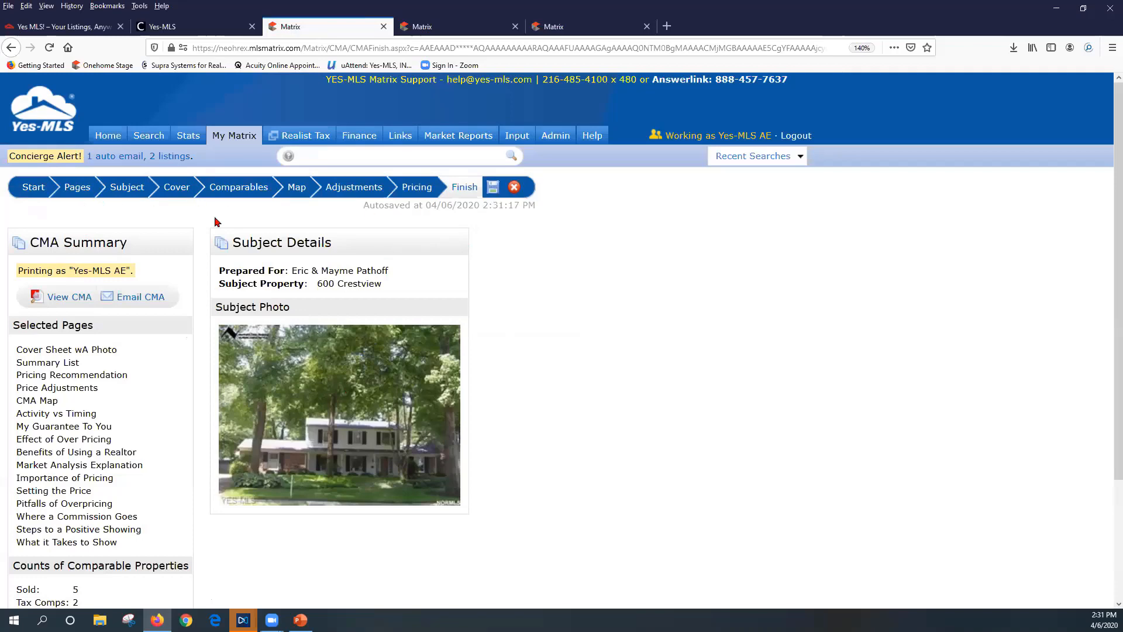
Generate the CMA report with View CMA and check the downloaded PDF in Firefox Downloads
scroll(590, 443, down, 3)
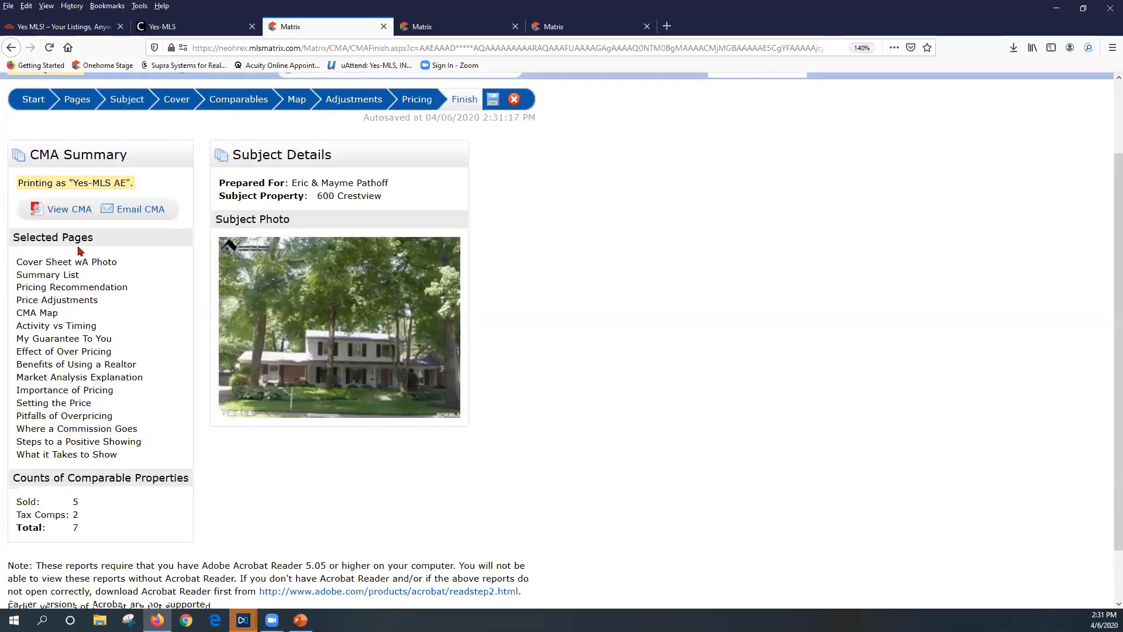
click(63, 209)
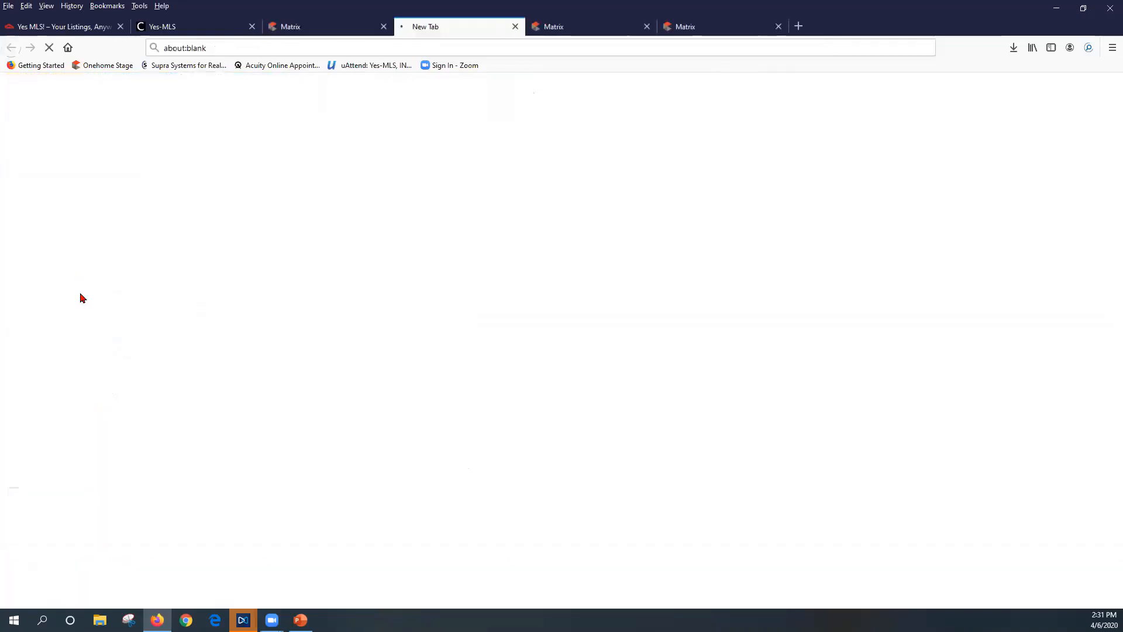
click(333, 26)
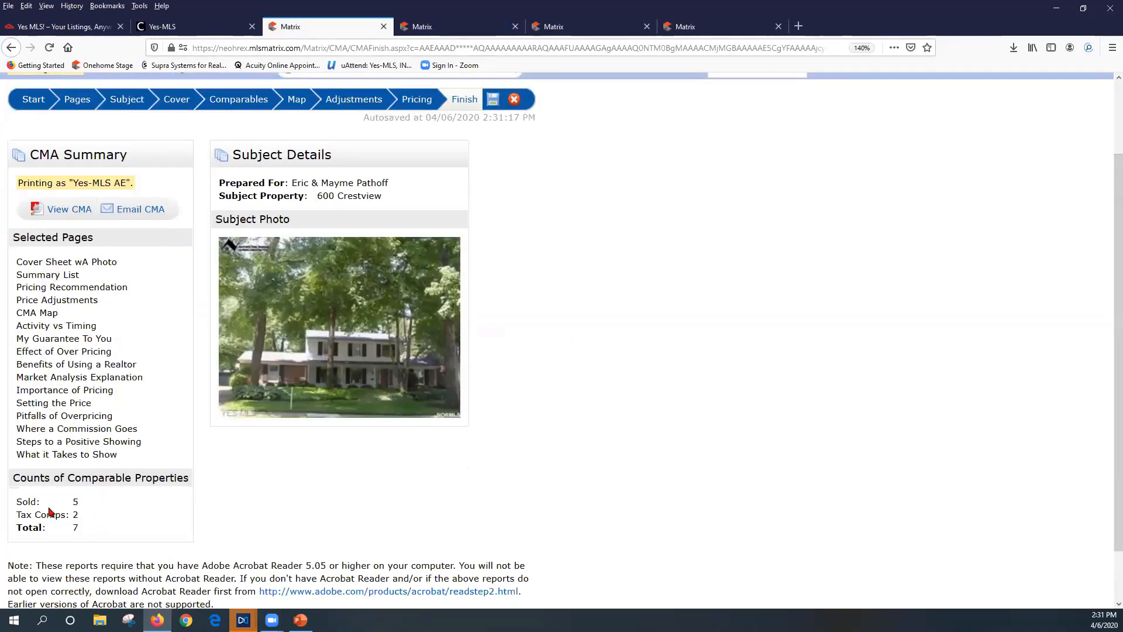
scroll(116, 501, down, 2)
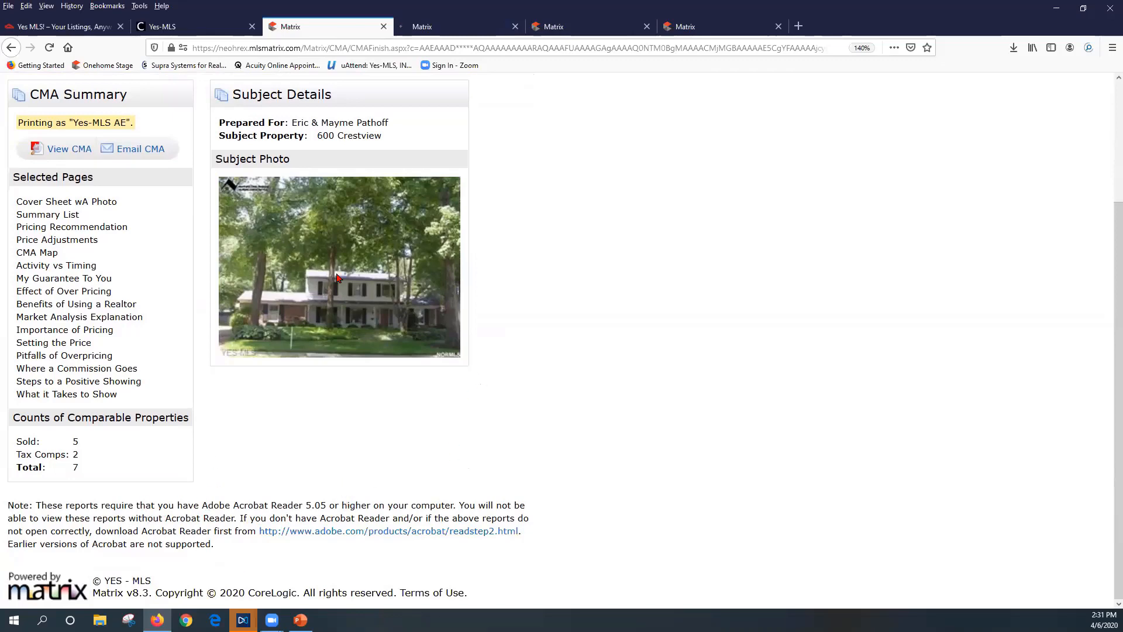
scroll(854, 366, up, 3)
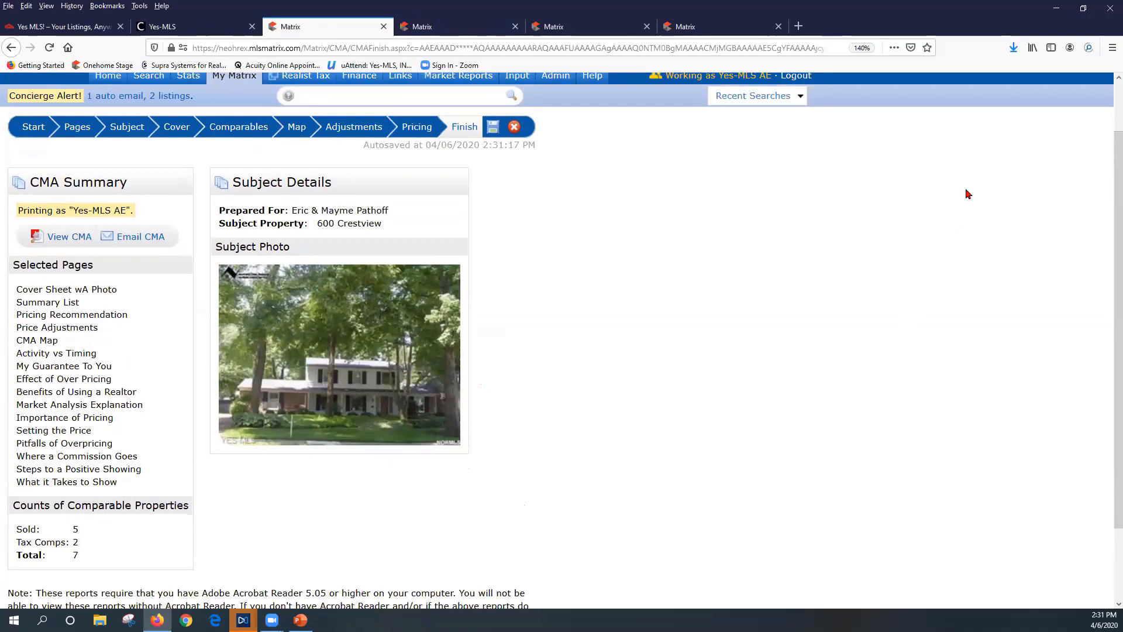
click(1015, 52)
Open the downloaded CMA PDF in a maximized Acrobat window with the Tools pane hidden
click(865, 76)
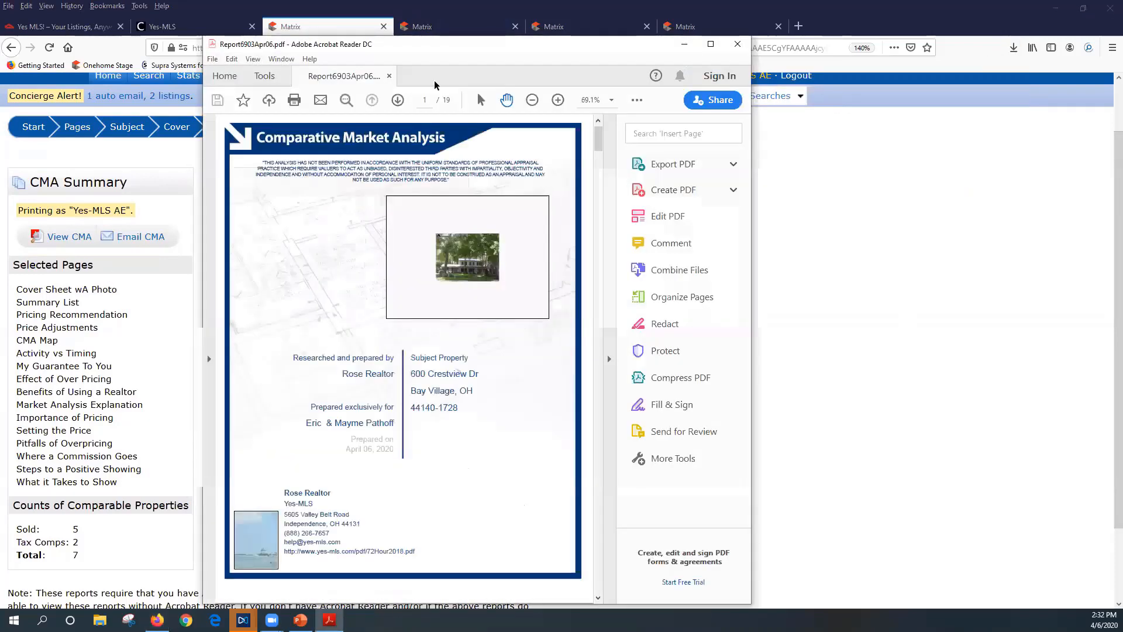
click(710, 43)
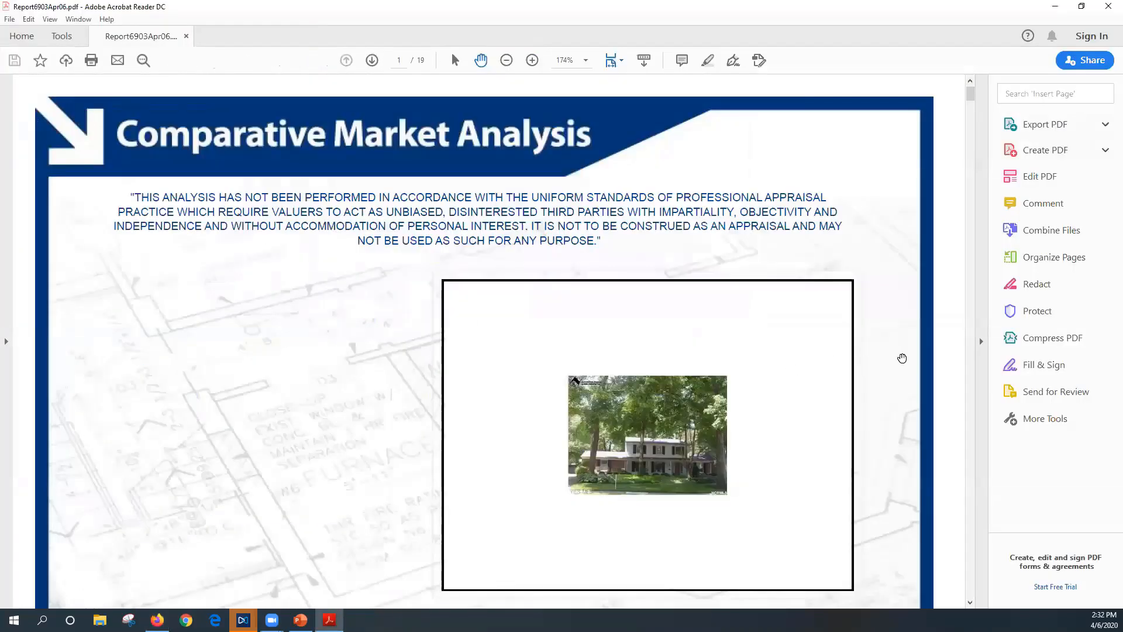
click(981, 342)
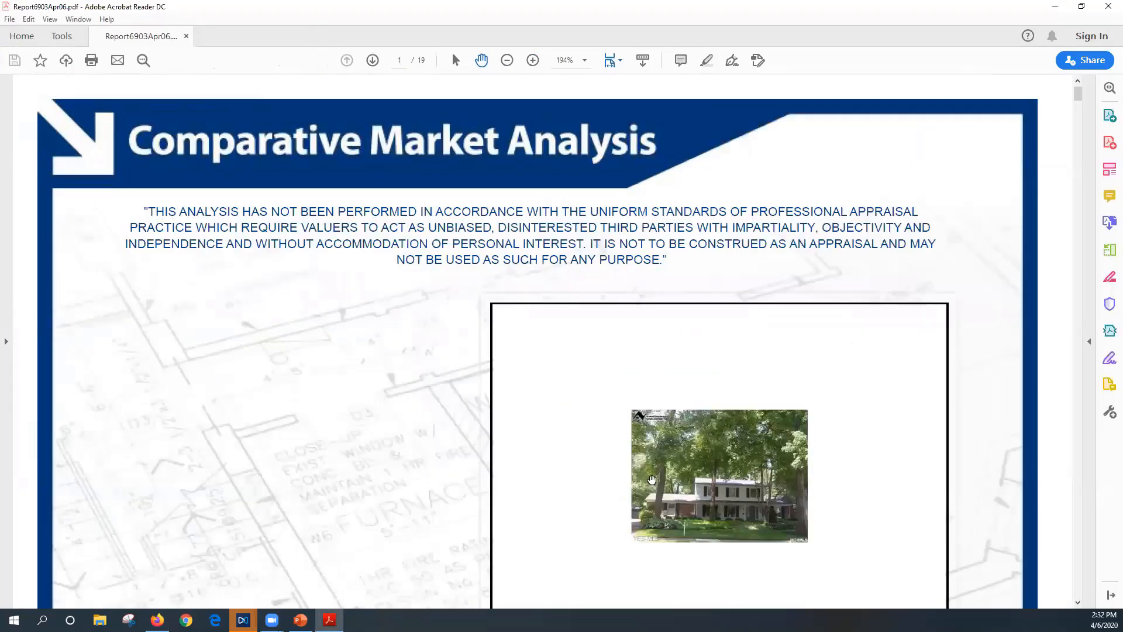
scroll(678, 457, down, 1)
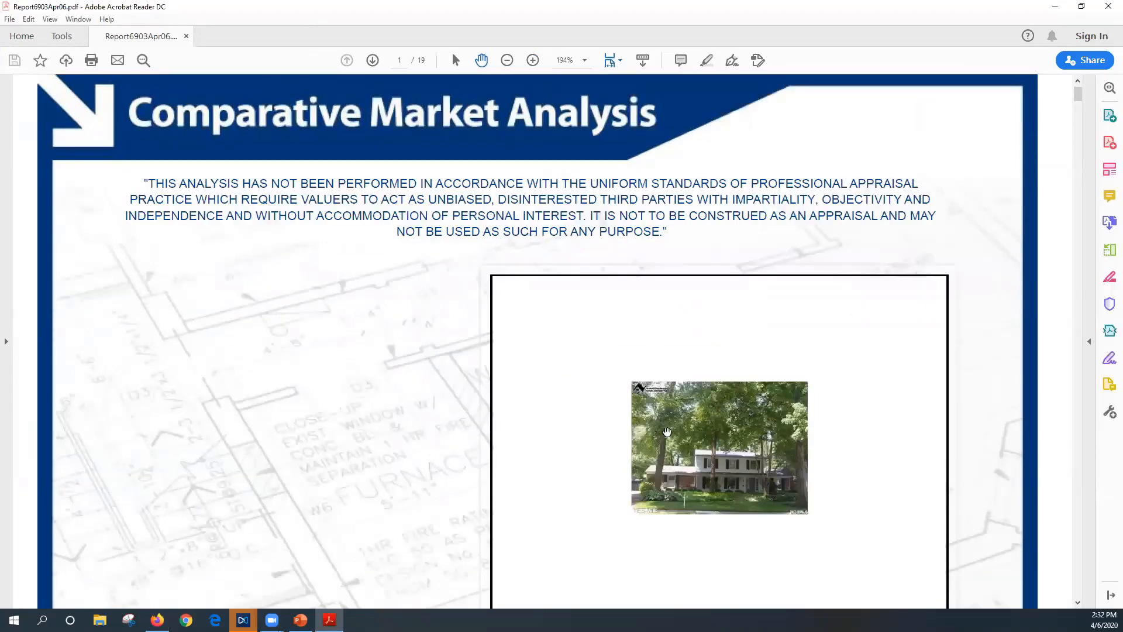
scroll(668, 417, down, 1)
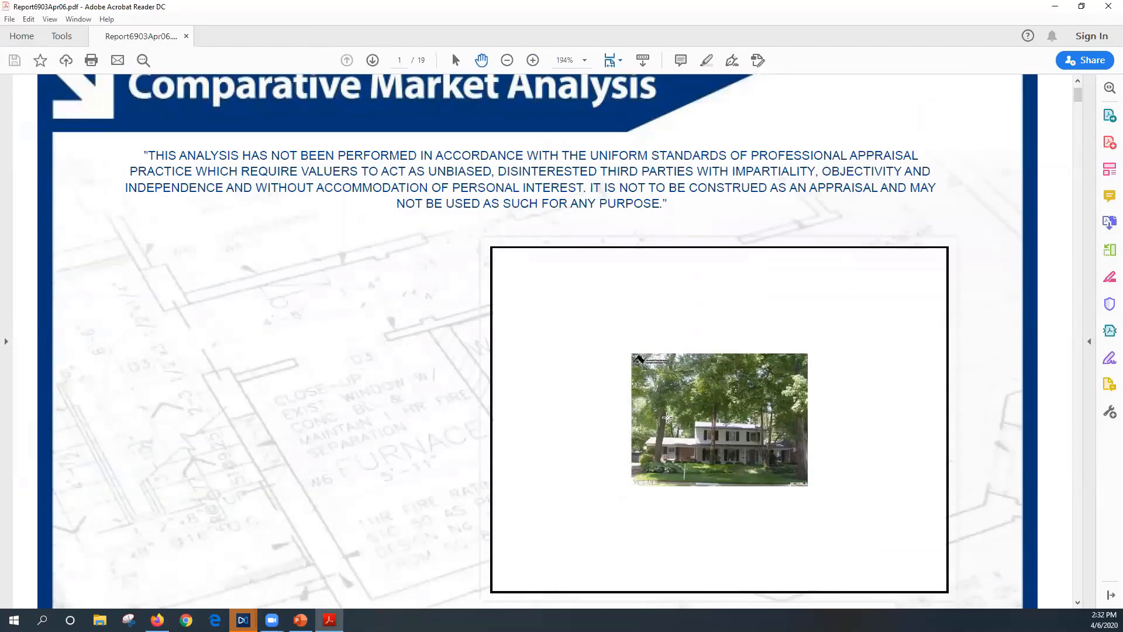
scroll(667, 417, down, 2)
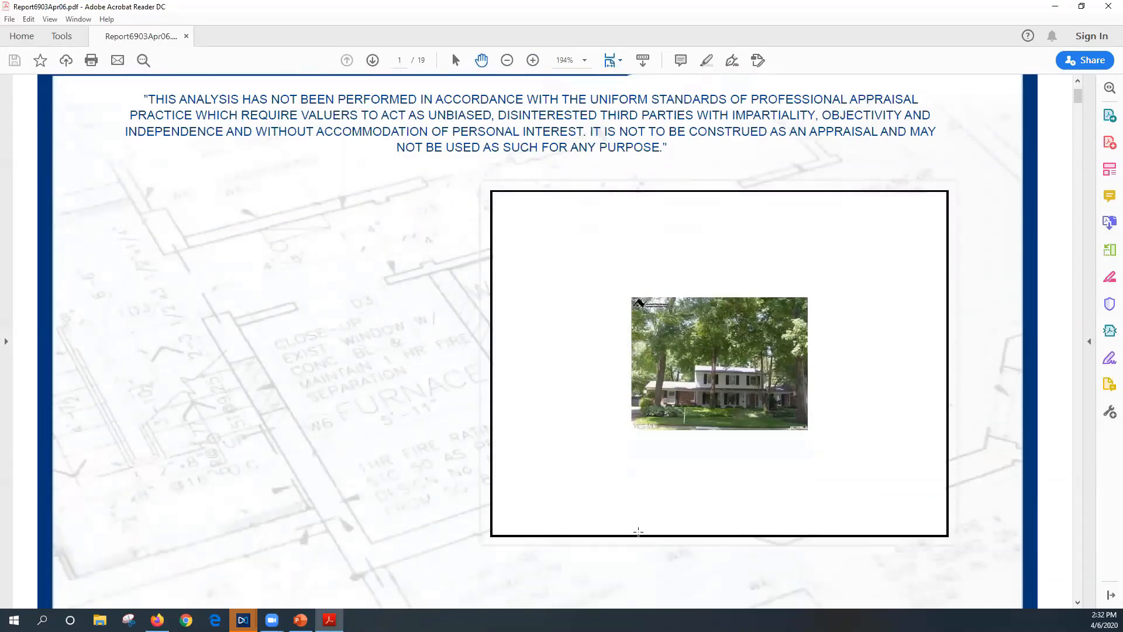
scroll(694, 484, down, 5)
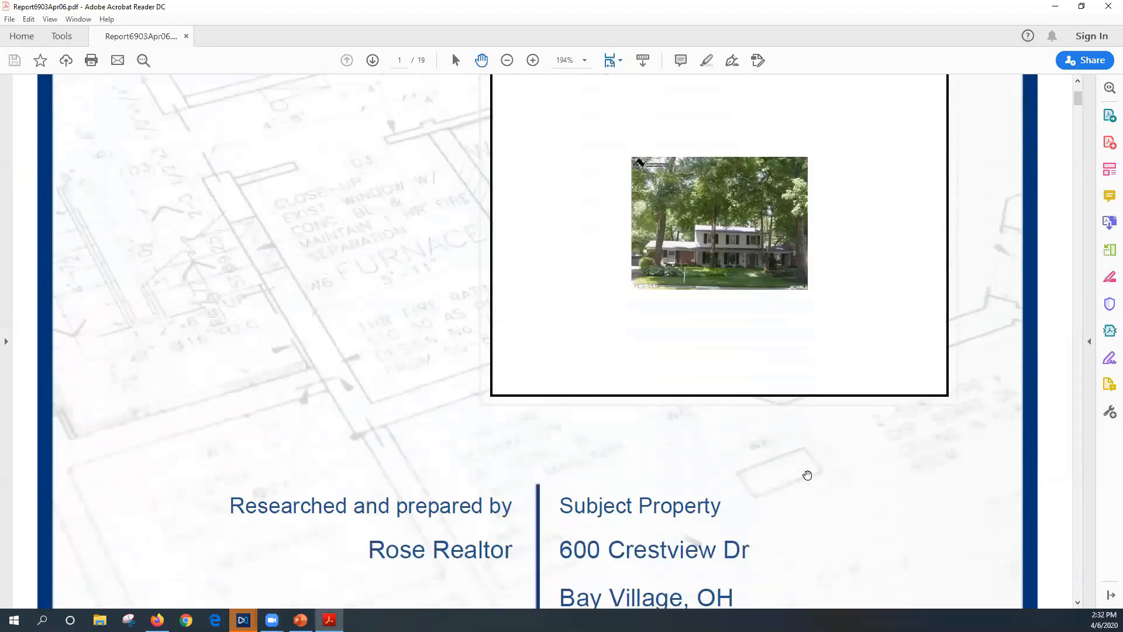
scroll(835, 488, down, 4)
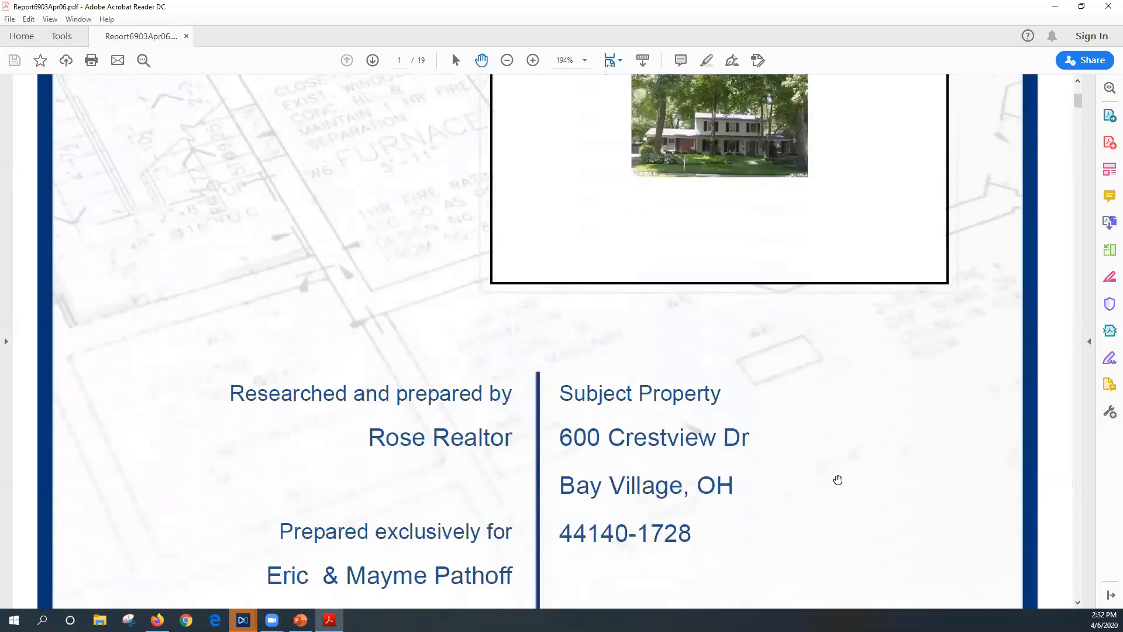
scroll(848, 468, down, 4)
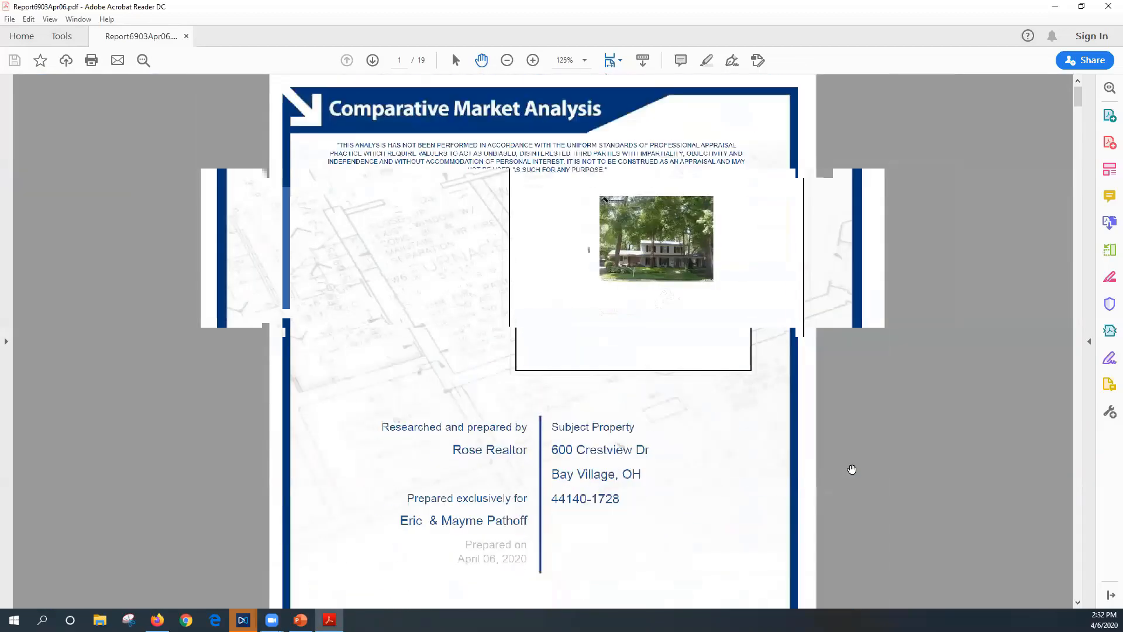
scroll(565, 472, down, 1)
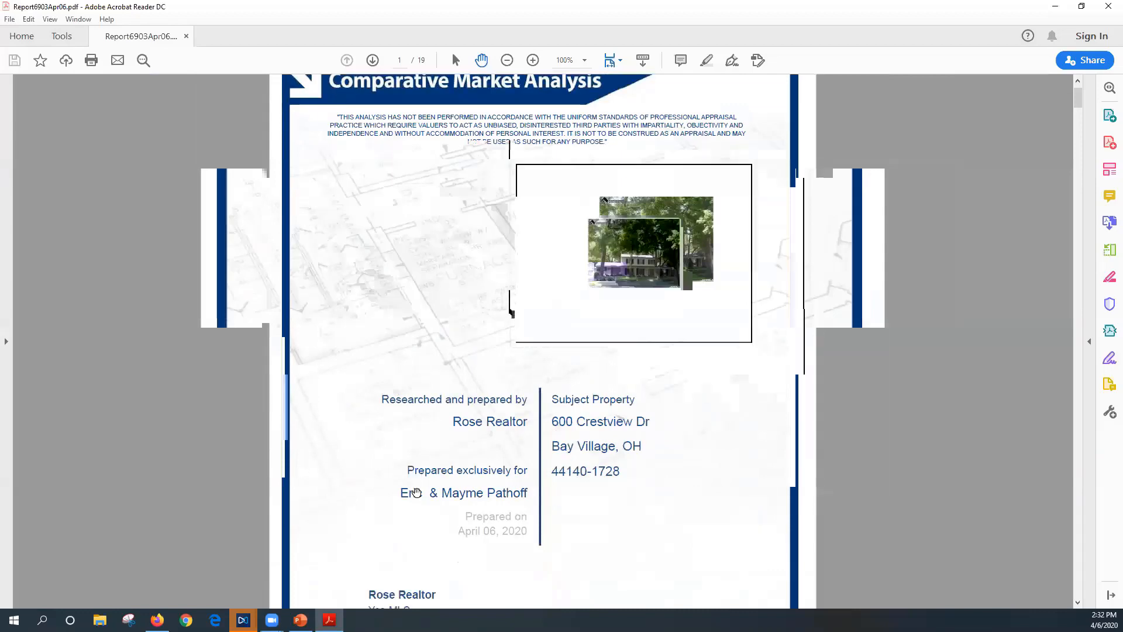
scroll(439, 483, down, 1)
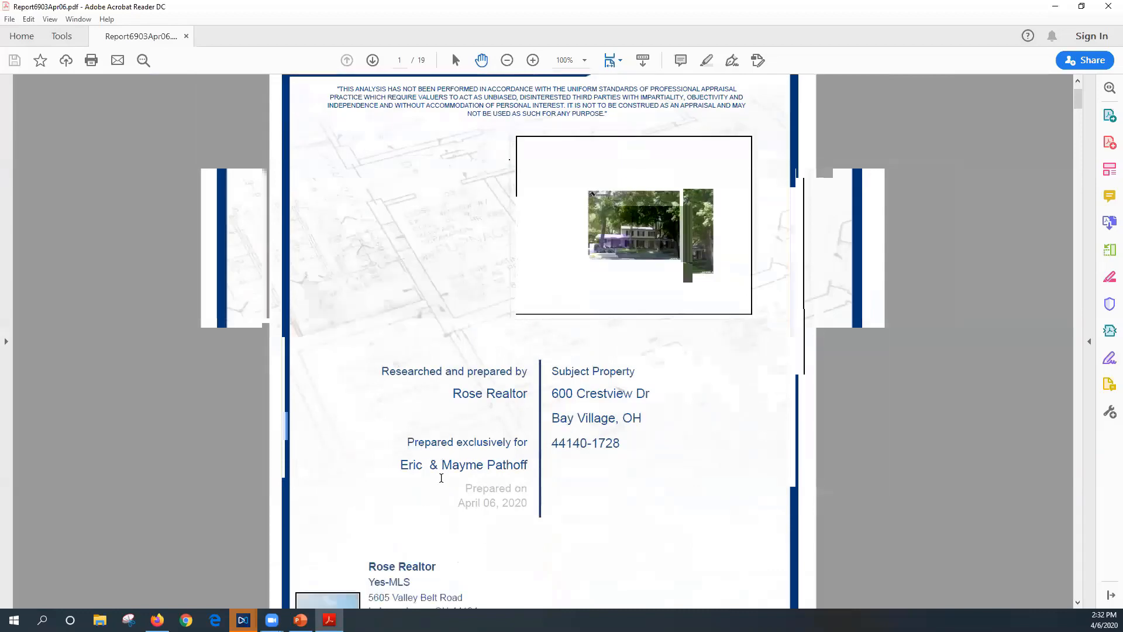
click(372, 60)
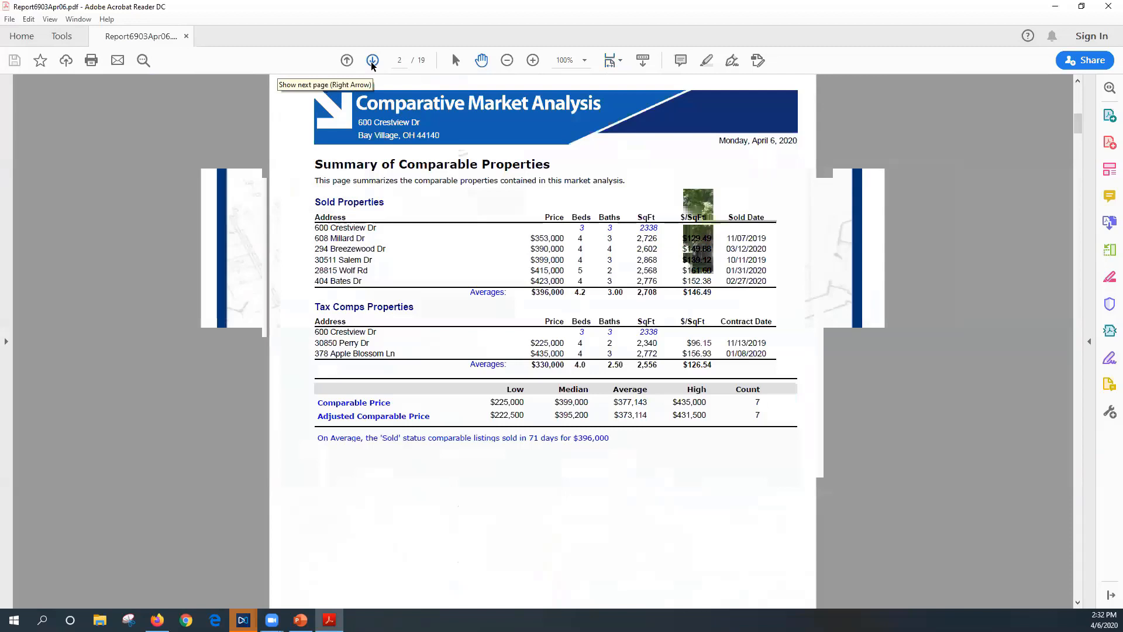
Review the Pricing Recommendation page, then advance to page 4, CMA Price Adjustments
click(372, 61)
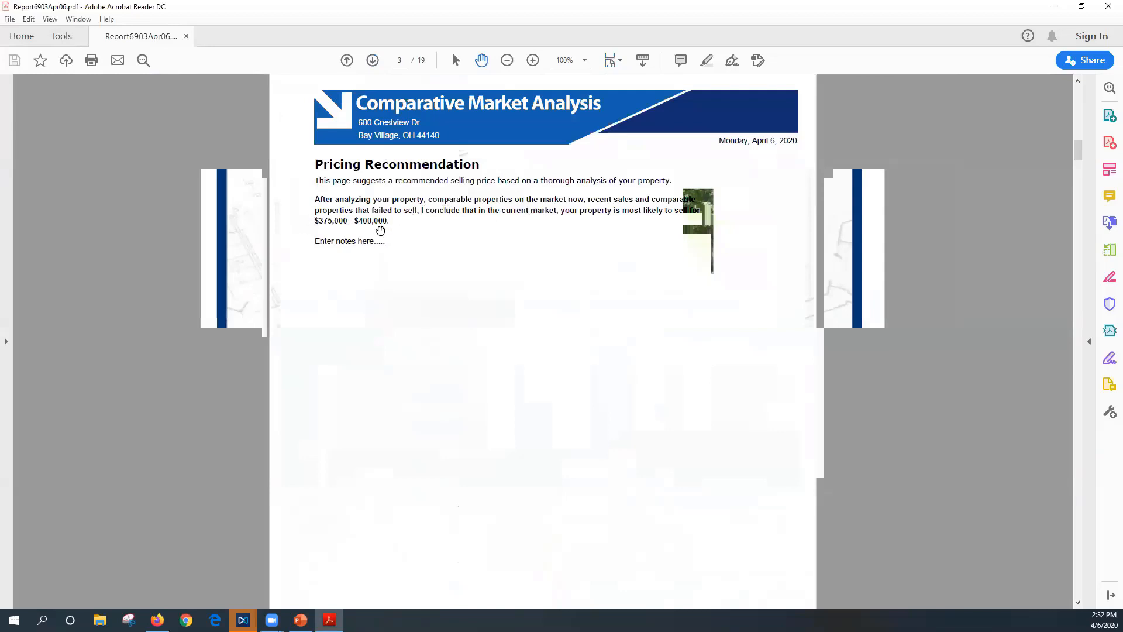
drag(391, 224, 322, 227)
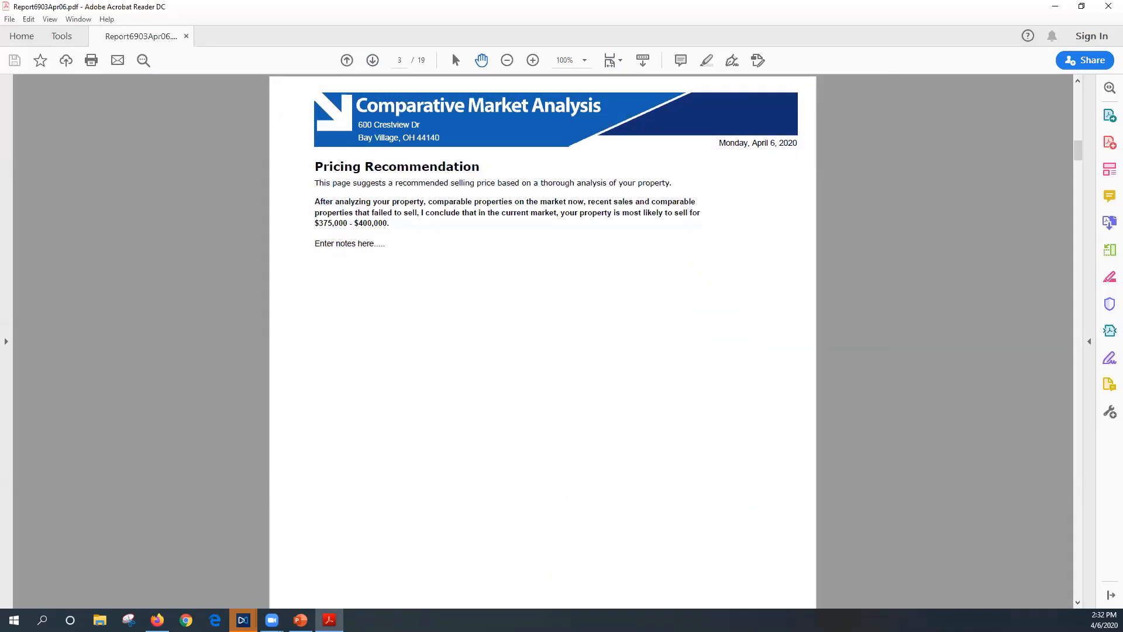
key(alt+Tab)
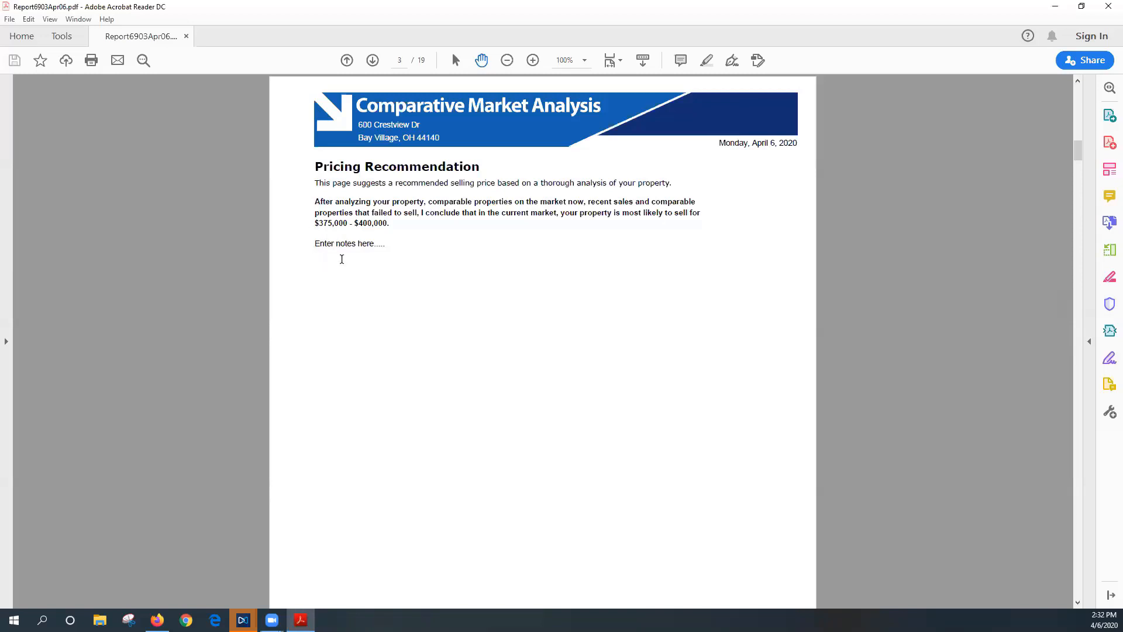
click(373, 61)
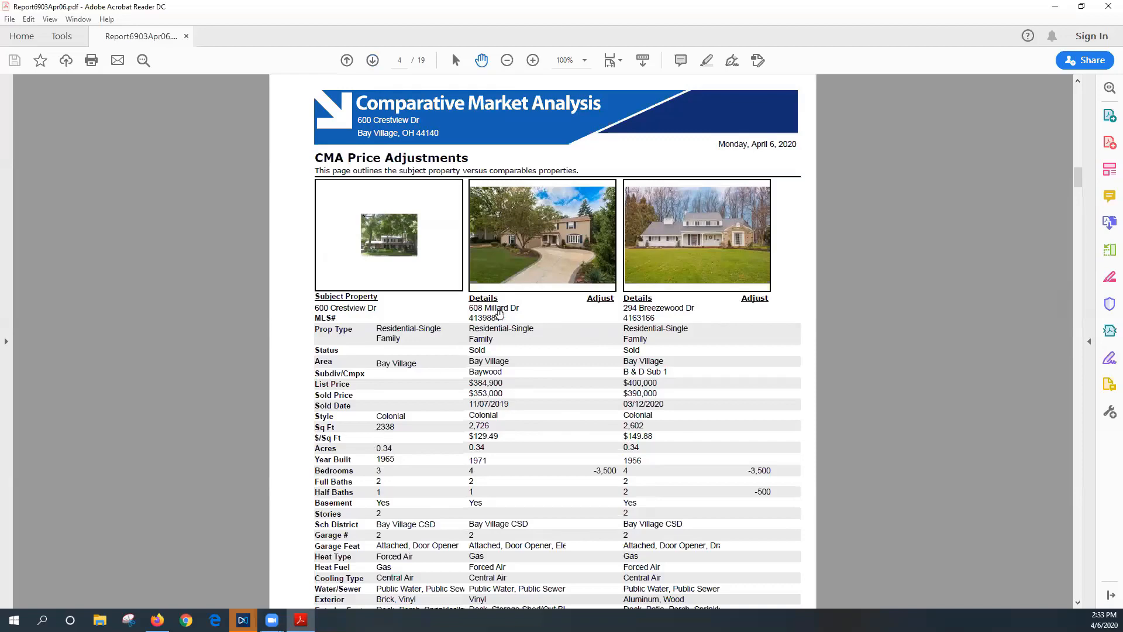
scroll(609, 400, down, 2)
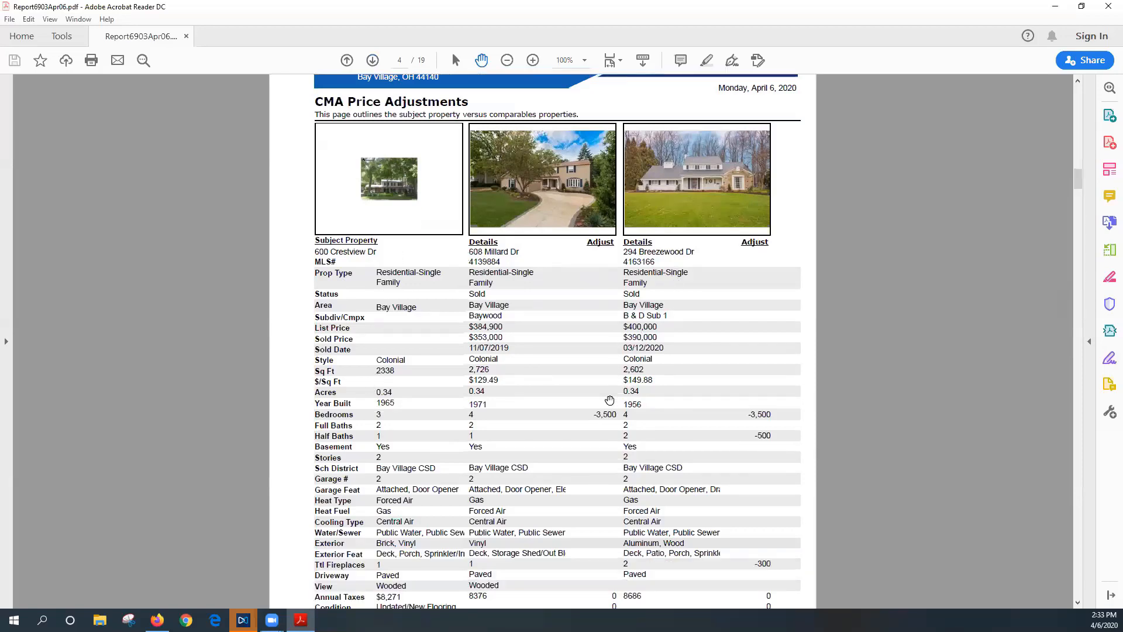
click(373, 61)
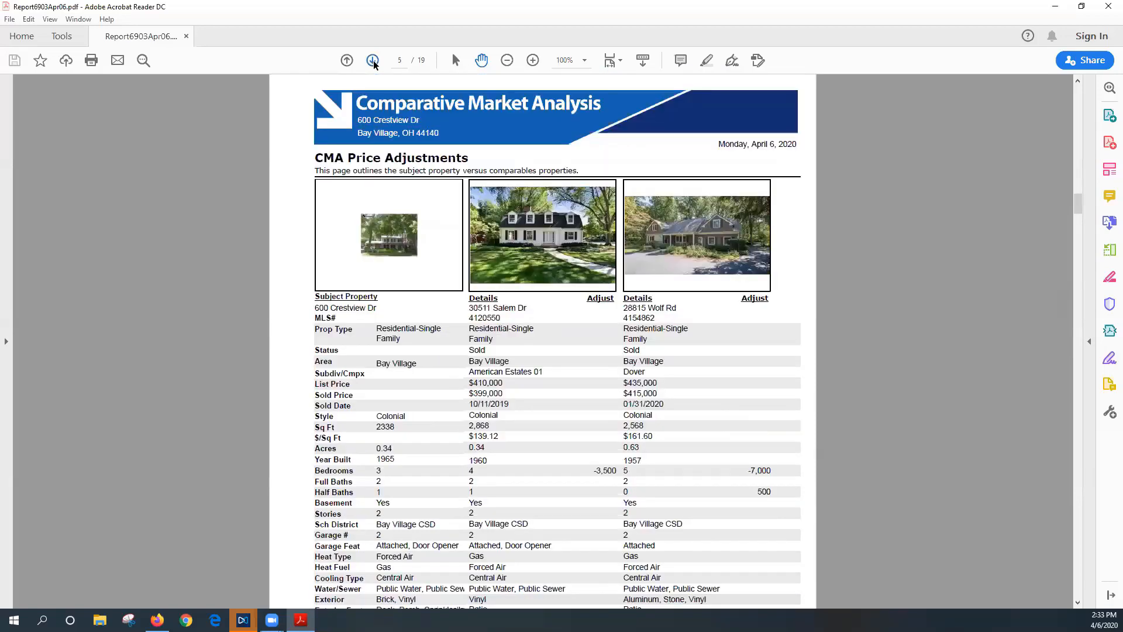
click(372, 61)
click(373, 61)
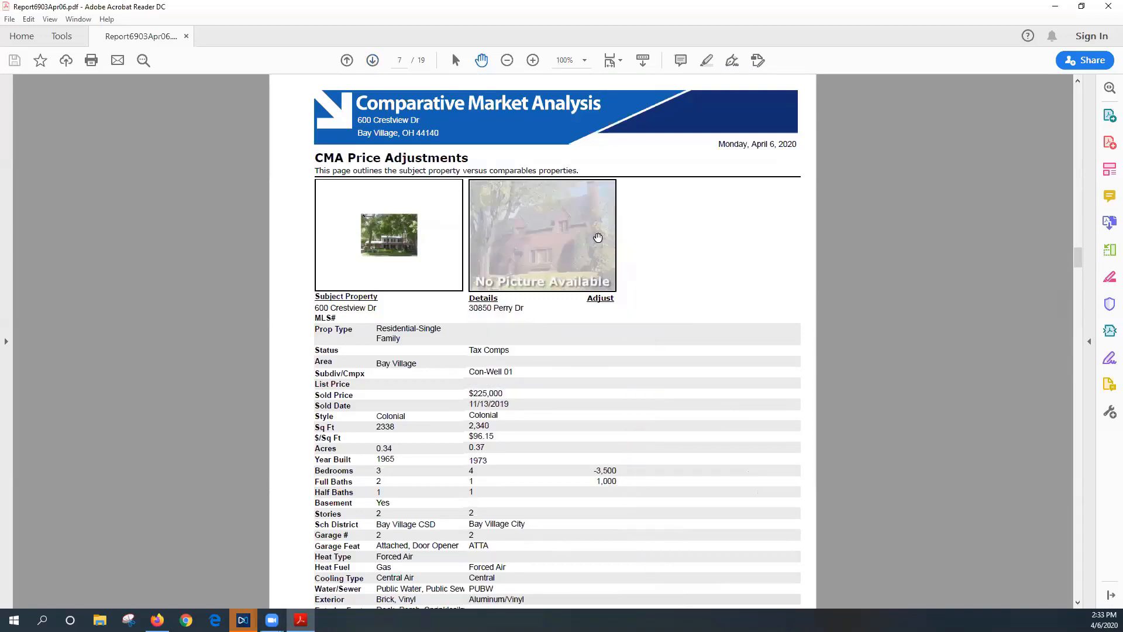
scroll(525, 351, down, 3)
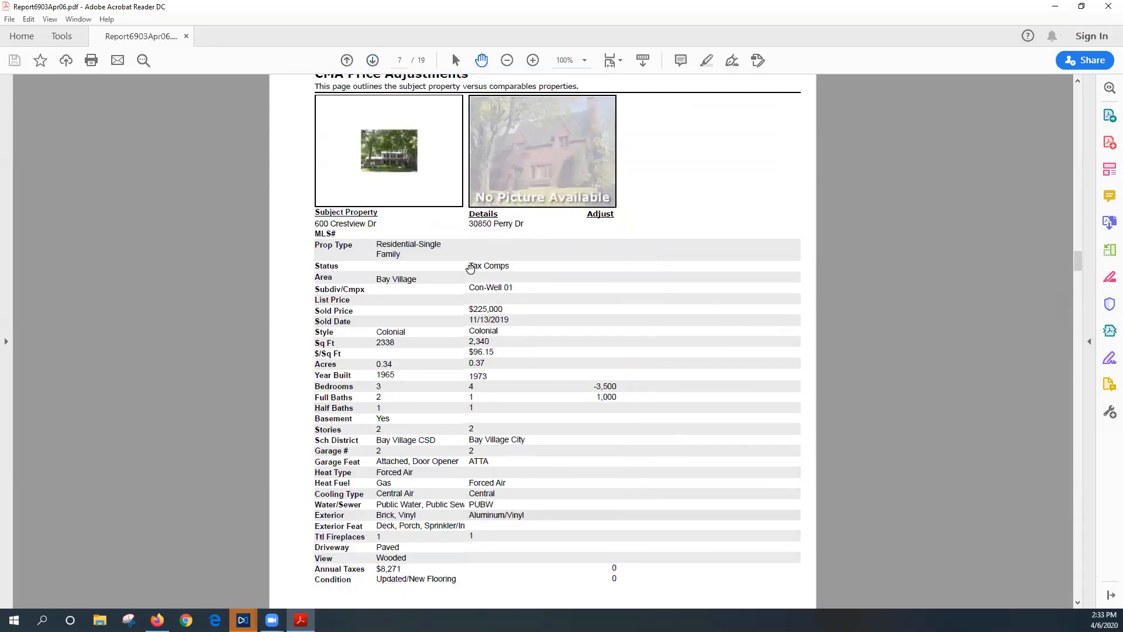
drag(469, 268, 505, 268)
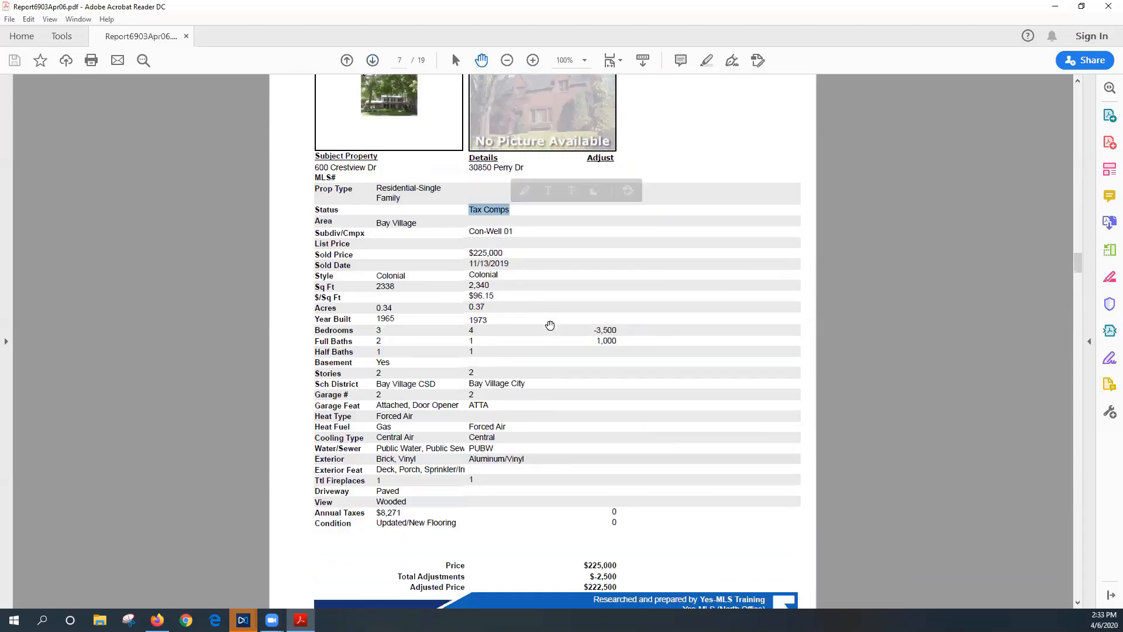
scroll(550, 325, down, 2)
scroll(550, 325, down, 17)
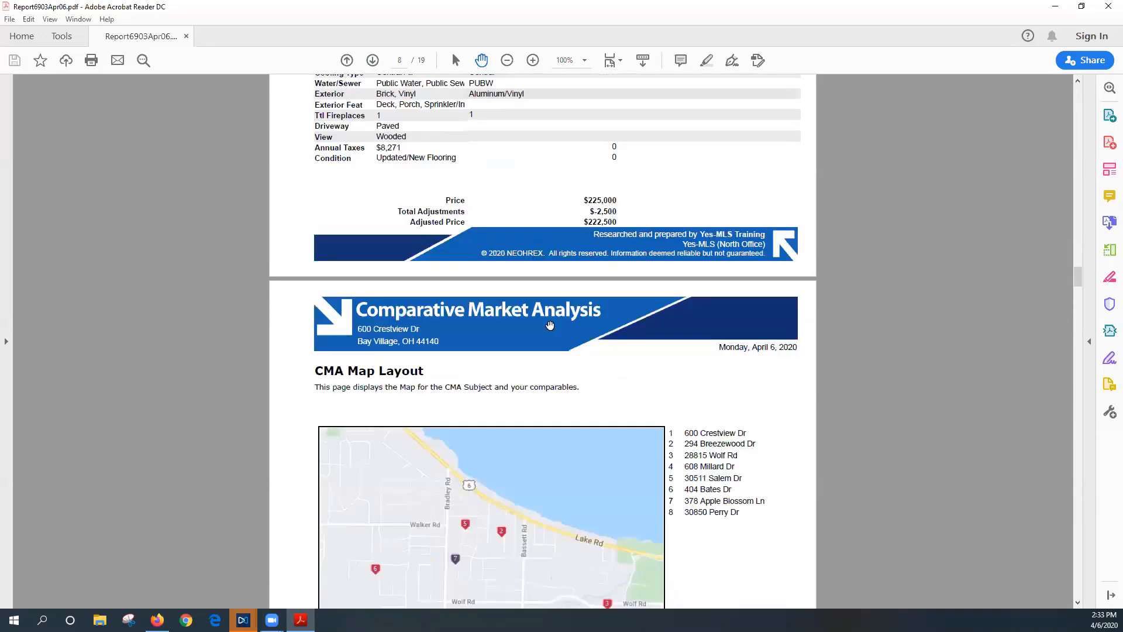
click(373, 60)
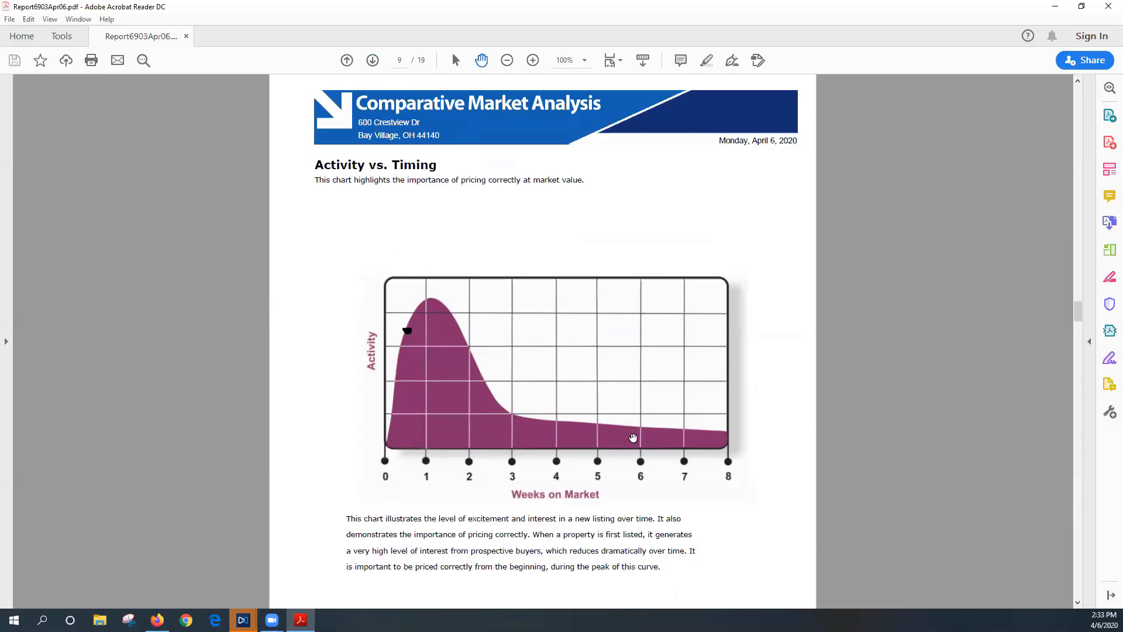
Review the My Guarantee to You and The Effect of Over Pricing pages, advancing toward the REALTOR® benefits page
scroll(681, 440, down, 1)
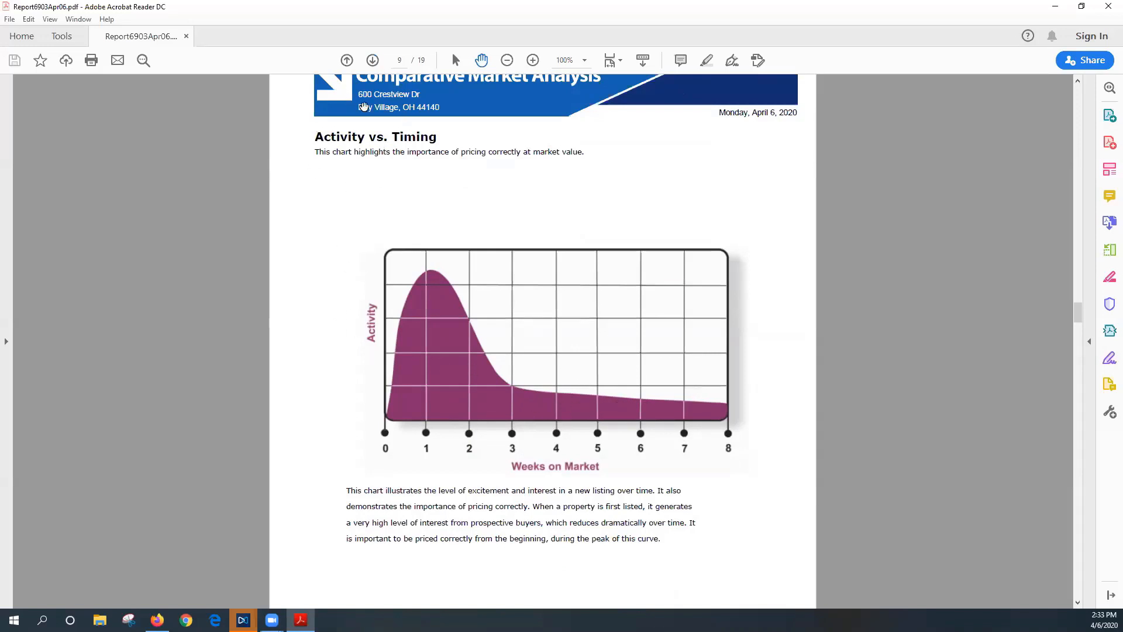
click(371, 62)
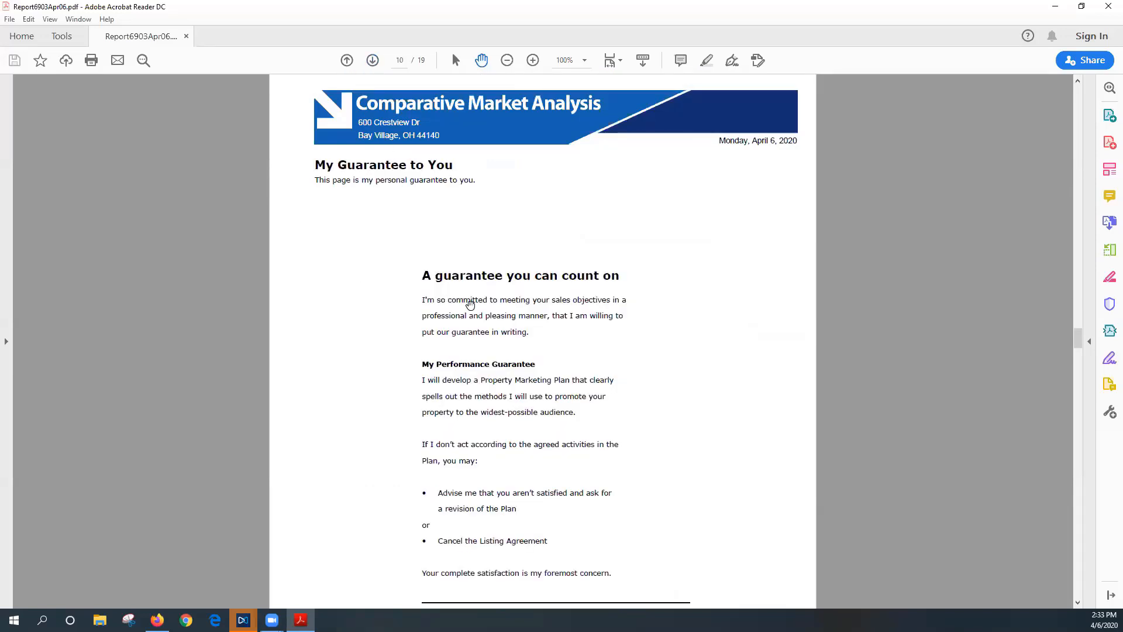
scroll(469, 303, down, 2)
scroll(470, 306, up, 1)
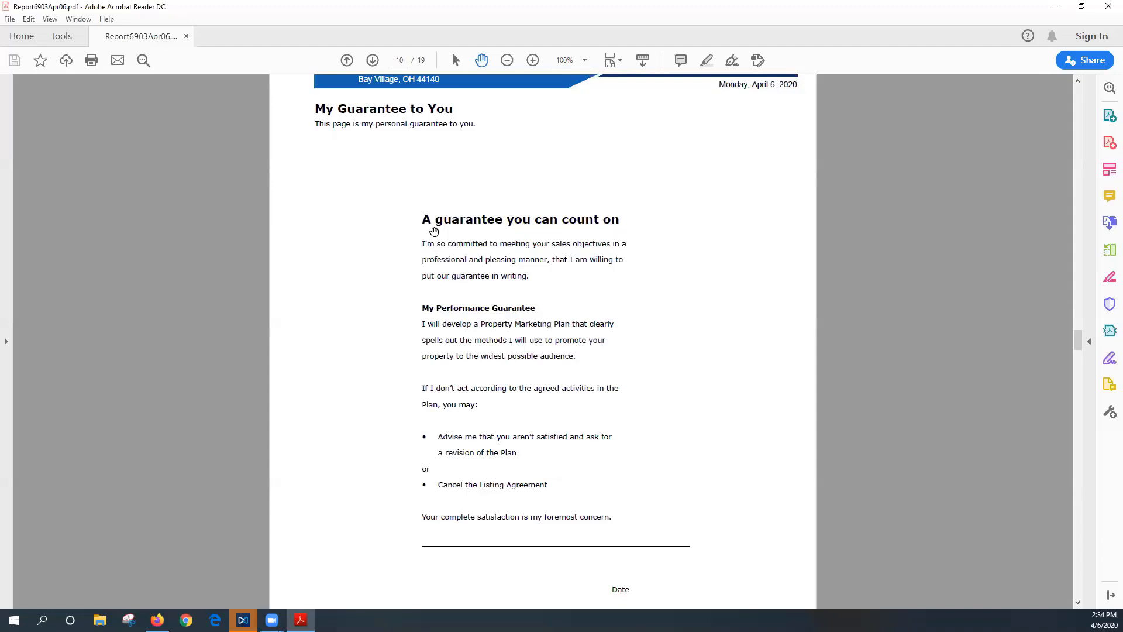
click(373, 61)
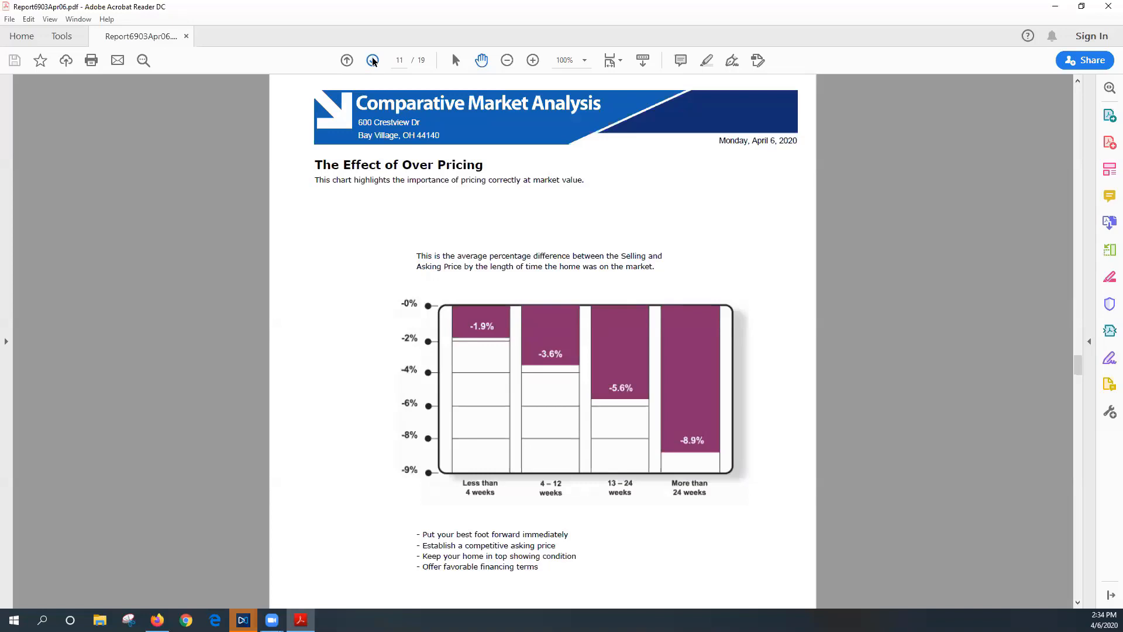
scroll(413, 238, down, 1)
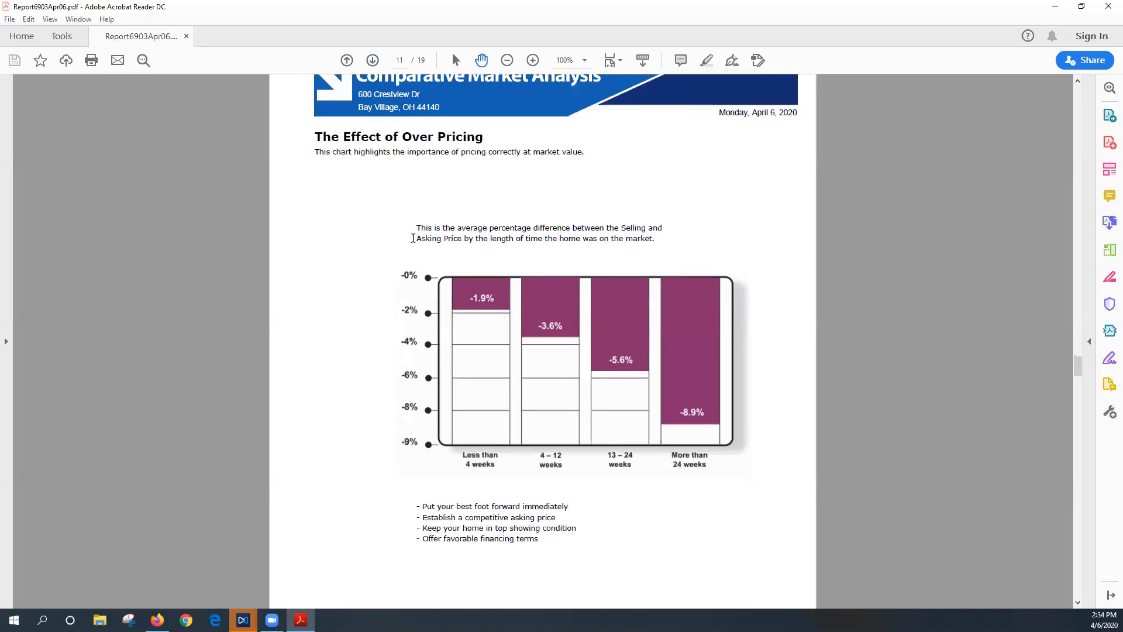
scroll(412, 238, up, 1)
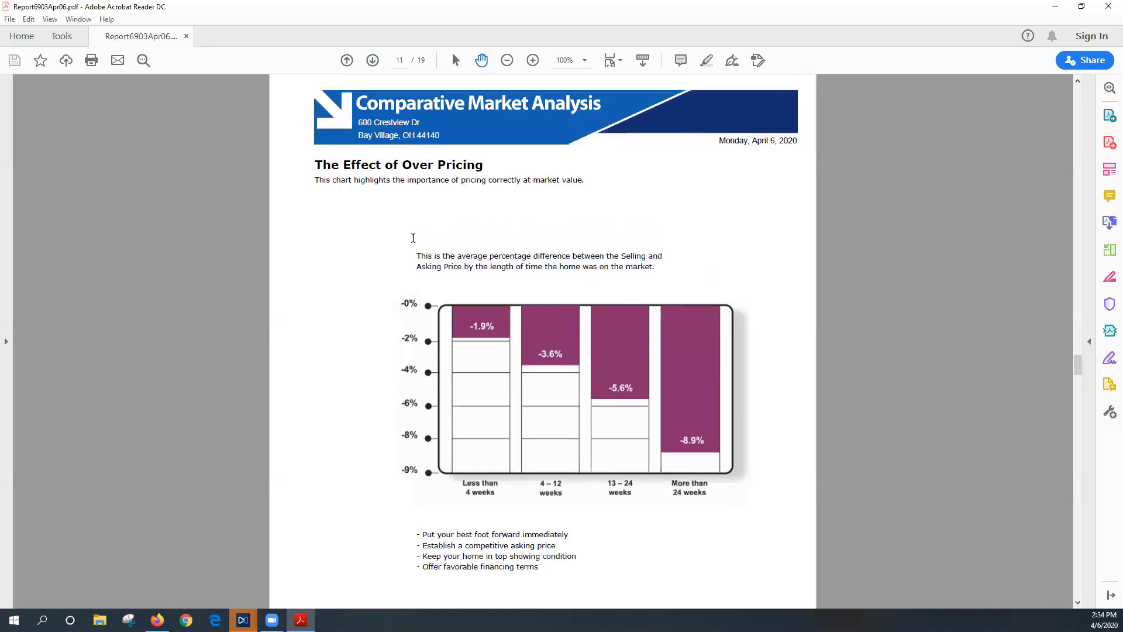
click(371, 64)
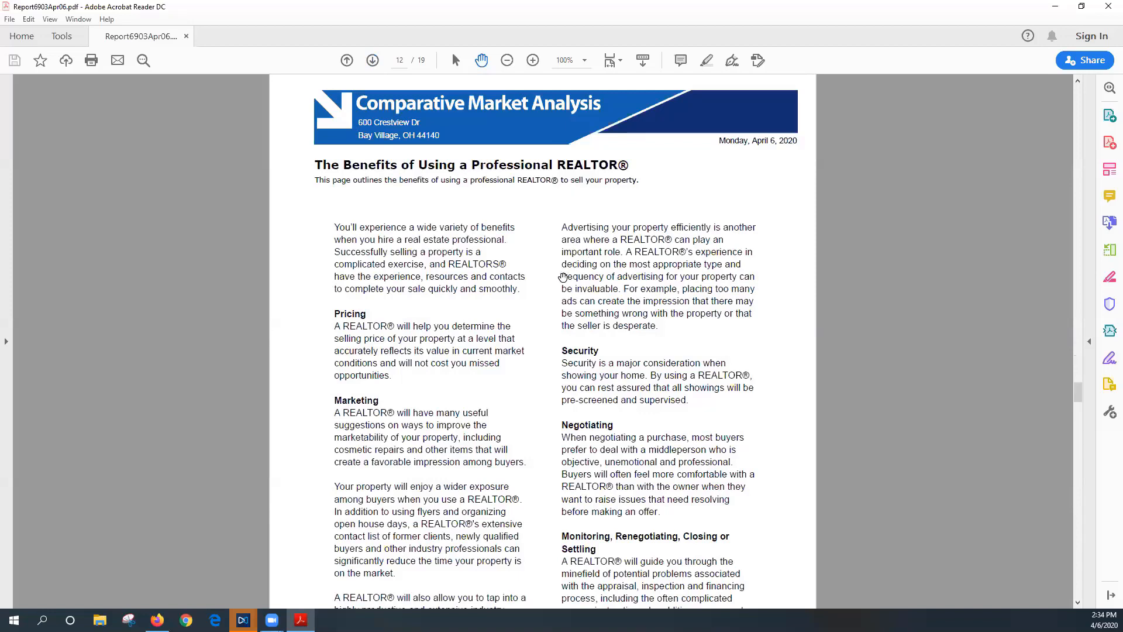
Scroll through page 12, then advance past Market Analysis Explanation and The Importance of Pricing to page 15, Setting the Price
scroll(564, 280, down, 1)
scroll(565, 285, up, 1)
scroll(442, 281, down, 1)
scroll(442, 281, down, 4)
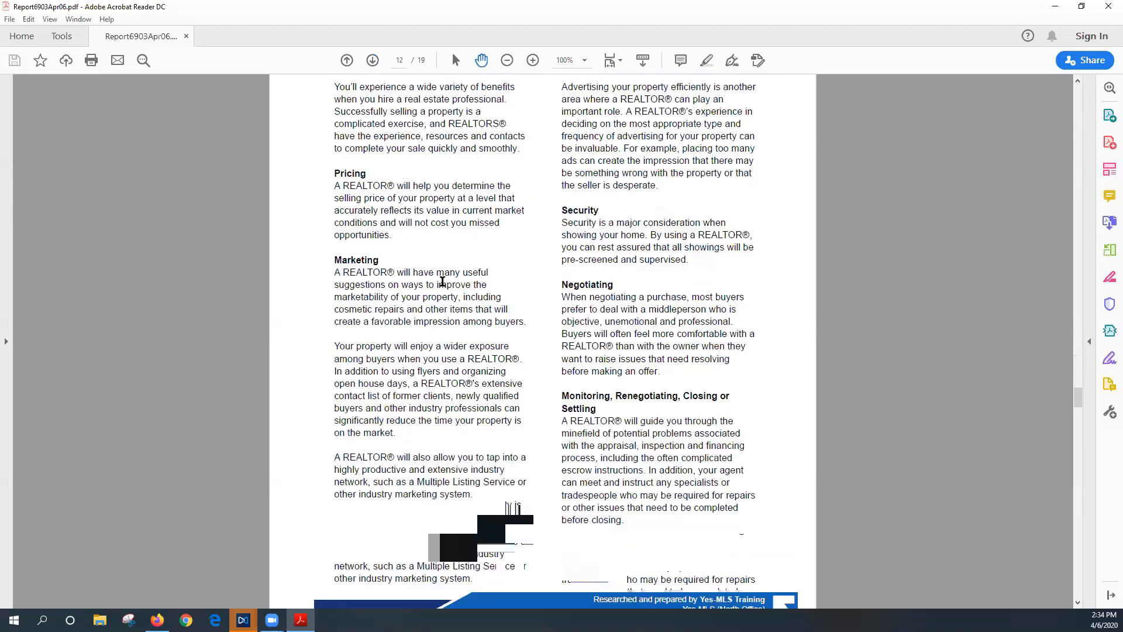
scroll(442, 281, up, 2)
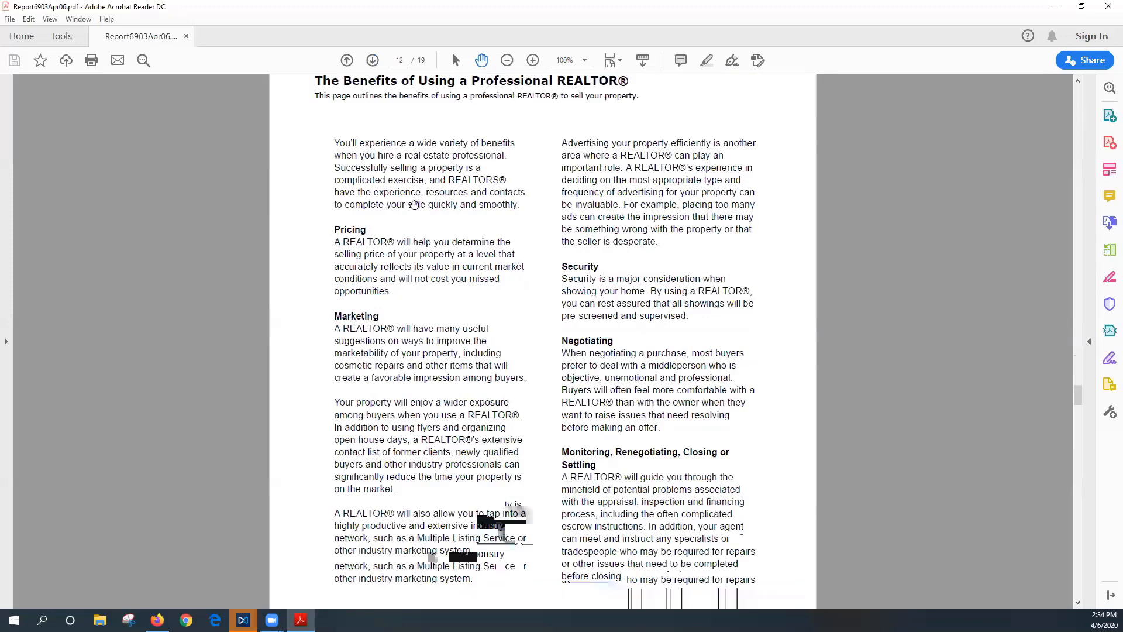
click(371, 62)
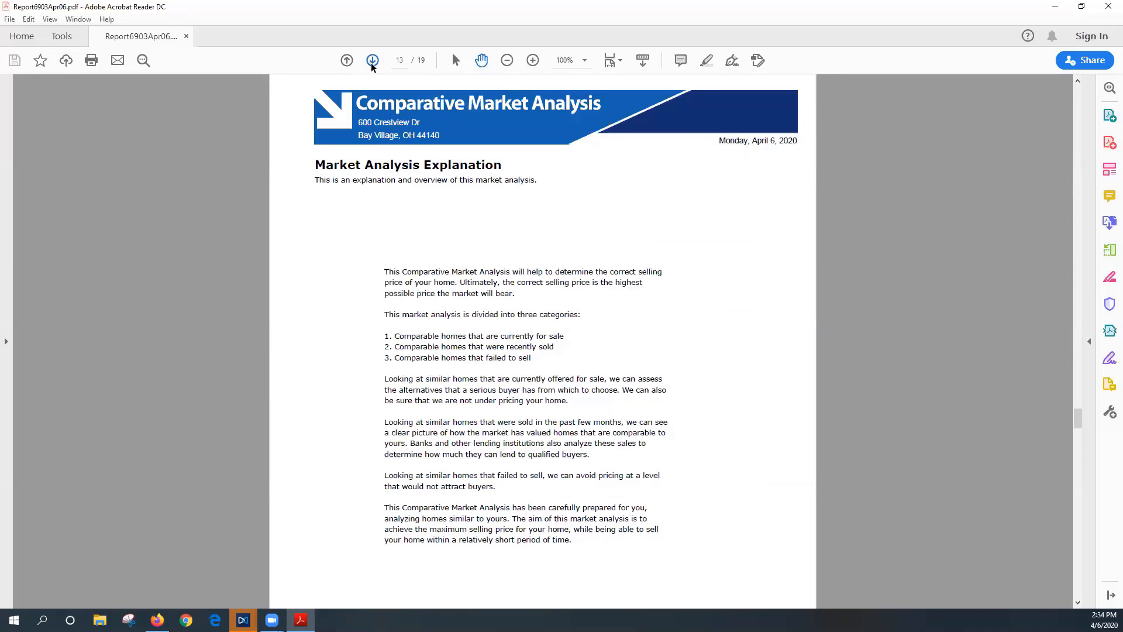
click(372, 63)
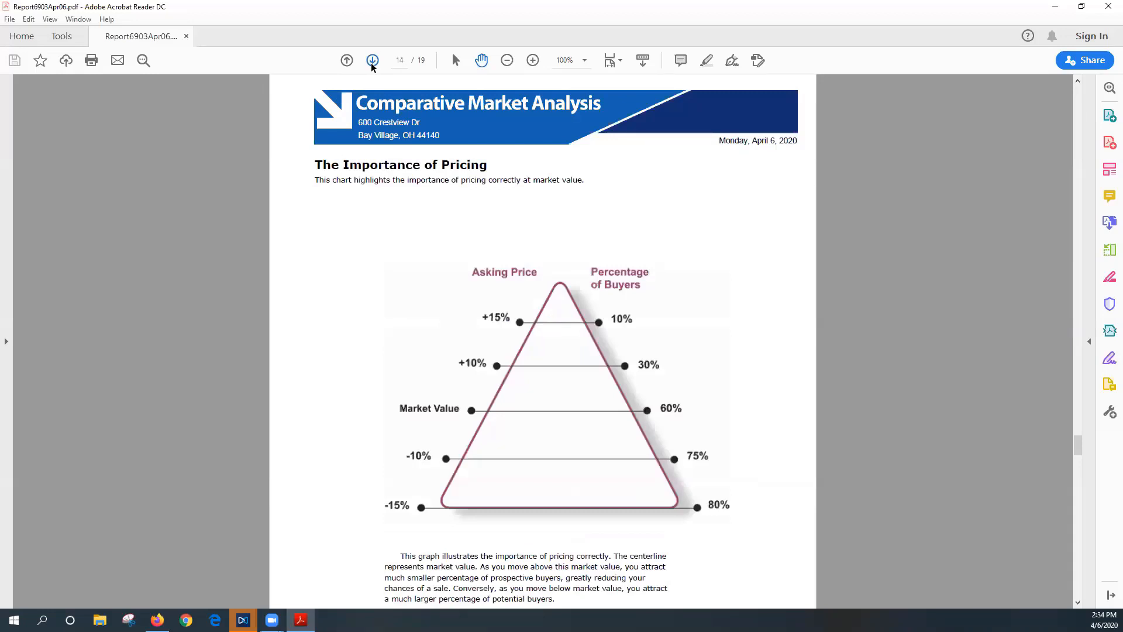
click(372, 62)
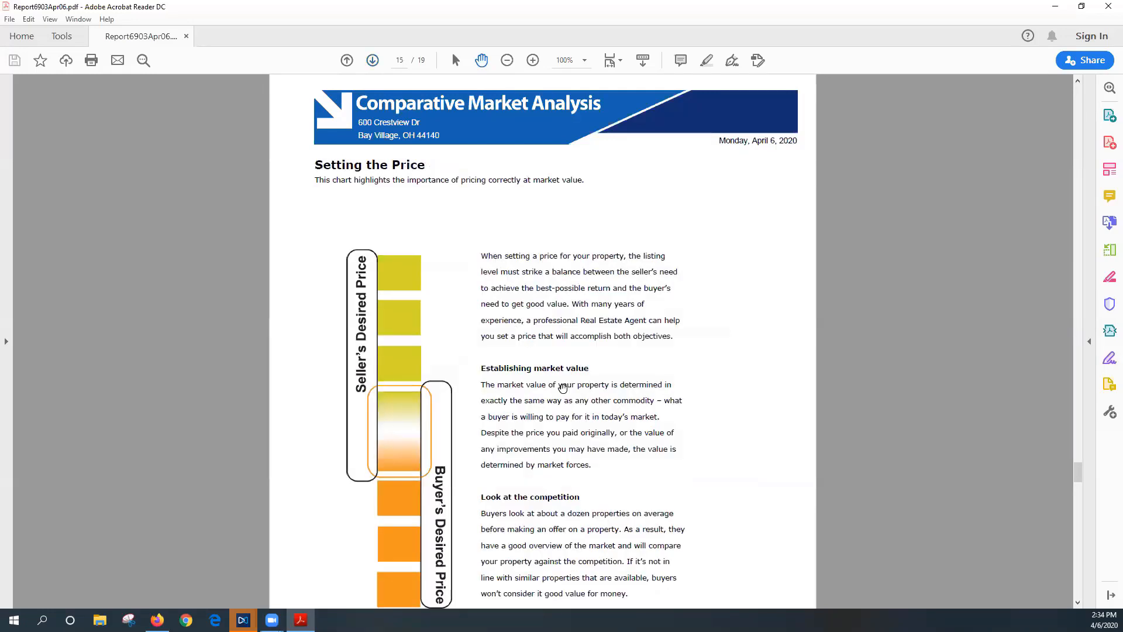
scroll(562, 387, down, 2)
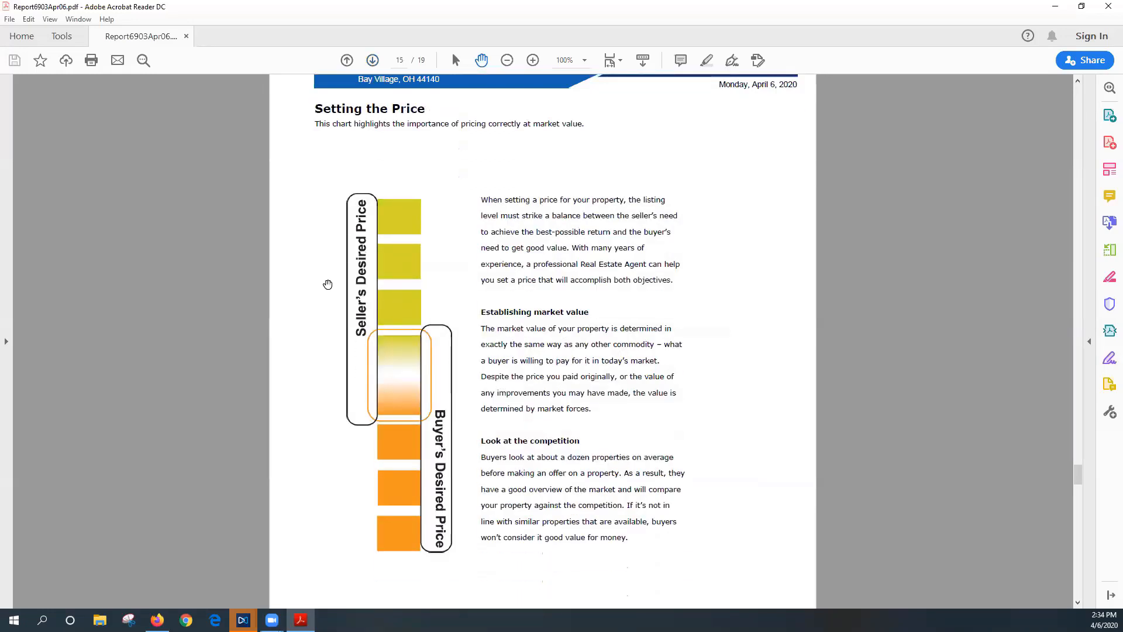
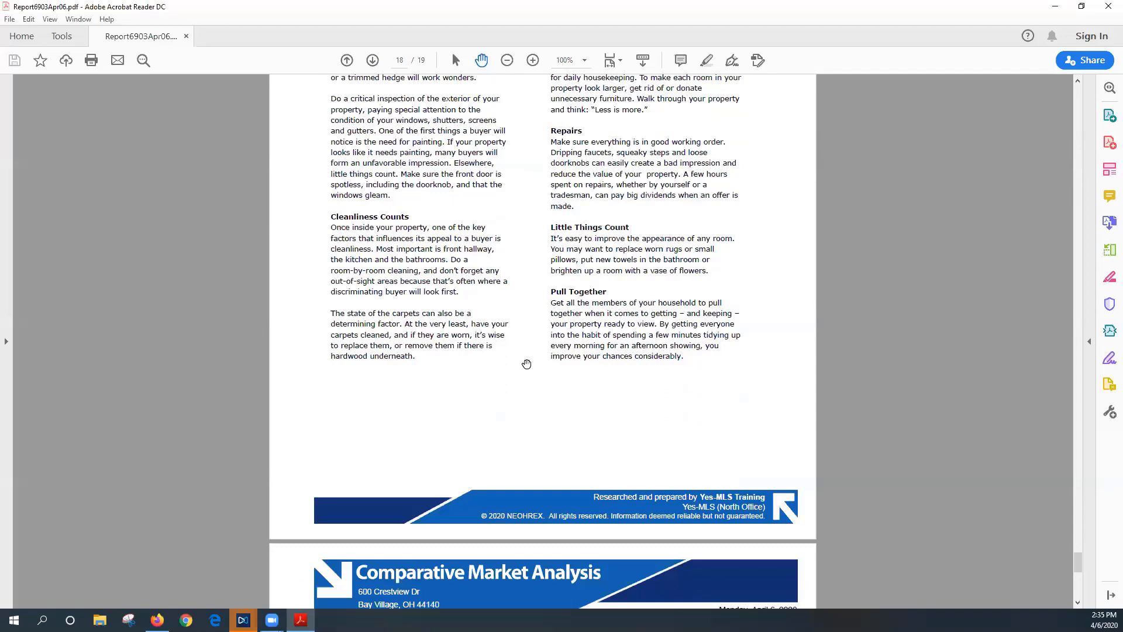
Scroll the CMA report to page 19 of 19, 'What it Takes to Show'
scroll(527, 363, down, 8)
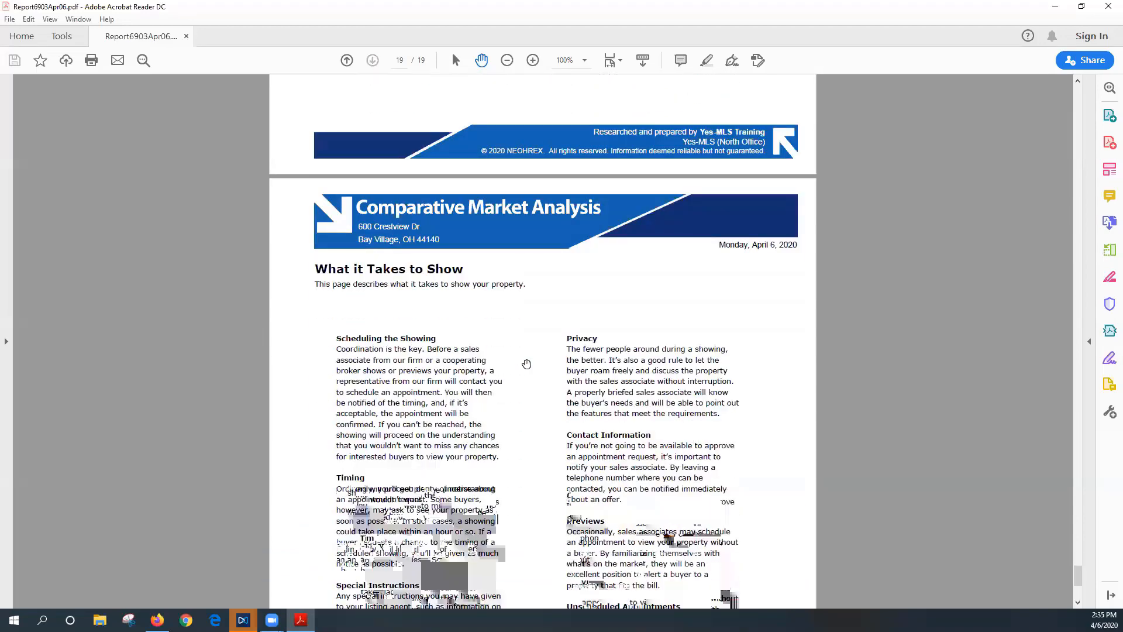
scroll(526, 364, down, 1)
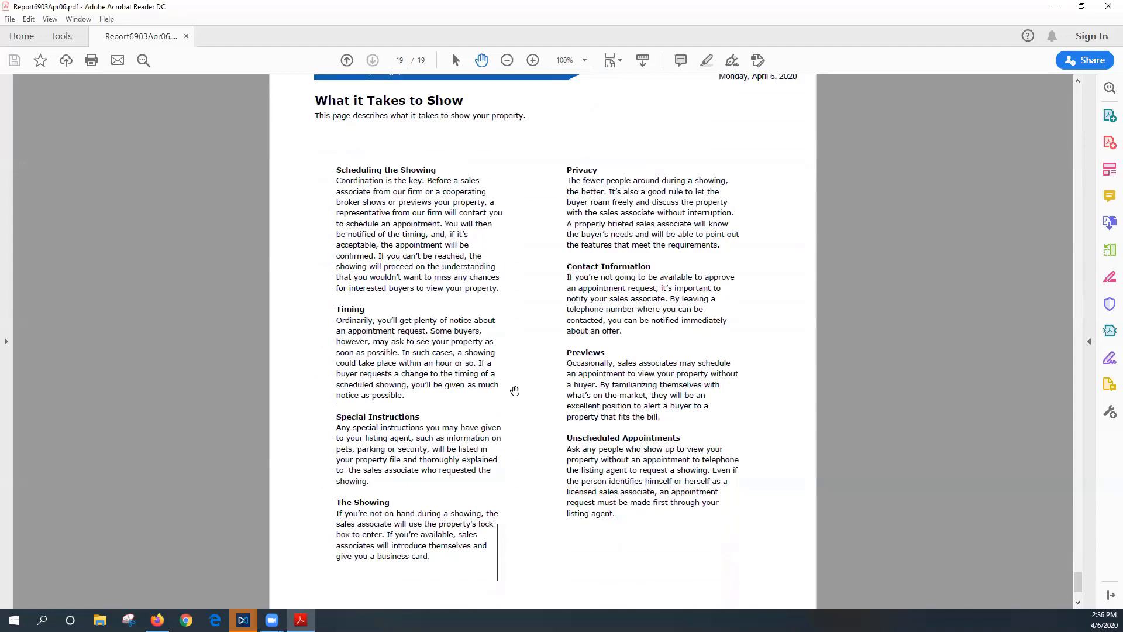
scroll(515, 390, down, 4)
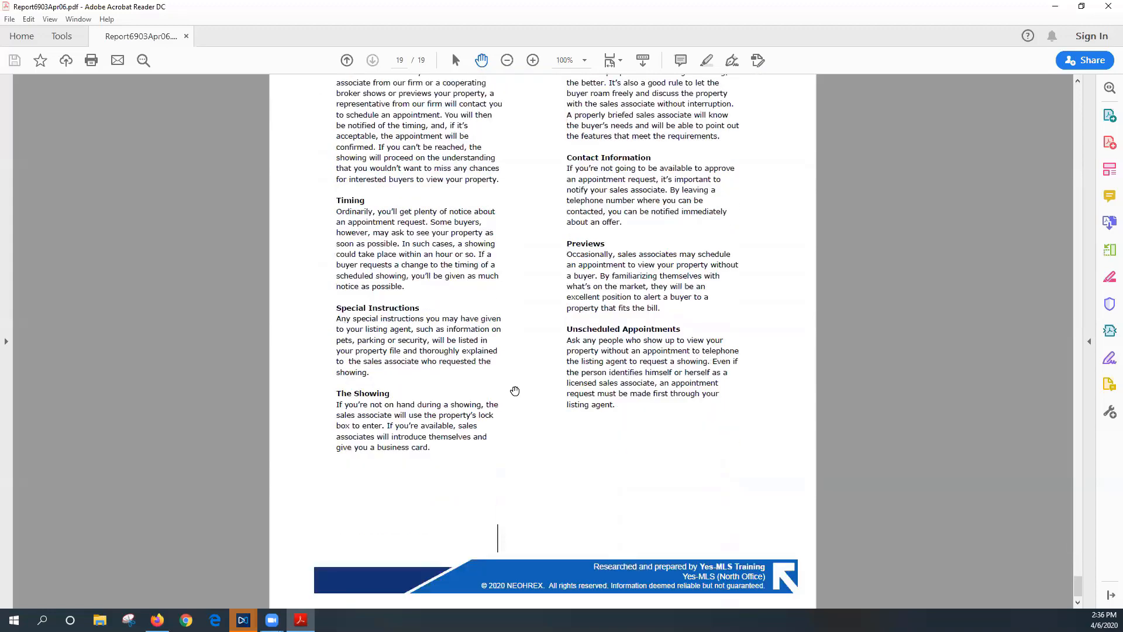
scroll(507, 350, up, 5)
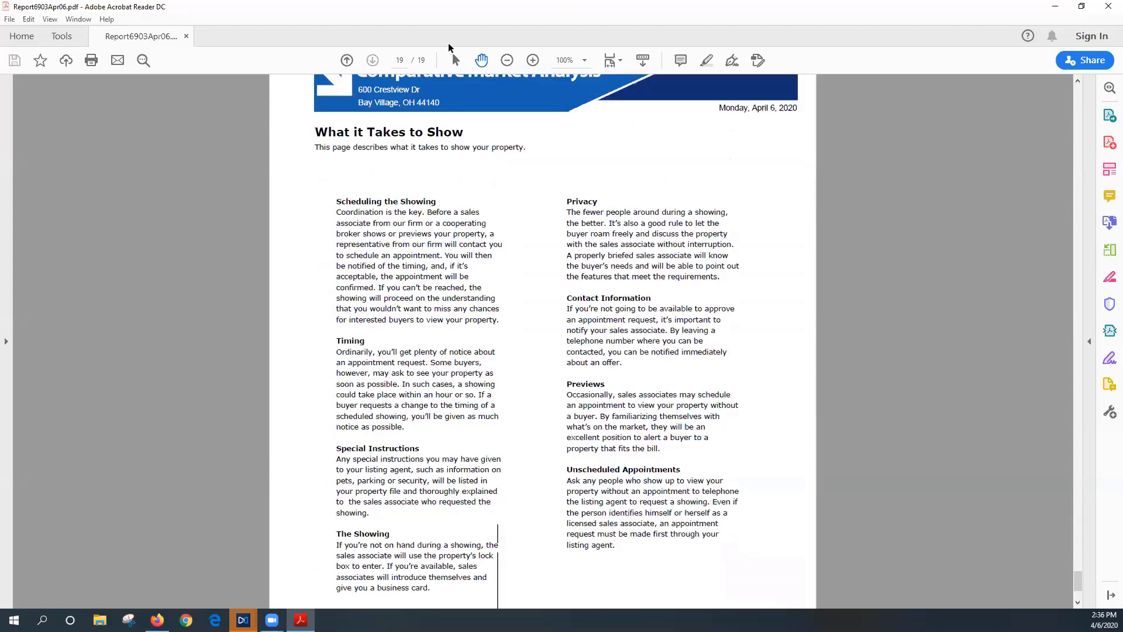
click(1107, 8)
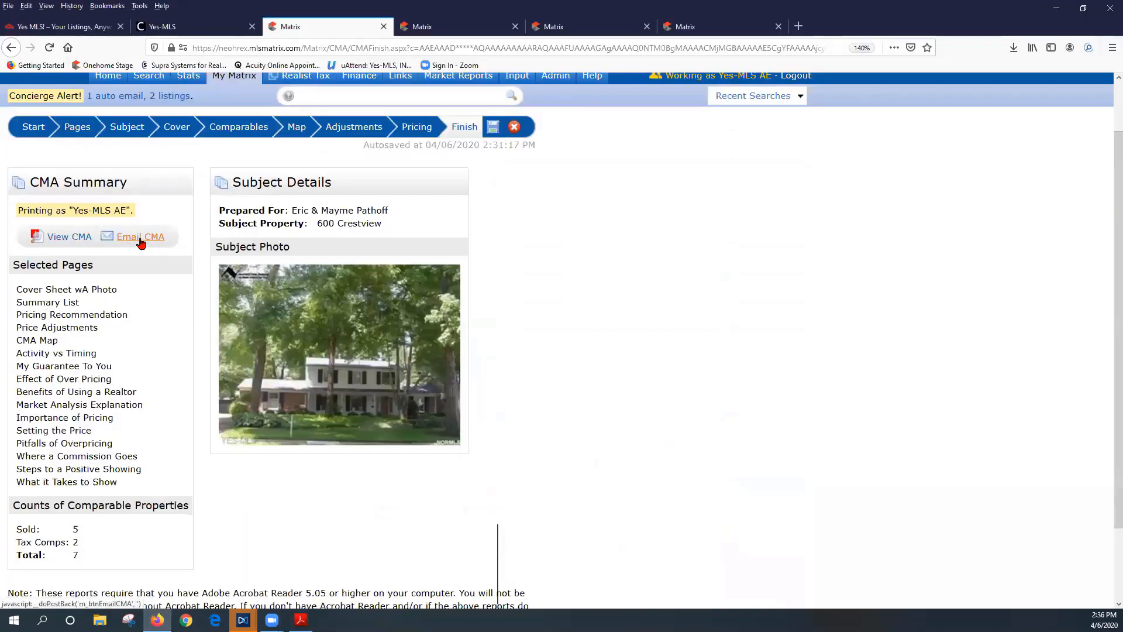
click(140, 238)
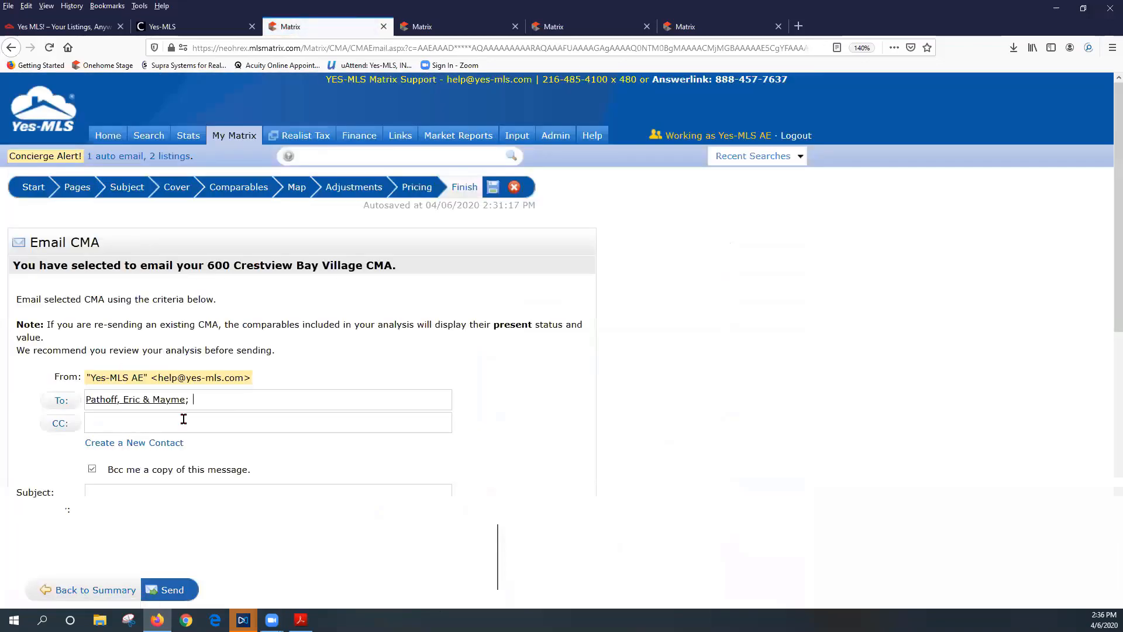
scroll(184, 419, down, 4)
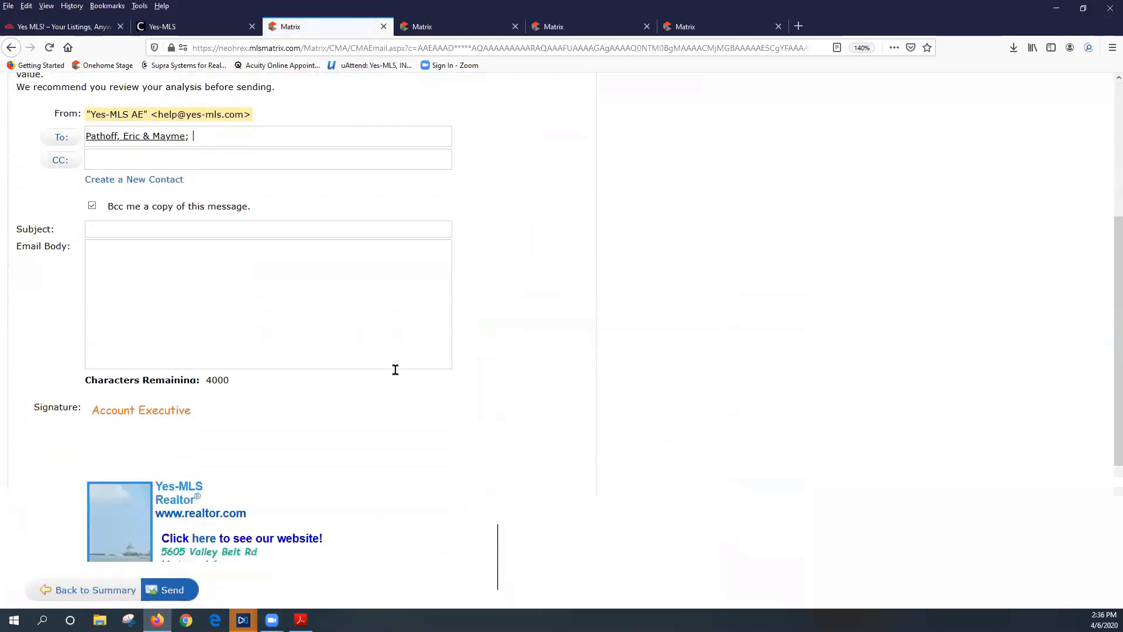
scroll(396, 368, up, 4)
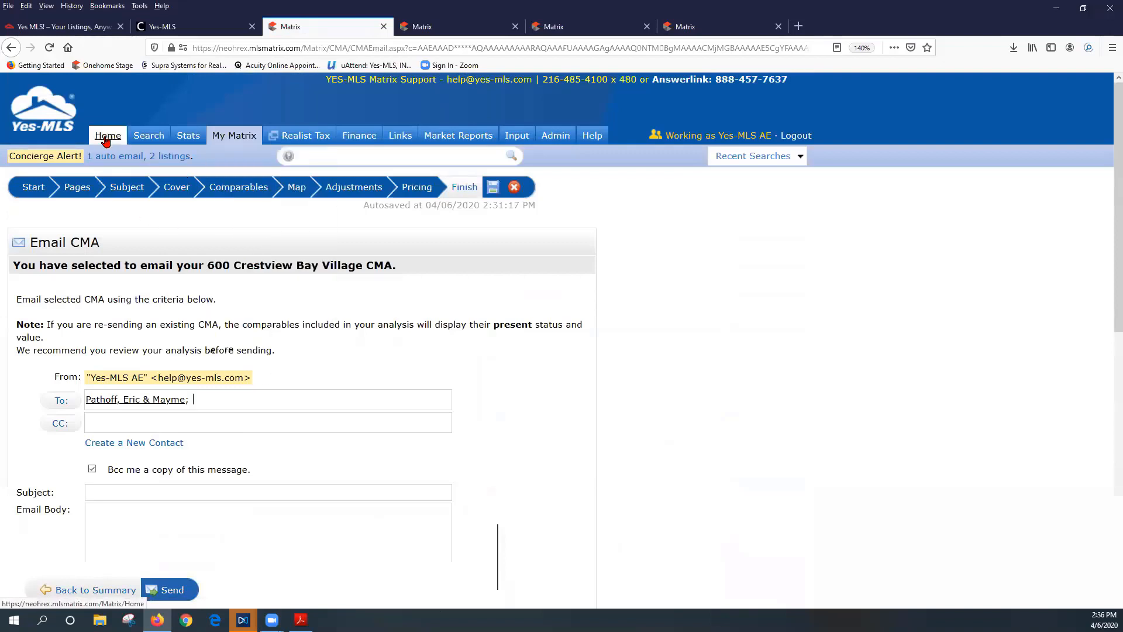
mouse_move(239, 142)
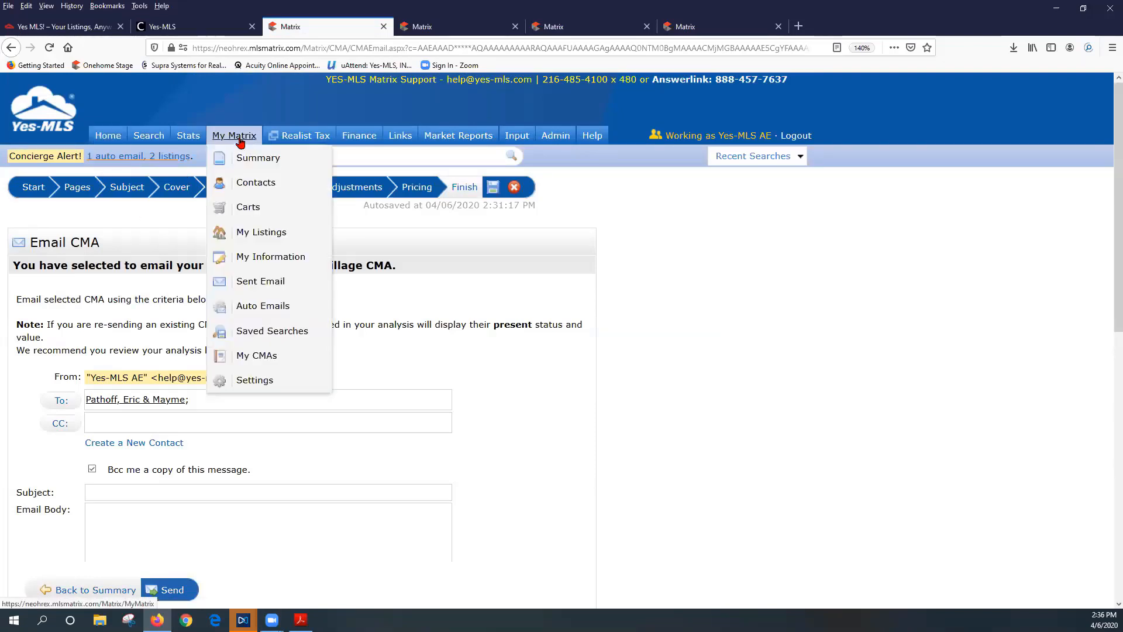
click(249, 361)
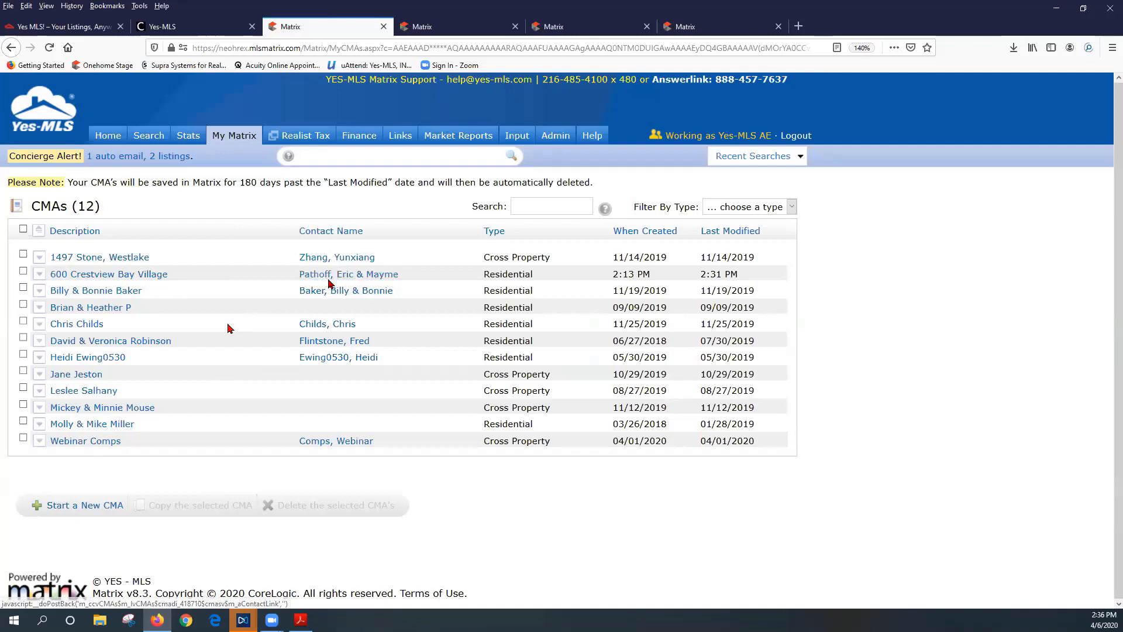
click(75, 277)
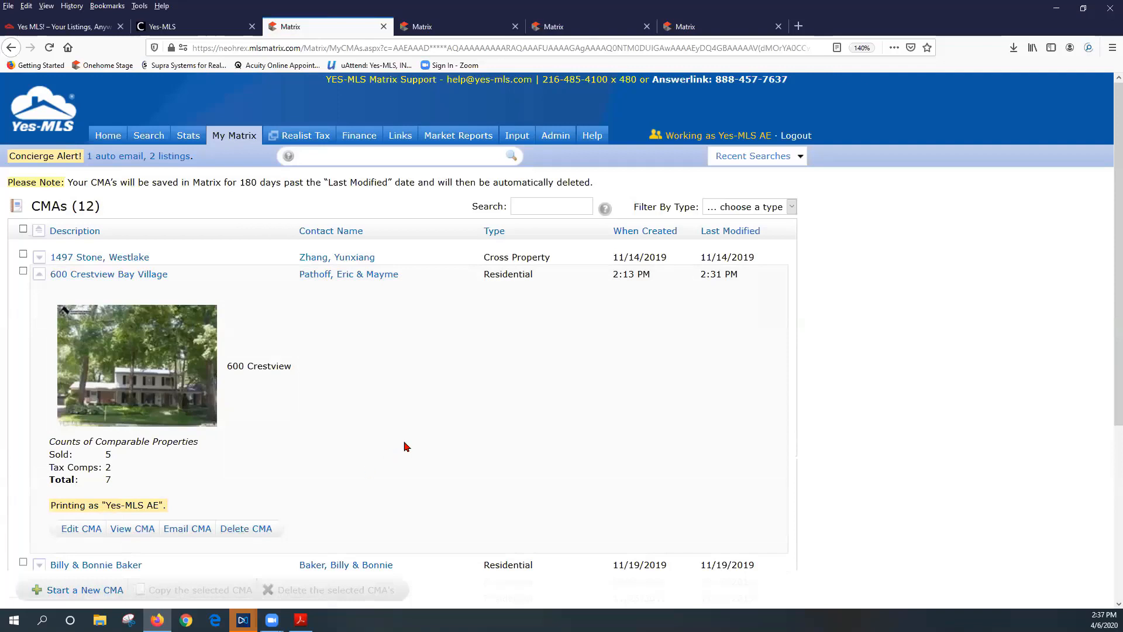
scroll(403, 451, down, 2)
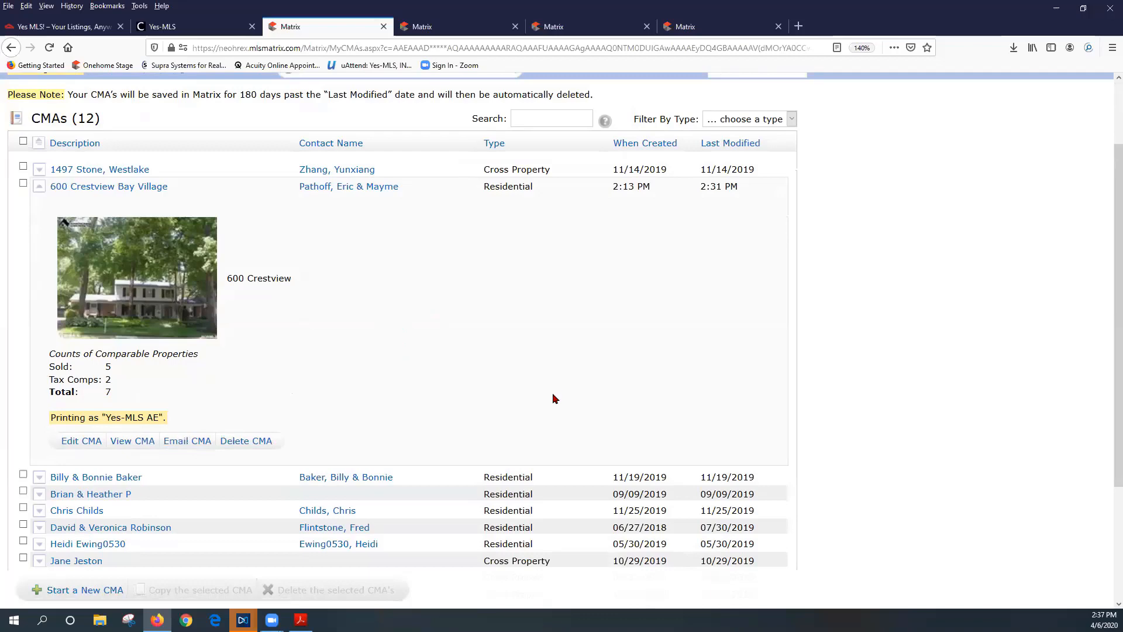
scroll(321, 377, up, 3)
click(38, 274)
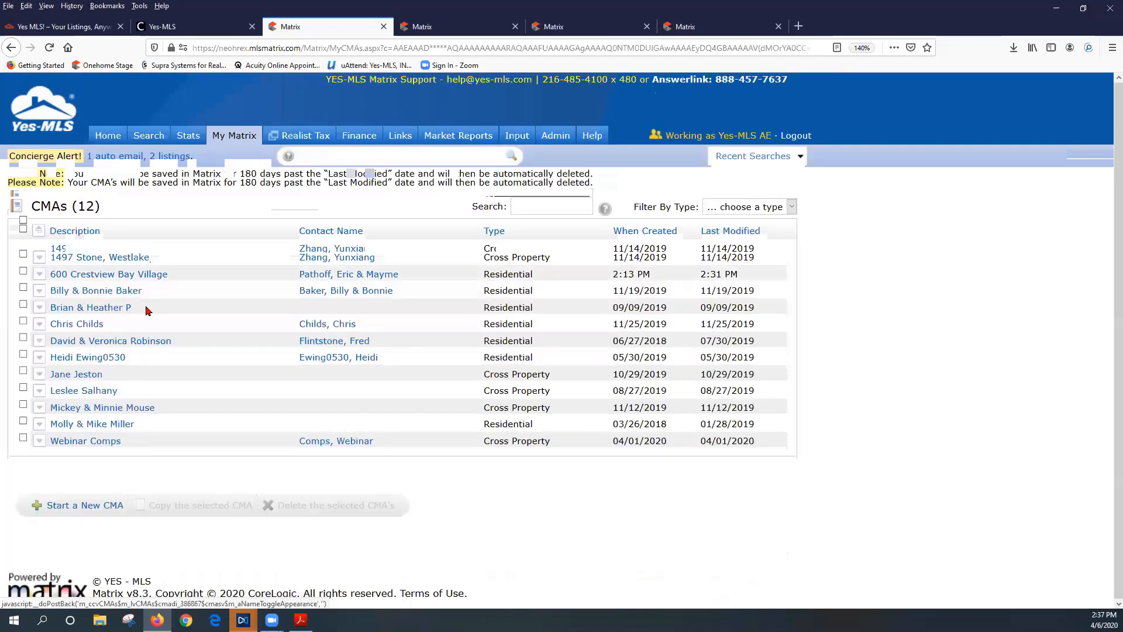
mouse_move(234, 141)
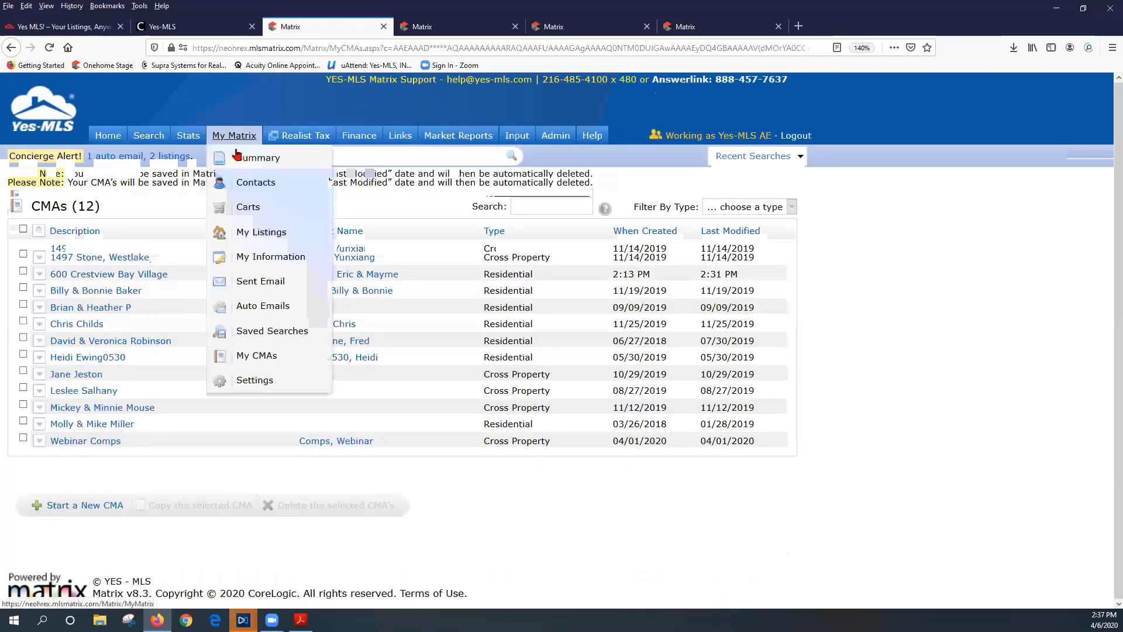
click(248, 183)
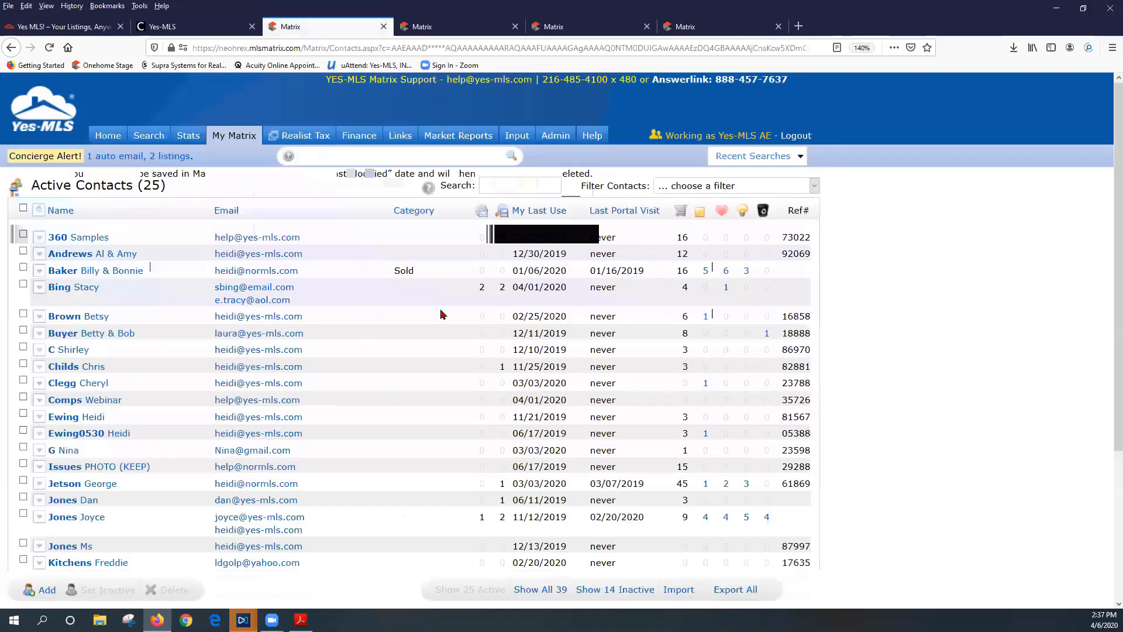
scroll(442, 314, down, 4)
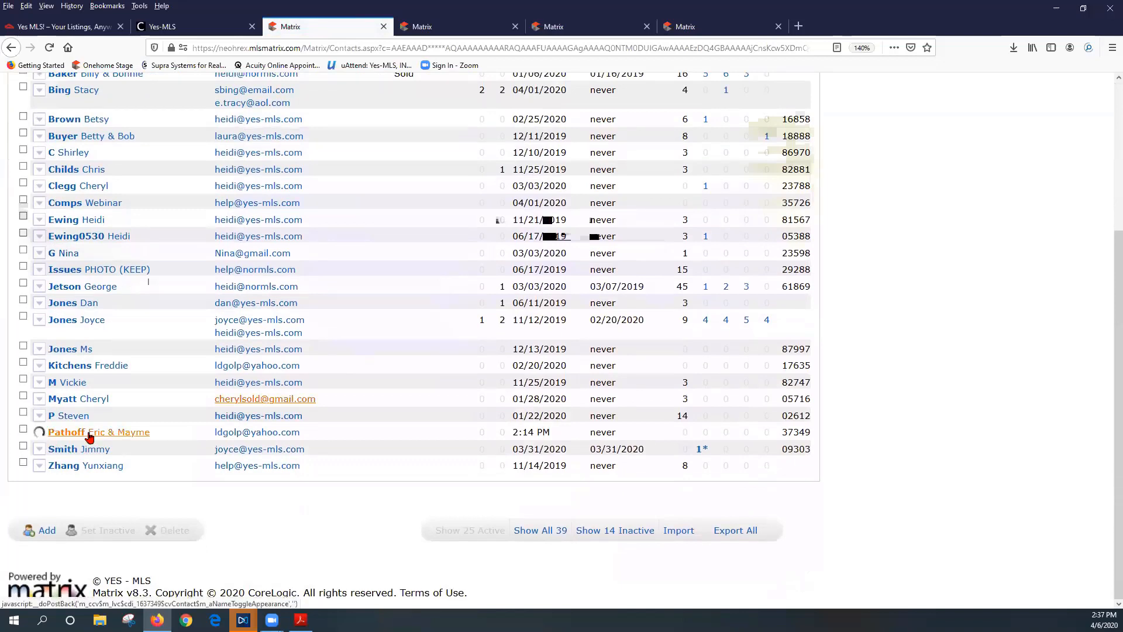
click(87, 433)
click(51, 453)
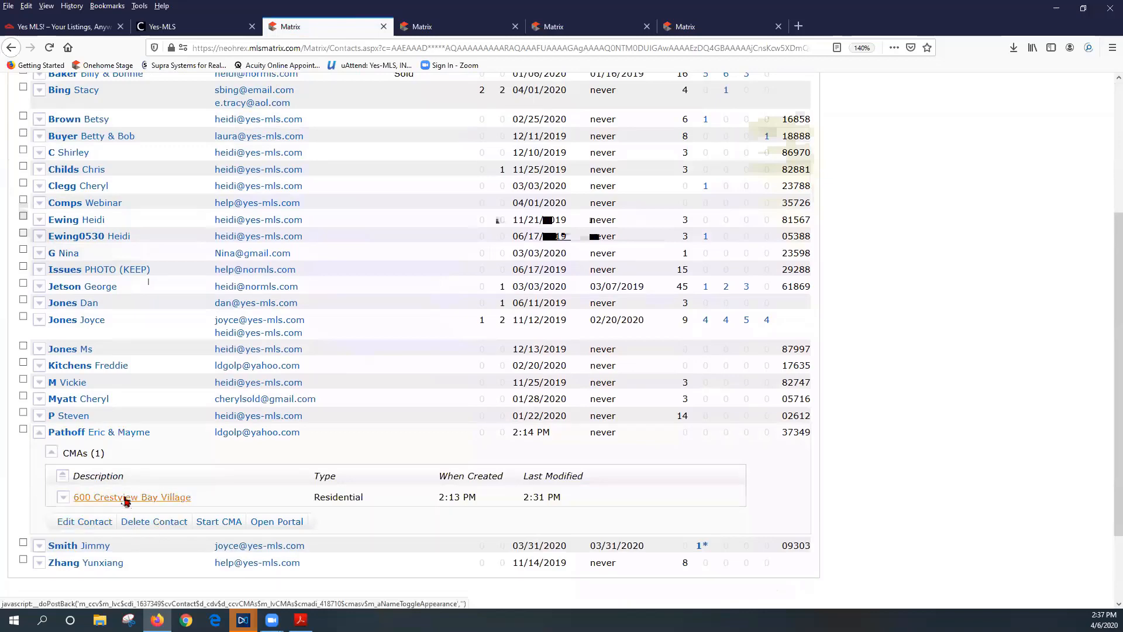
click(62, 497)
scroll(315, 439, down, 4)
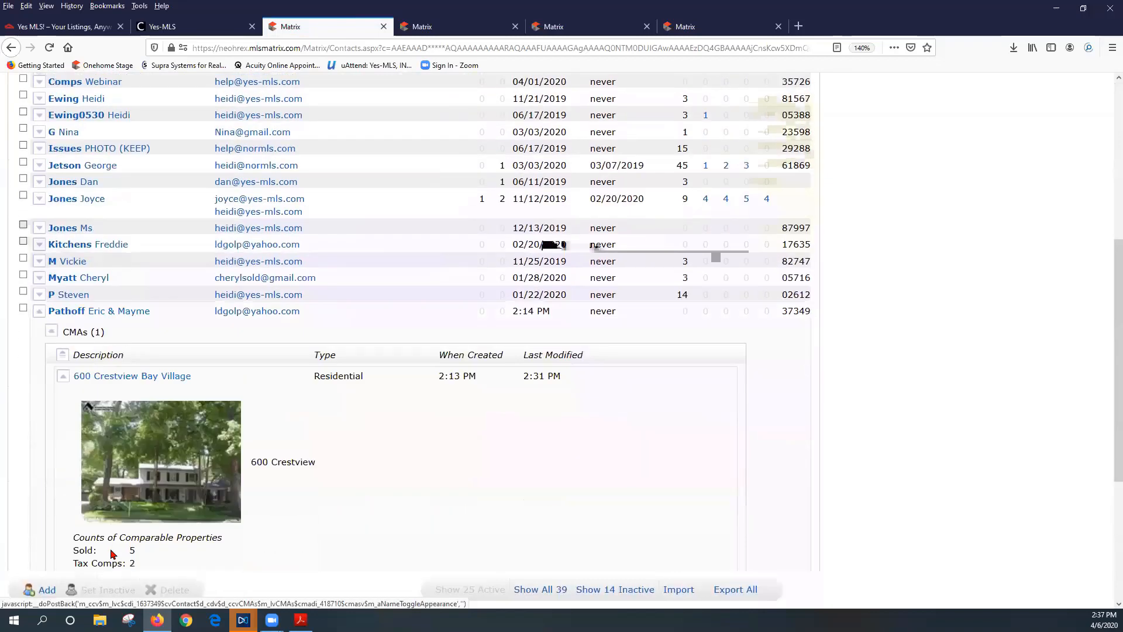
scroll(315, 439, down, 4)
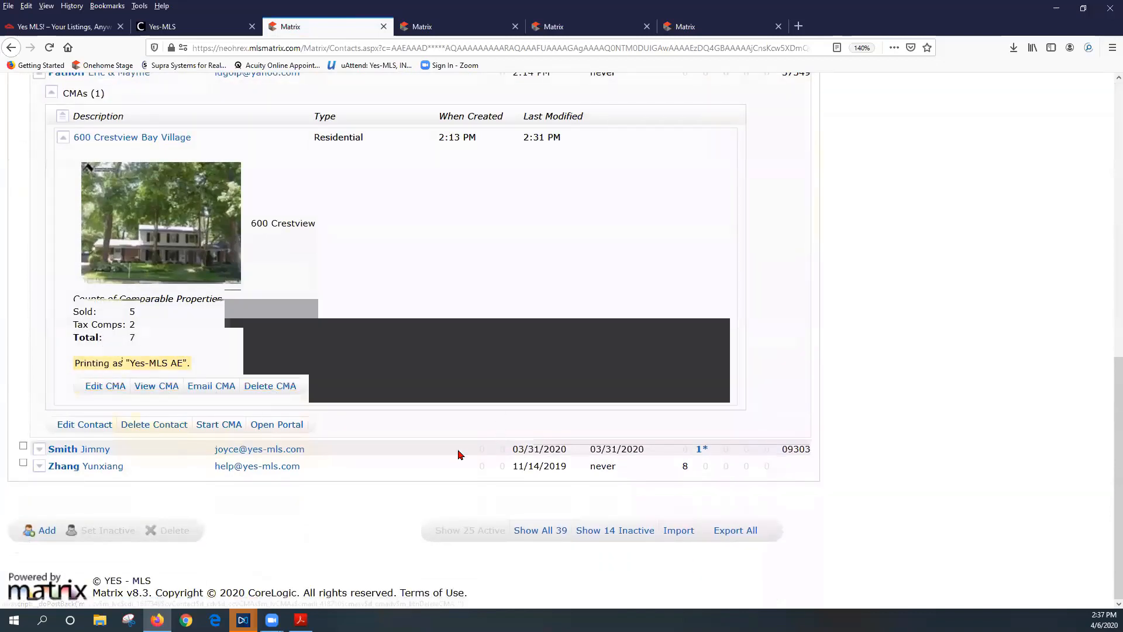
scroll(67, 270, up, 3)
scroll(67, 270, up, 1)
click(39, 248)
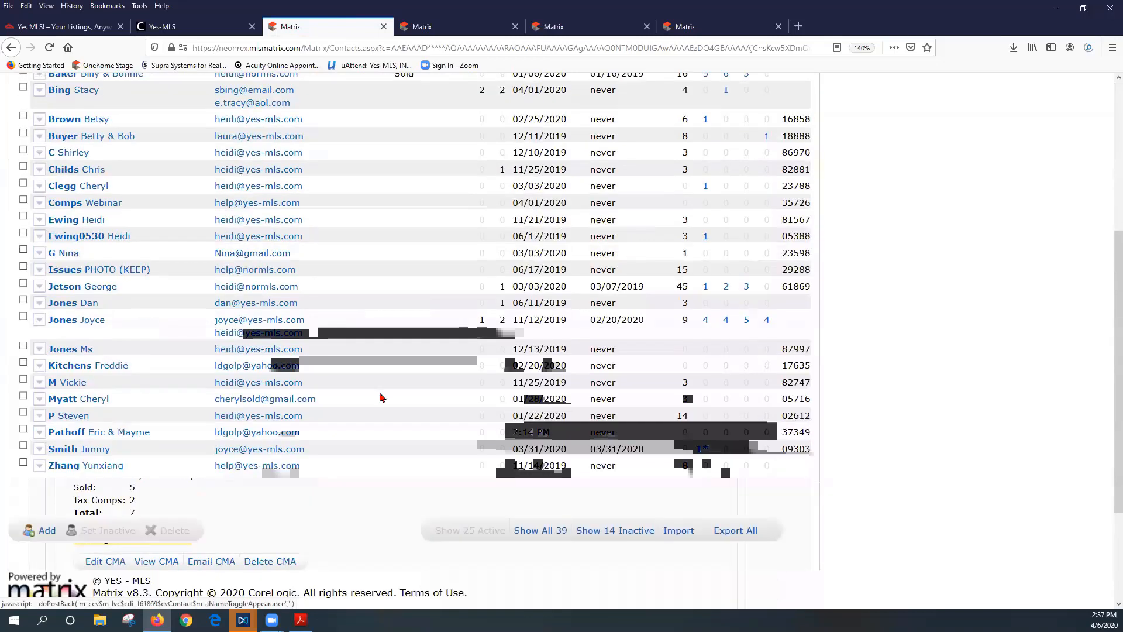
scroll(383, 403, up, 4)
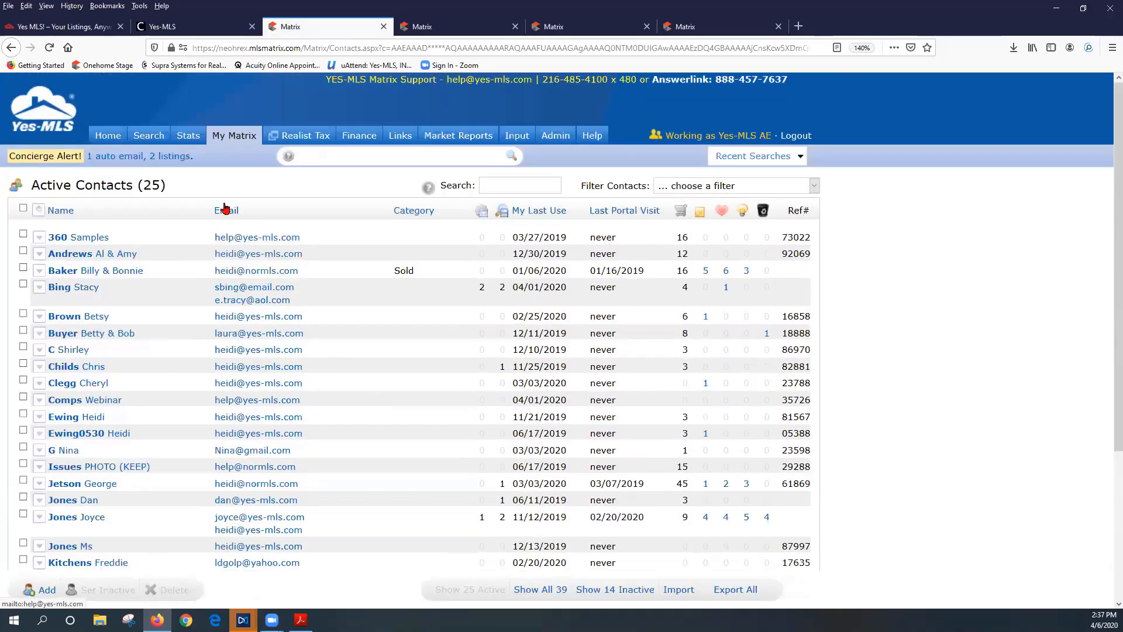
View the CMA Cover Sheet settings under My Matrix > Settings, then return to My CMAs
mouse_move(236, 146)
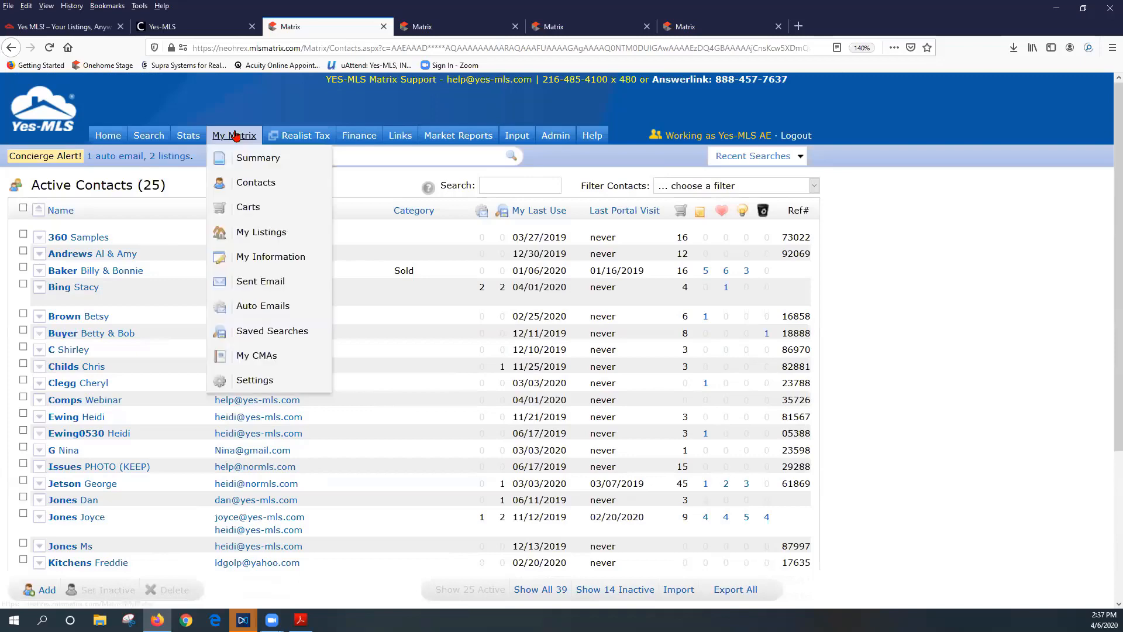
click(255, 380)
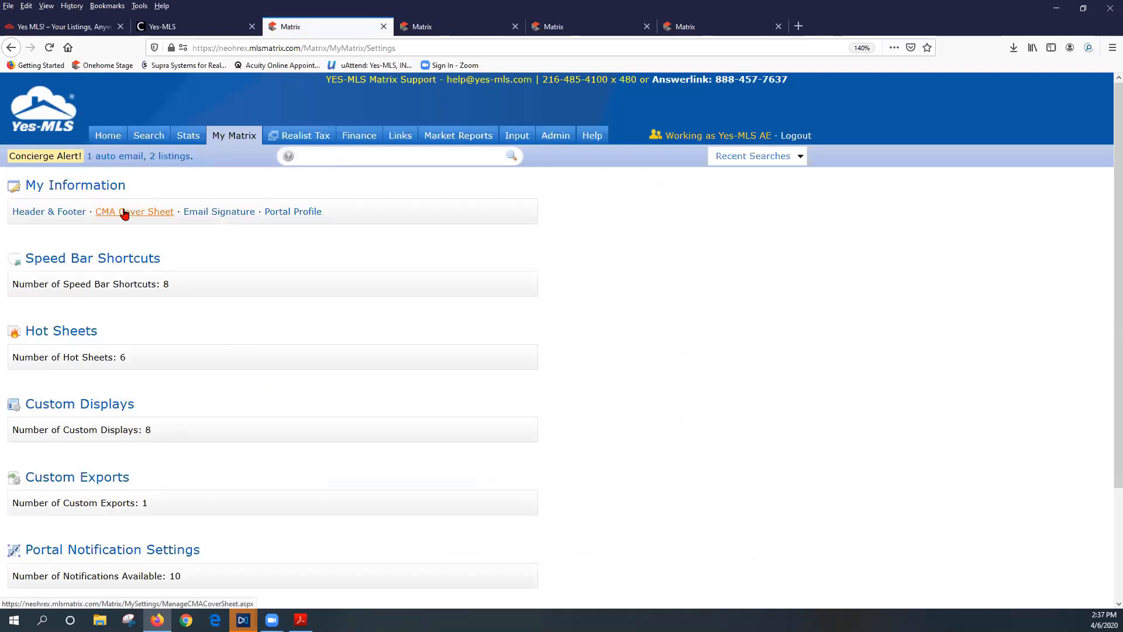
click(124, 213)
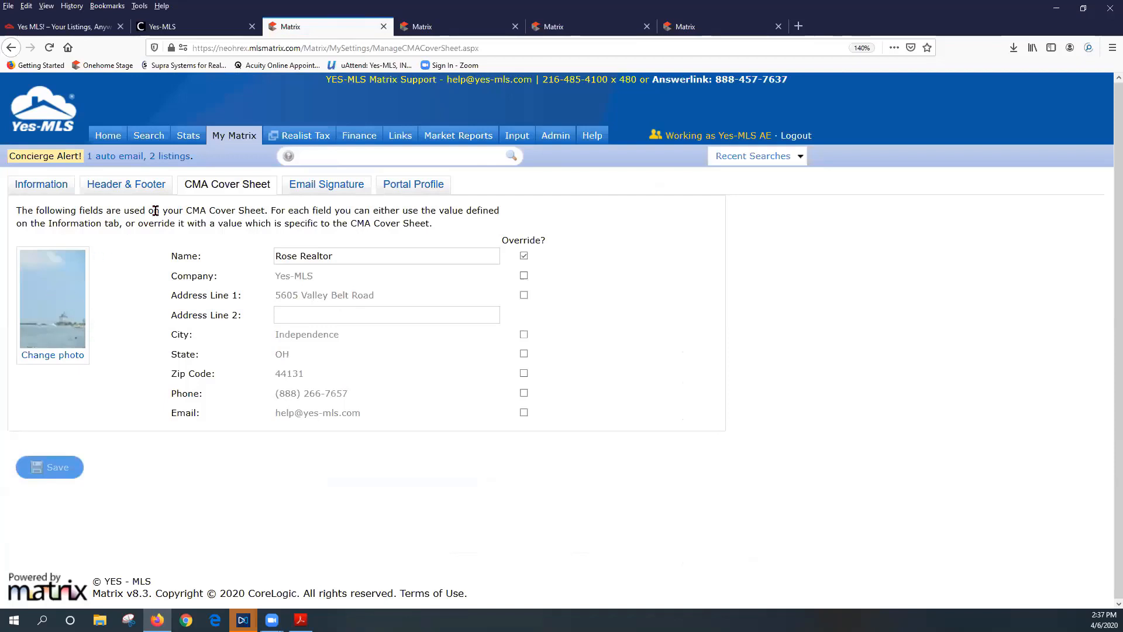
mouse_move(235, 141)
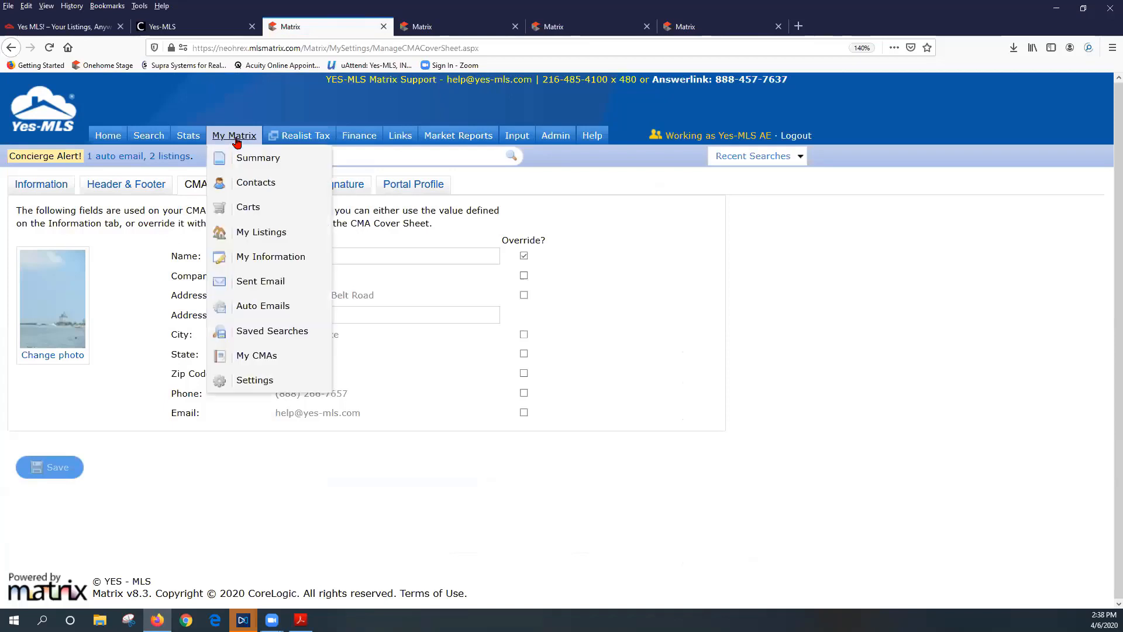
click(234, 380)
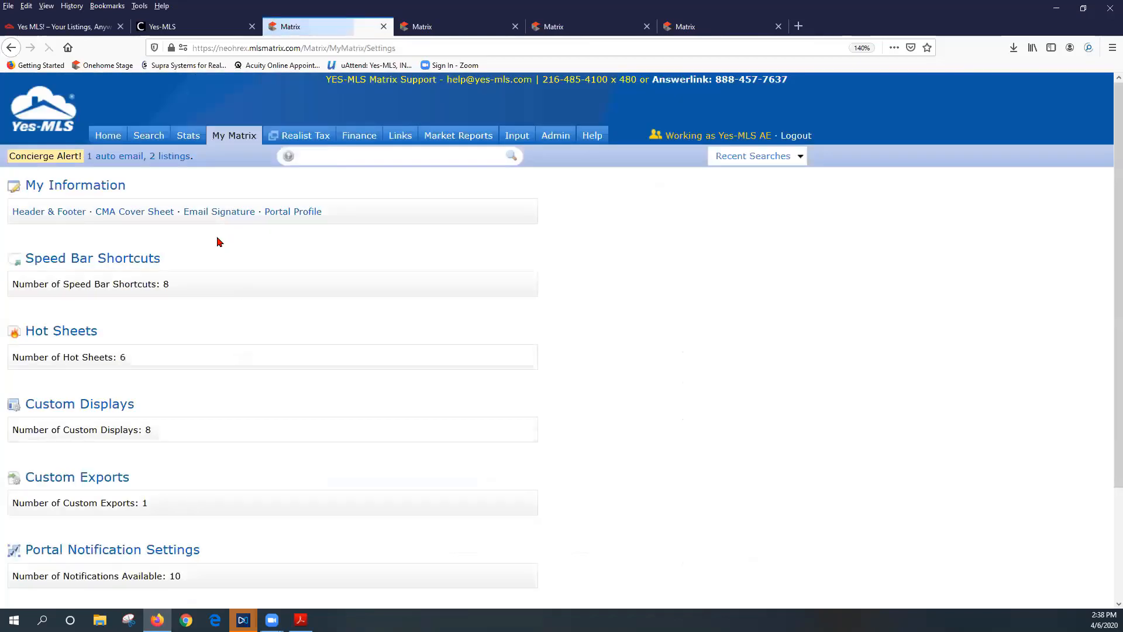
click(130, 217)
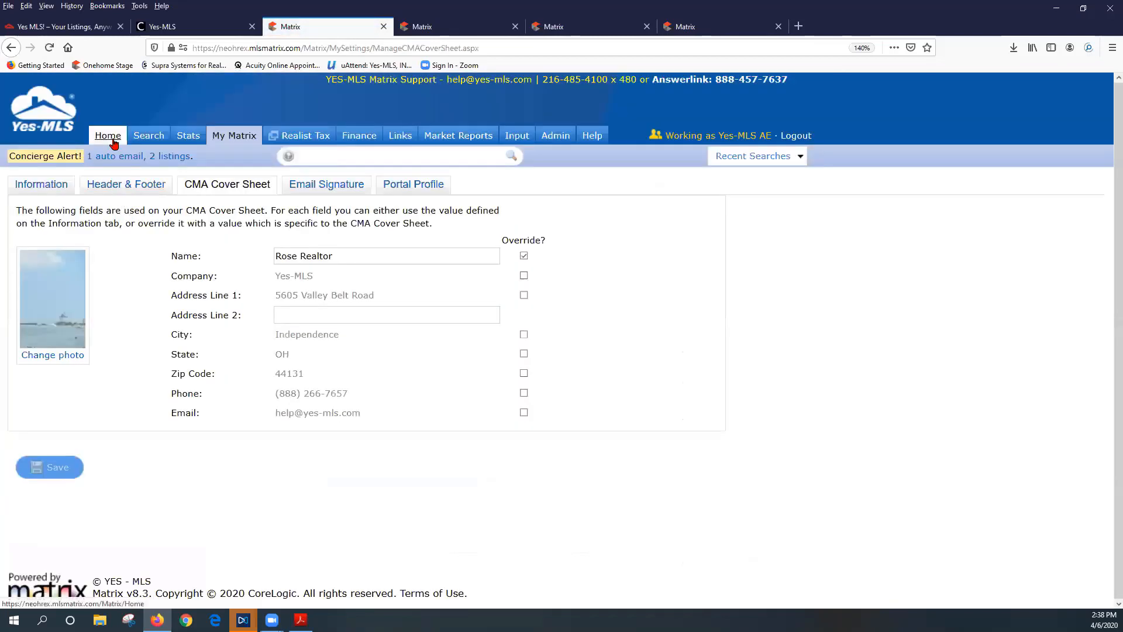
mouse_move(236, 138)
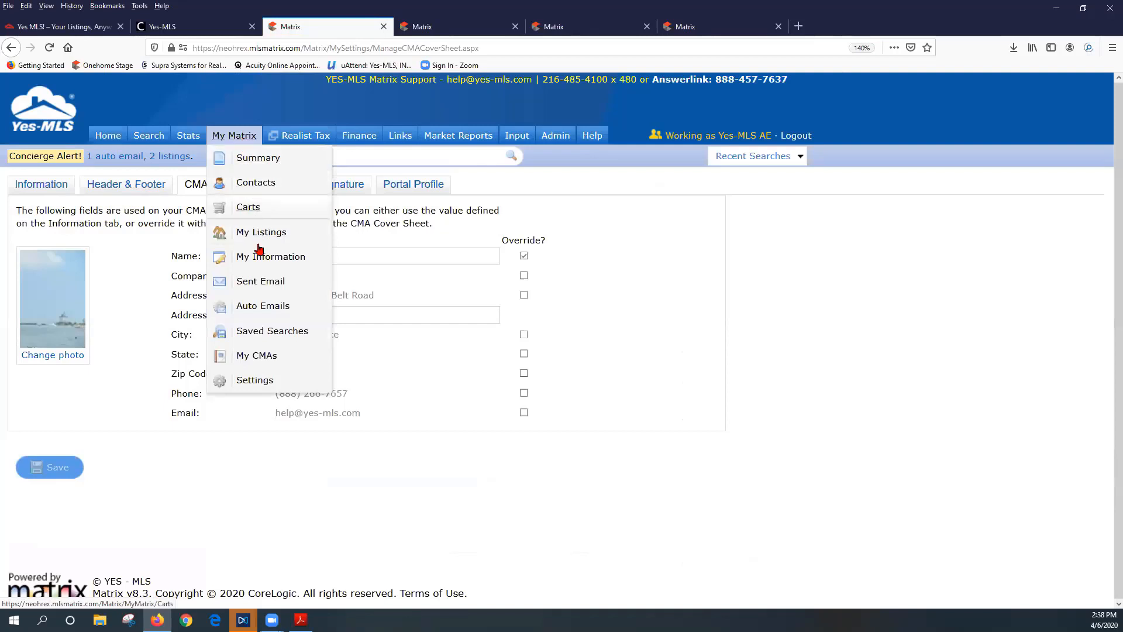
click(252, 356)
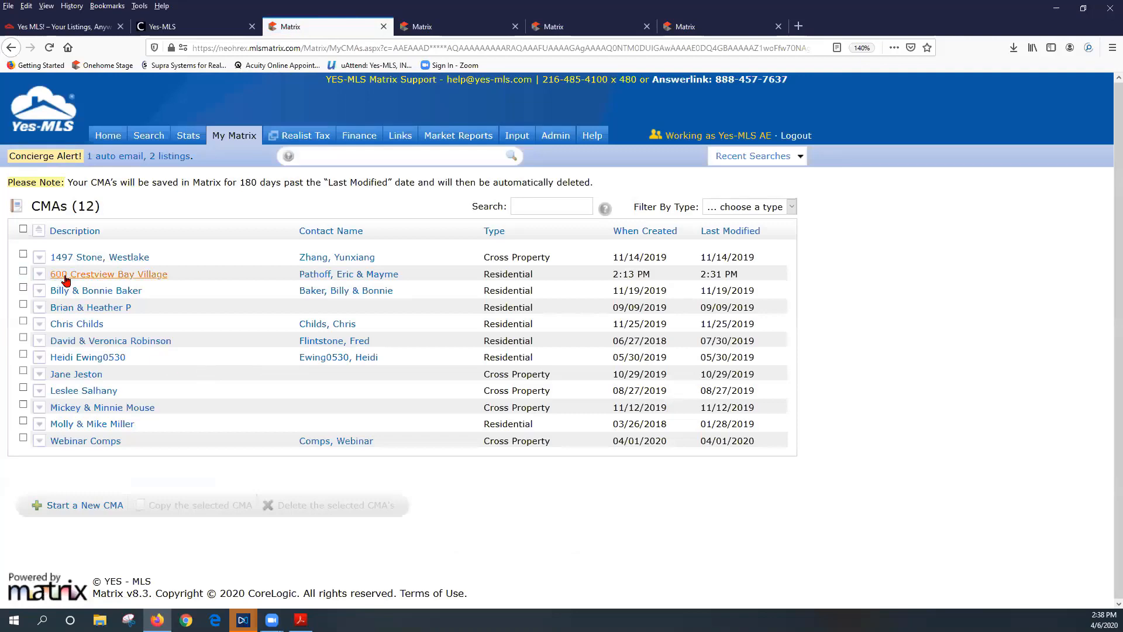
click(39, 274)
scroll(359, 409, down, 3)
click(124, 445)
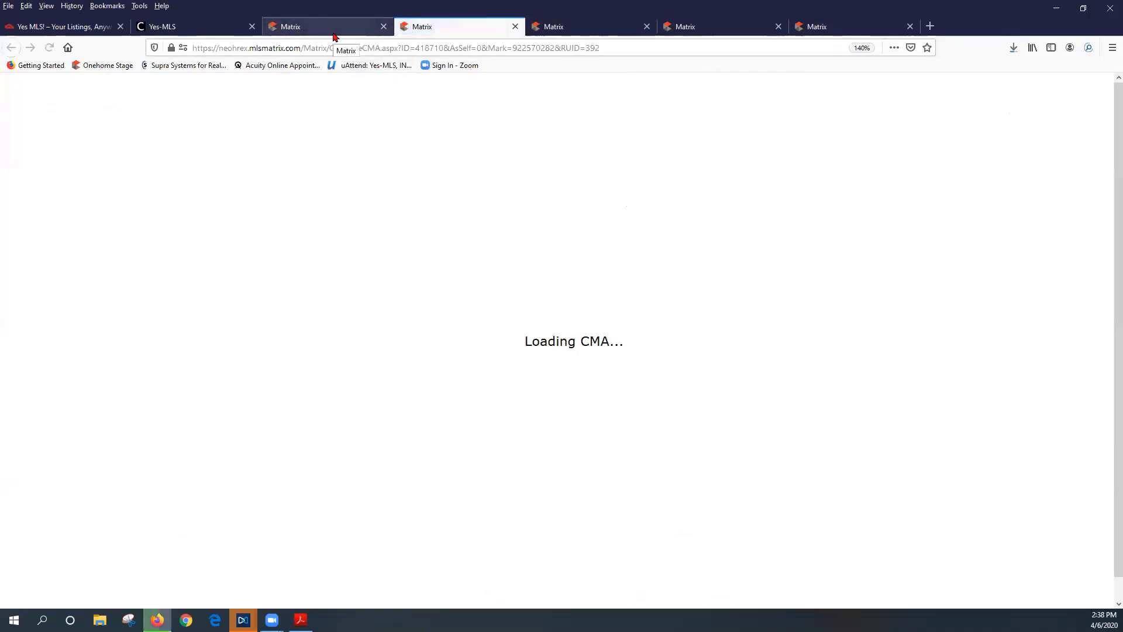
Switch back to the saved CMA list and return to the Matrix Home page
click(334, 34)
scroll(489, 346, up, 3)
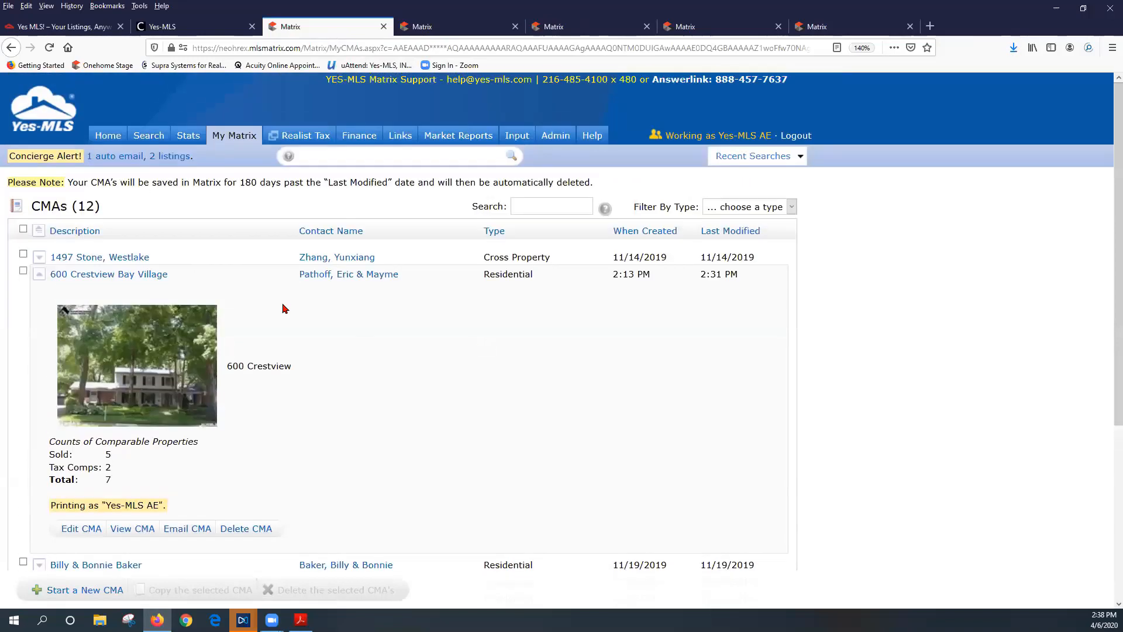
click(107, 136)
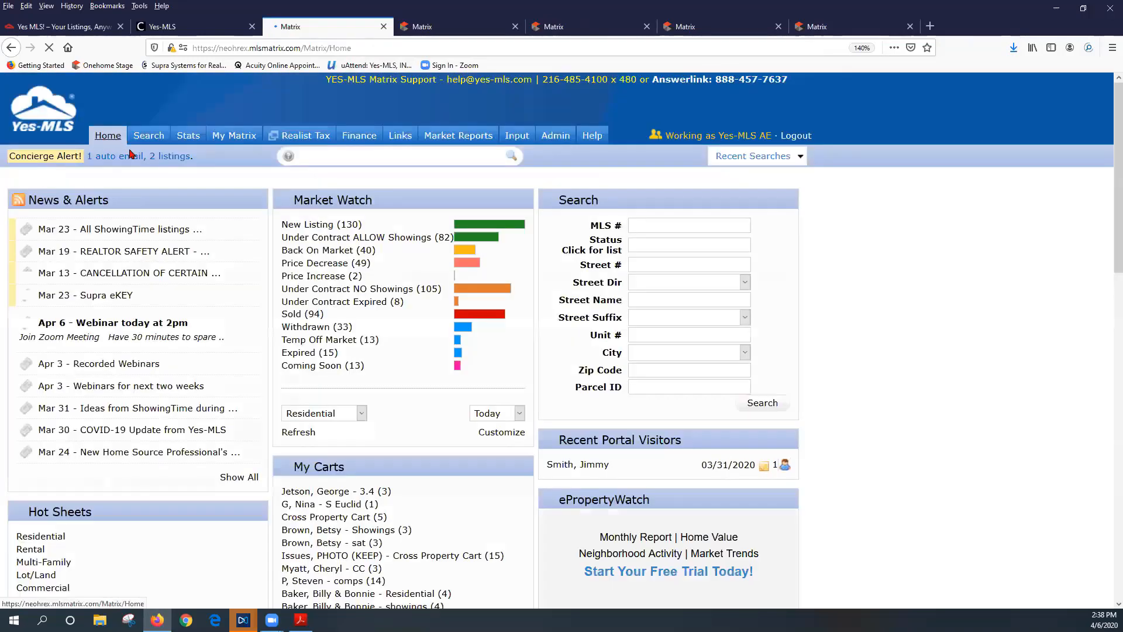
mouse_move(145, 136)
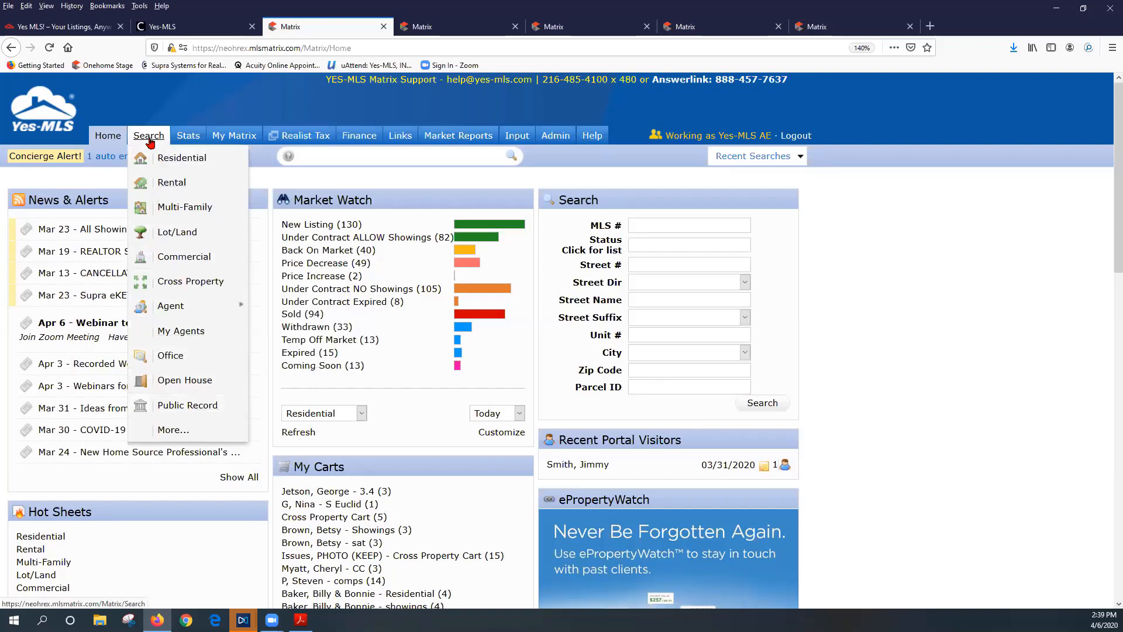
Rerun the most recent residential search from Recent Searches
click(178, 160)
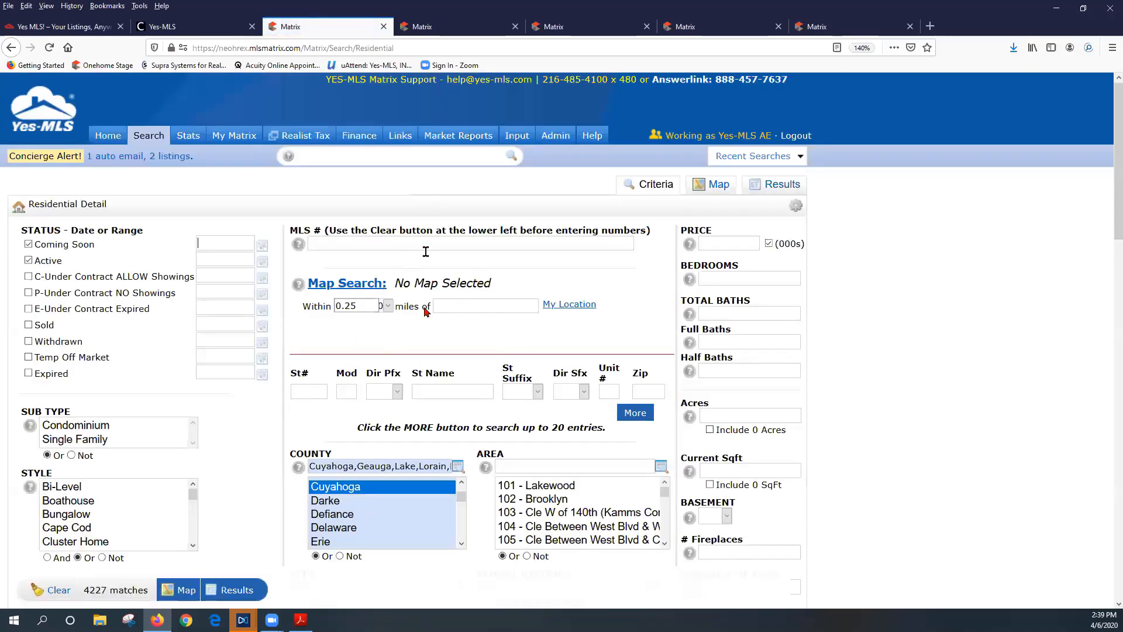
click(754, 155)
click(694, 175)
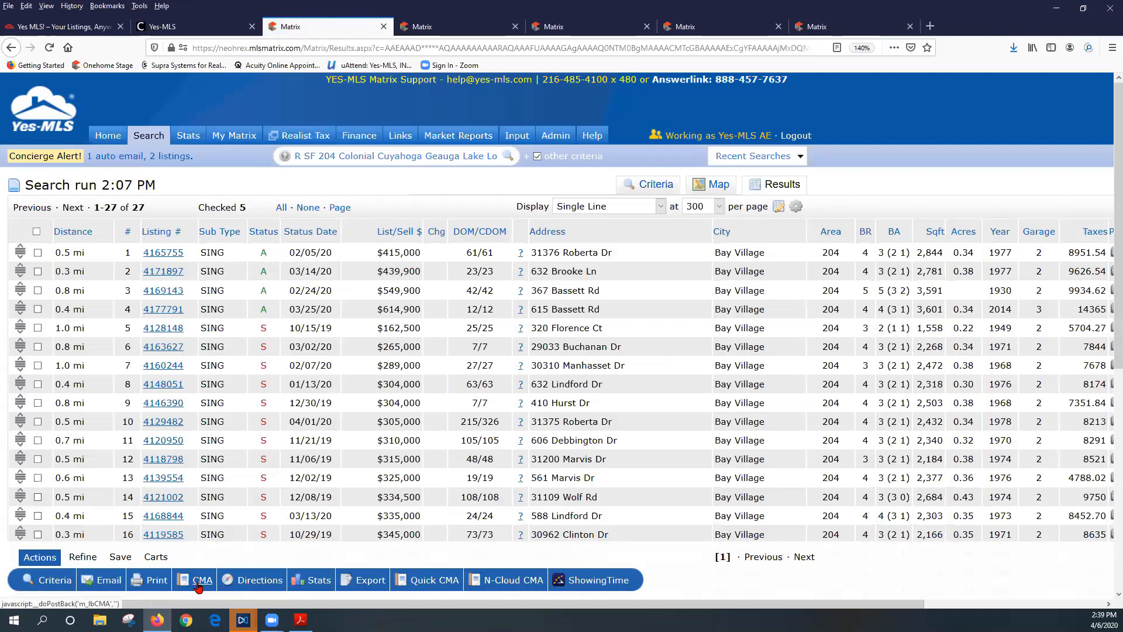
scroll(265, 425, down, 2)
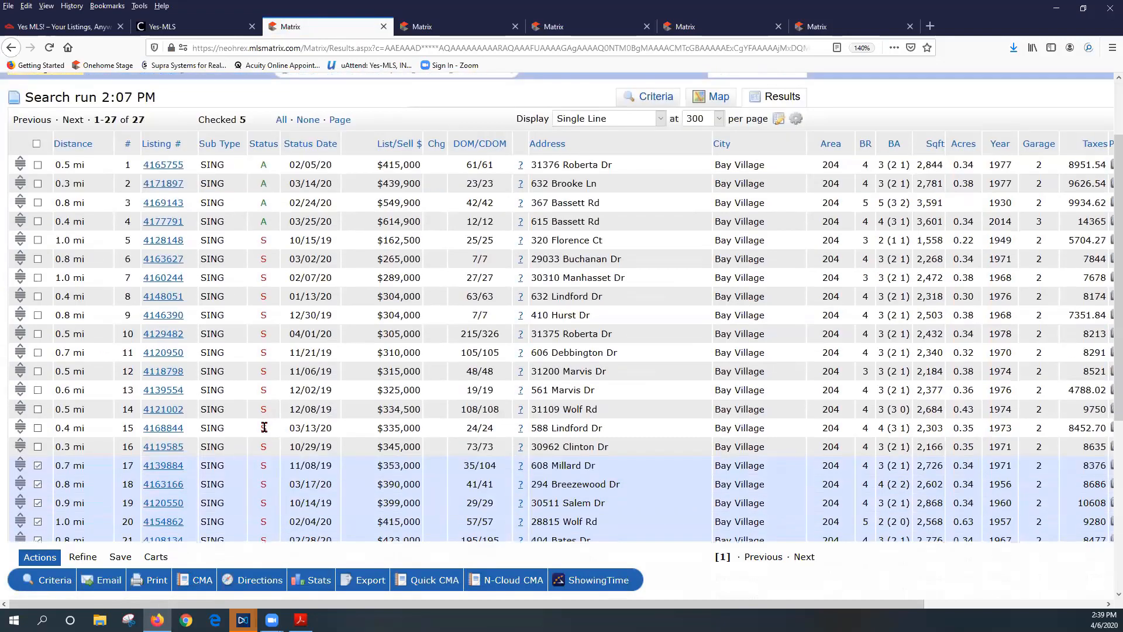
scroll(265, 426, down, 3)
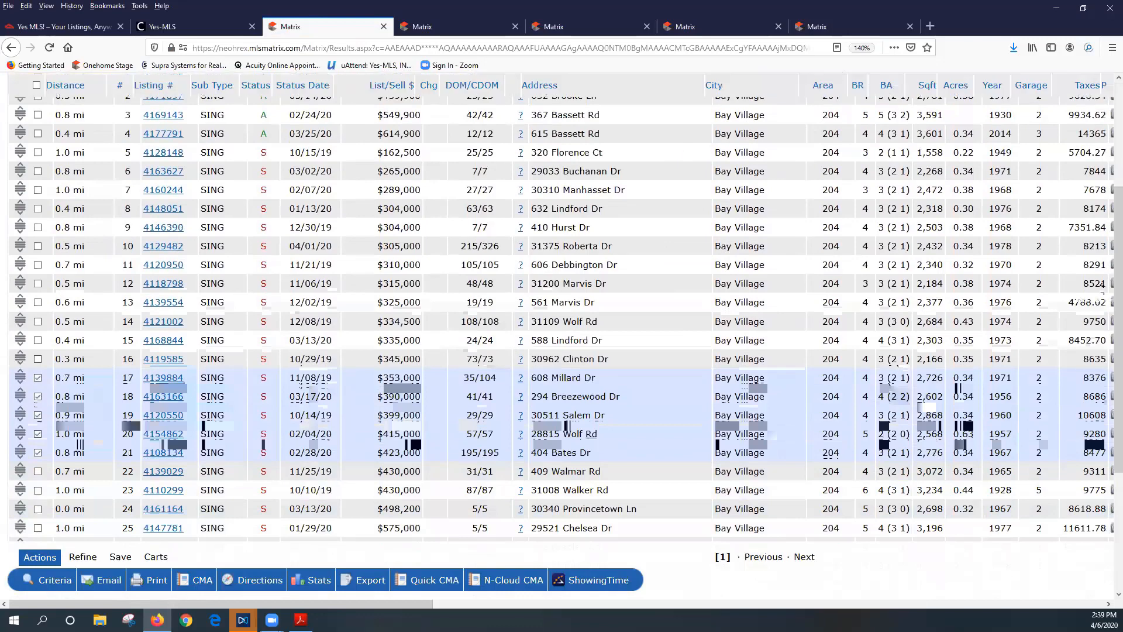
Bring up print options for the 5 checked listings, then open Matrix System Help
click(150, 584)
scroll(199, 427, down, 7)
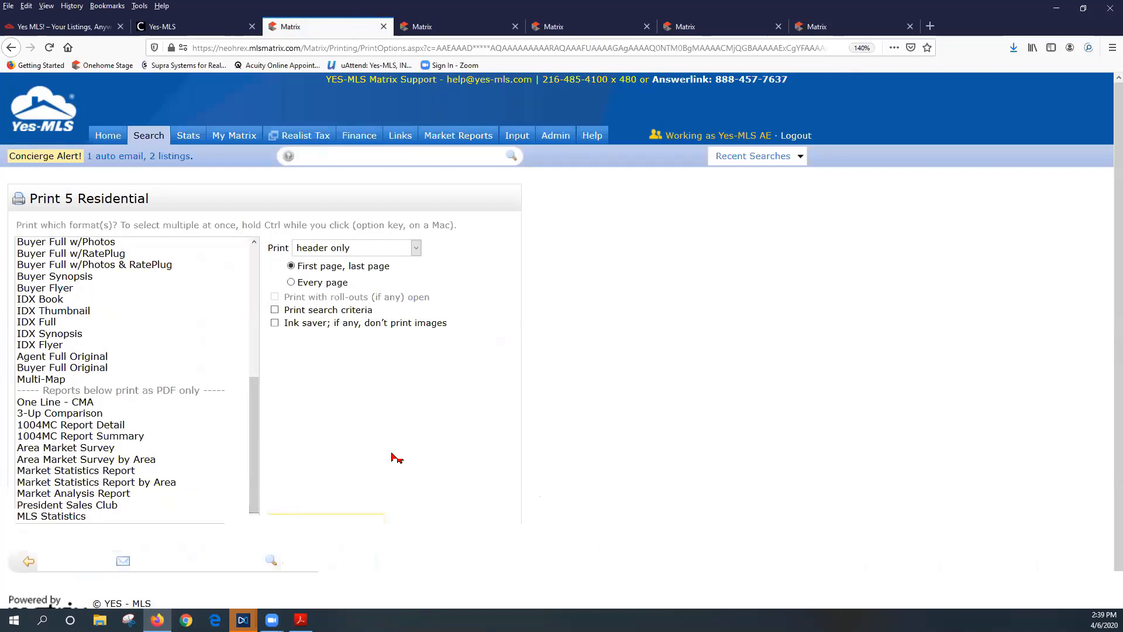
click(594, 139)
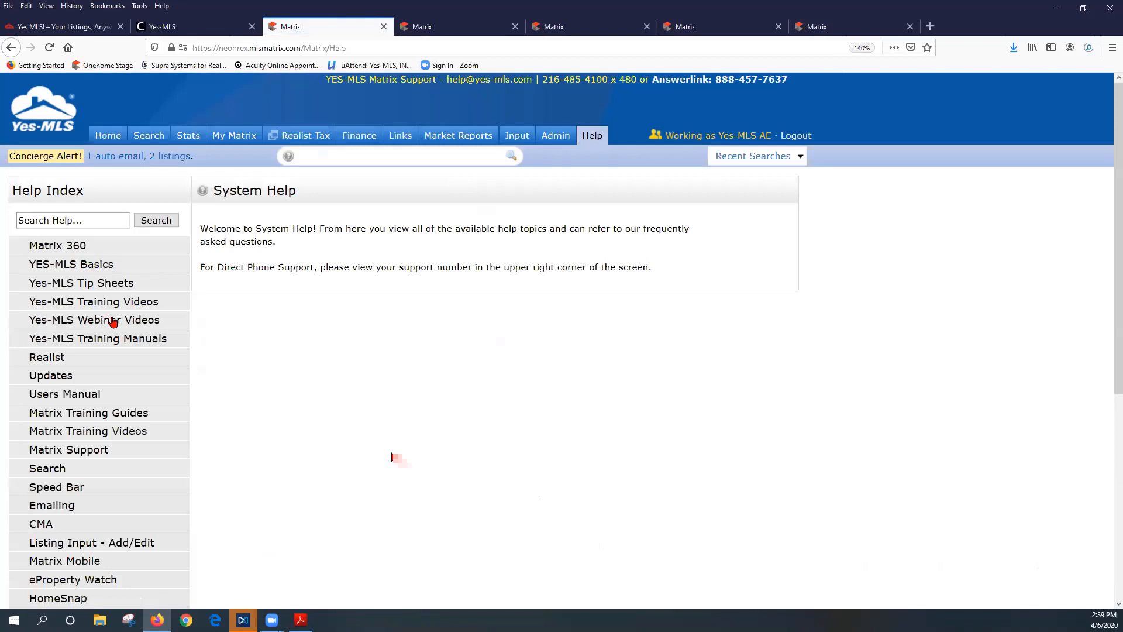
Open CMA Tips under Yes-MLS Webinar Videos, showing the 4/1/20 webinar
click(113, 321)
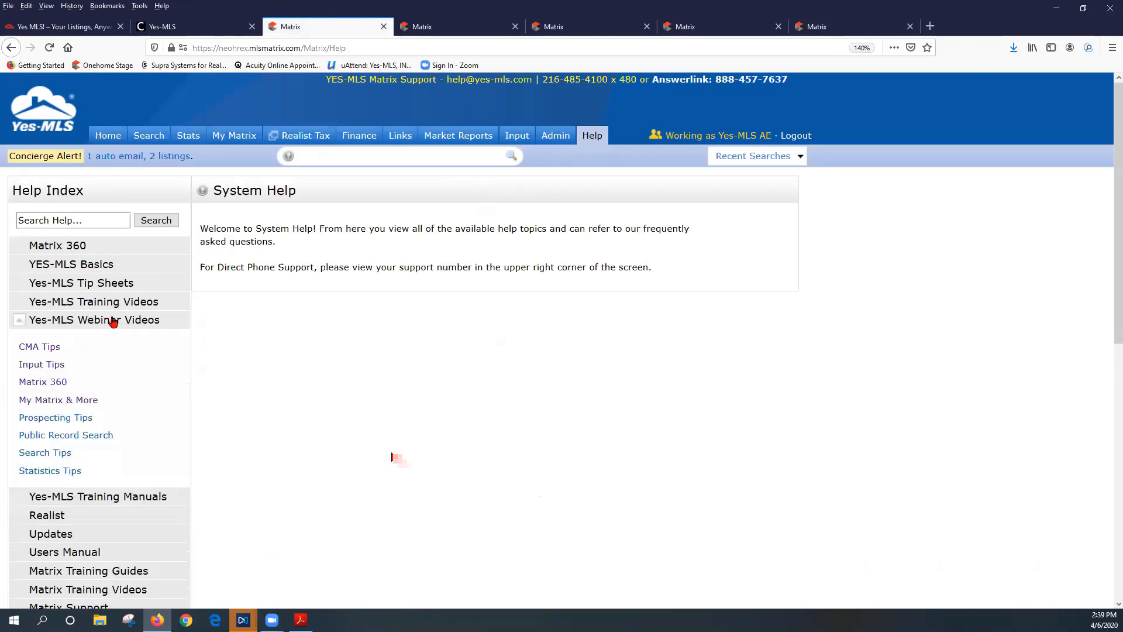
click(42, 350)
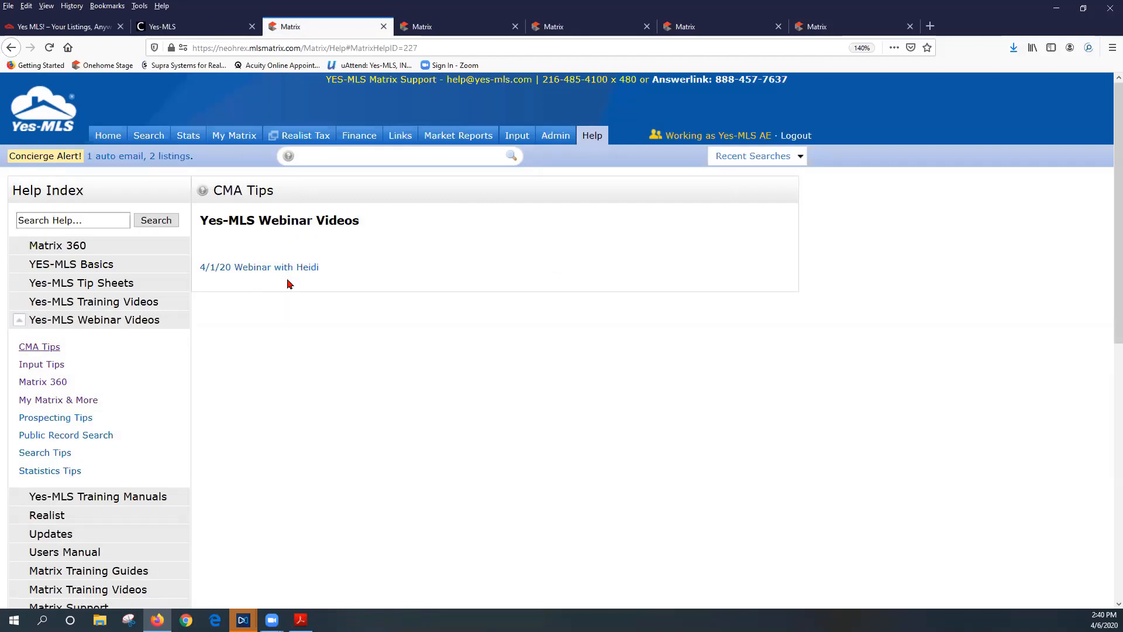
Look over the Residential search form's ZIP CODES criterion, then return to the Home page
mouse_move(137, 137)
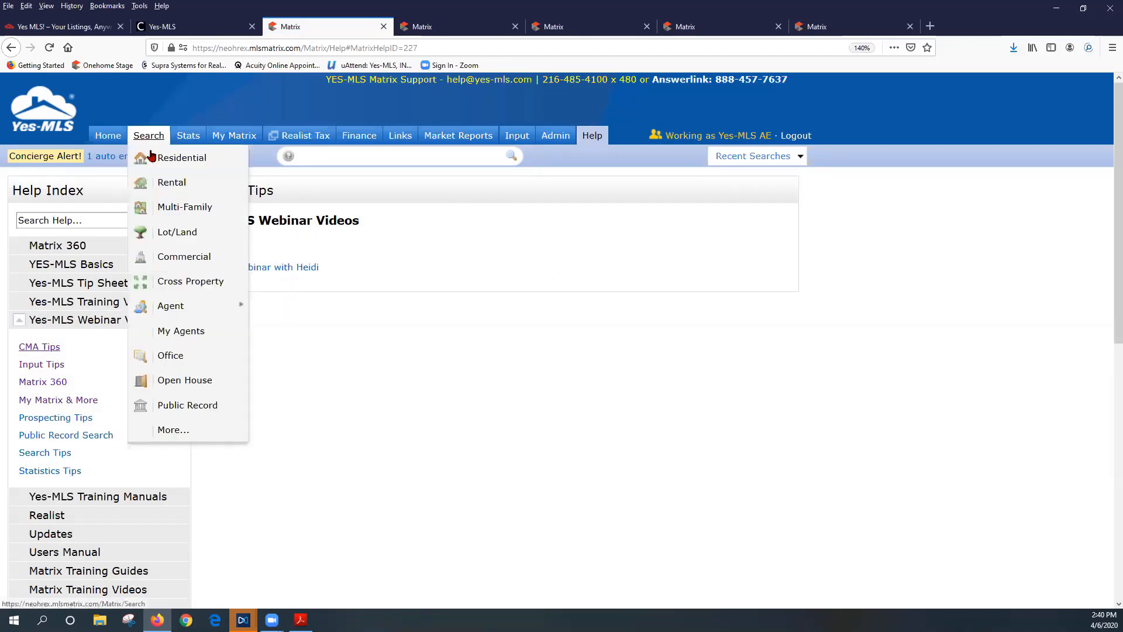
click(157, 161)
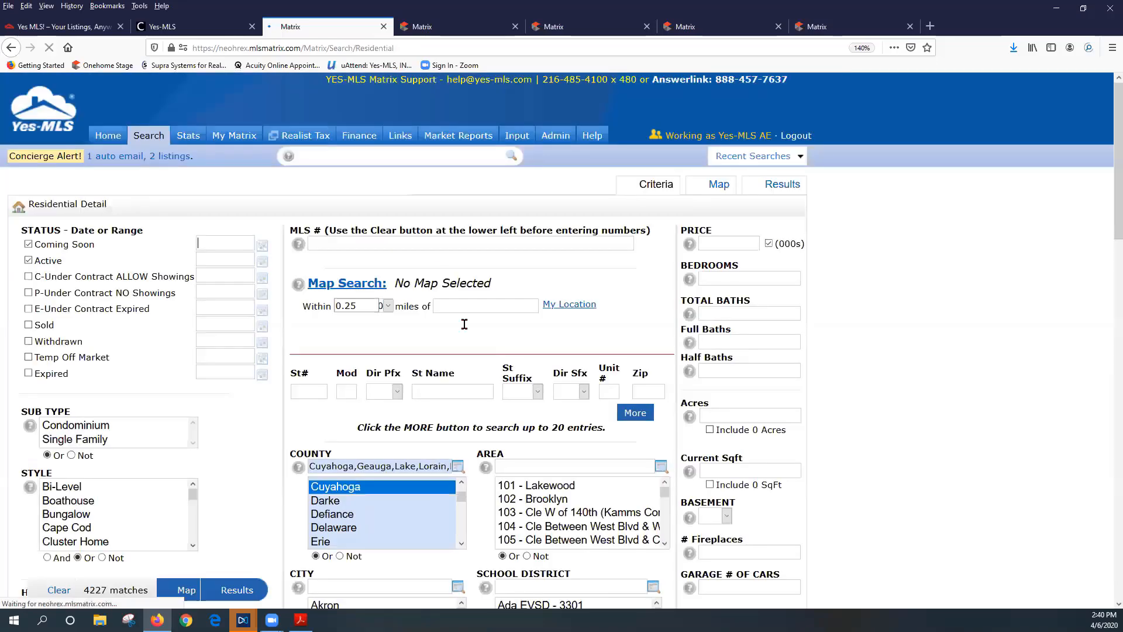
scroll(651, 389, down, 3)
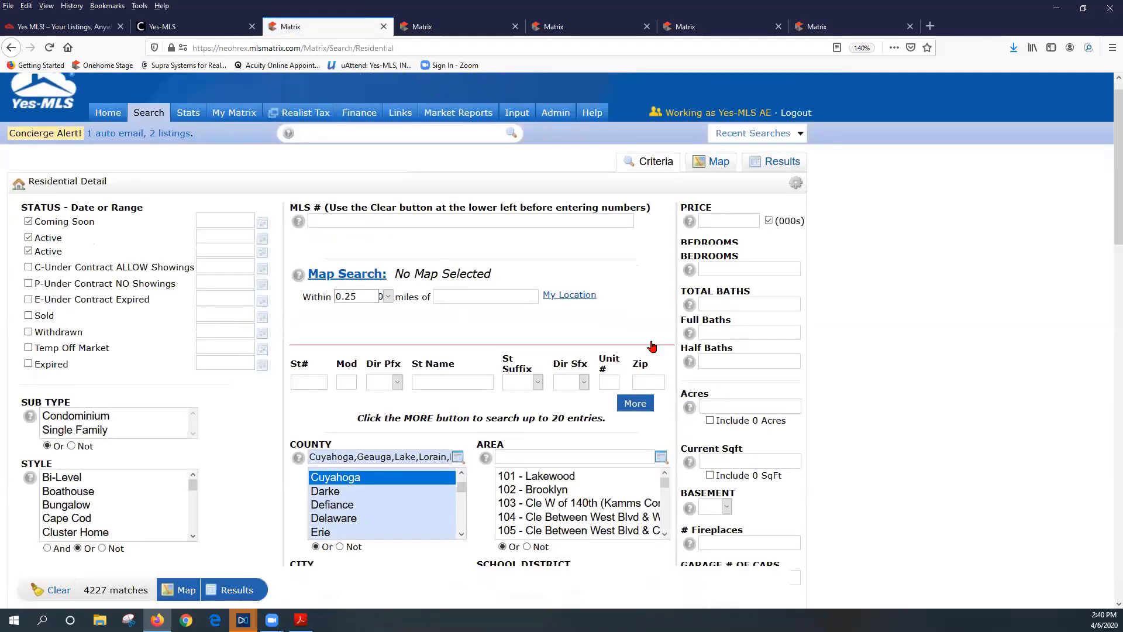
drag(630, 285, 642, 287)
click(643, 289)
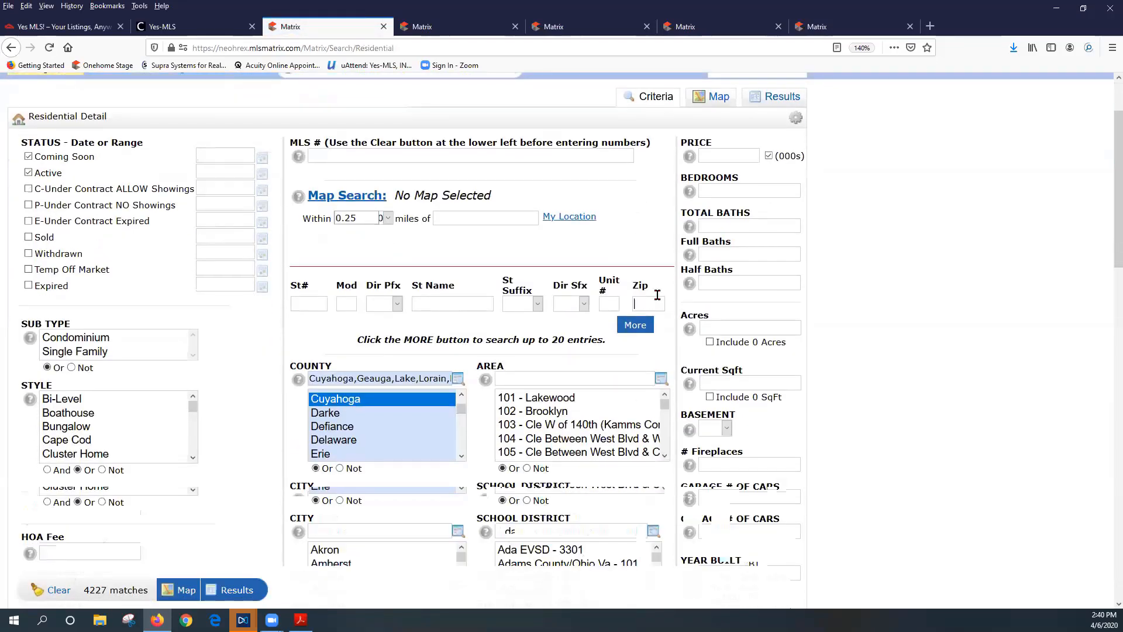
scroll(632, 314, down, 5)
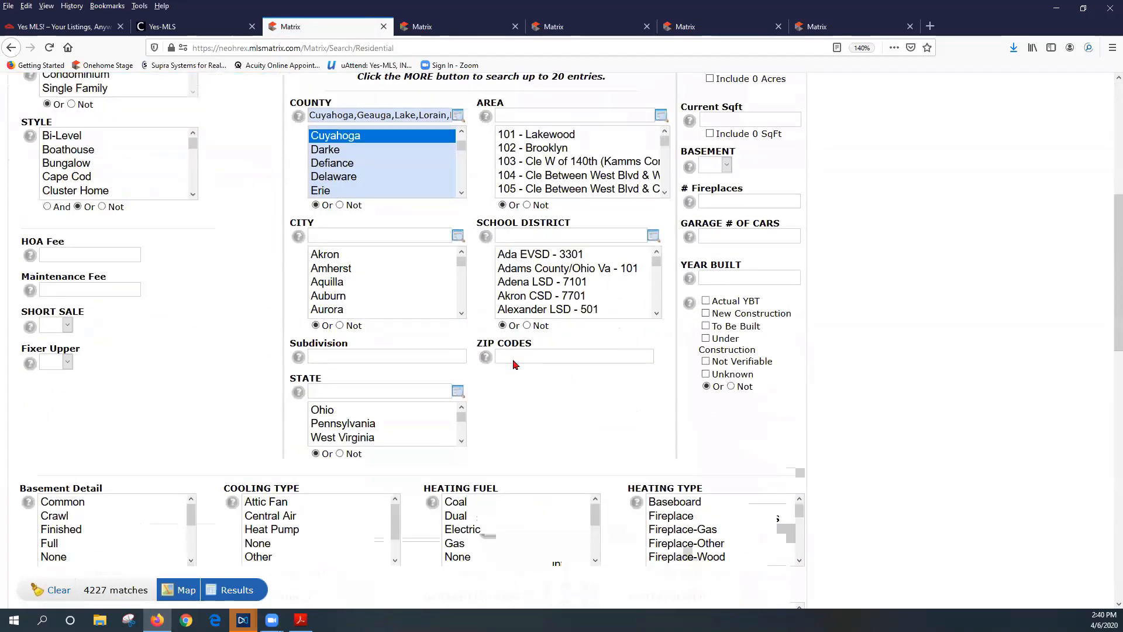
click(546, 359)
drag(483, 343, 531, 343)
click(525, 359)
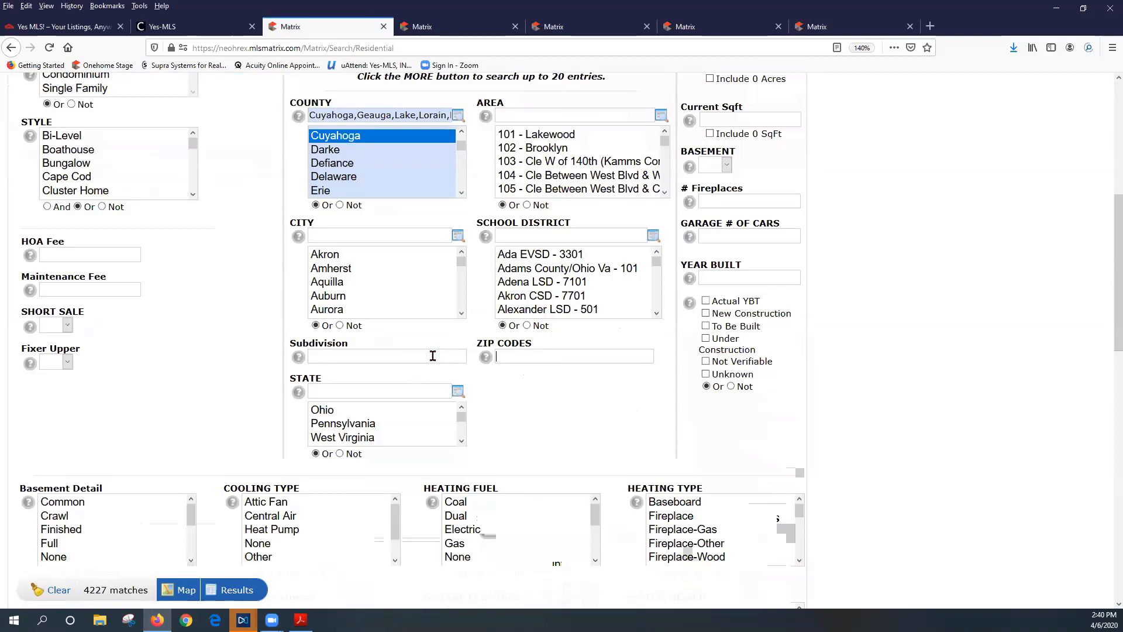
scroll(433, 357, up, 6)
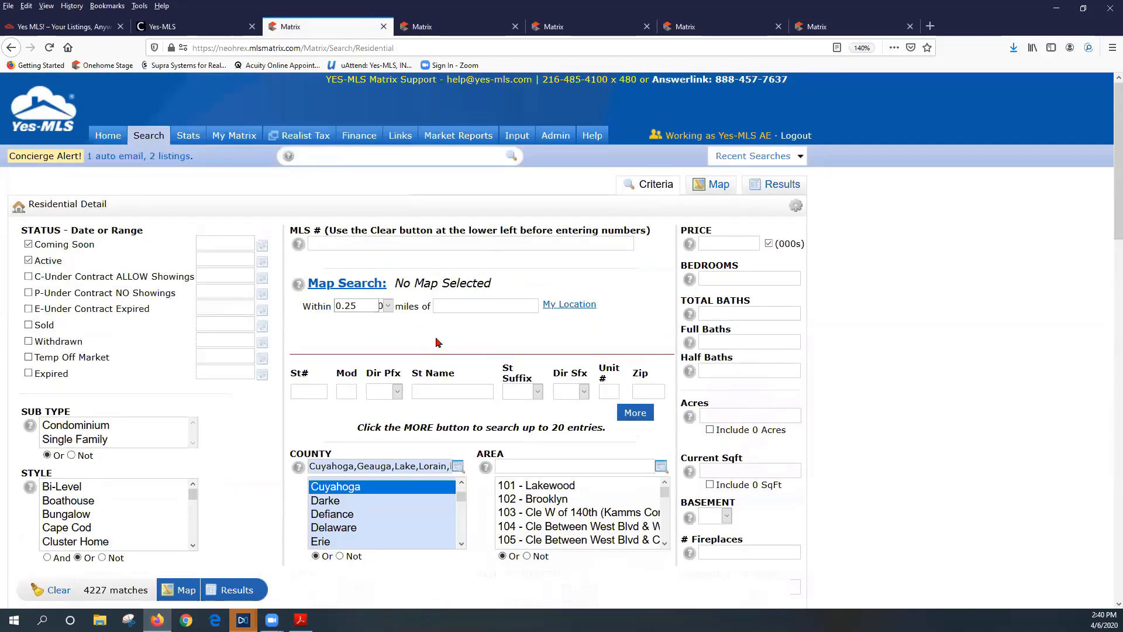
click(114, 145)
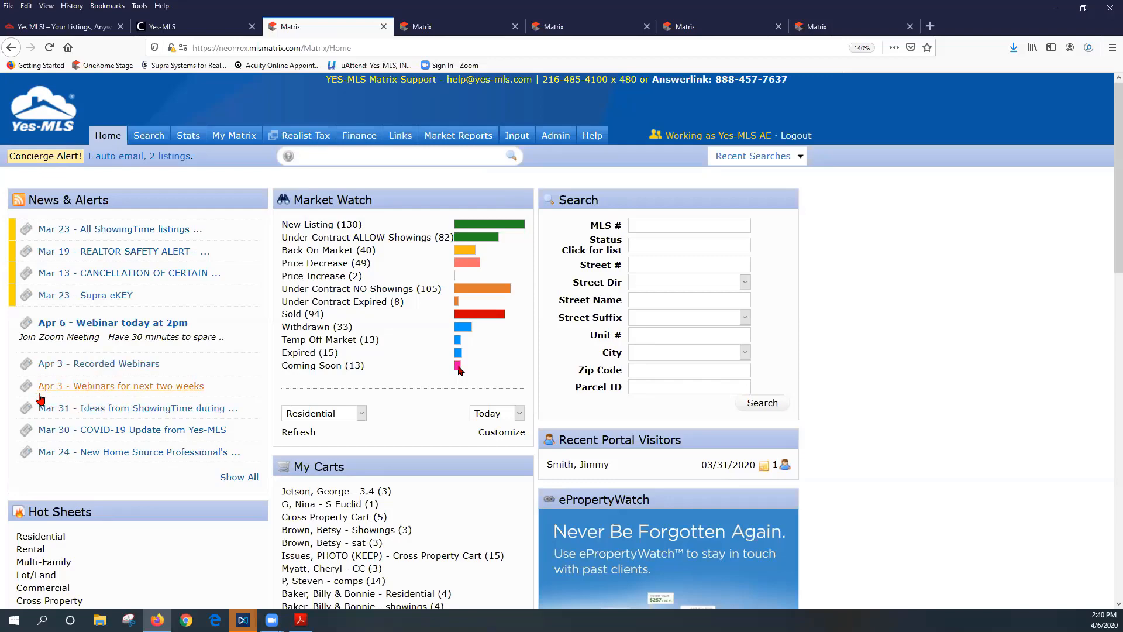
click(151, 387)
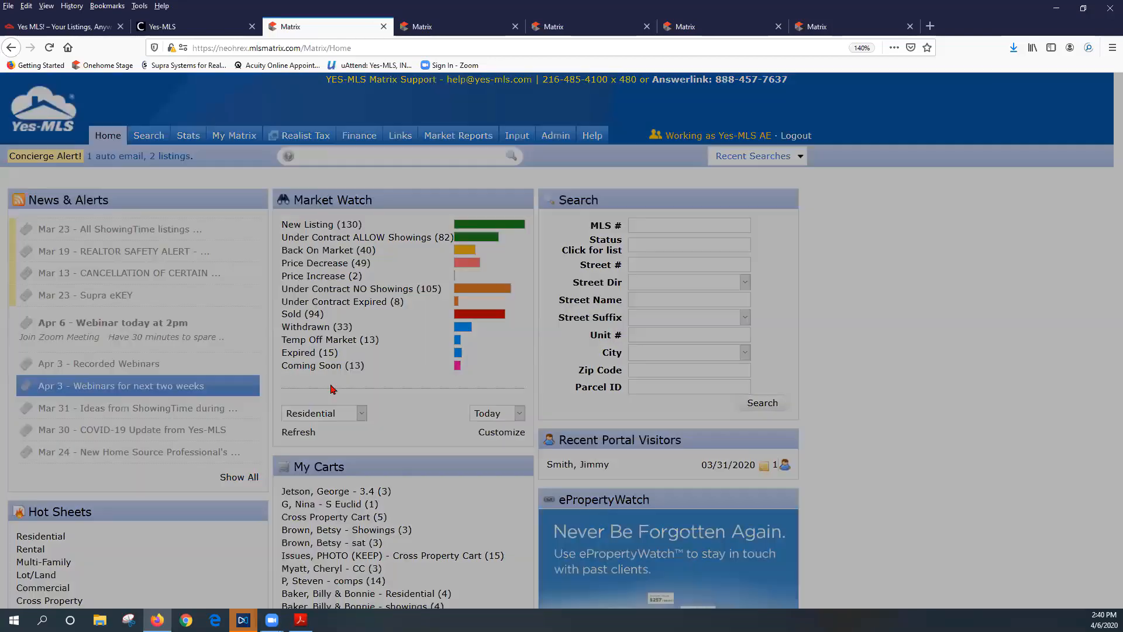
scroll(468, 272, down, 3)
scroll(468, 273, up, 3)
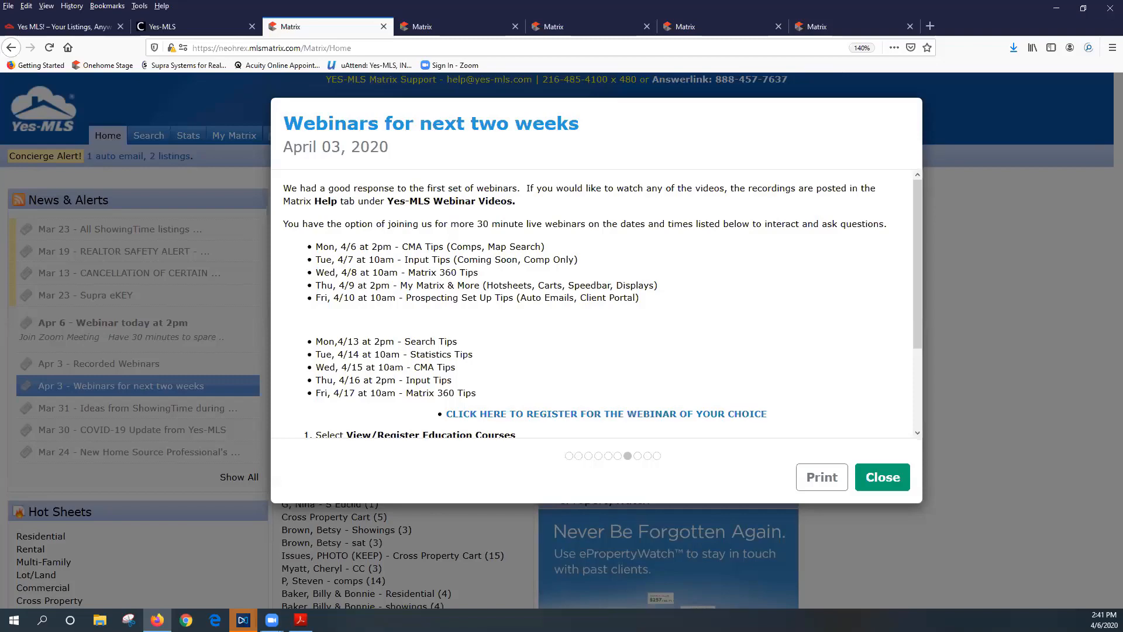
click(877, 484)
Open the ESTIMATED Seller's Net Sheet calculator from the home page's External Links
scroll(842, 333, down, 5)
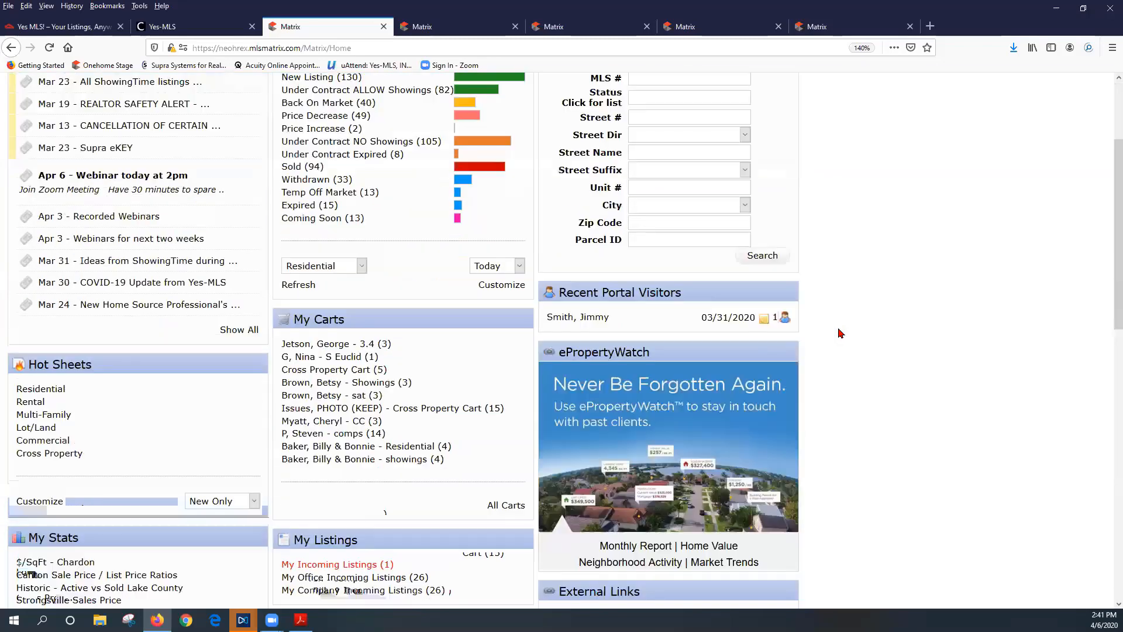
scroll(843, 334, down, 8)
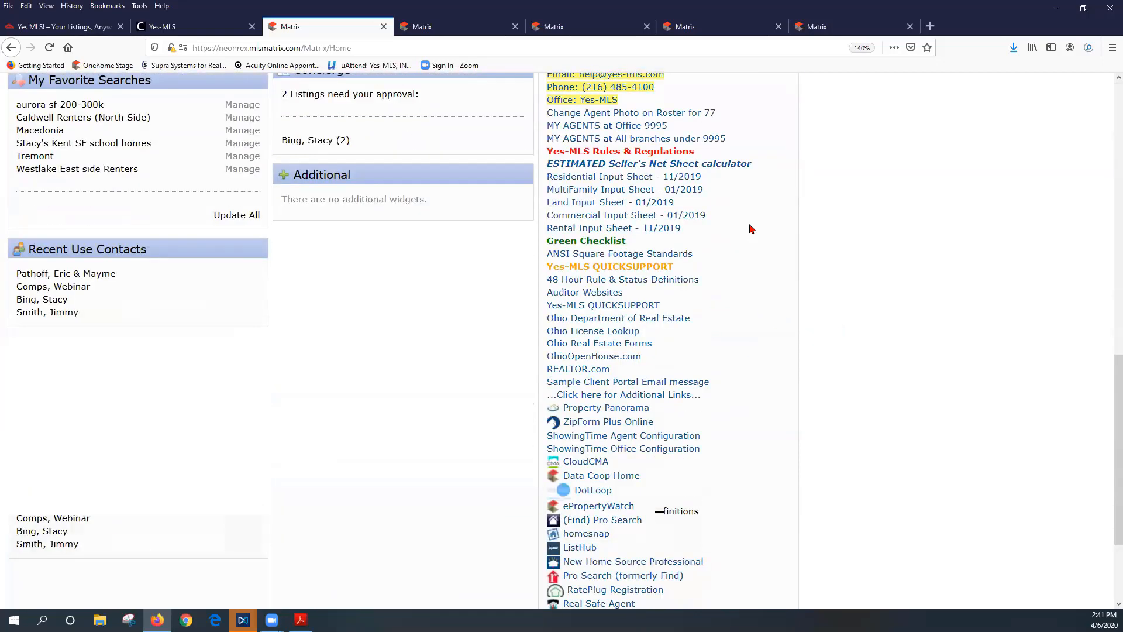
scroll(866, 245, up, 2)
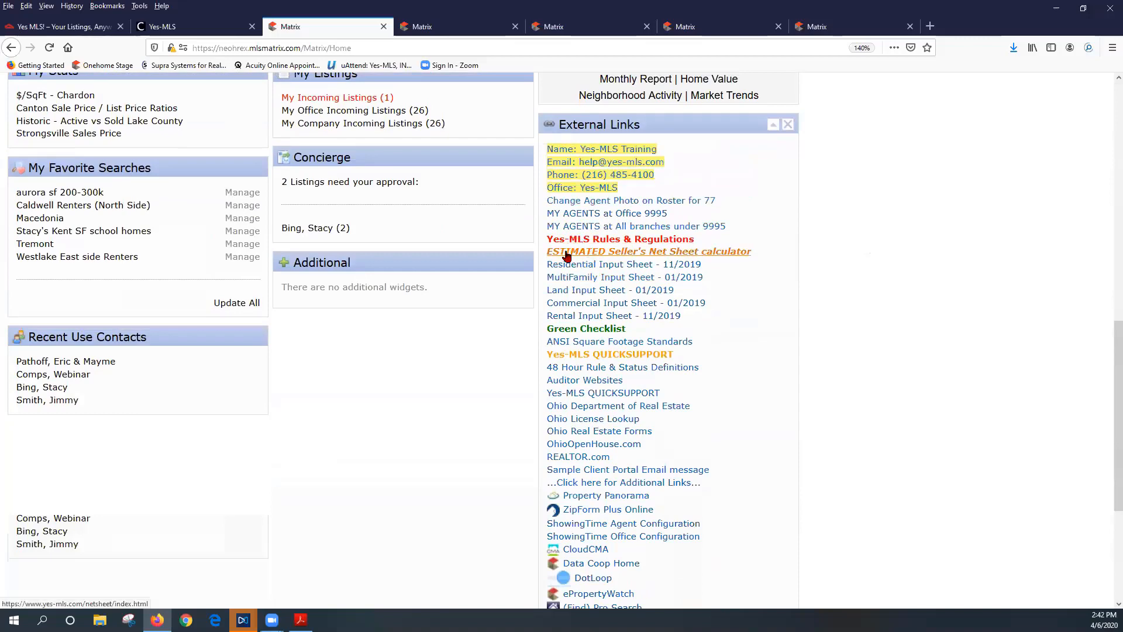
scroll(676, 285, up, 5)
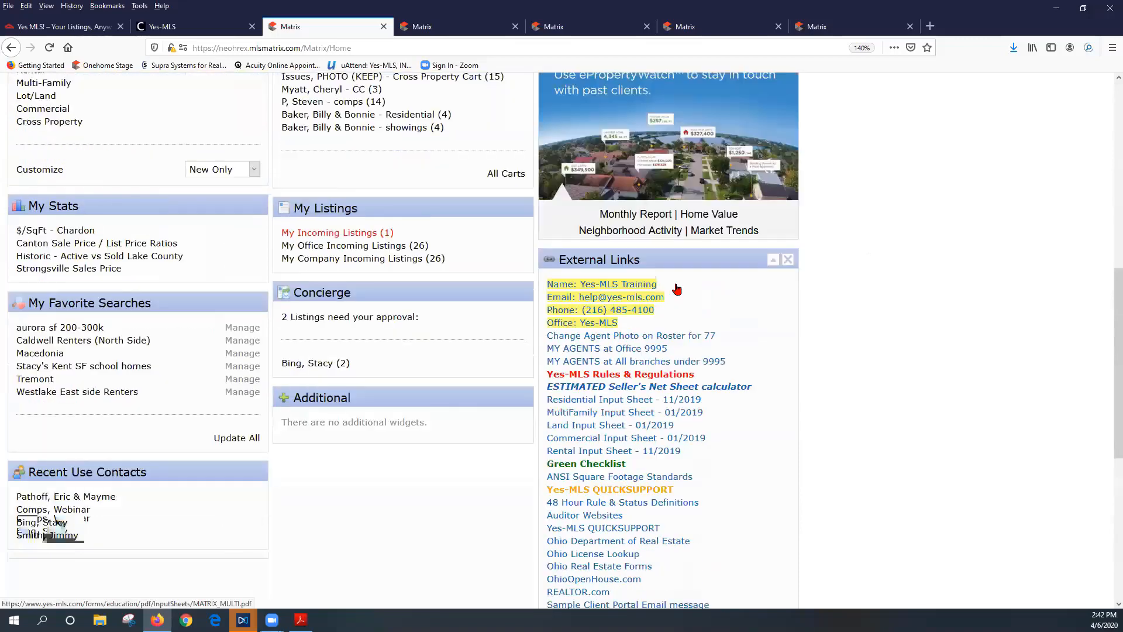
scroll(675, 285, up, 6)
mouse_move(358, 137)
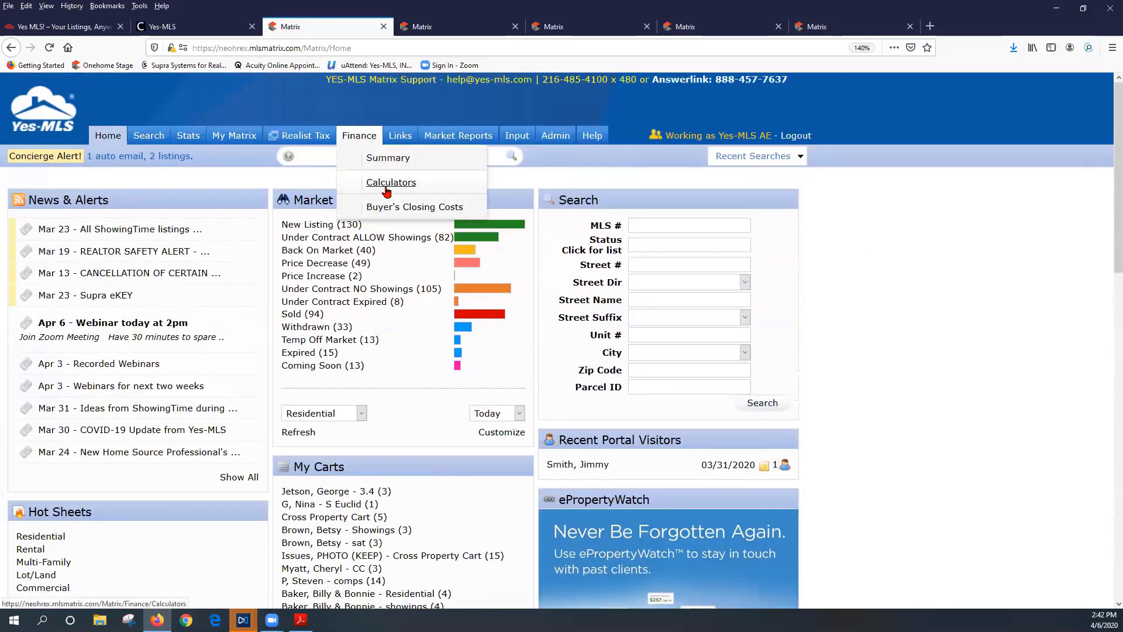
scroll(876, 371, down, 4)
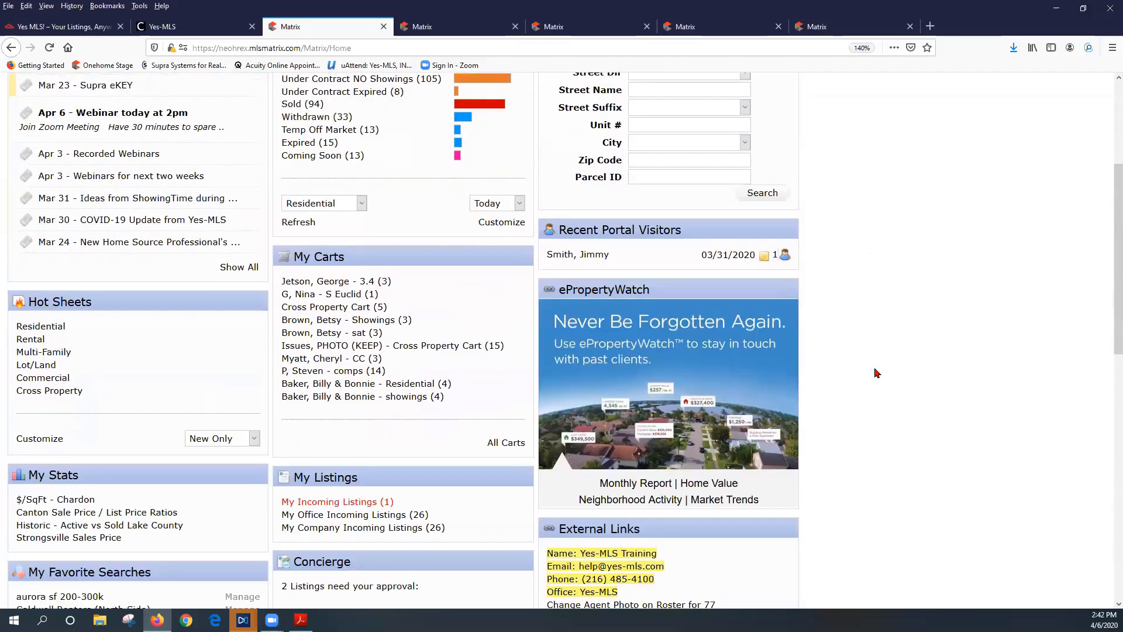
scroll(875, 372, down, 5)
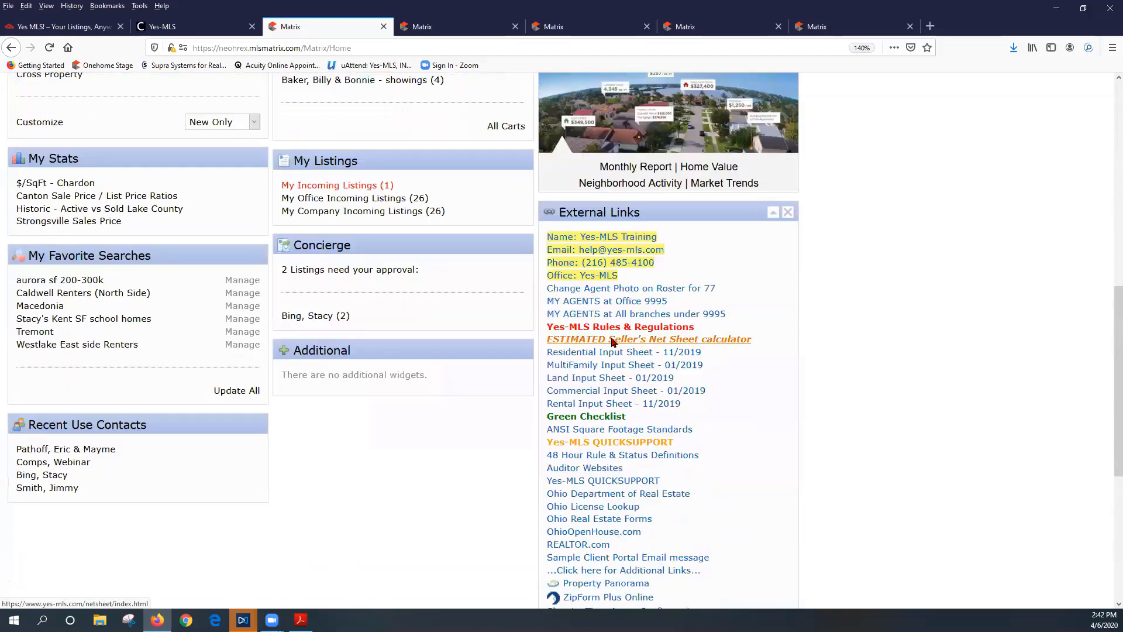
click(612, 340)
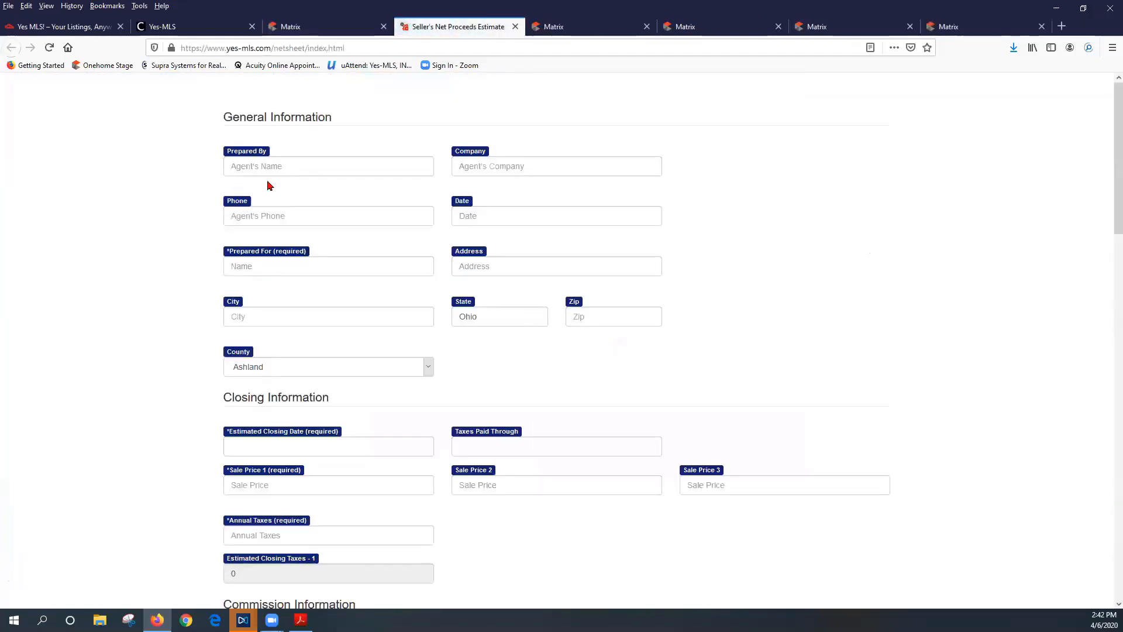
Fill in the Prepared By name, company YES, and the clients' names in Prepared For
click(285, 156)
text(Laura)
key(Tab)
text(YES)
key(Tab)
key(Tab)
key(Tab)
text(Eric )
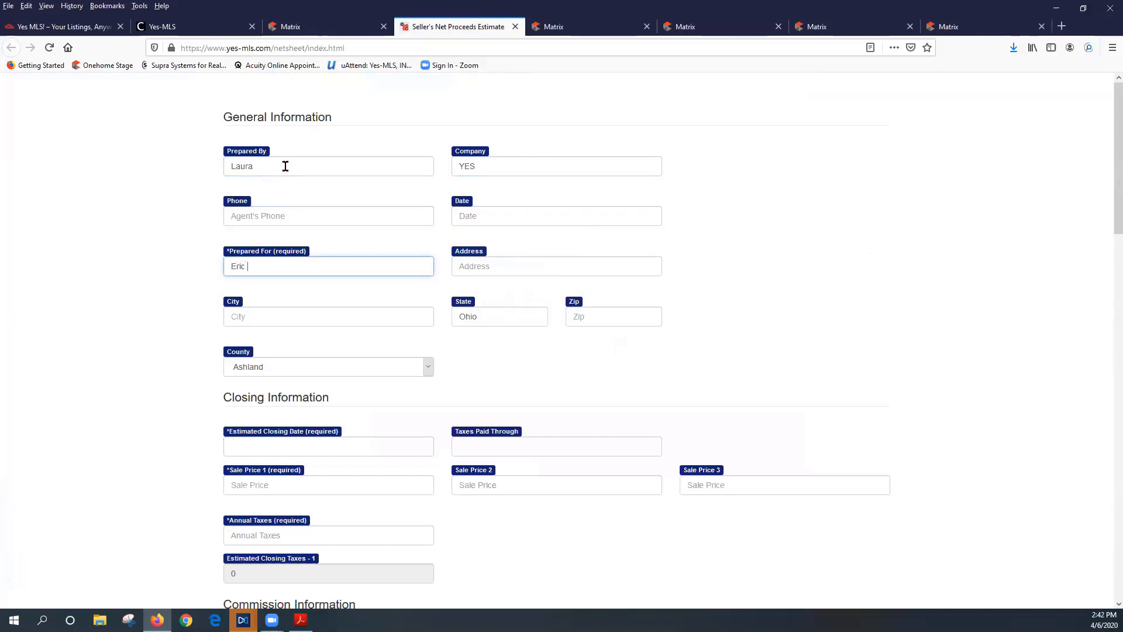
text(& Mayme)
key(Tab)
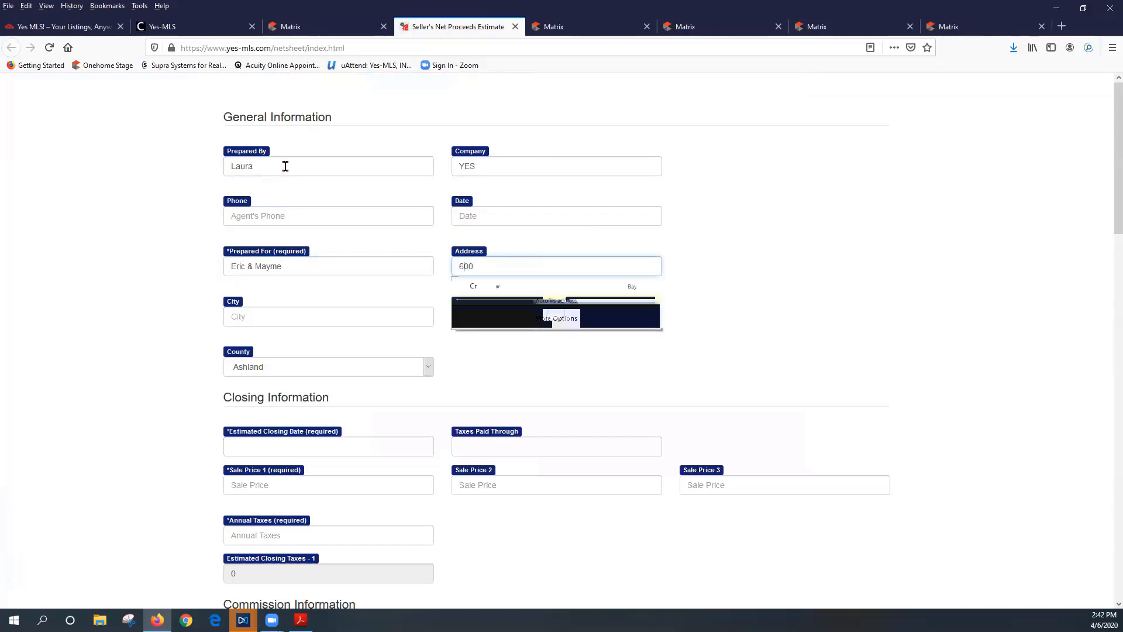
Enter the property's street address, leave City and State as they are, and choose Cuyahoga county
key(Tab)
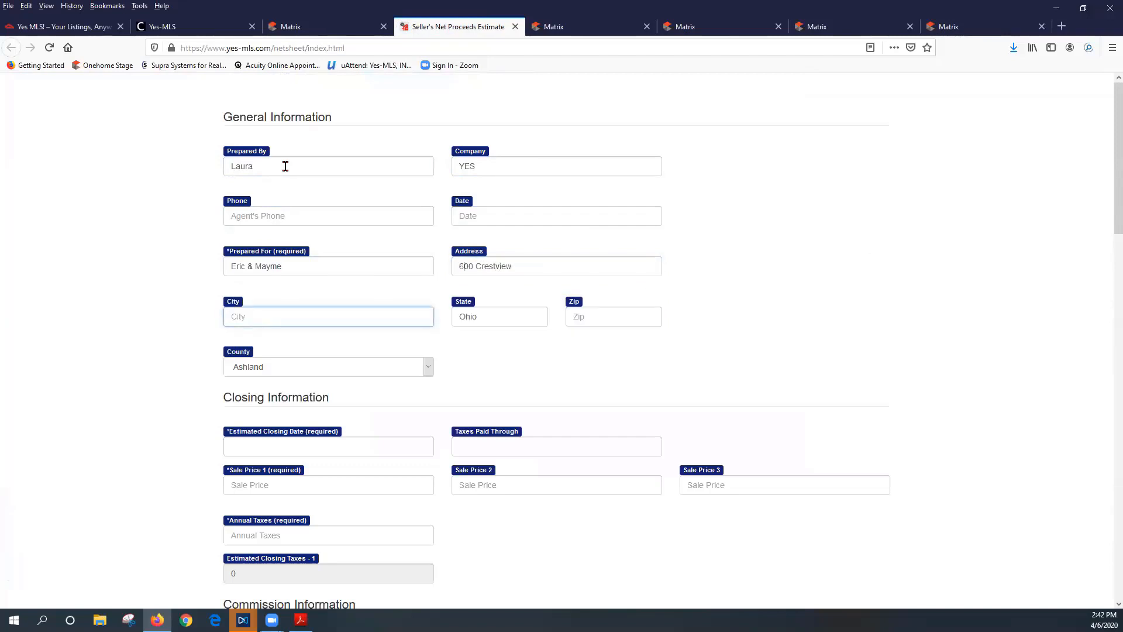
key(Tab)
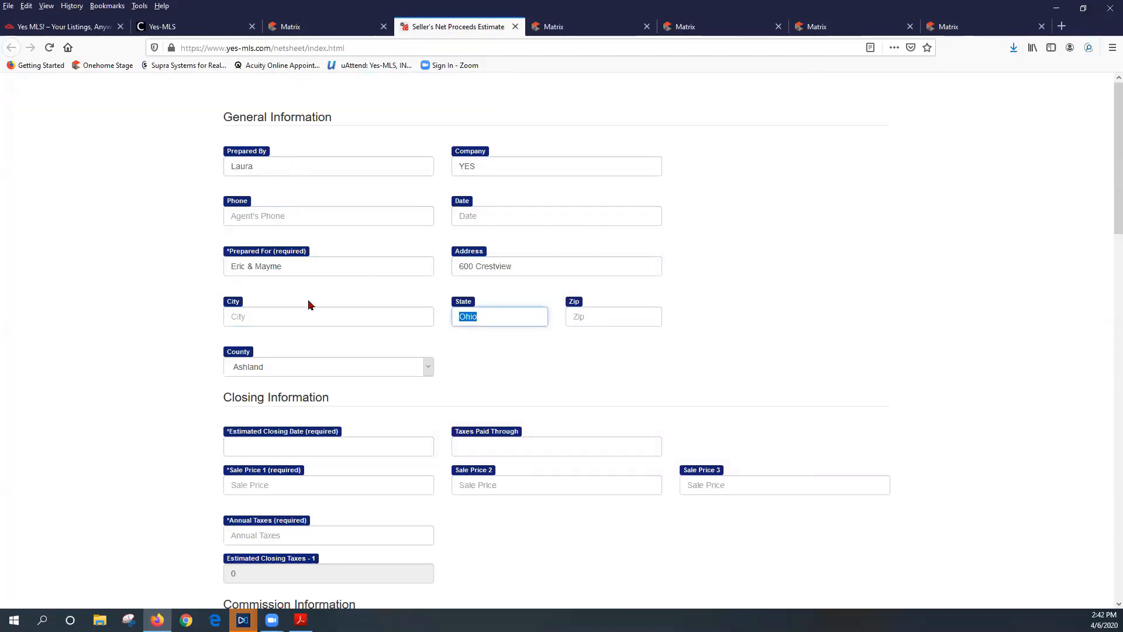
click(295, 374)
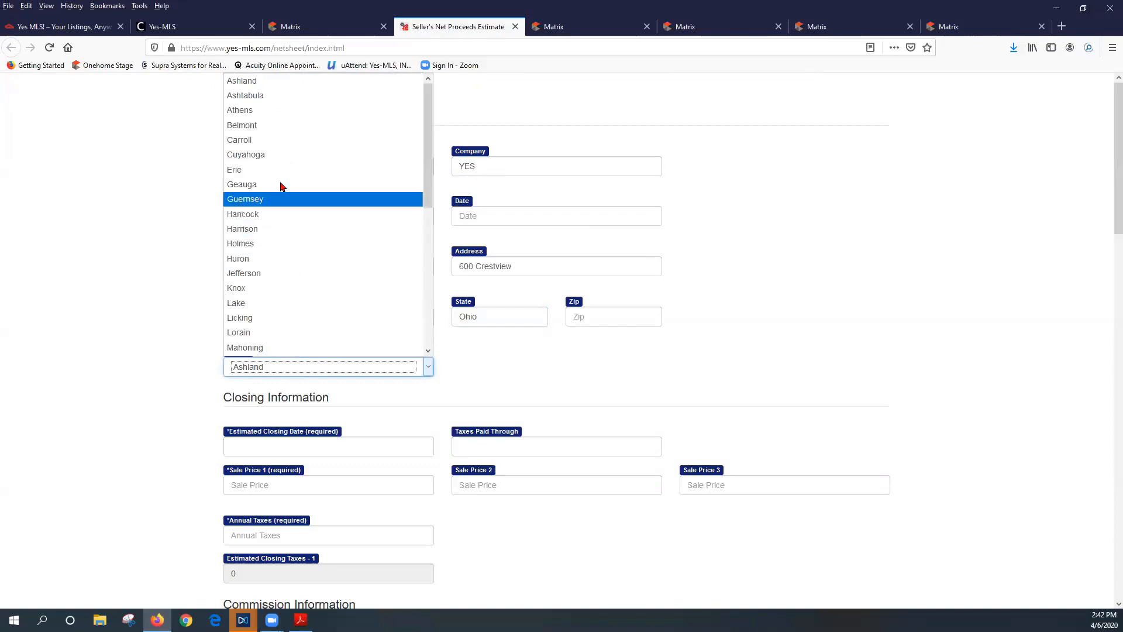
click(288, 154)
scroll(591, 359, down, 3)
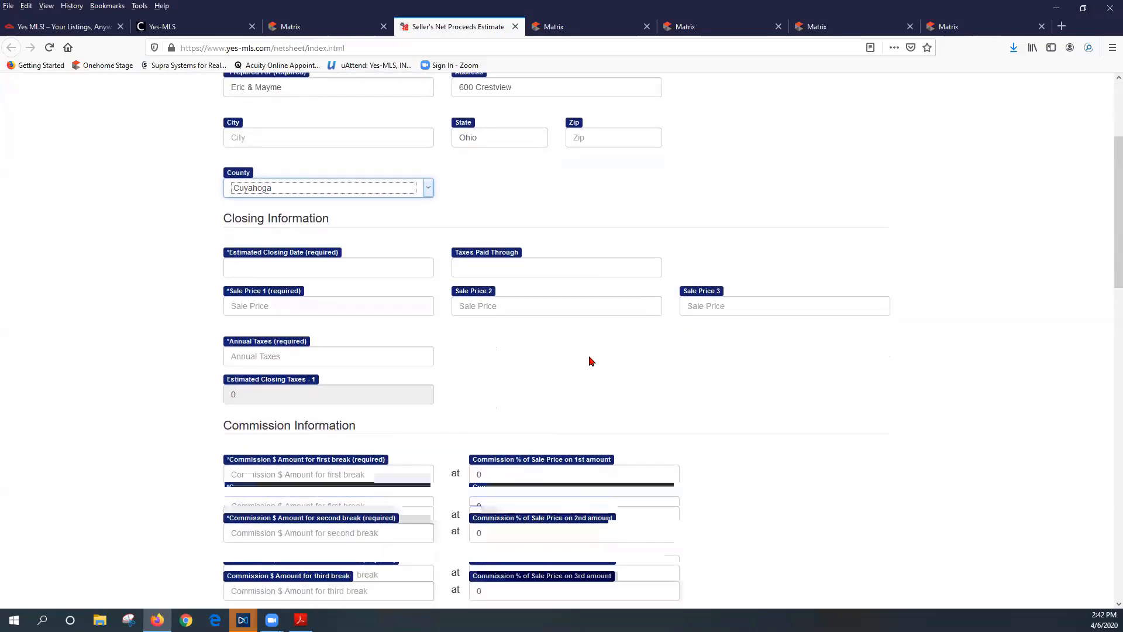
scroll(591, 363, down, 1)
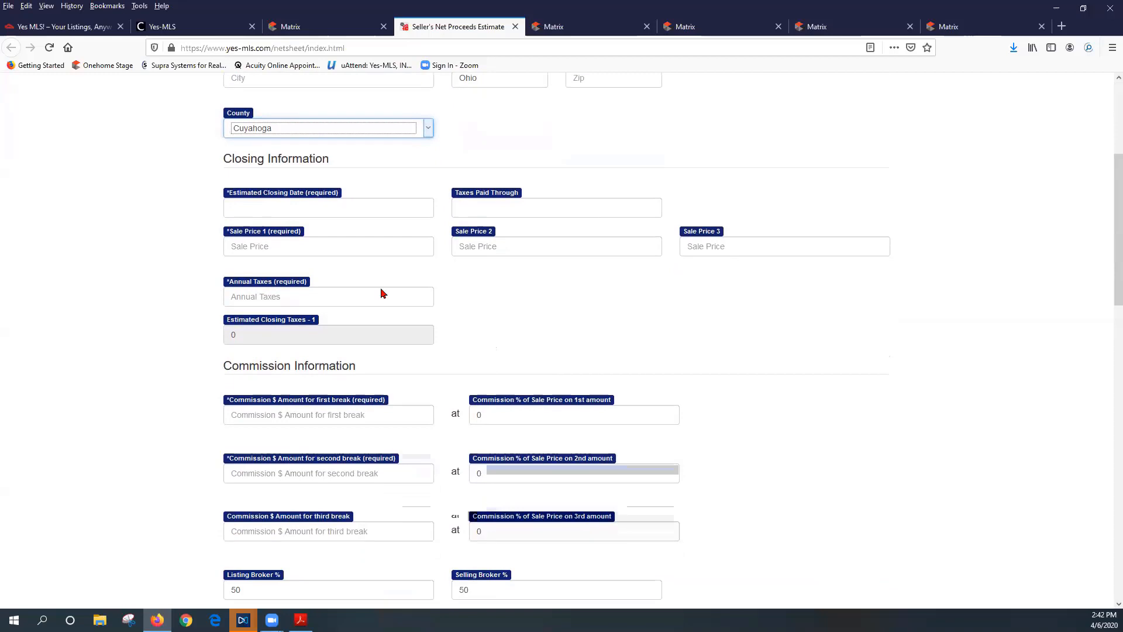
Set the estimated closing date to 05/15/2020 using the calendar
click(340, 207)
click(343, 233)
click(328, 296)
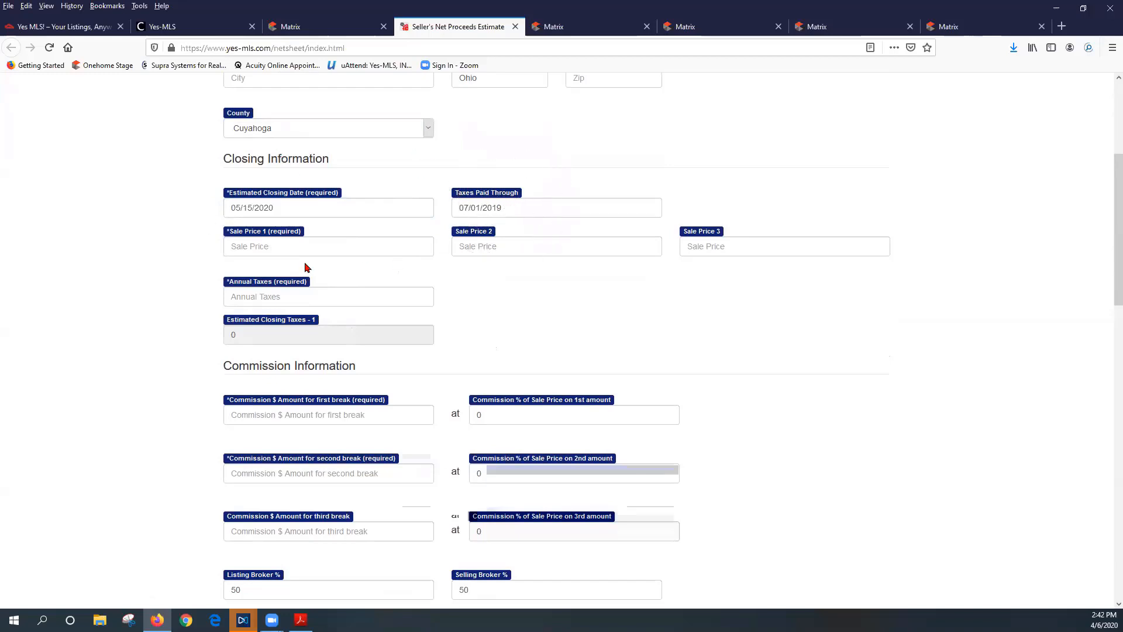
Enter sale prices 375,000 and 400,000, and begin the third price of 425,000
click(290, 248)
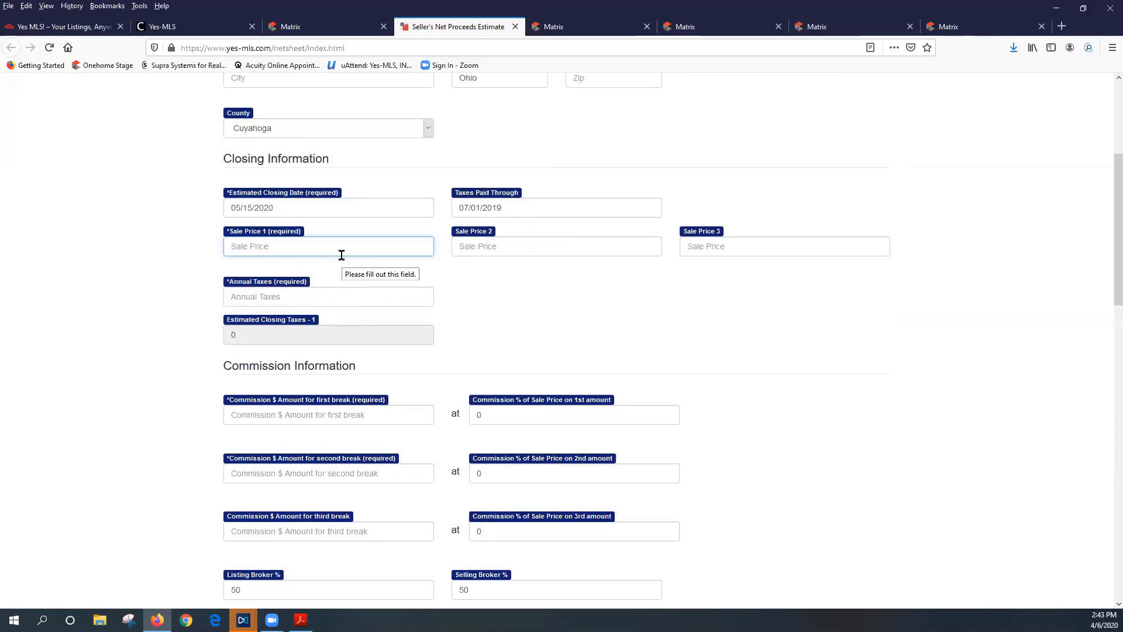
text(375,000)
key(Tab)
text(400,000)
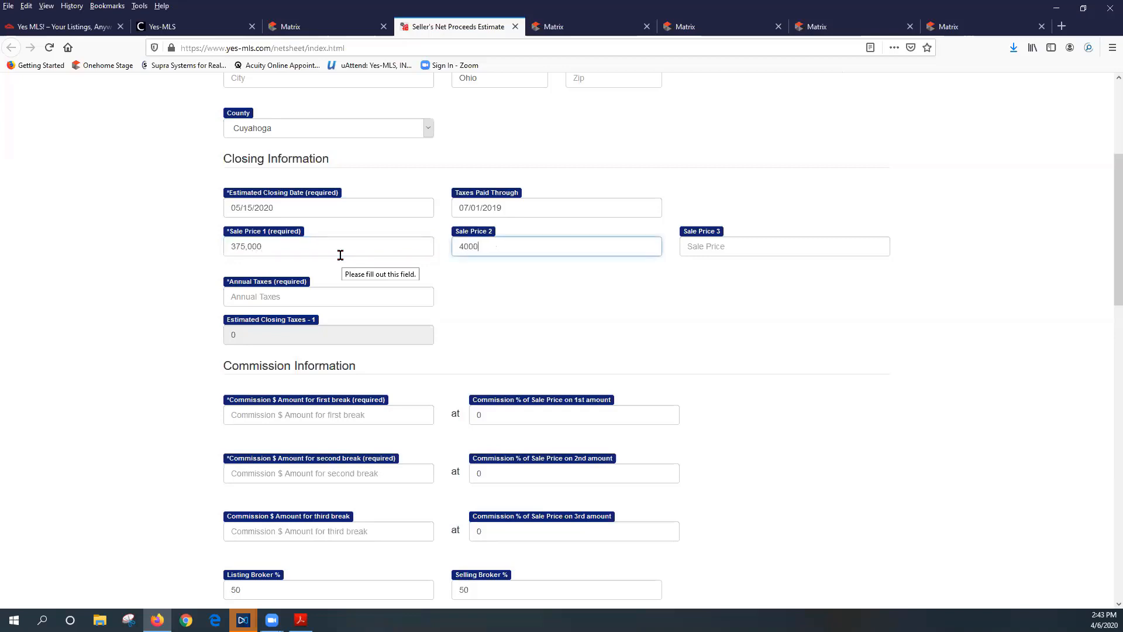
key(Tab)
text(4)
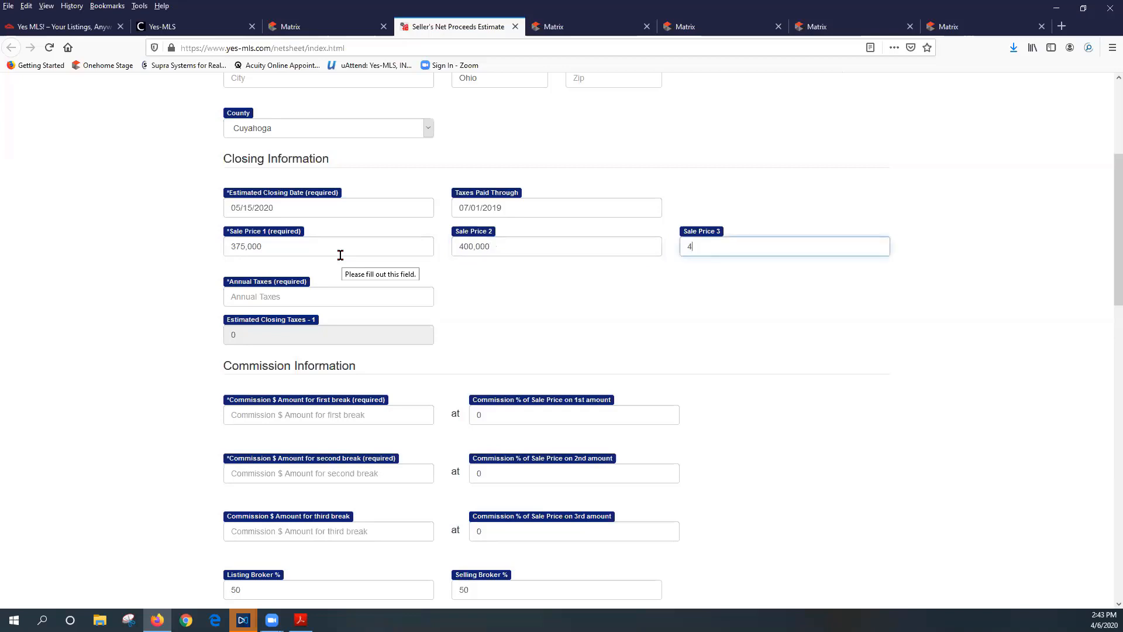
text(2,5000)
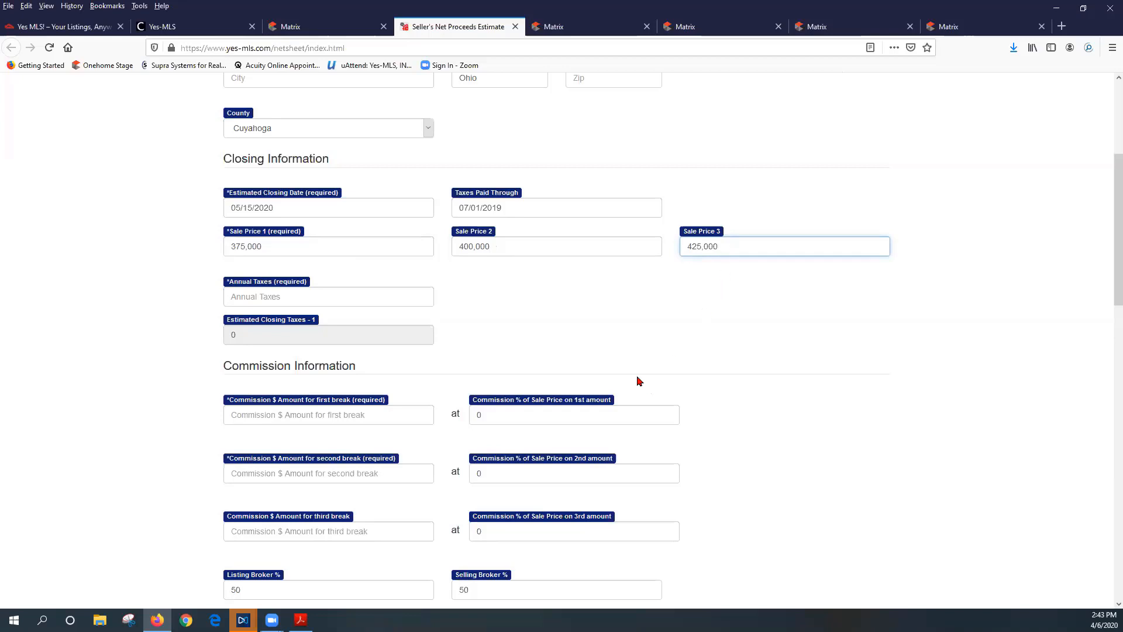
Enter annual taxes of 8,217 and check the estimated closing taxes of 7,181
click(306, 297)
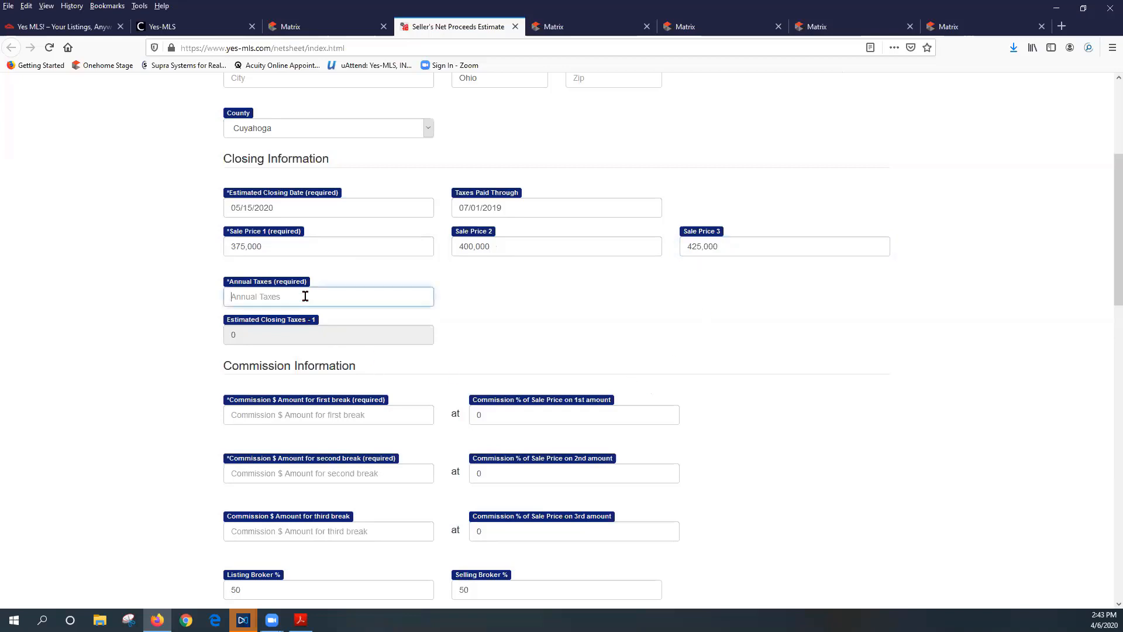
text(8,217)
drag(261, 336, 214, 336)
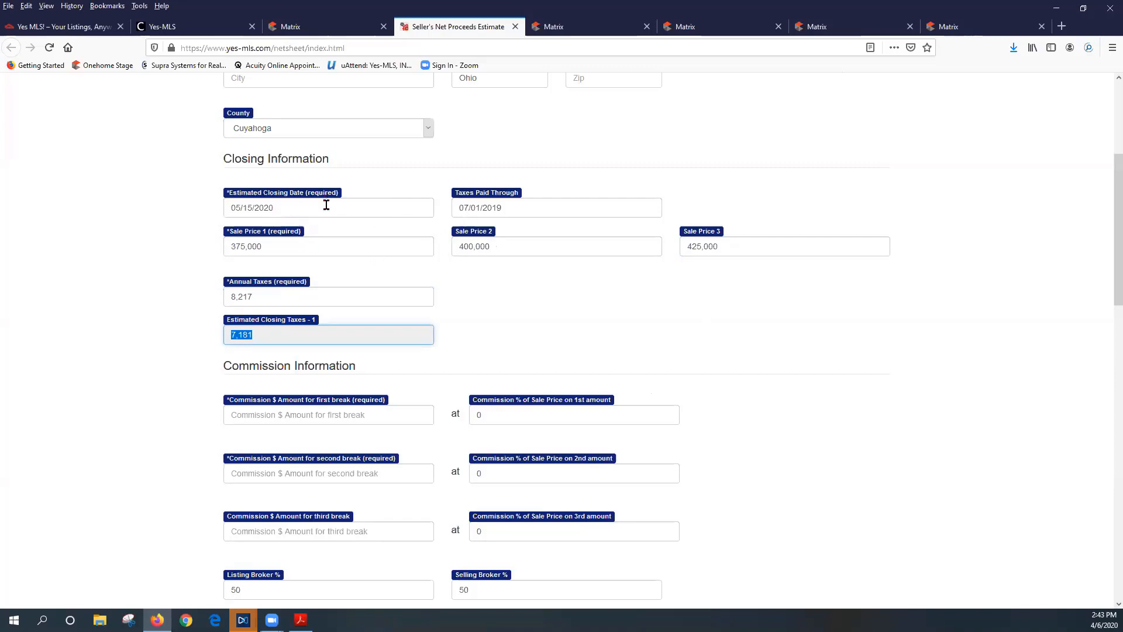
click(477, 207)
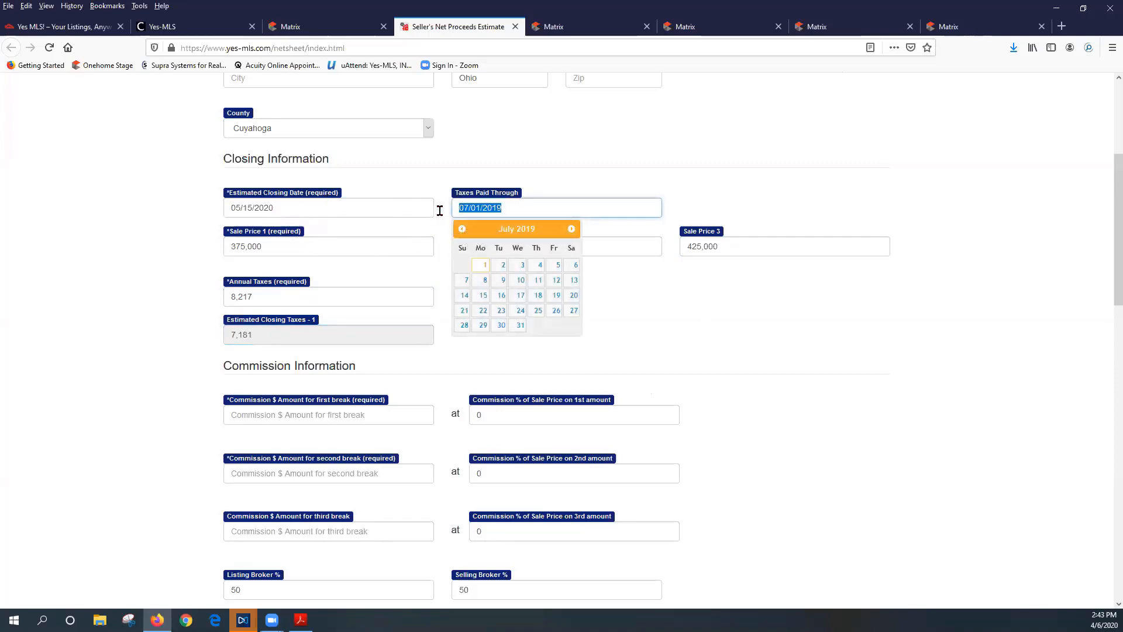
click(742, 320)
click(239, 334)
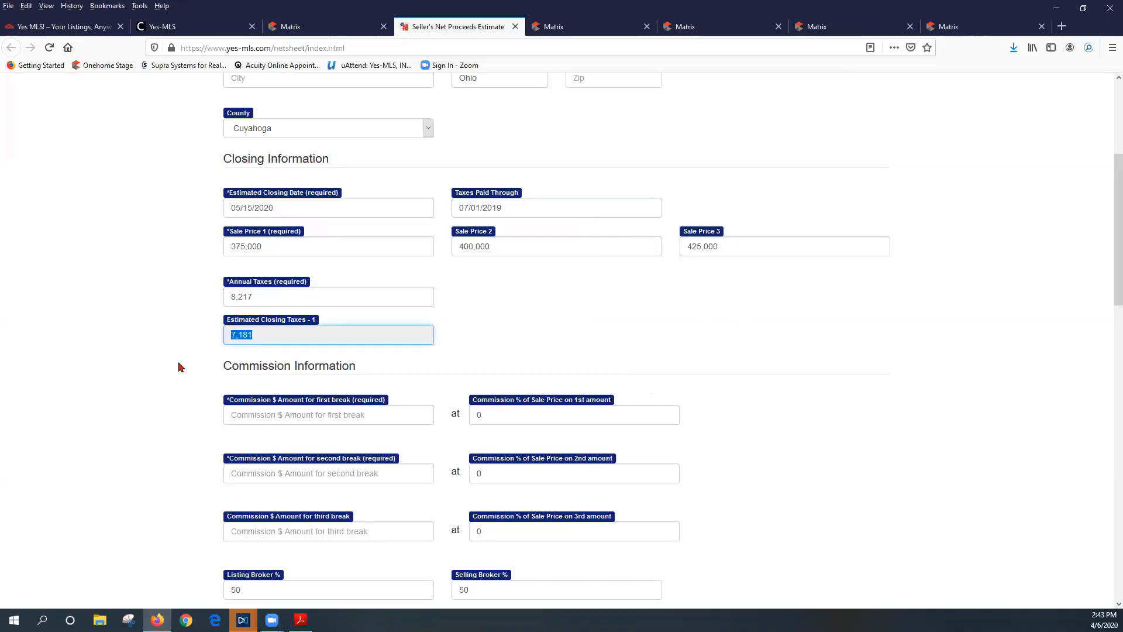
scroll(117, 418, down, 2)
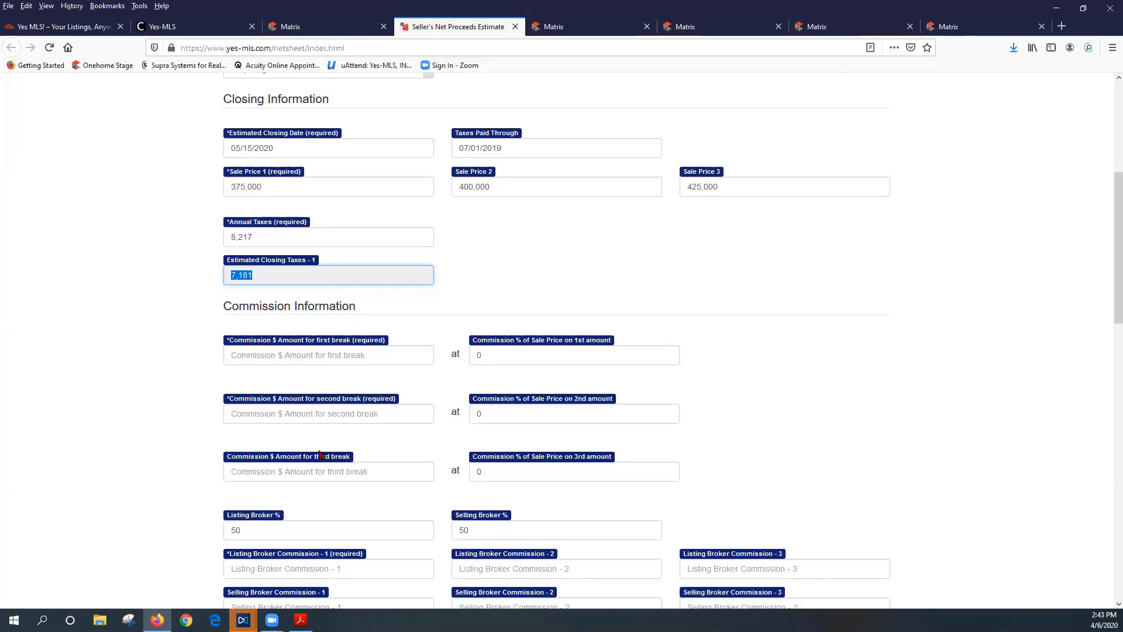
Set the first commission break to 100,000 at 7%
click(241, 355)
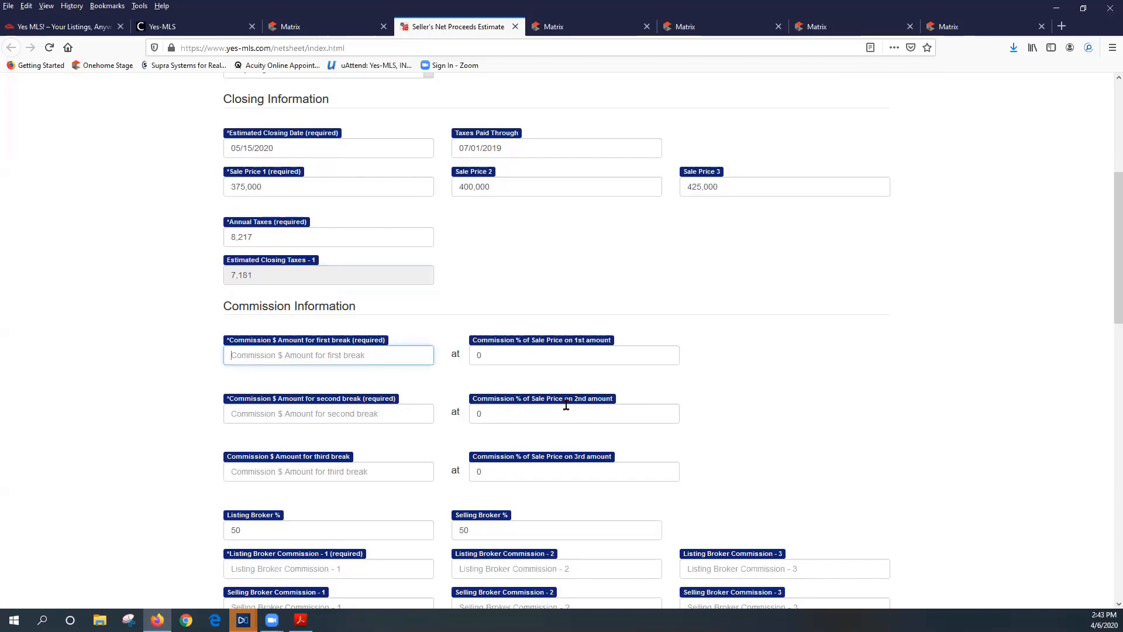
text(10000)
key(Tab)
text(7)
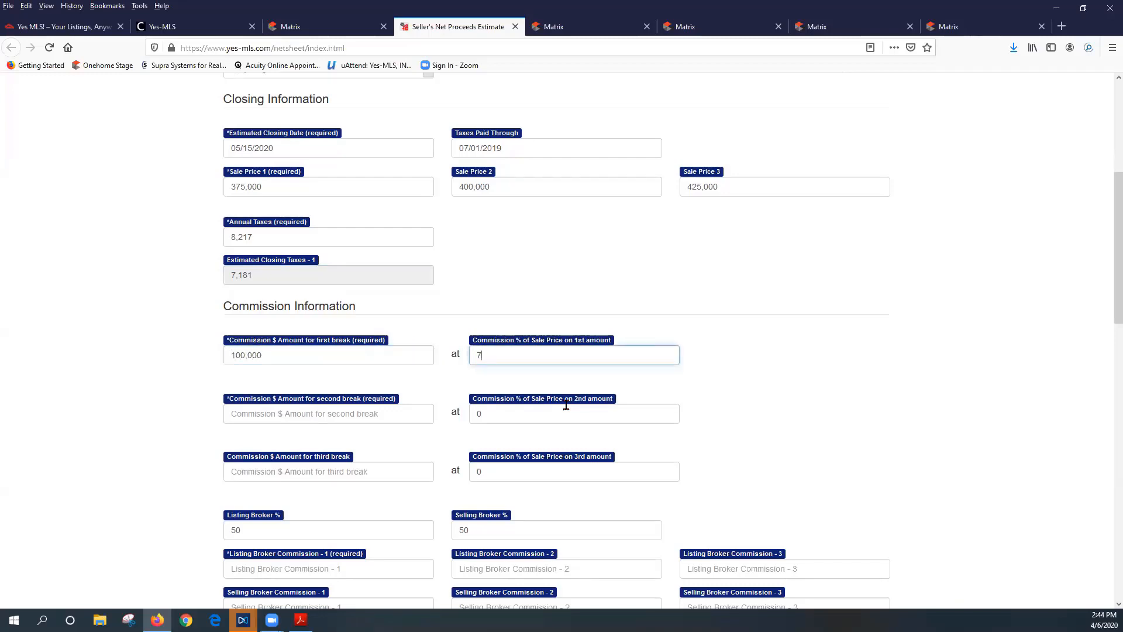
key(Tab)
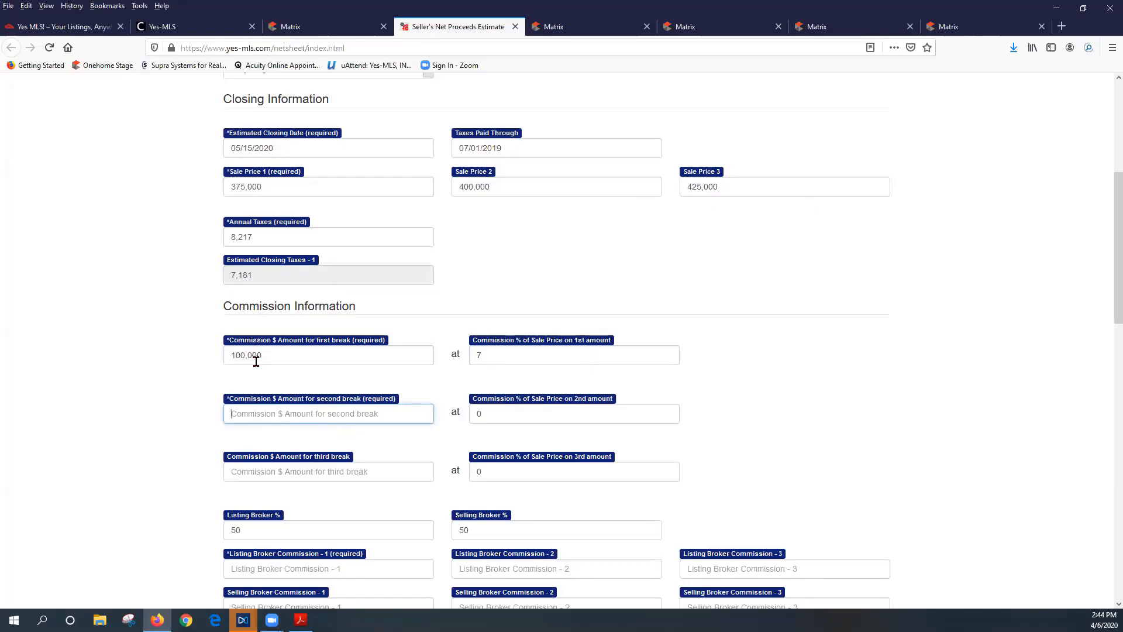
drag(266, 355, 224, 360)
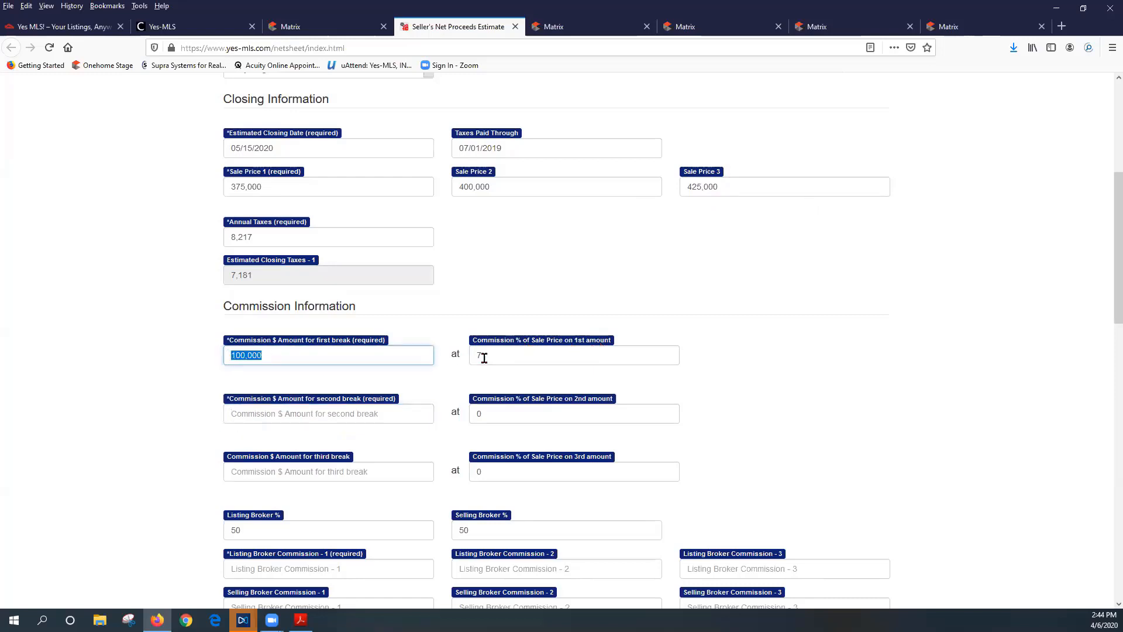
Set the second commission break to 425,000 at 5%
click(251, 413)
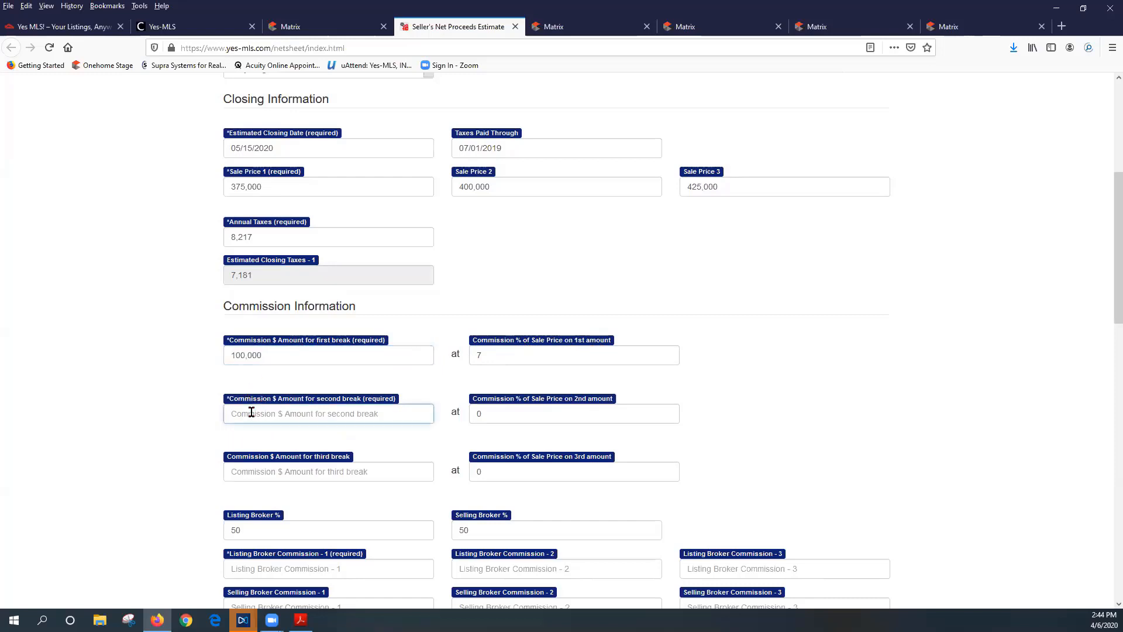
key(Tab)
click(314, 416)
text(4250000)
key(Tab)
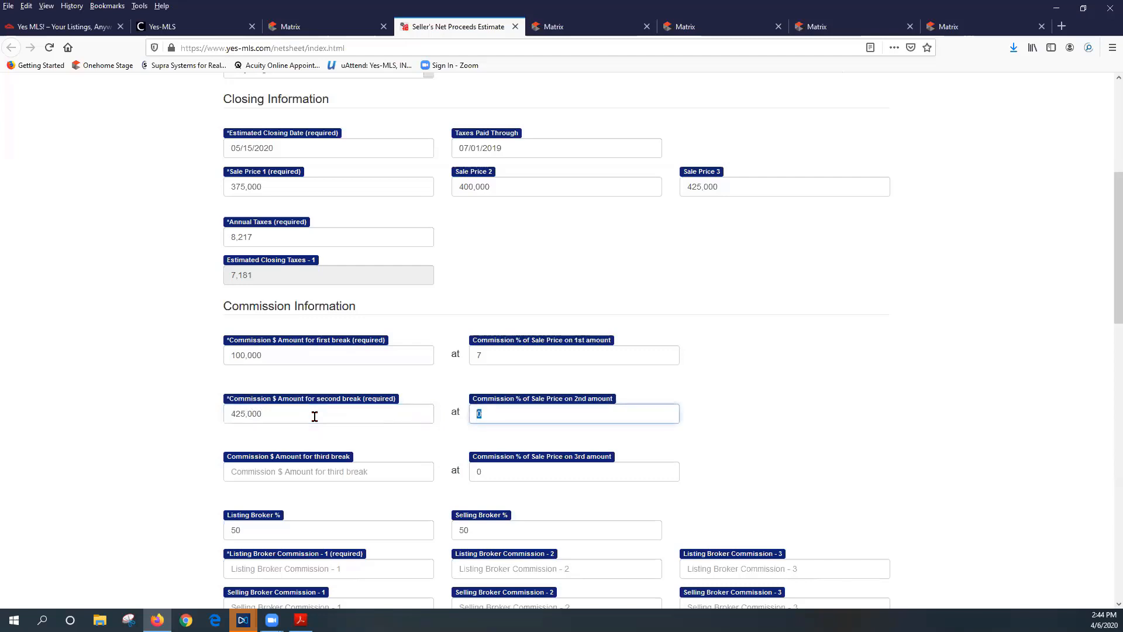
text(5)
key(Tab)
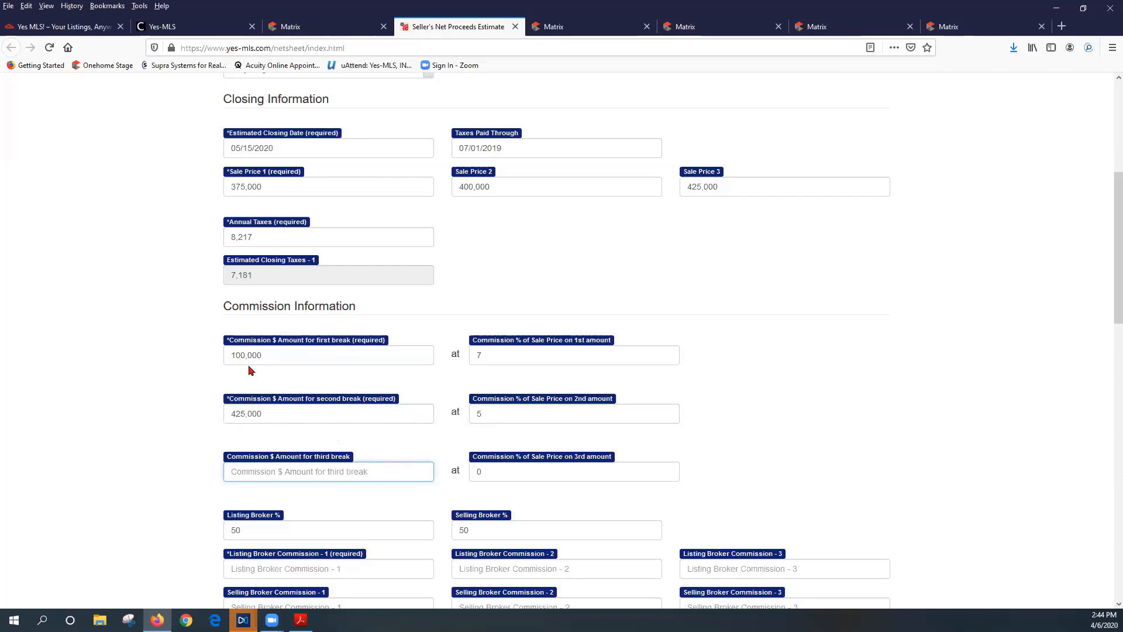
triple_click(290, 419)
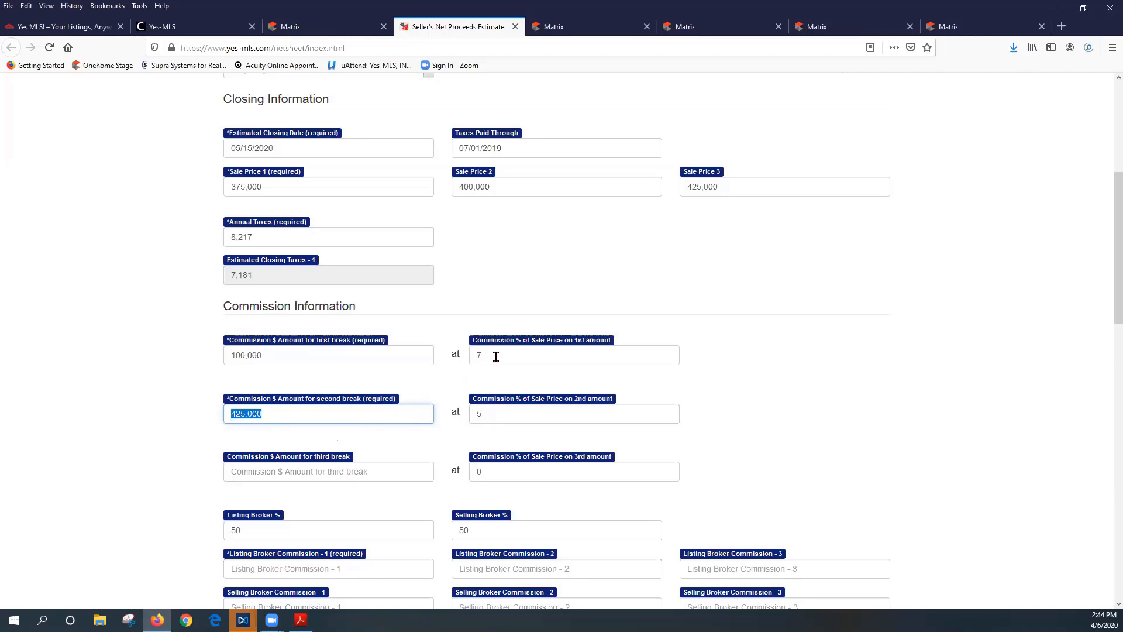
click(266, 418)
drag(266, 419, 220, 418)
click(492, 416)
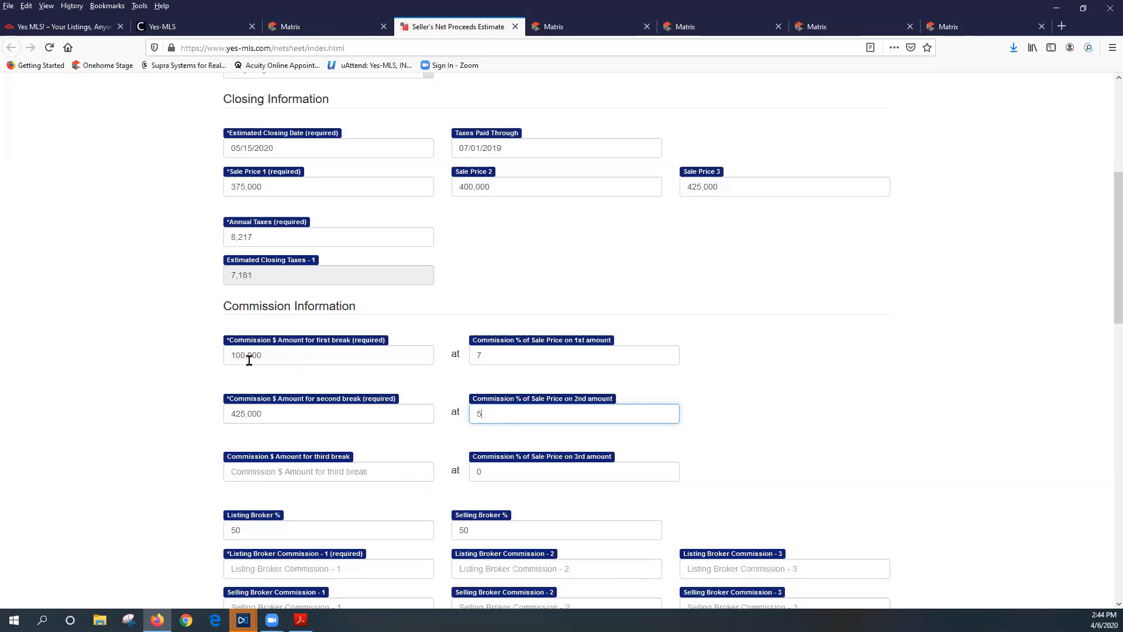
drag(268, 419, 228, 416)
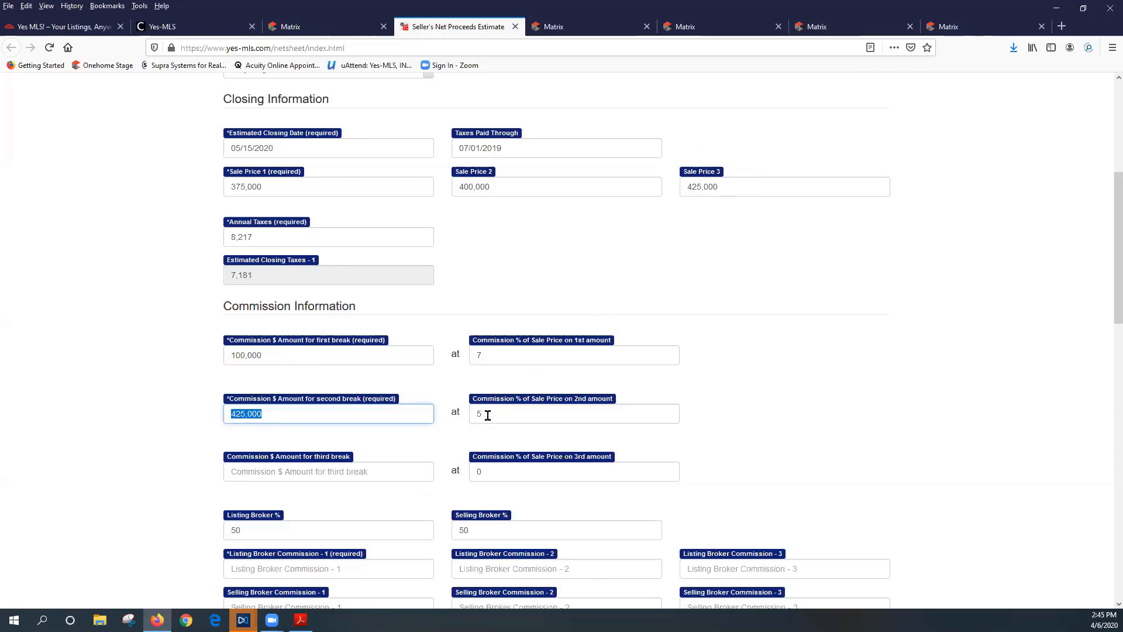
Calculate commissions, then change Listing Broker % to 100 and recalculate
scroll(498, 460, down, 3)
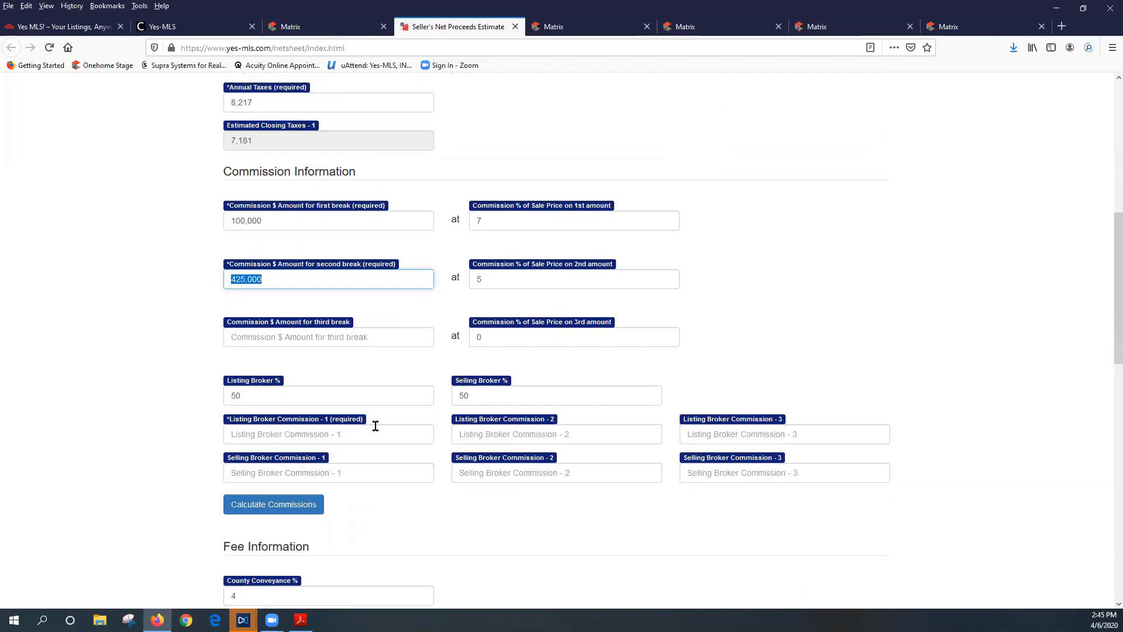
scroll(375, 426, down, 1)
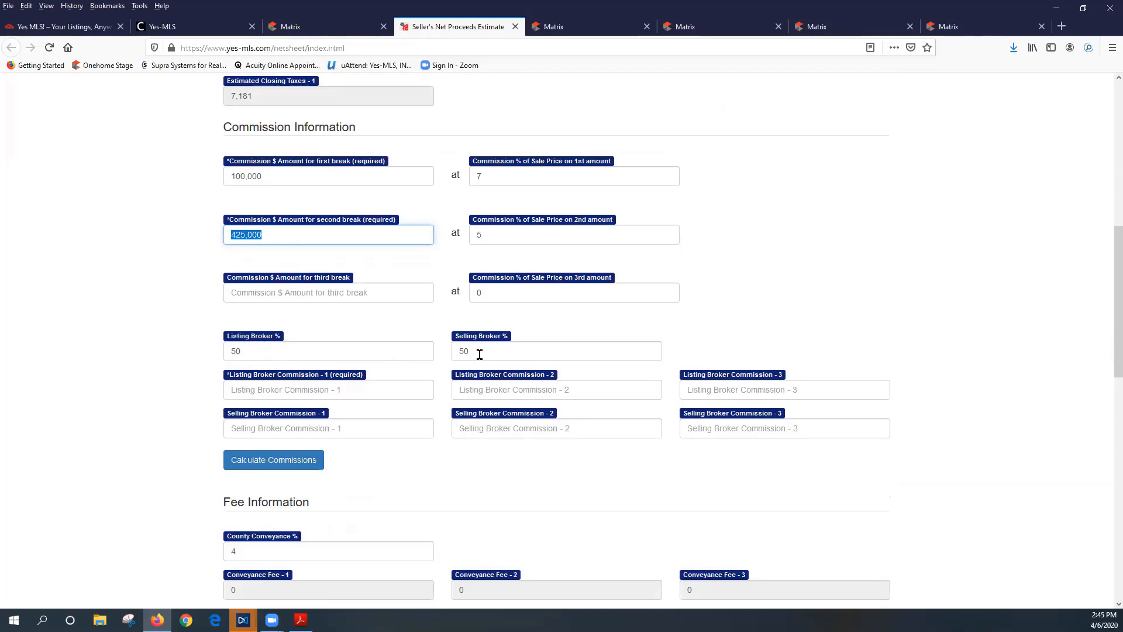
click(271, 466)
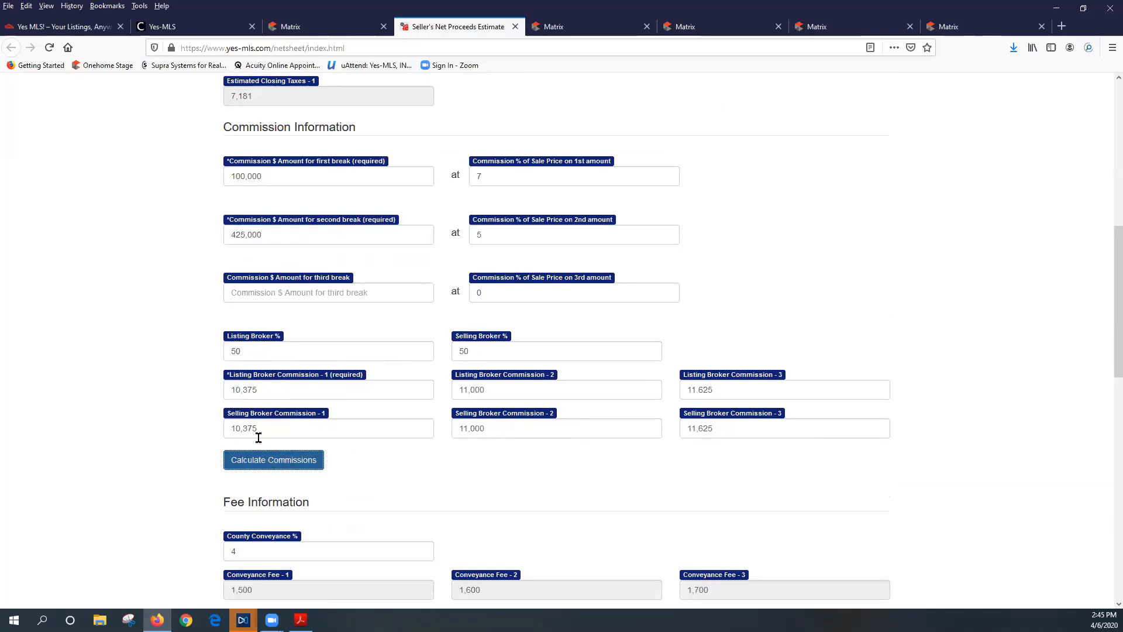
double_click(232, 351)
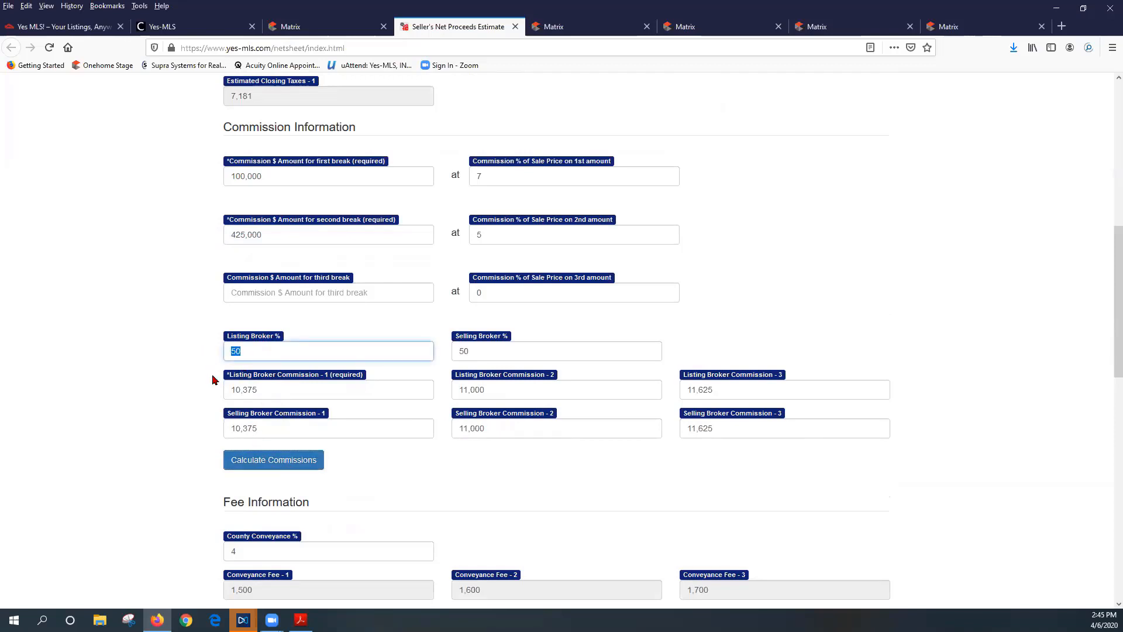
text(100)
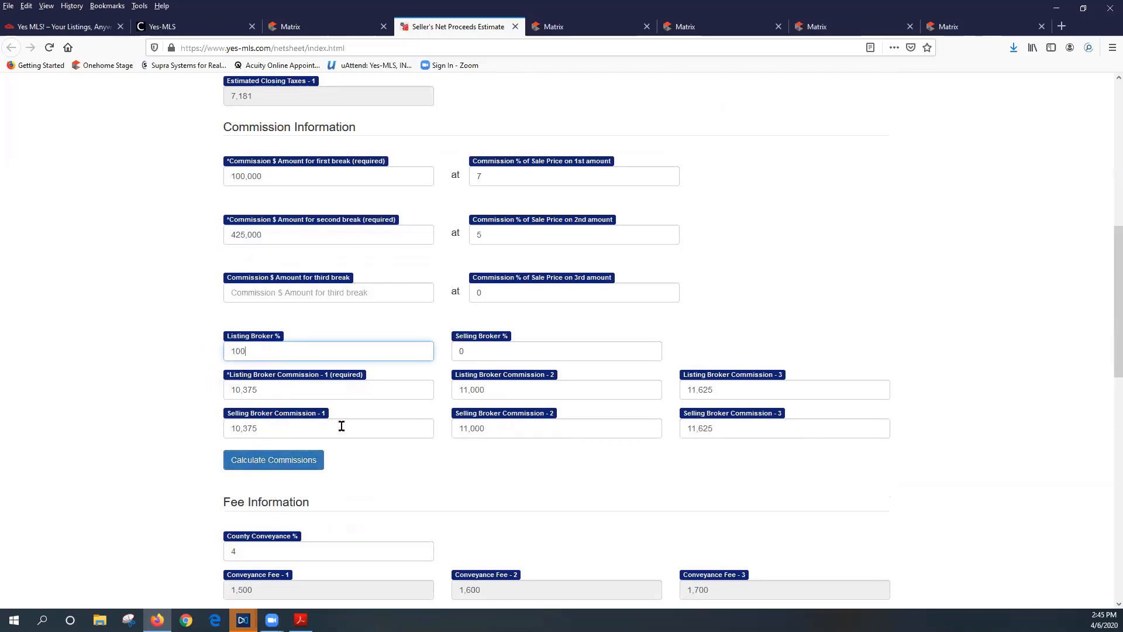
click(285, 463)
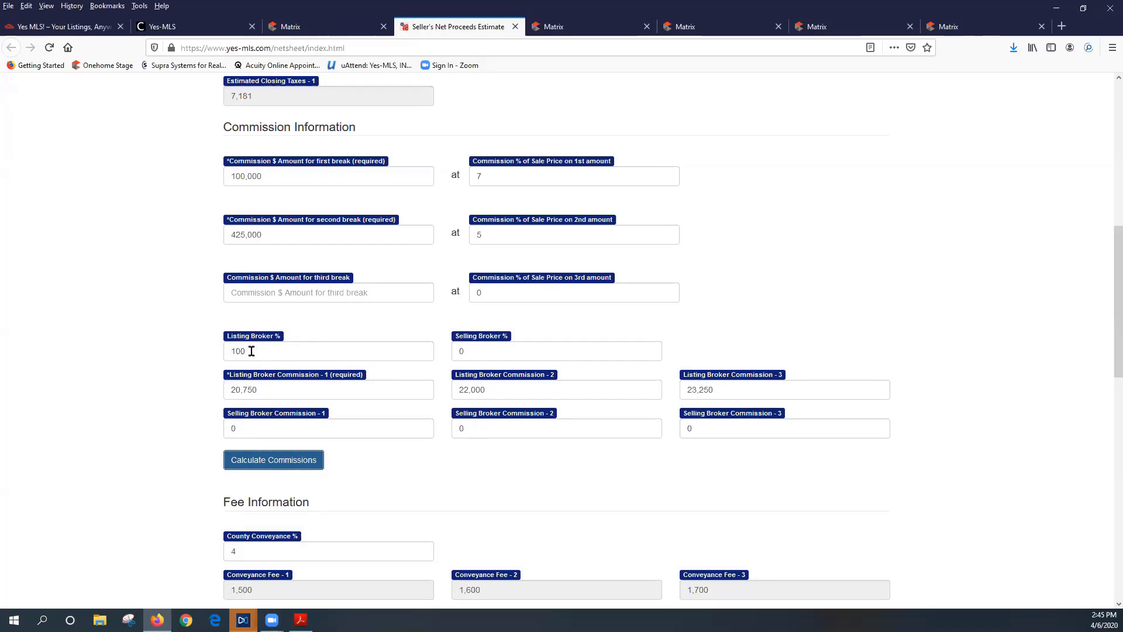
Verify listing commissions of 20,750, 22,000 and 23,250 at 100%, then recalculate again
drag(251, 351, 198, 347)
drag(259, 388, 199, 386)
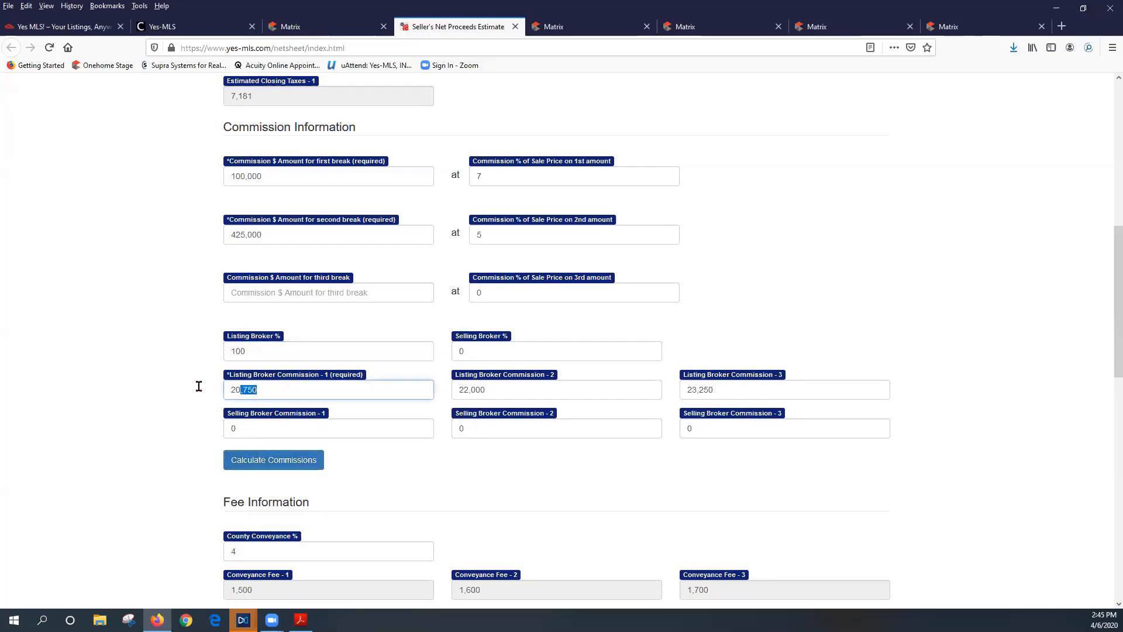
drag(519, 389, 439, 388)
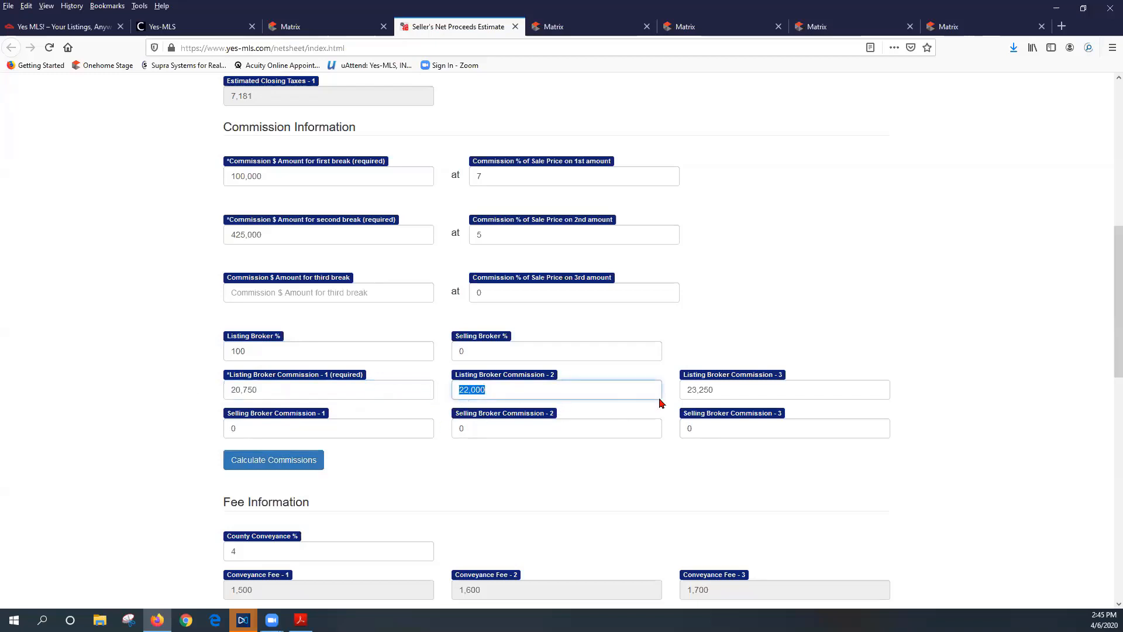
drag(719, 388, 653, 395)
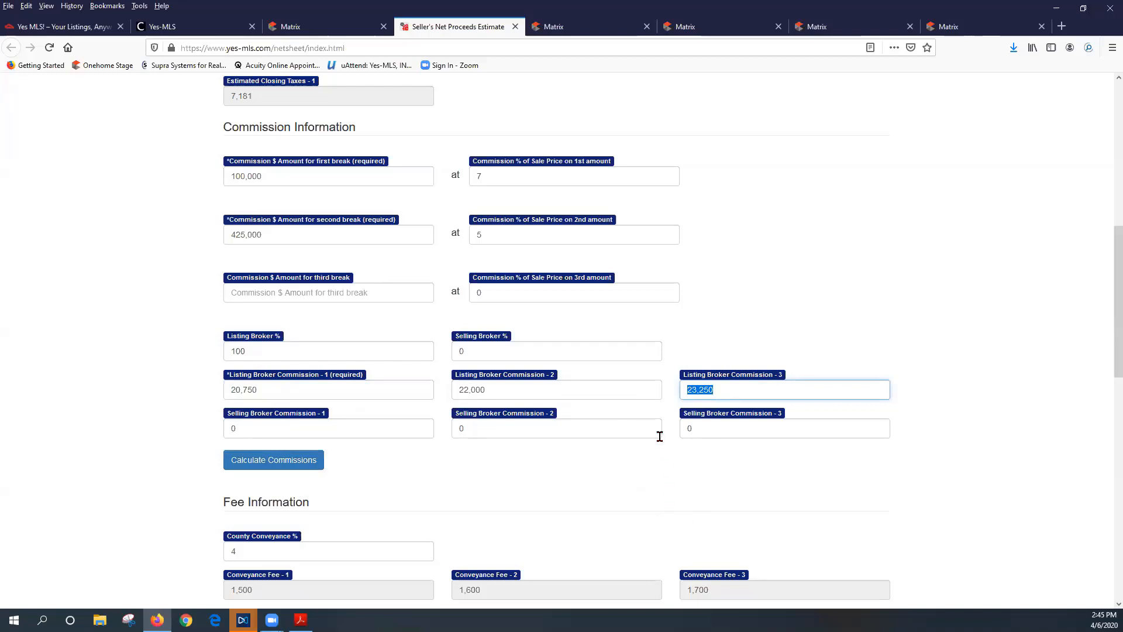
click(702, 473)
drag(250, 354, 214, 362)
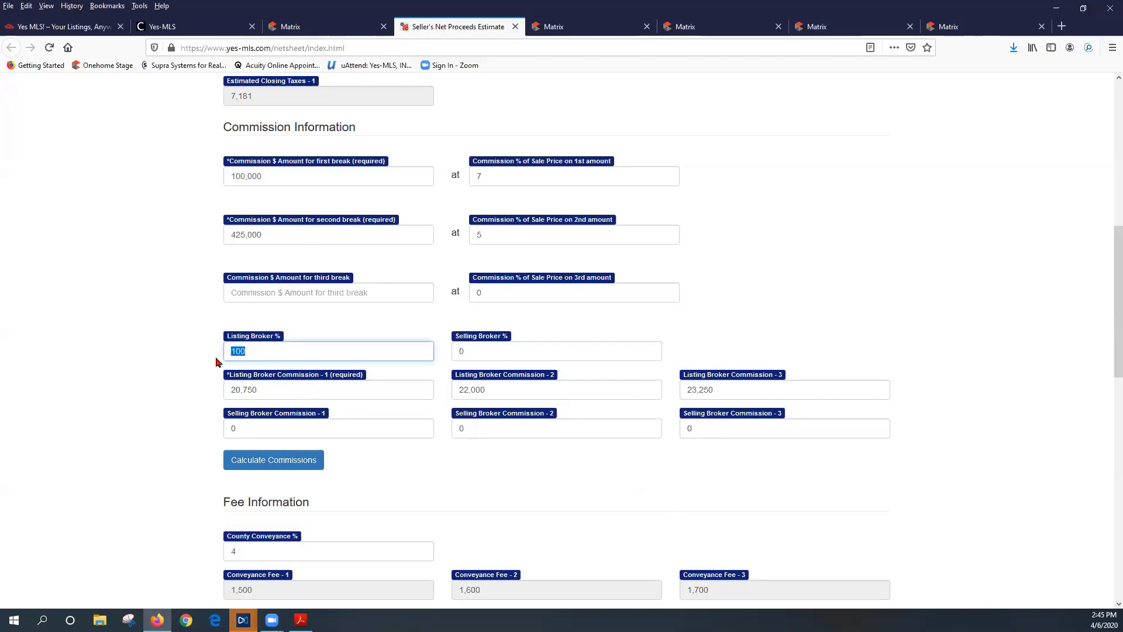
click(259, 466)
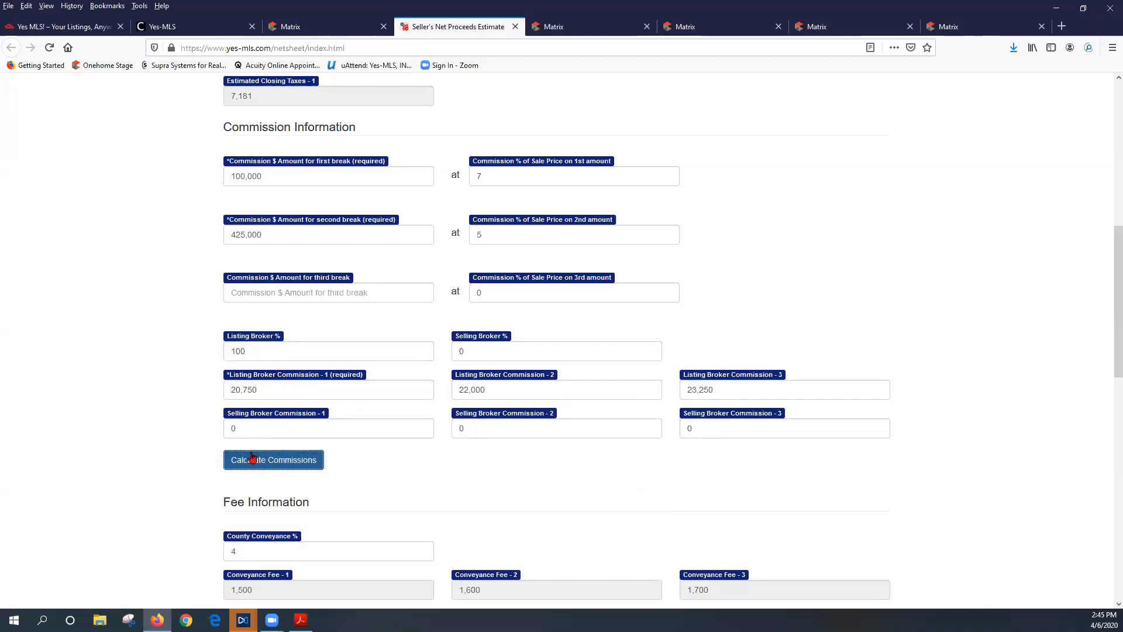
Clear the Home Warranty fee amount in Fee Information
scroll(499, 486, down, 2)
scroll(499, 480, down, 3)
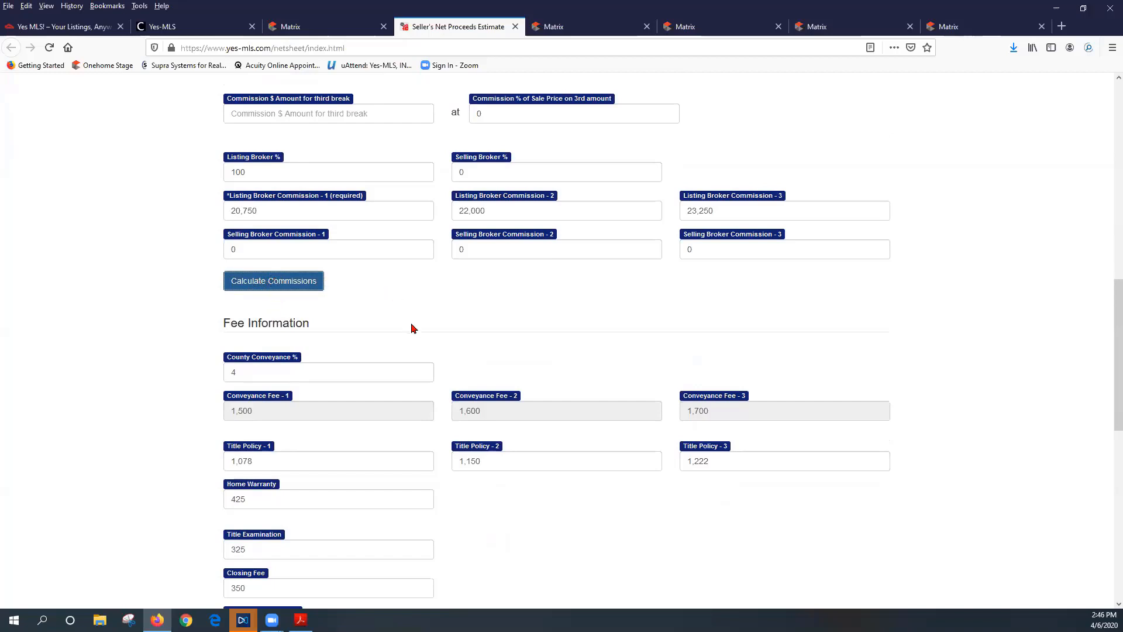
scroll(411, 323, down, 3)
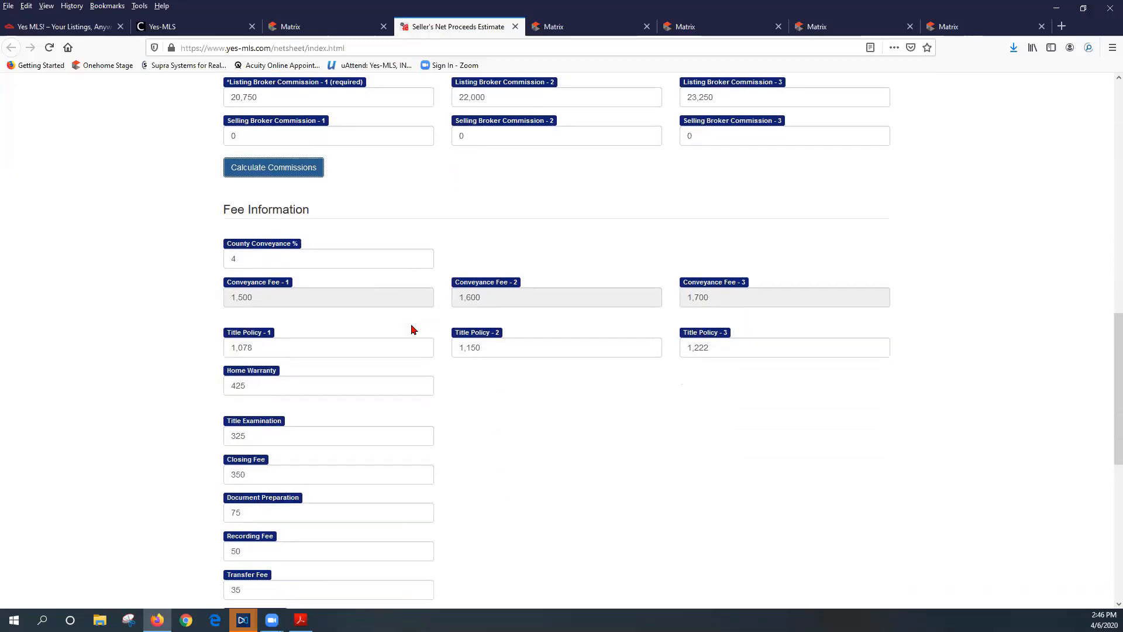
scroll(352, 295, down, 2)
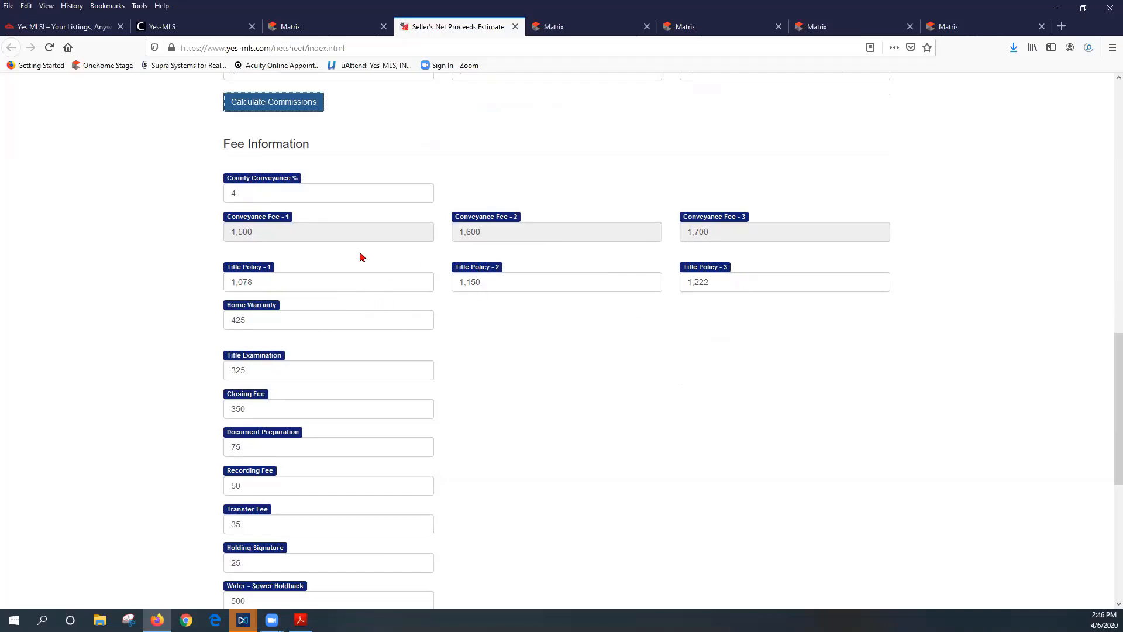
scroll(458, 358, down, 1)
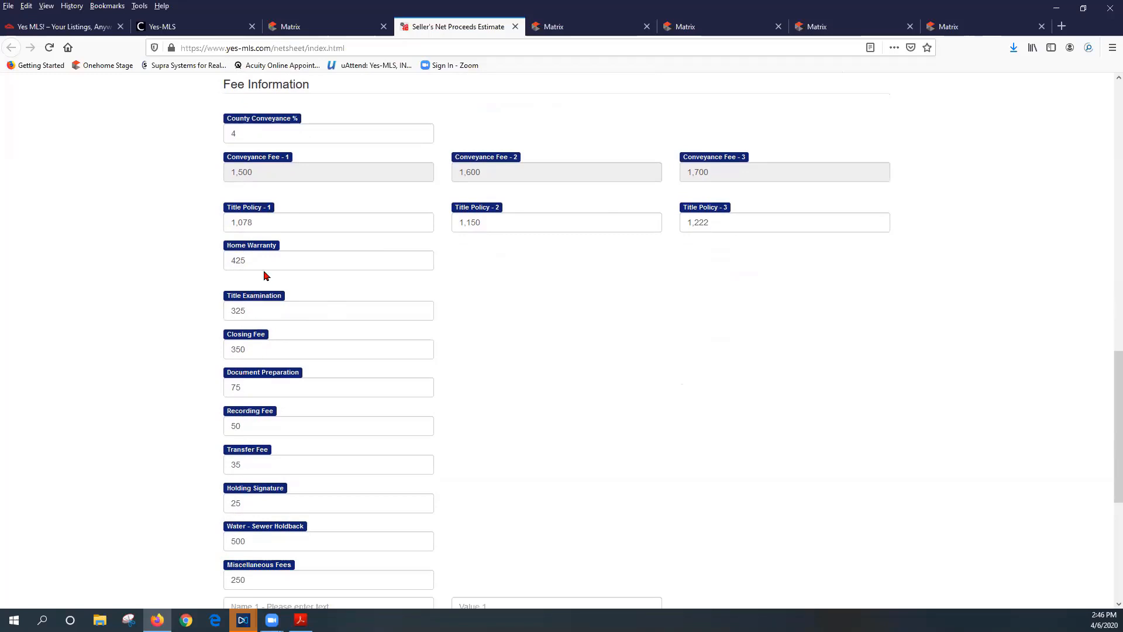
drag(258, 261, 206, 261)
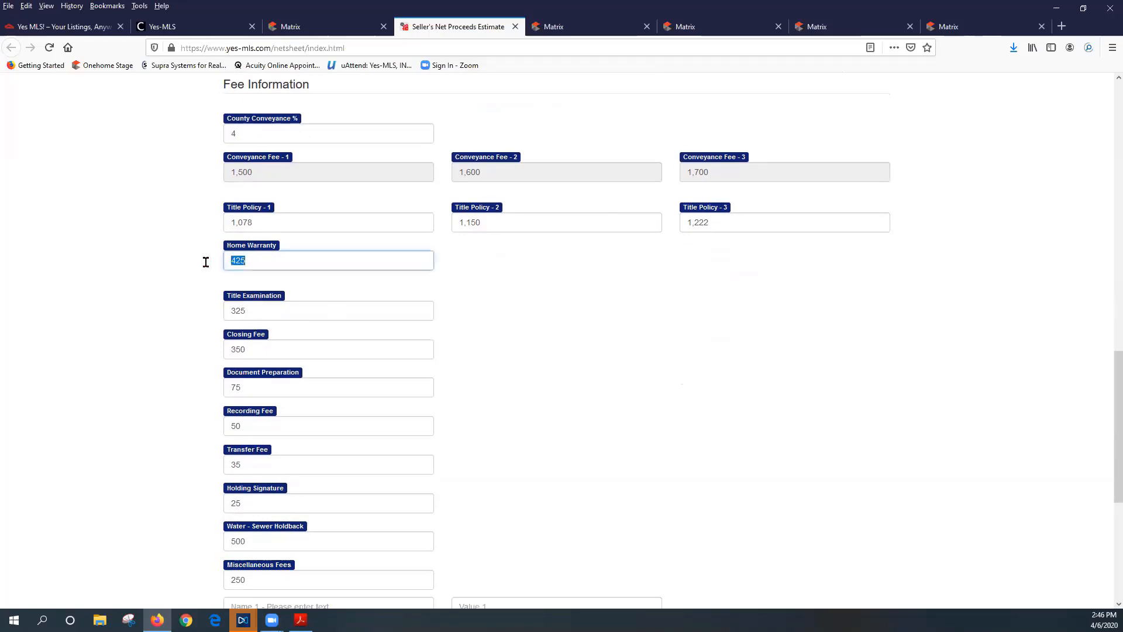
text(0)
key(BackSpace)
click(393, 331)
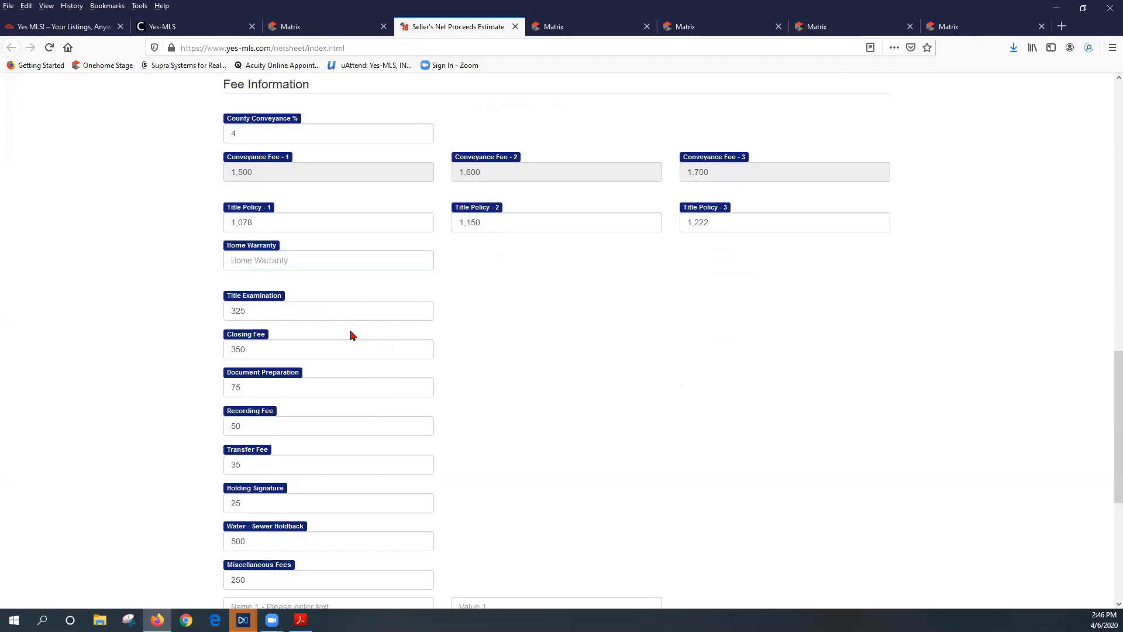
Lower the Water - Sewer Holdback from 500 to 375
scroll(348, 331, down, 2)
scroll(347, 331, down, 2)
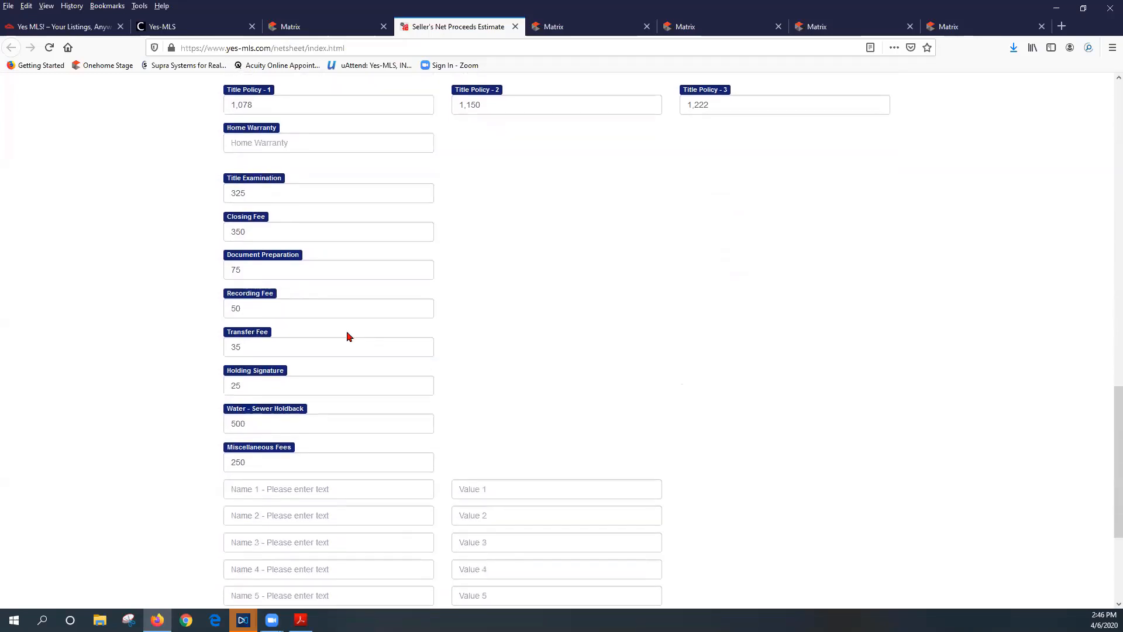
drag(247, 423, 217, 426)
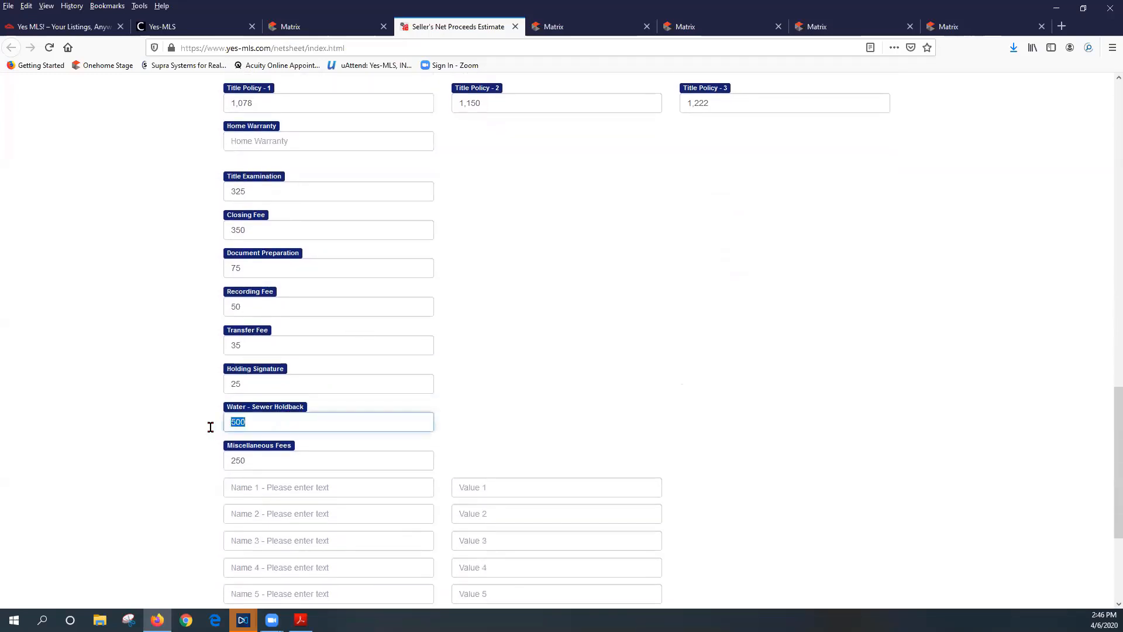
text(375)
scroll(369, 431, down, 4)
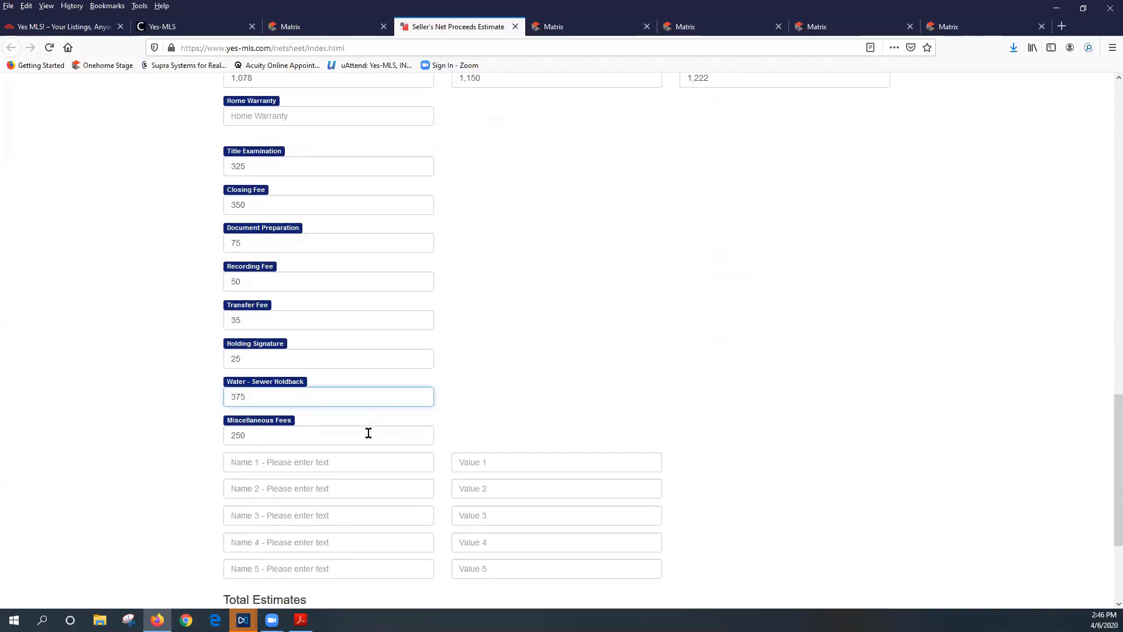
Add custom fee lines 'Broker Commission' at 550 and 'Mortgage' at 23,000
click(344, 360)
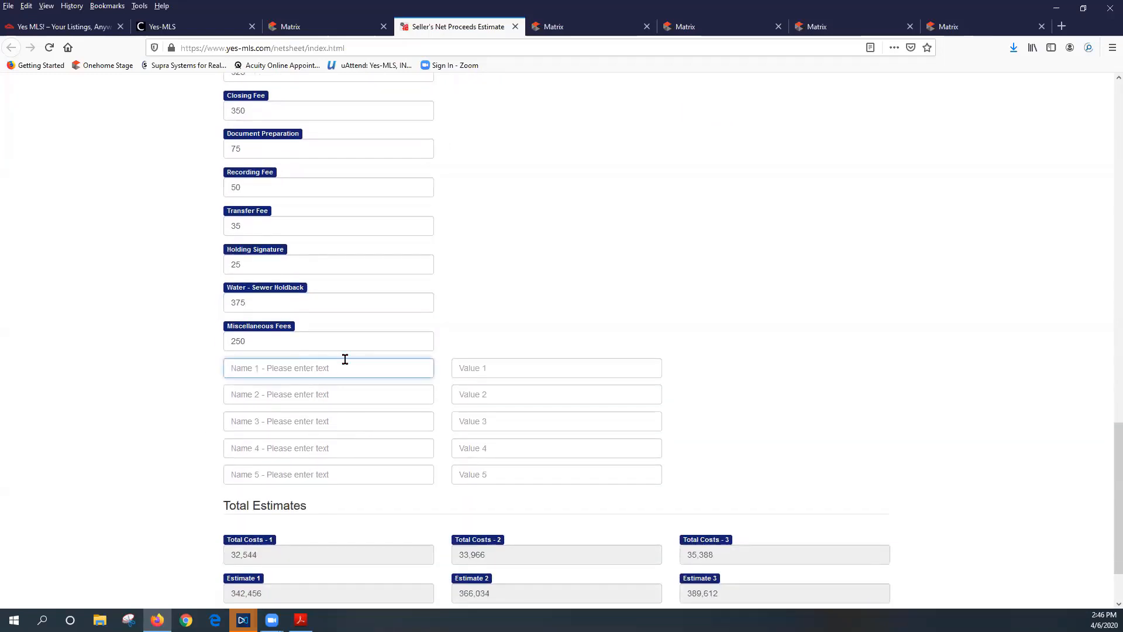
text(Broker Commission)
key(Tab)
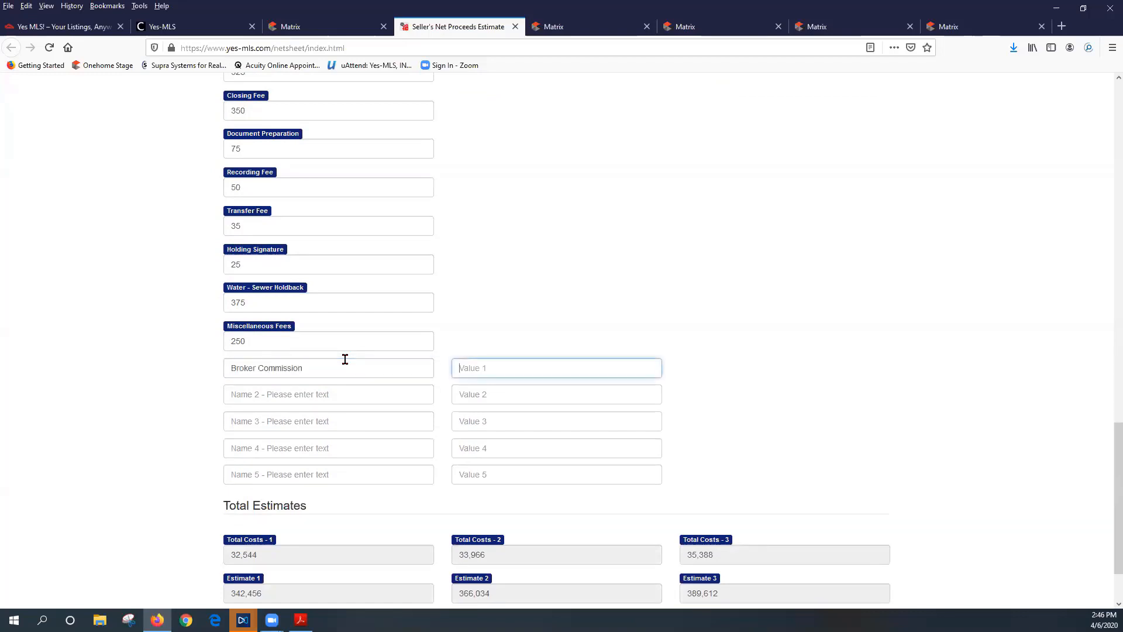
text(550)
key(Tab)
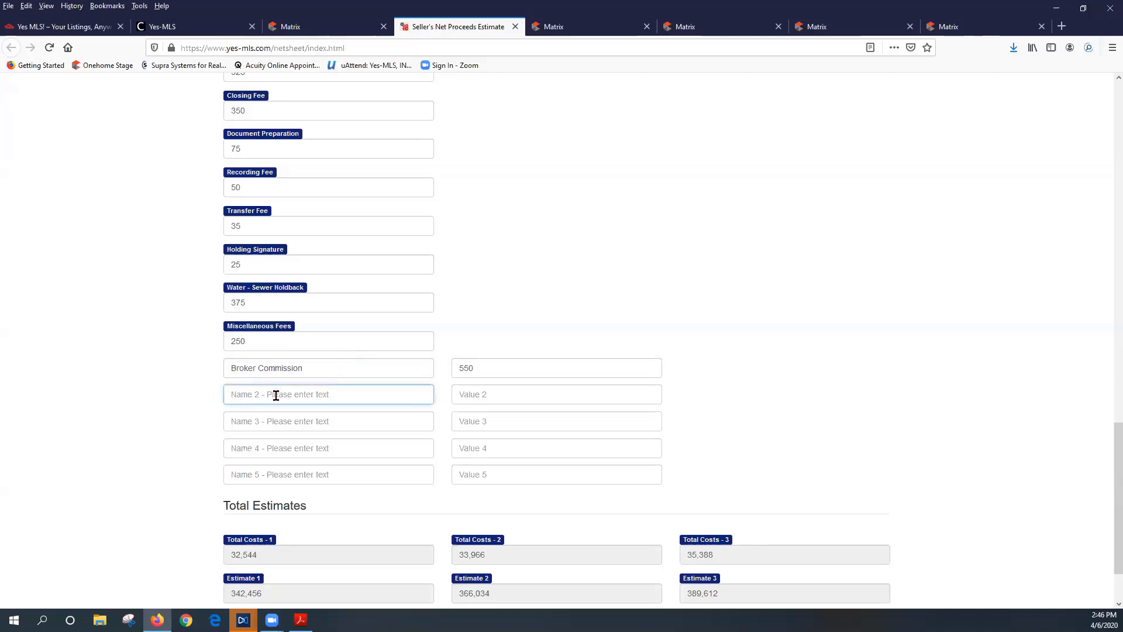
text(Mortgage)
key(Tab)
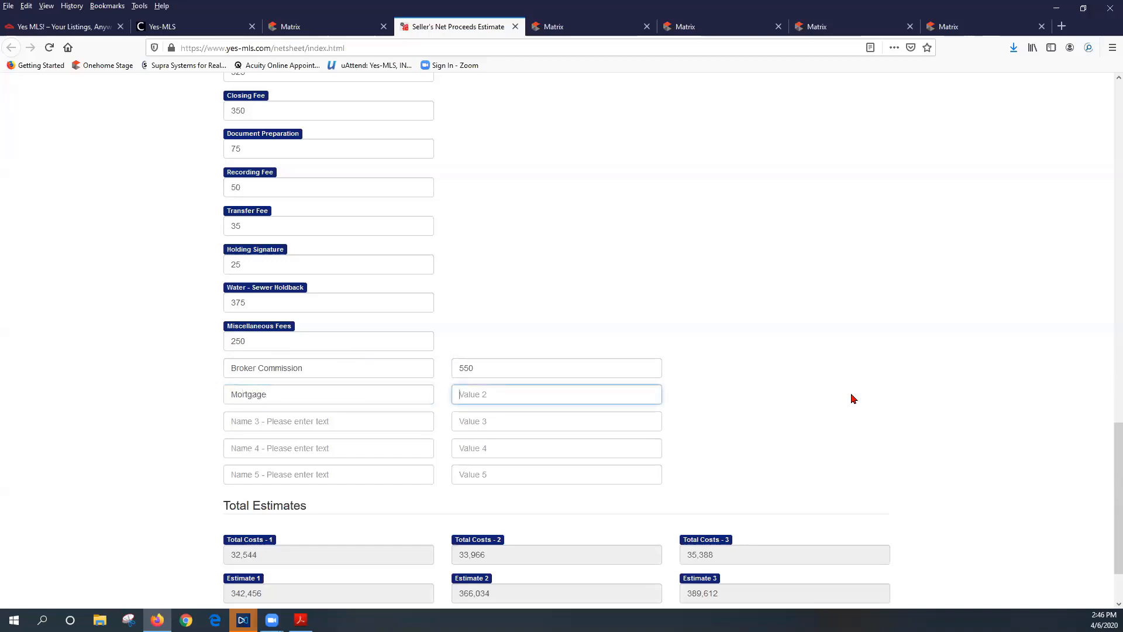
text(23,000)
click(755, 372)
scroll(759, 374, down, 2)
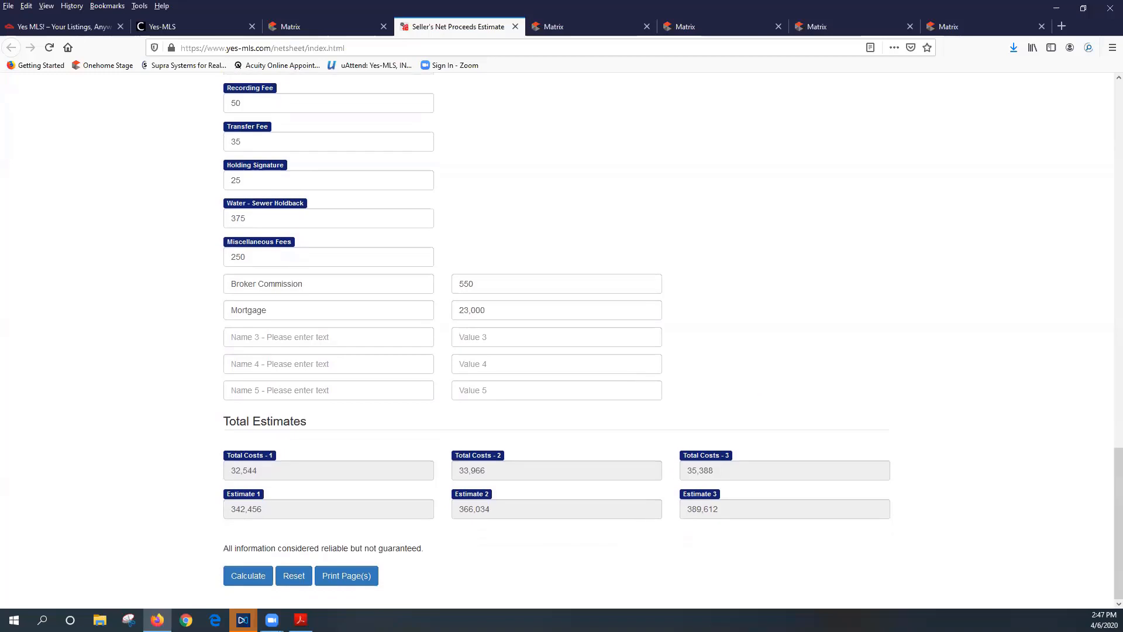
Recalculate to net estimates of 319,456, 343,034 and 366,612, then confirm printing the page
click(245, 576)
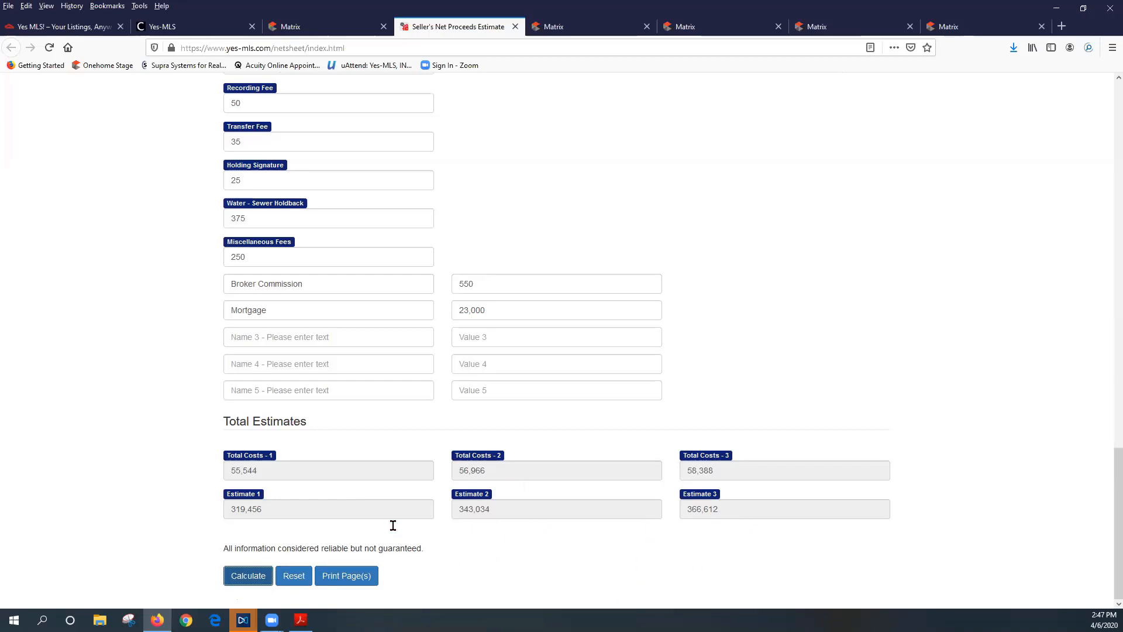
click(342, 571)
click(576, 291)
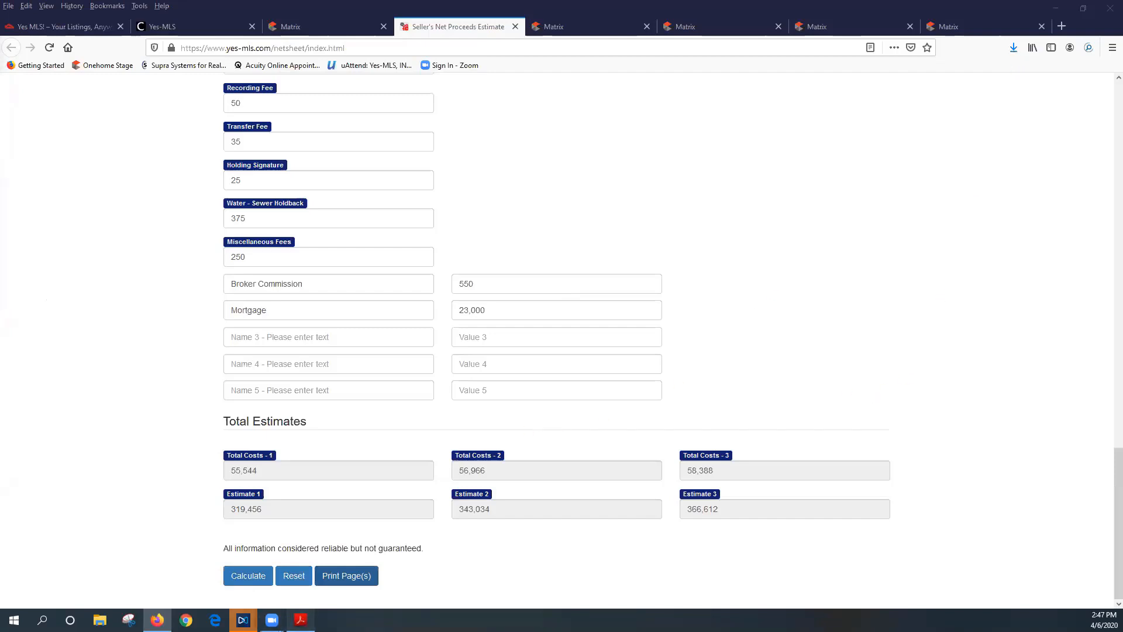
click(301, 619)
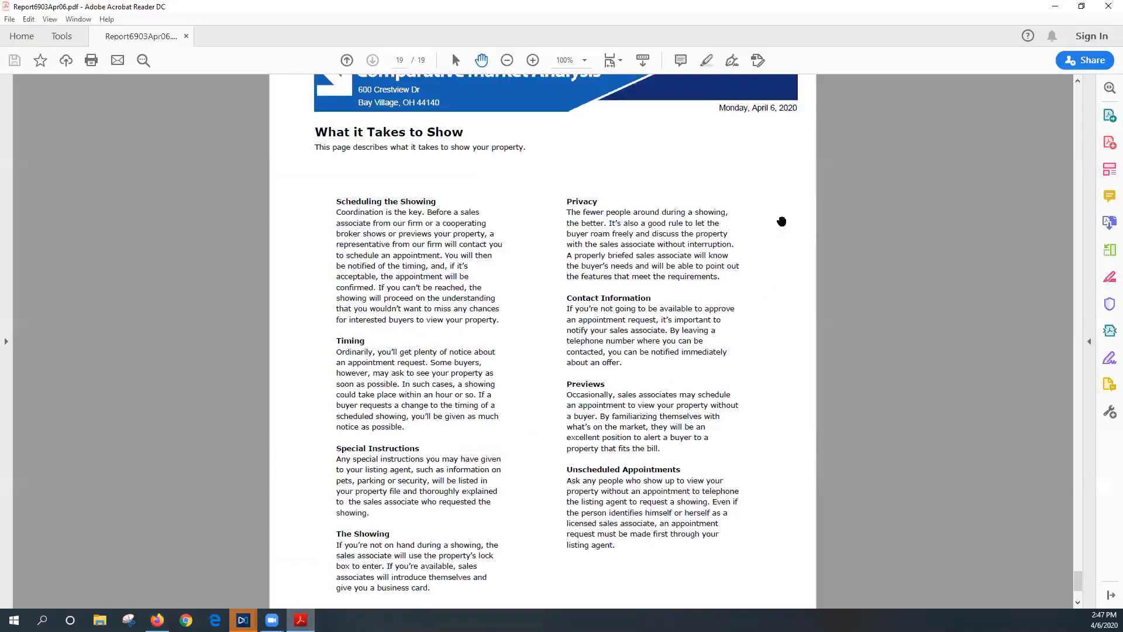
Minimize Acrobat Reader and save the print output as a PDF on the desktop
click(1061, 8)
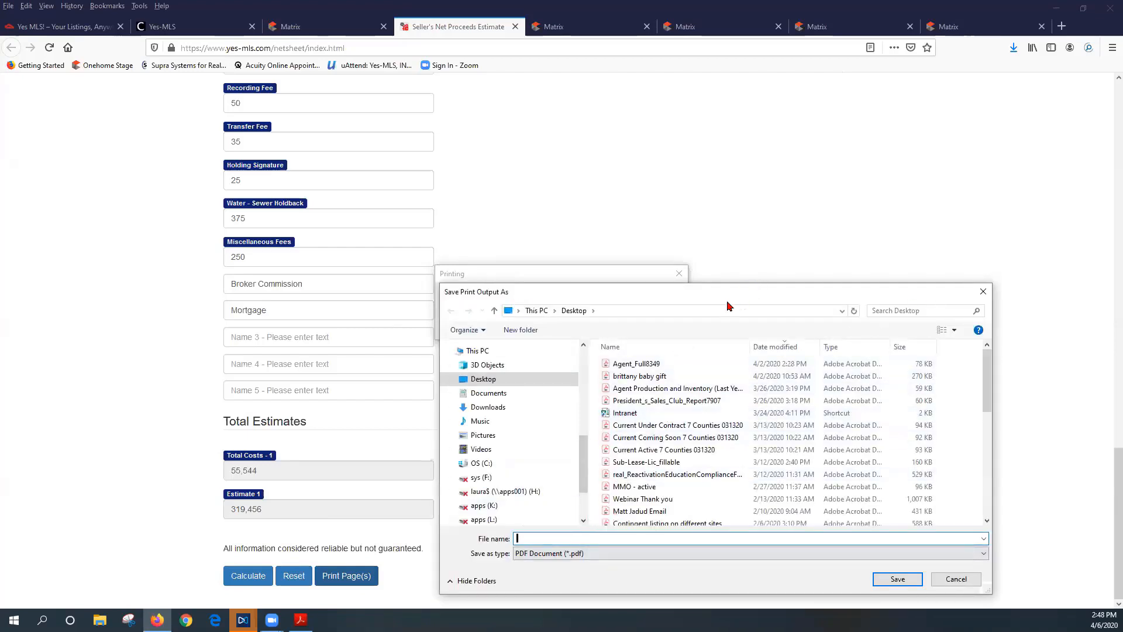
click(982, 291)
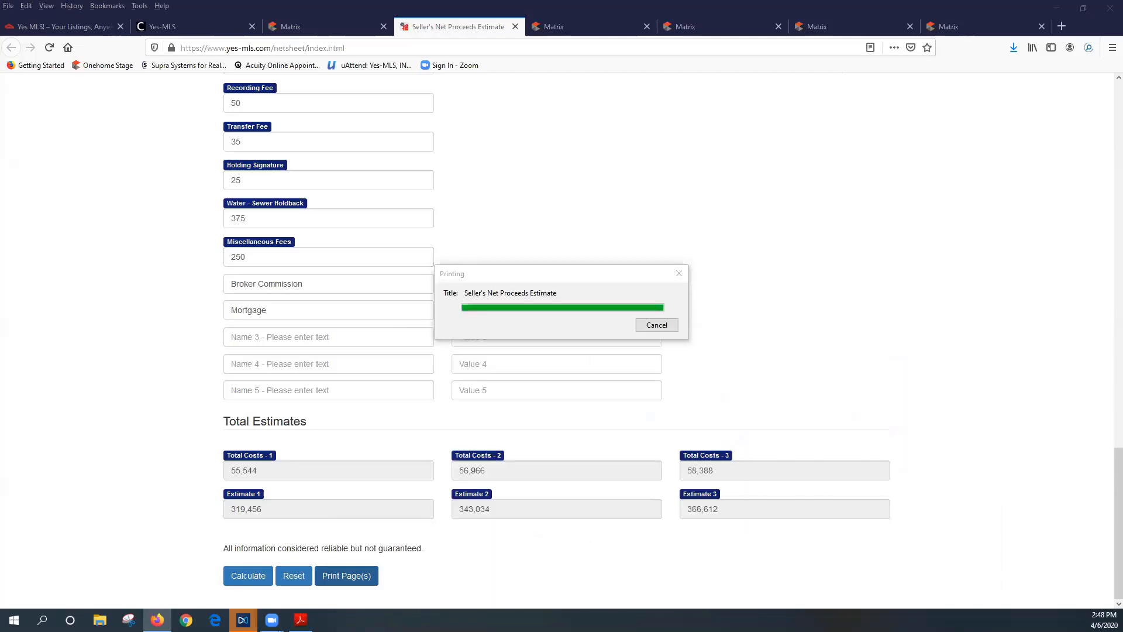